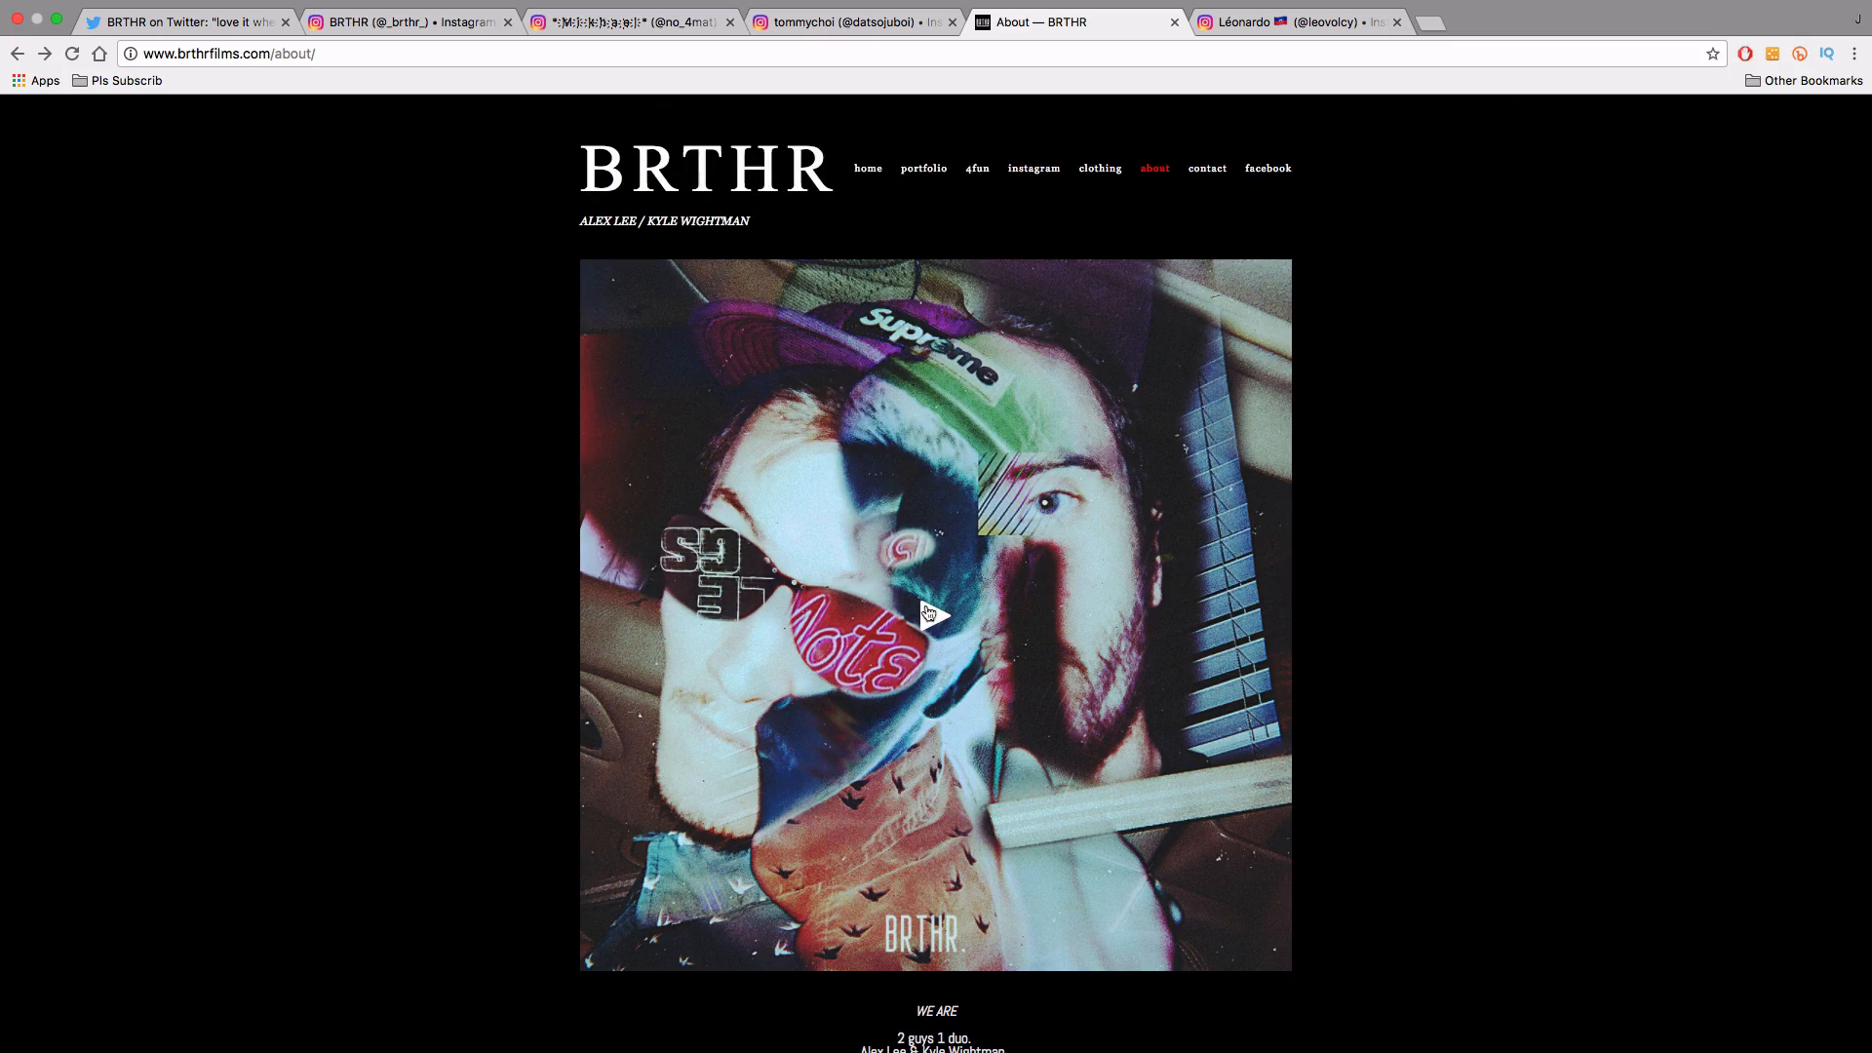
Step: View the About page of the BRTHR website and open its home page
{"action": "left_click", "coordinate": [928, 613]}
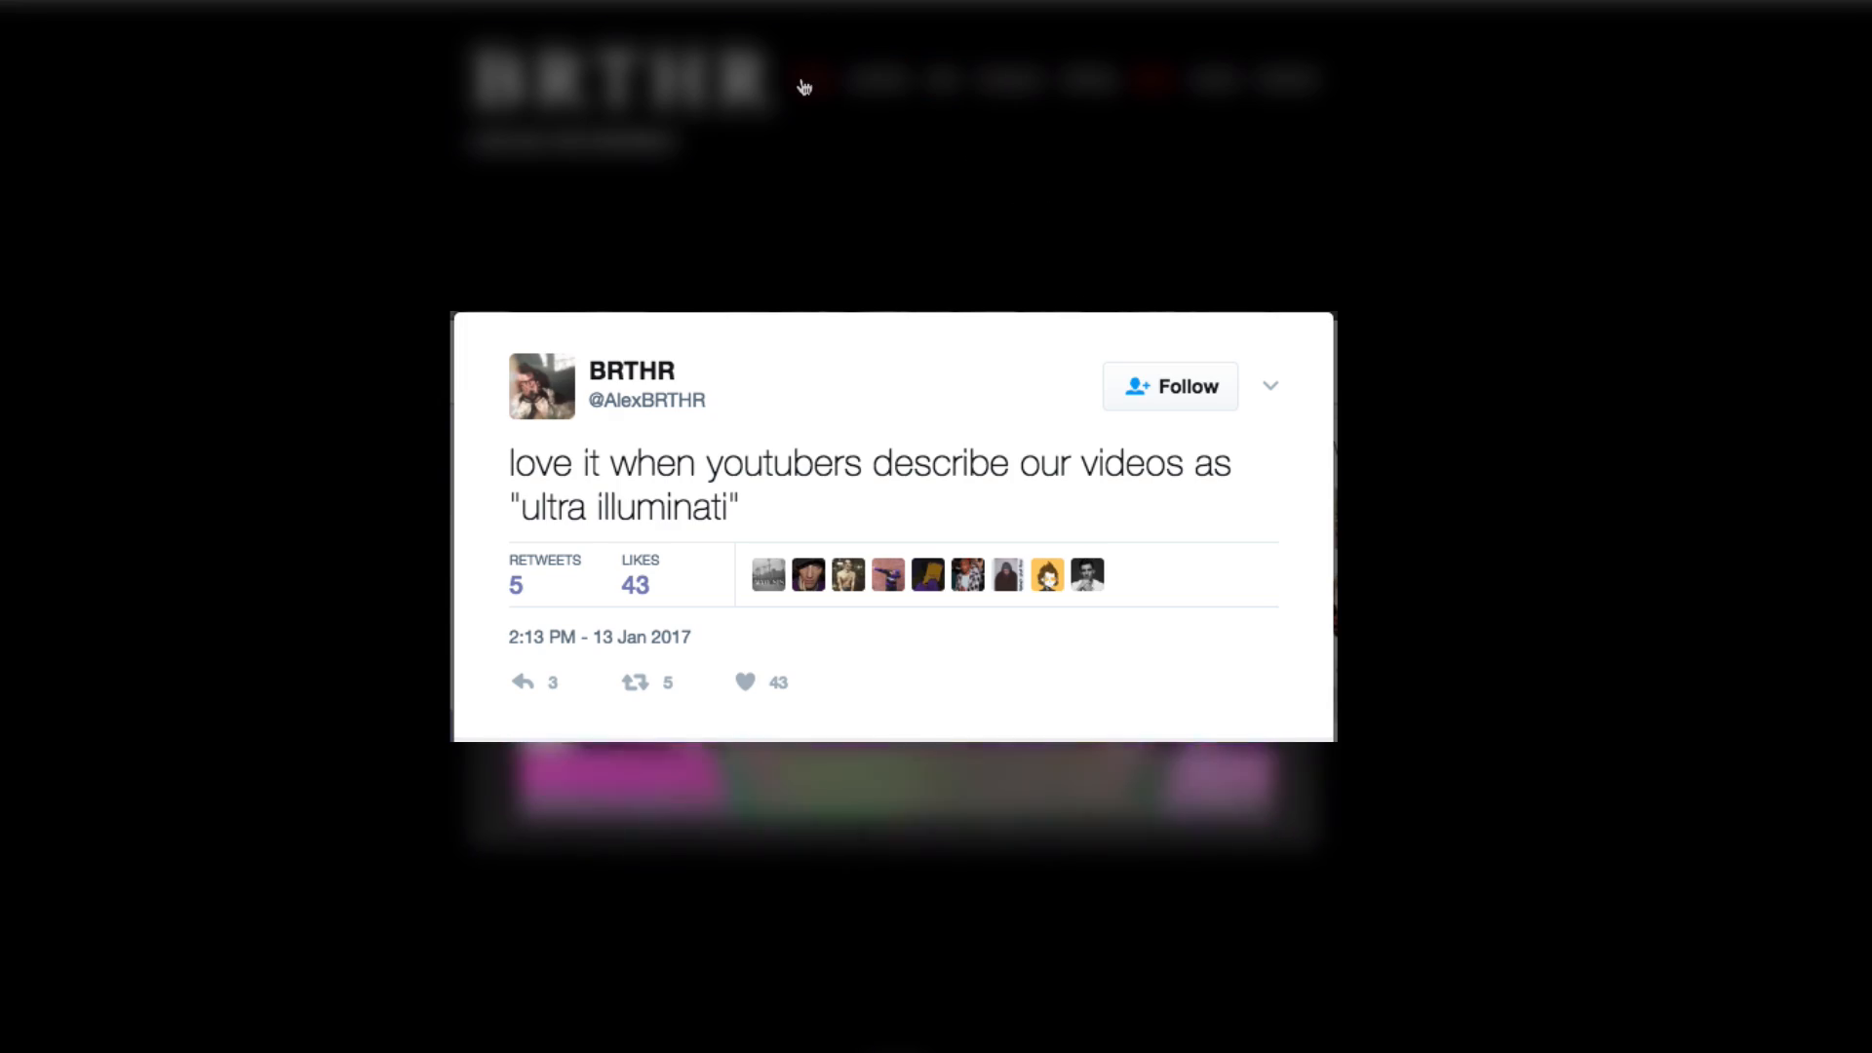
{"action": "left_click", "coordinate": [803, 87]}
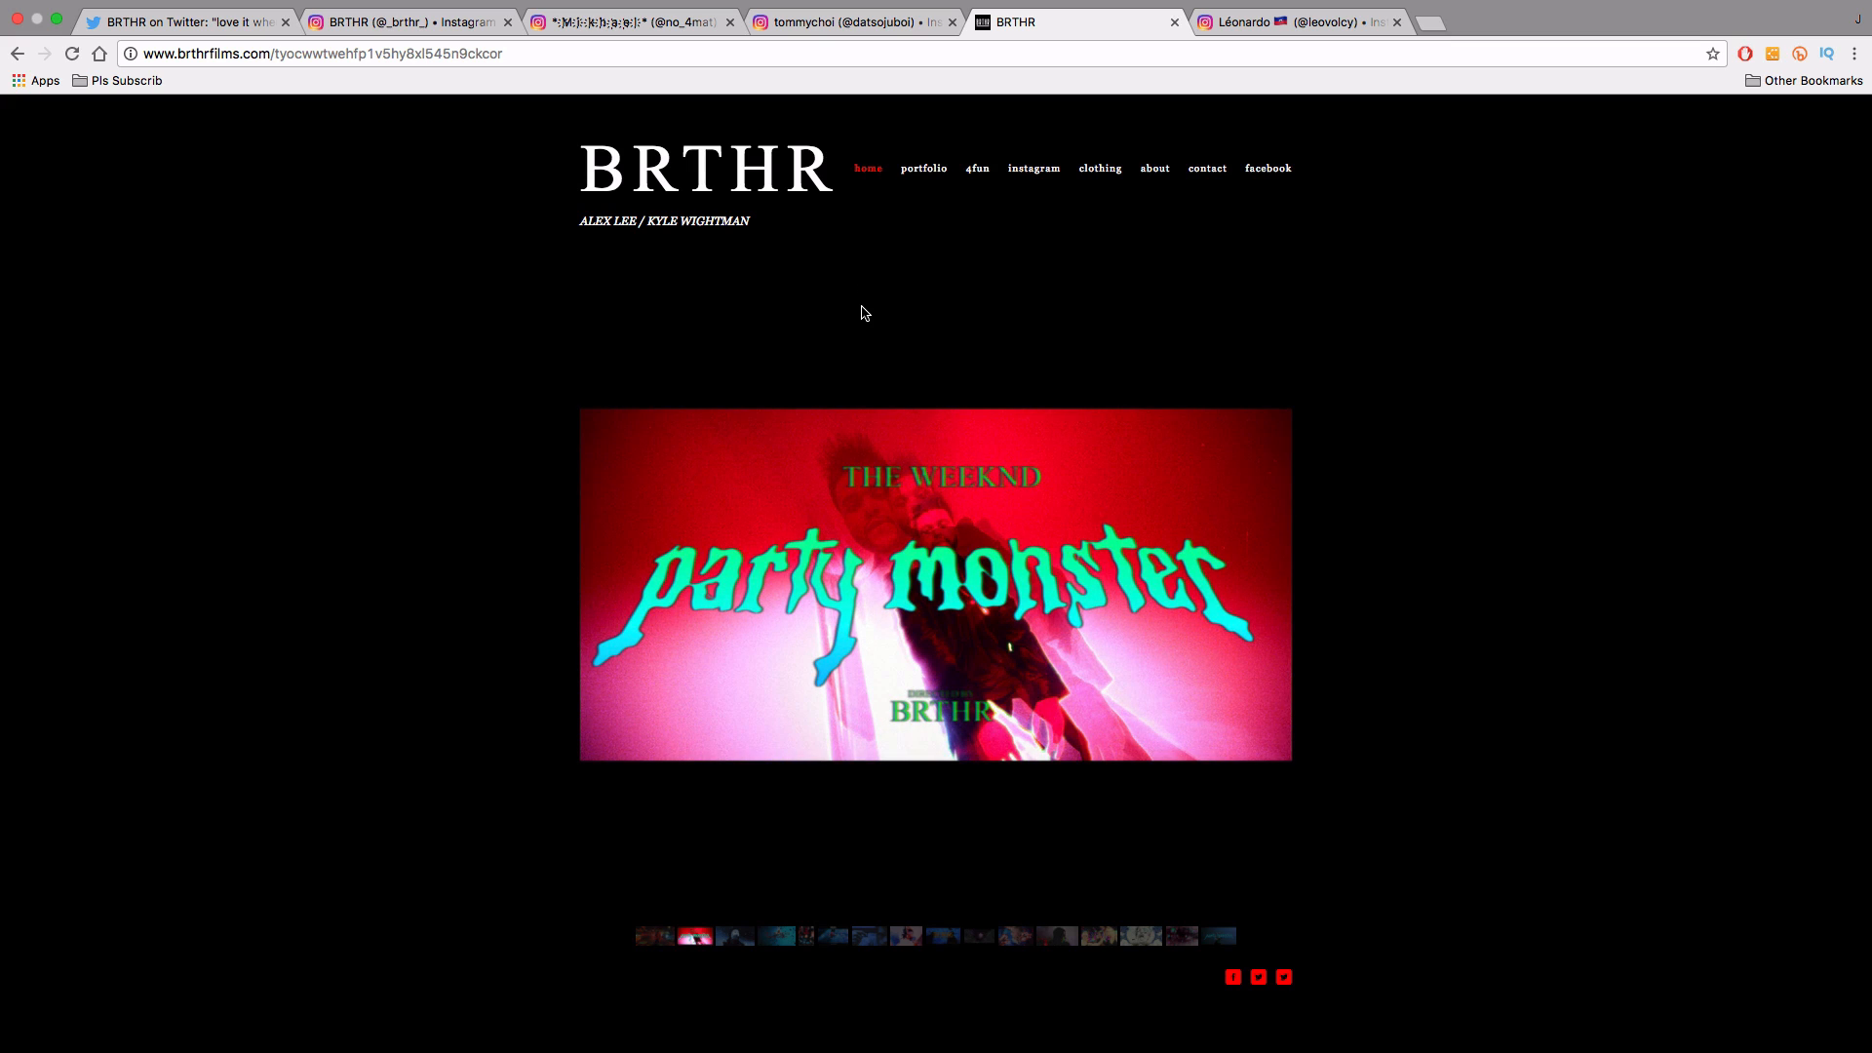
Step: Open the Doberman post on BRTHR's Instagram profile and highlight the crew credits in its caption
{"action": "key", "text": "super+2"}
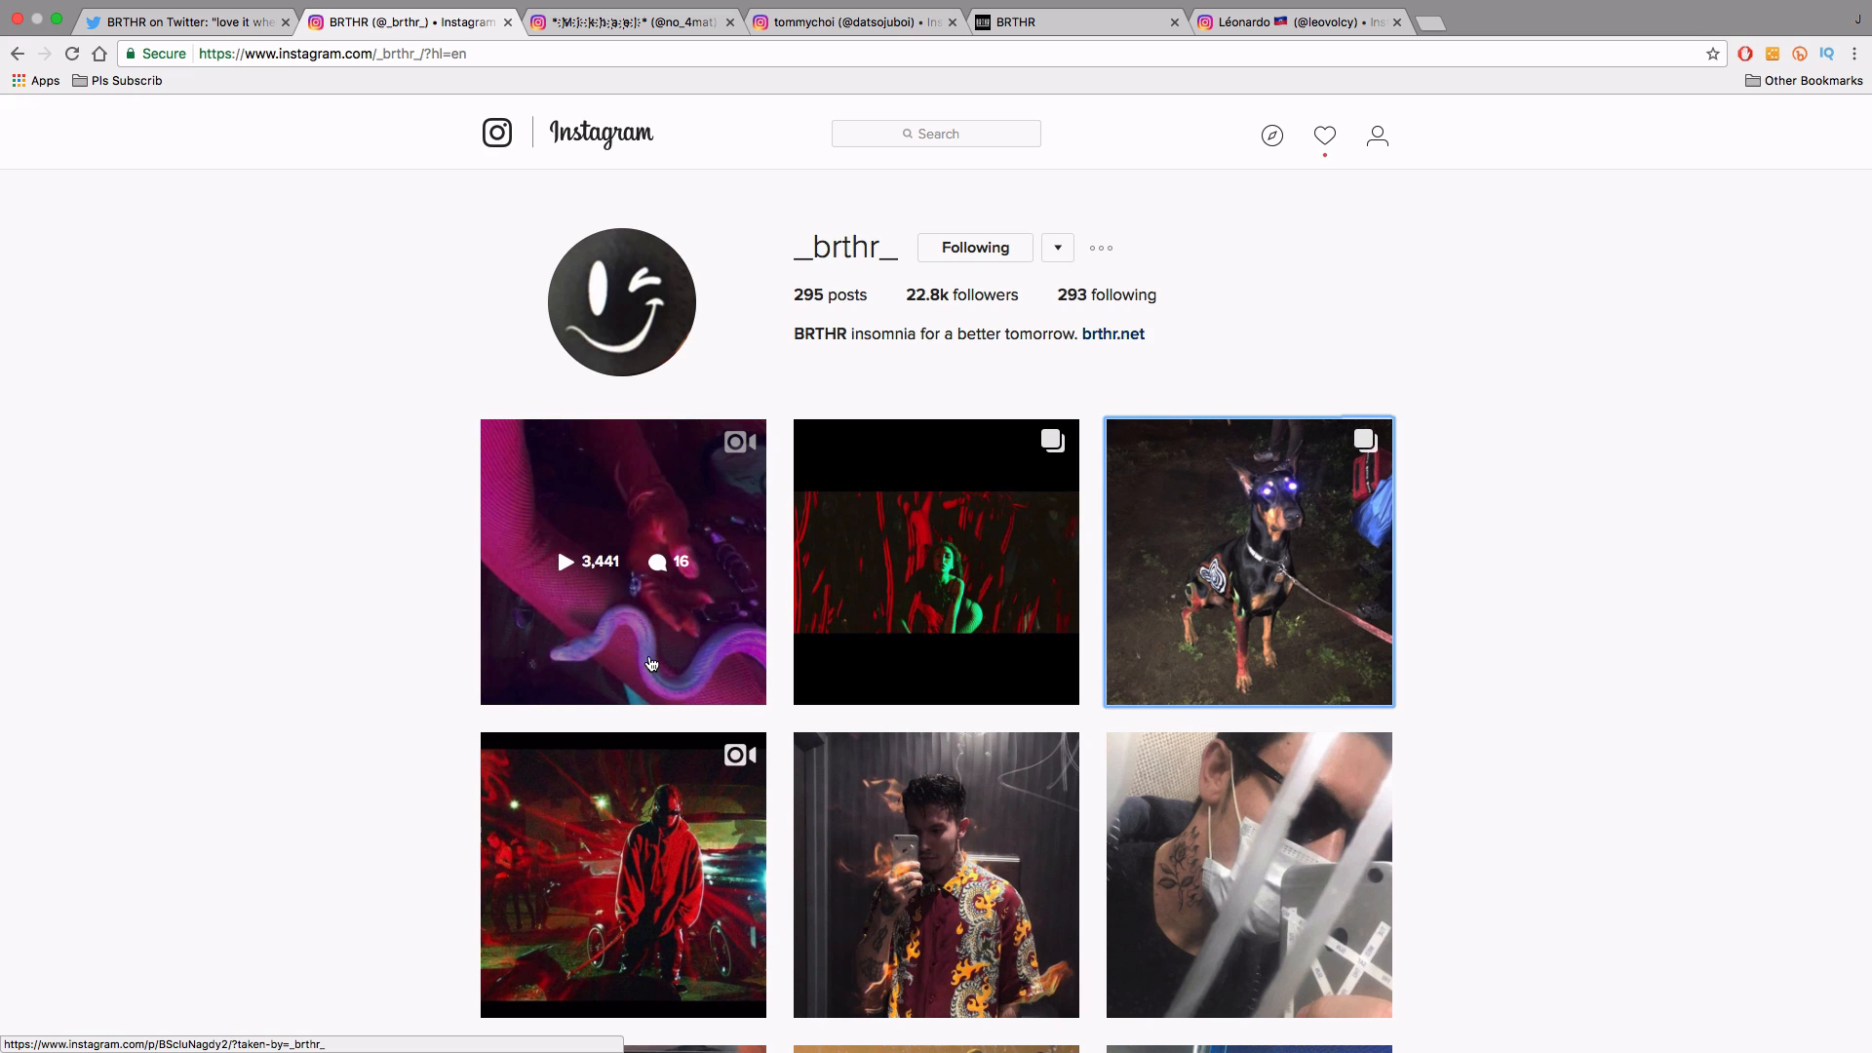
{"action": "left_click", "coordinate": [1247, 488]}
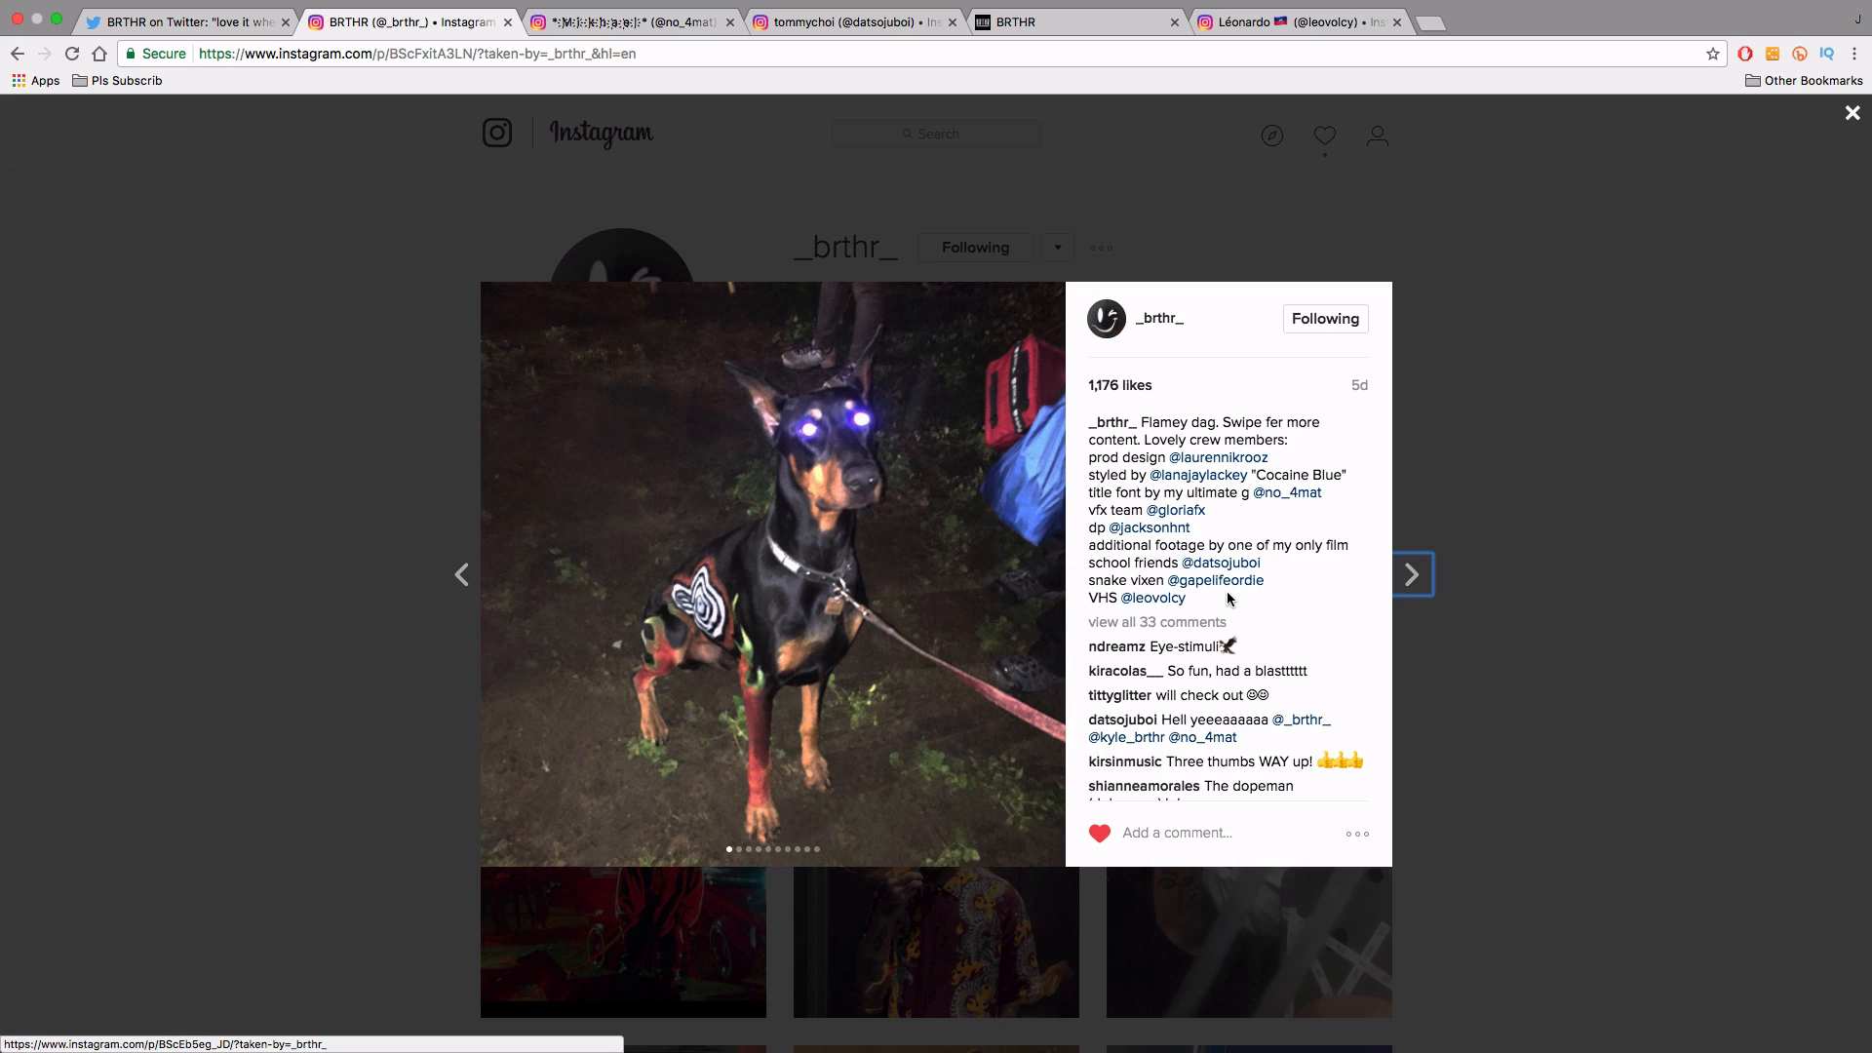
{"action": "left_click_drag", "start_coordinate": [1226, 599], "coordinate": [1155, 441]}
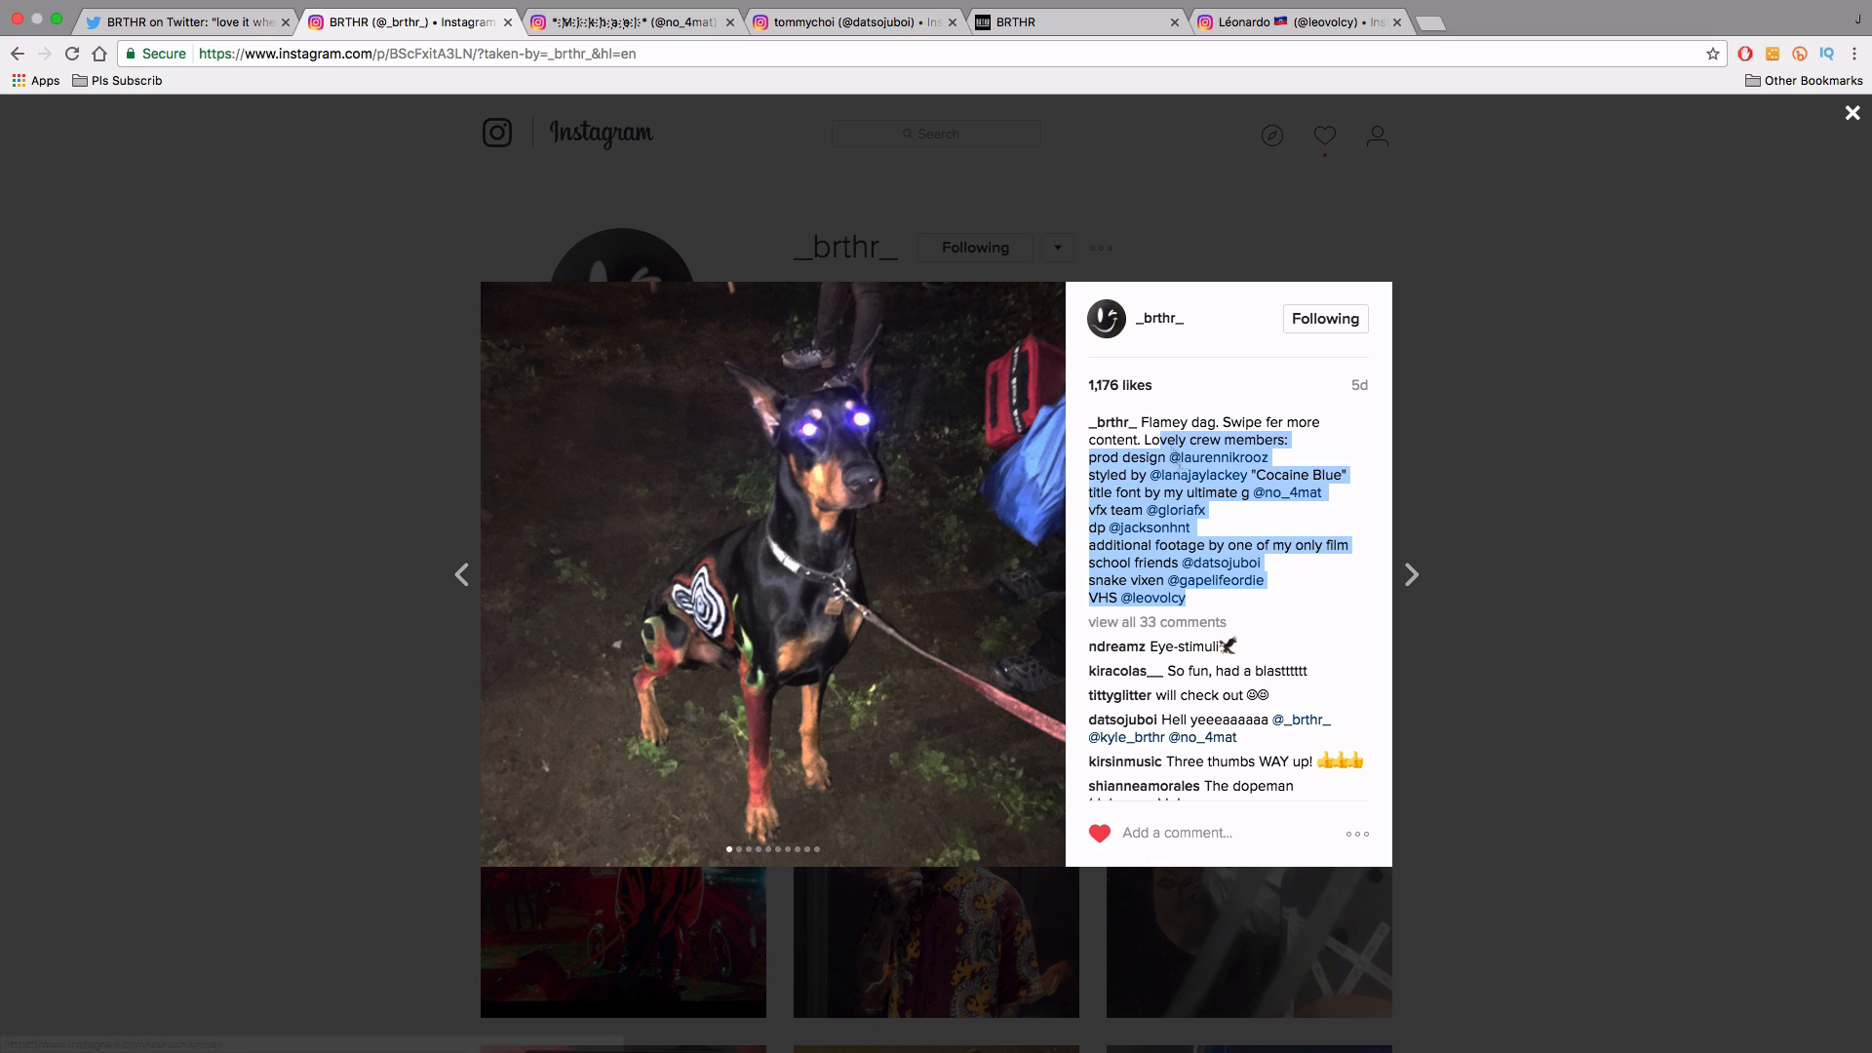
{"action": "left_click", "coordinate": [1243, 596]}
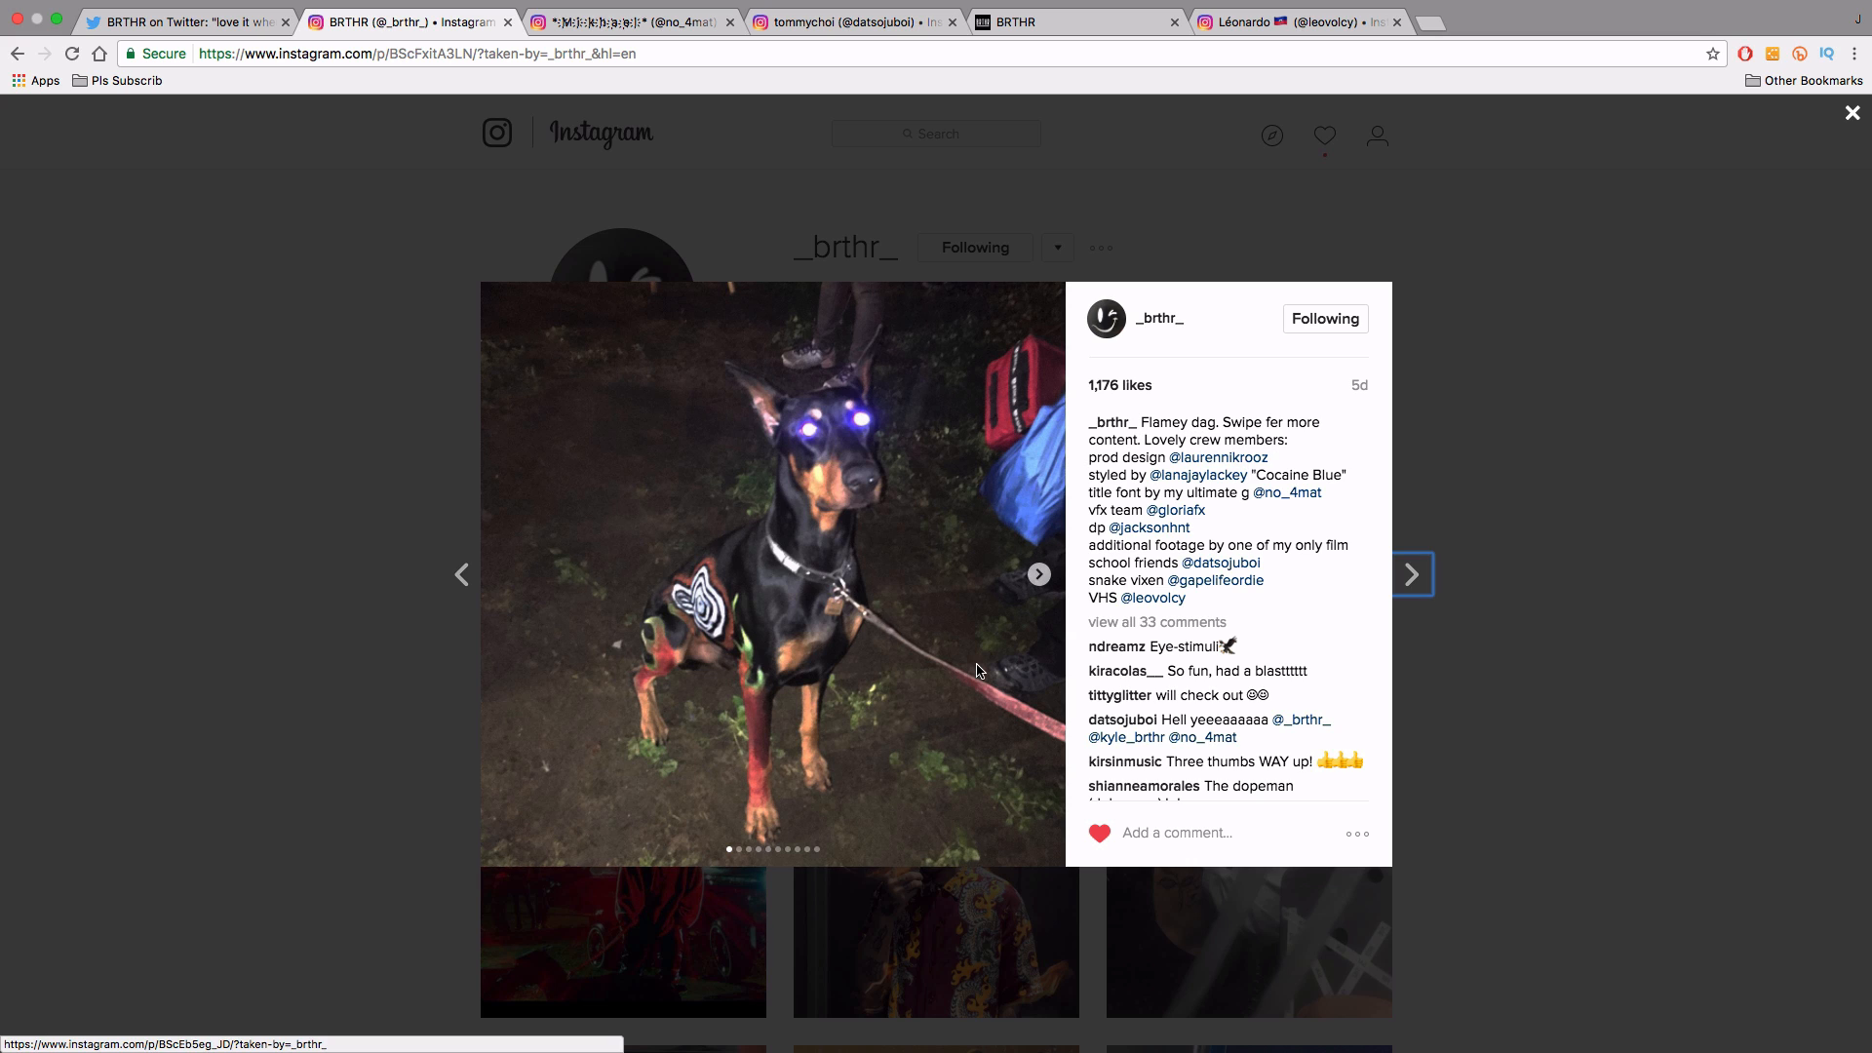
Step: Browse the photos and clips in the Doberman post and play BRTHR's "Goosebumps" video post
{"action": "left_click", "coordinate": [1038, 577]}
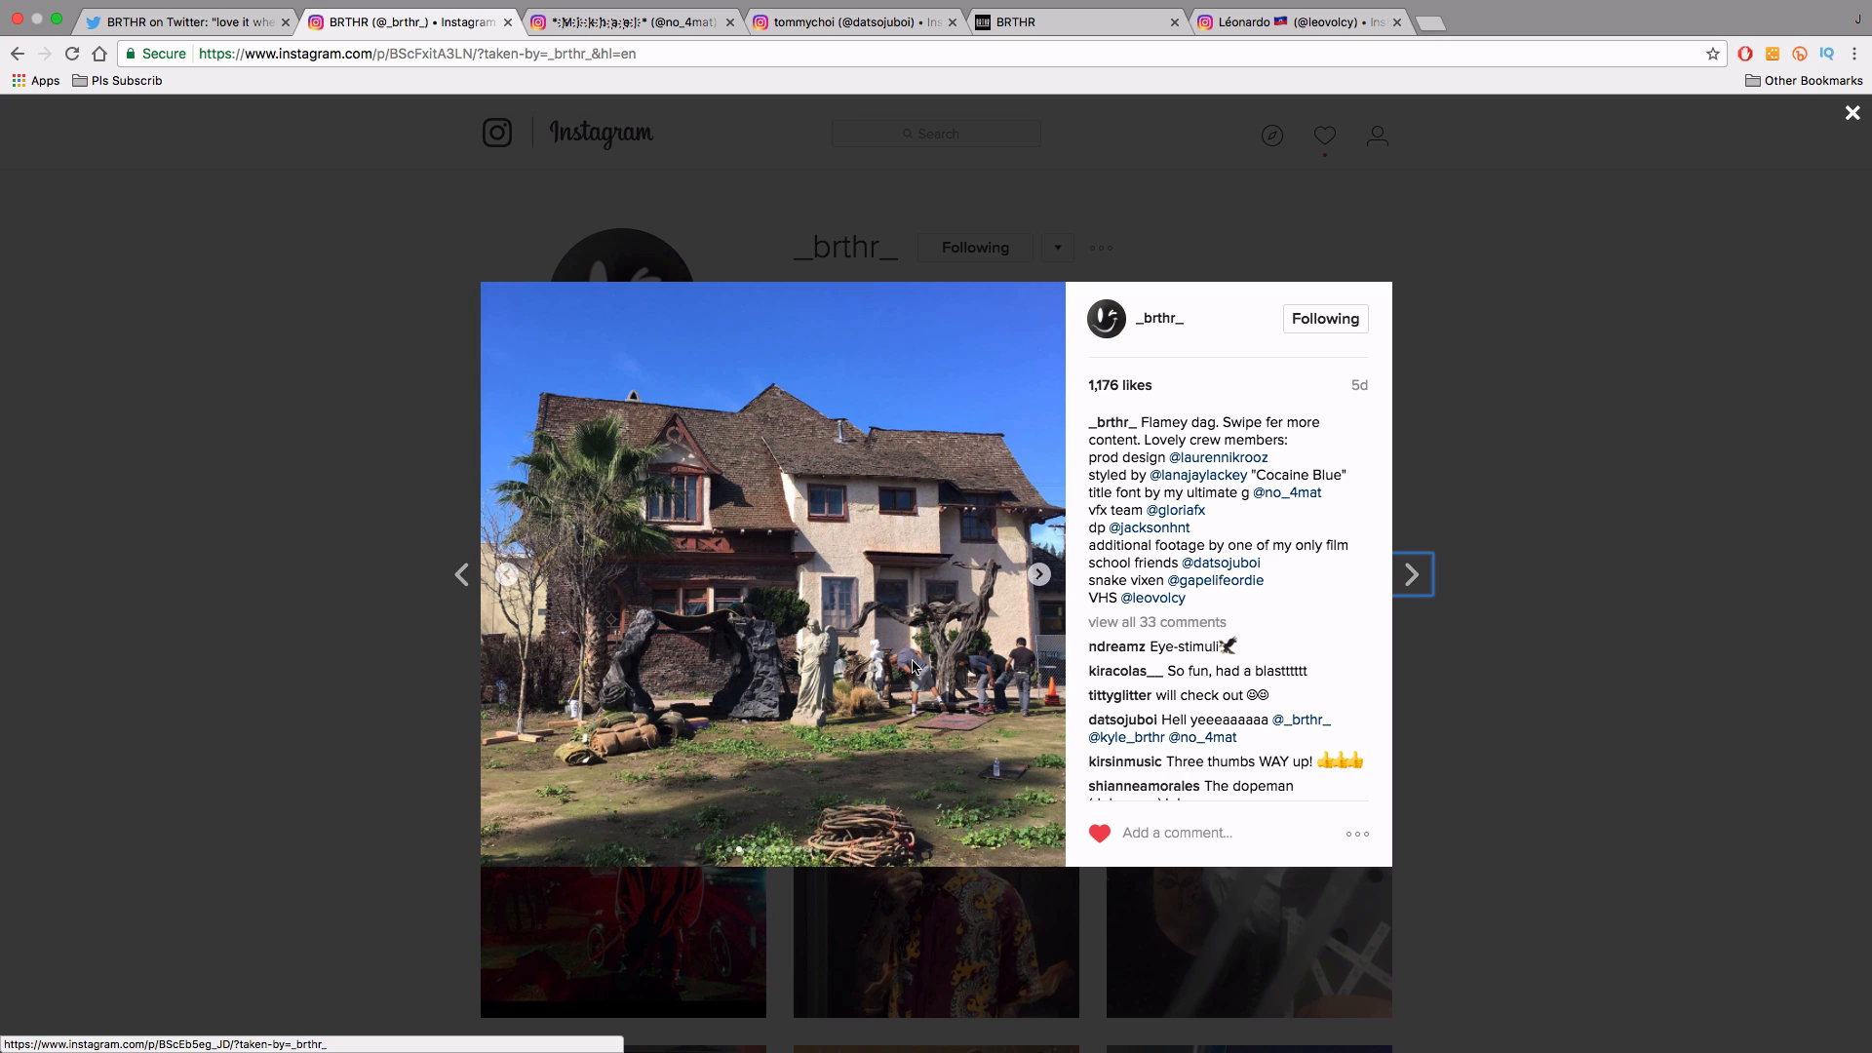
{"action": "left_click", "coordinate": [1039, 574]}
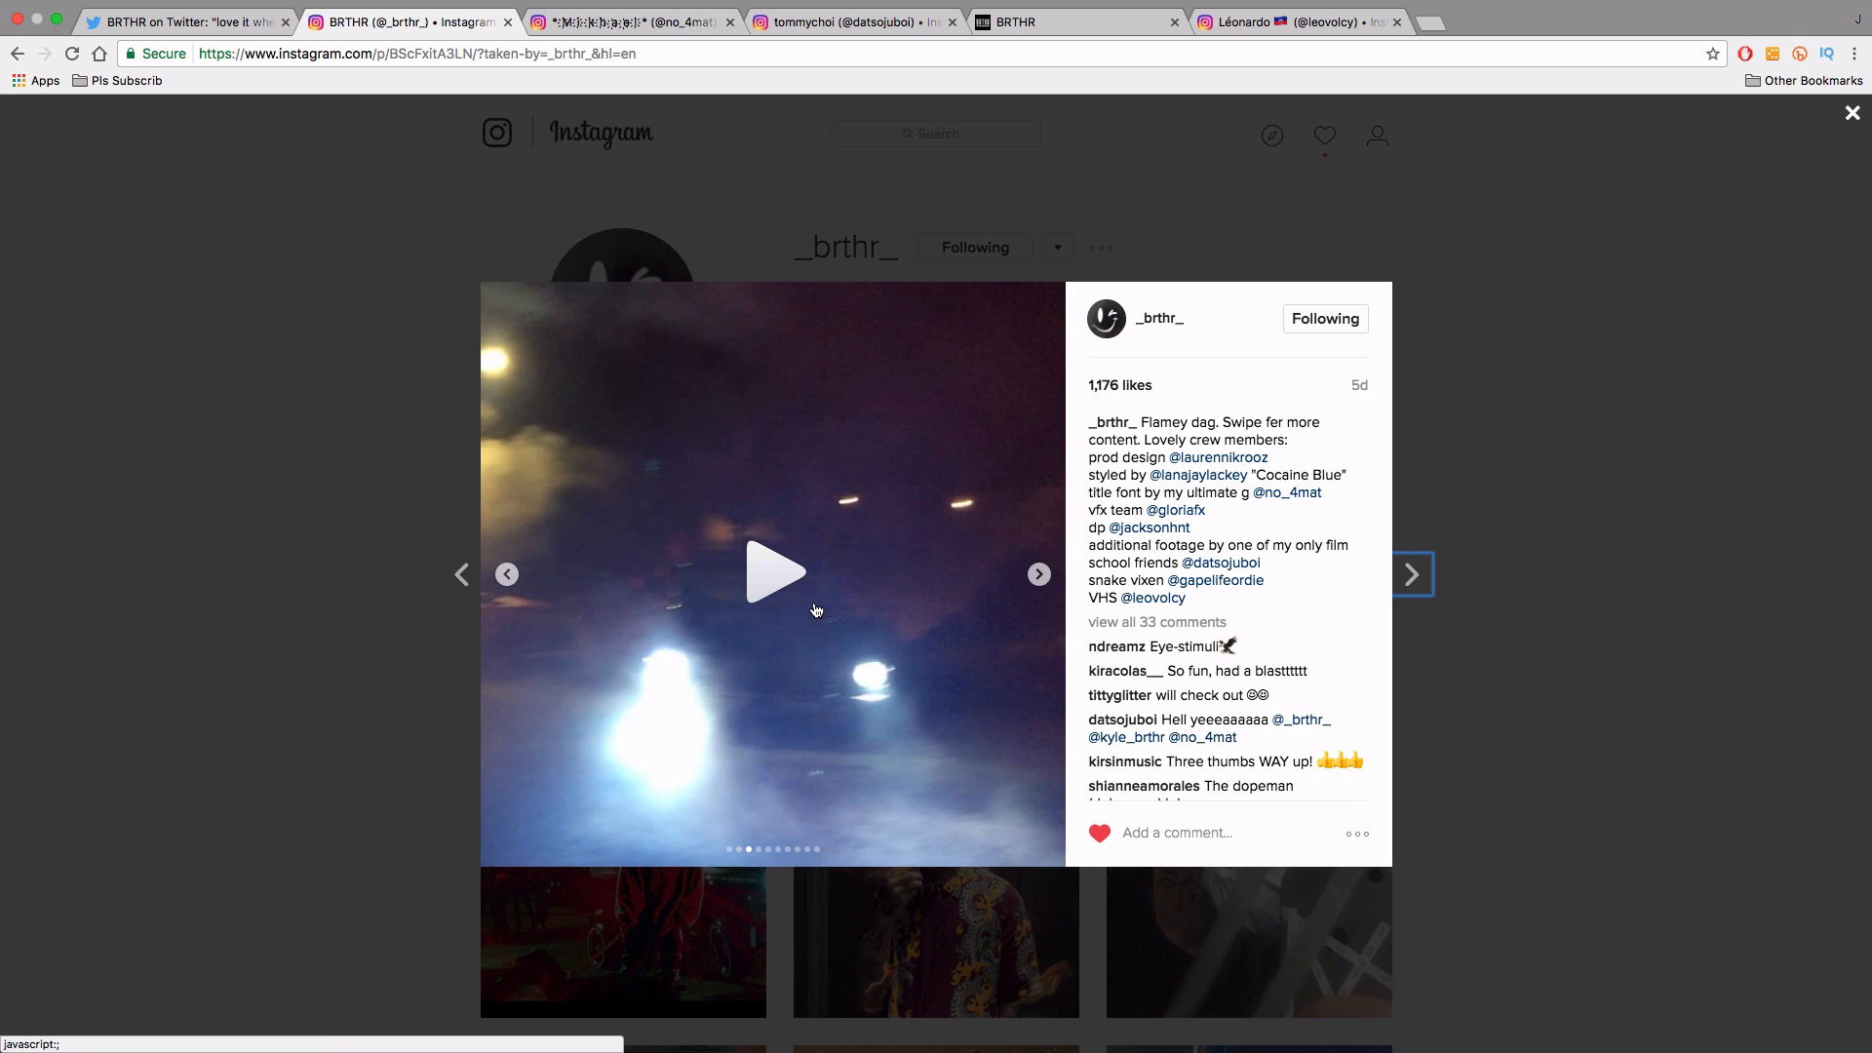
{"action": "left_click", "coordinate": [771, 566]}
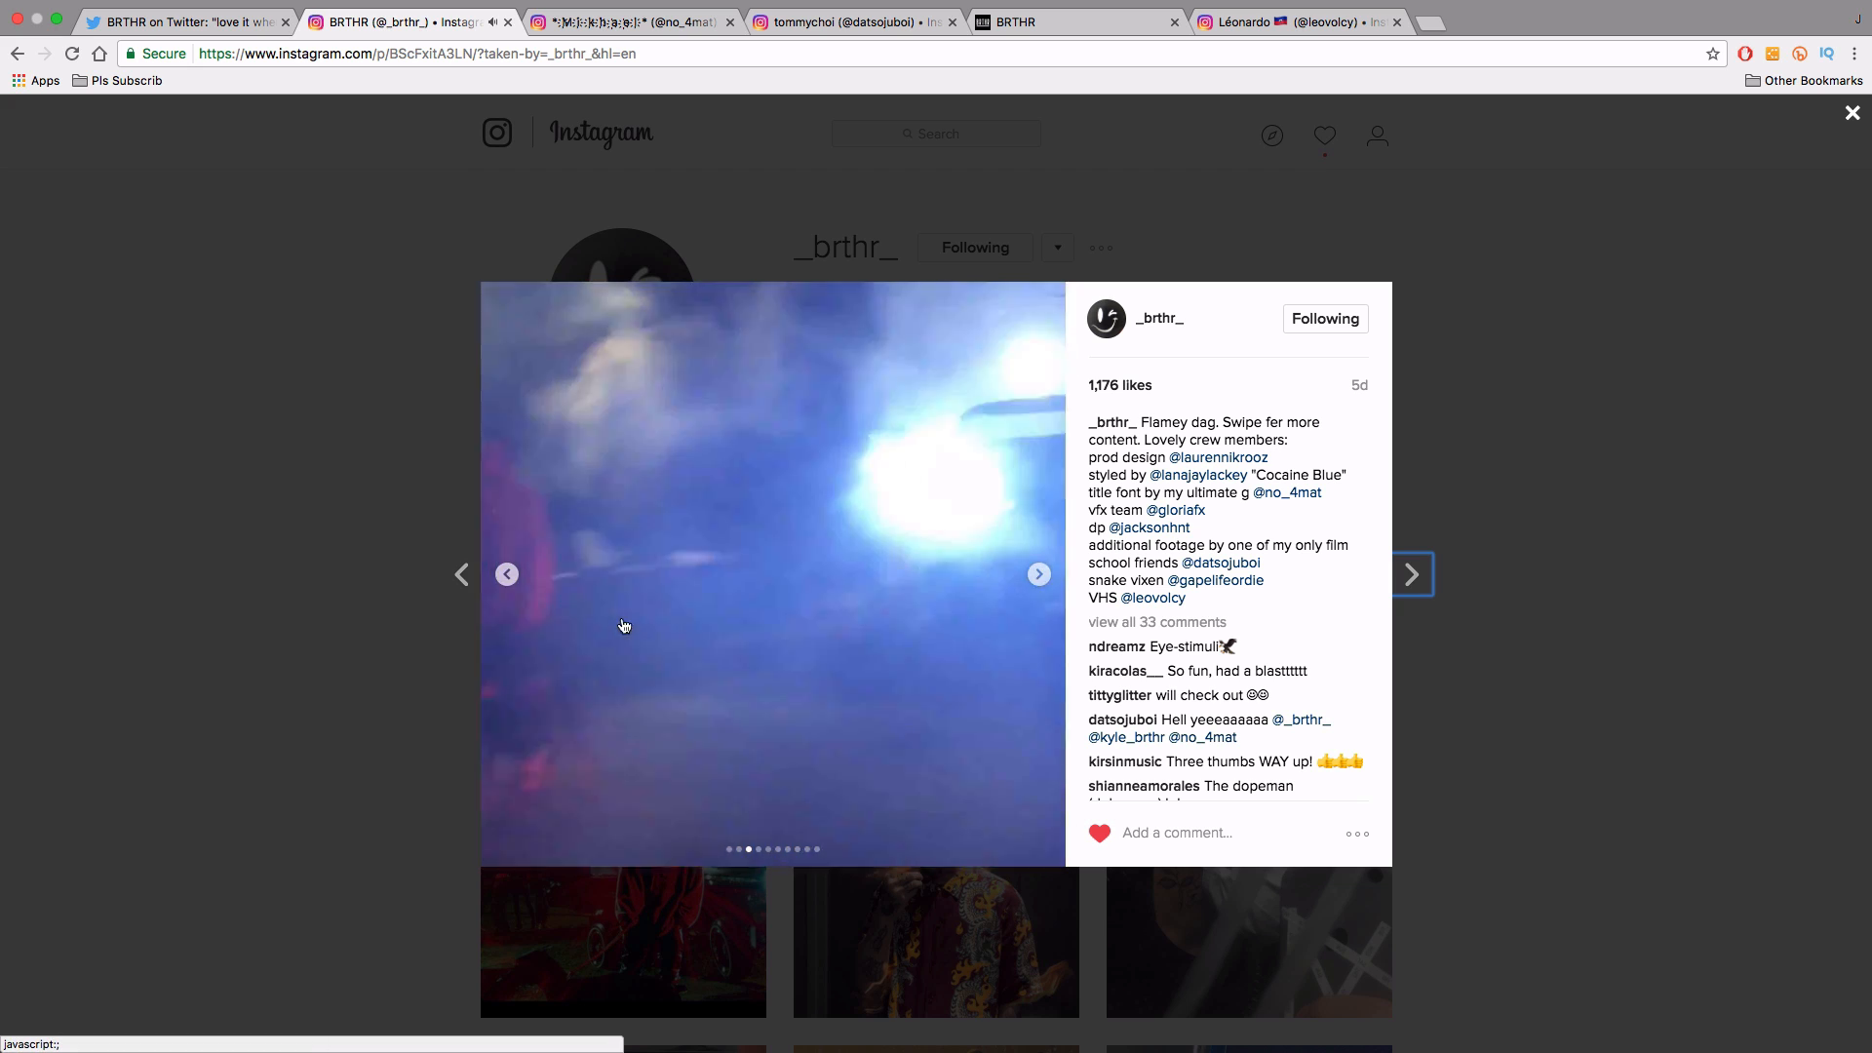
{"action": "left_click", "coordinate": [1038, 574]}
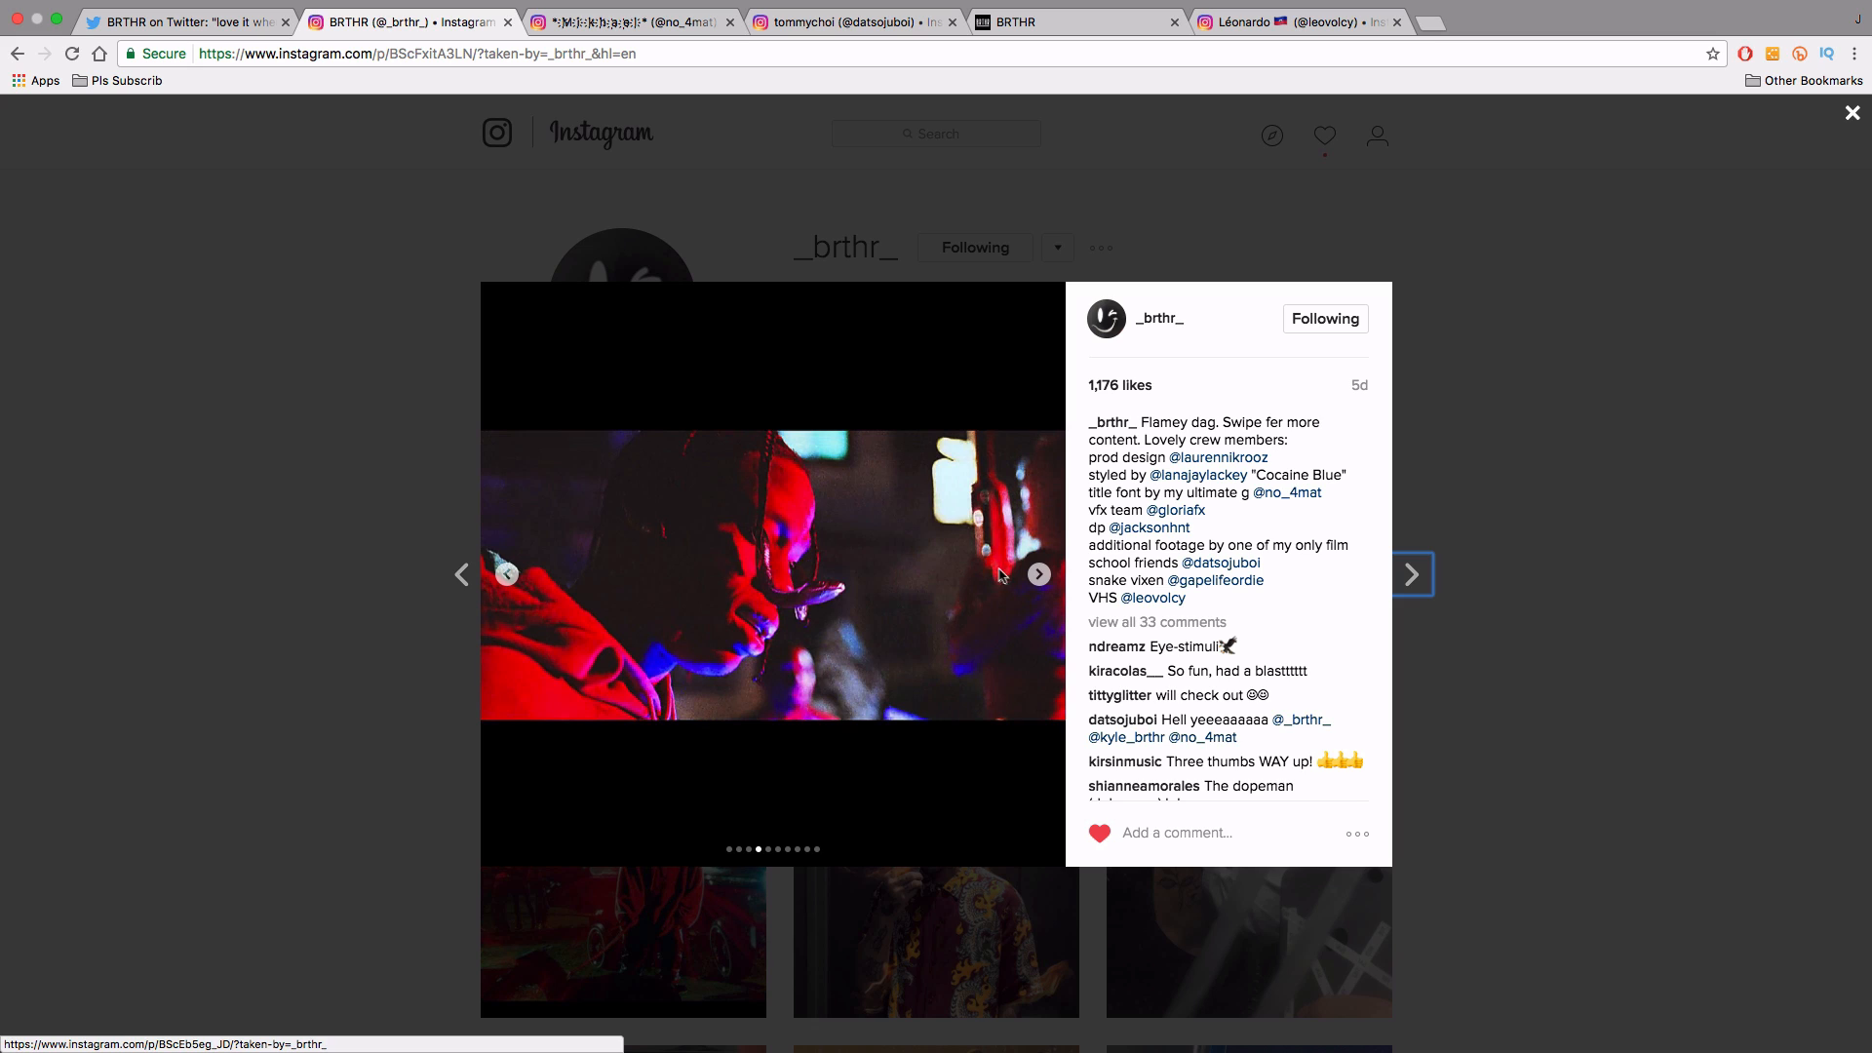
{"action": "left_click", "coordinate": [1039, 575]}
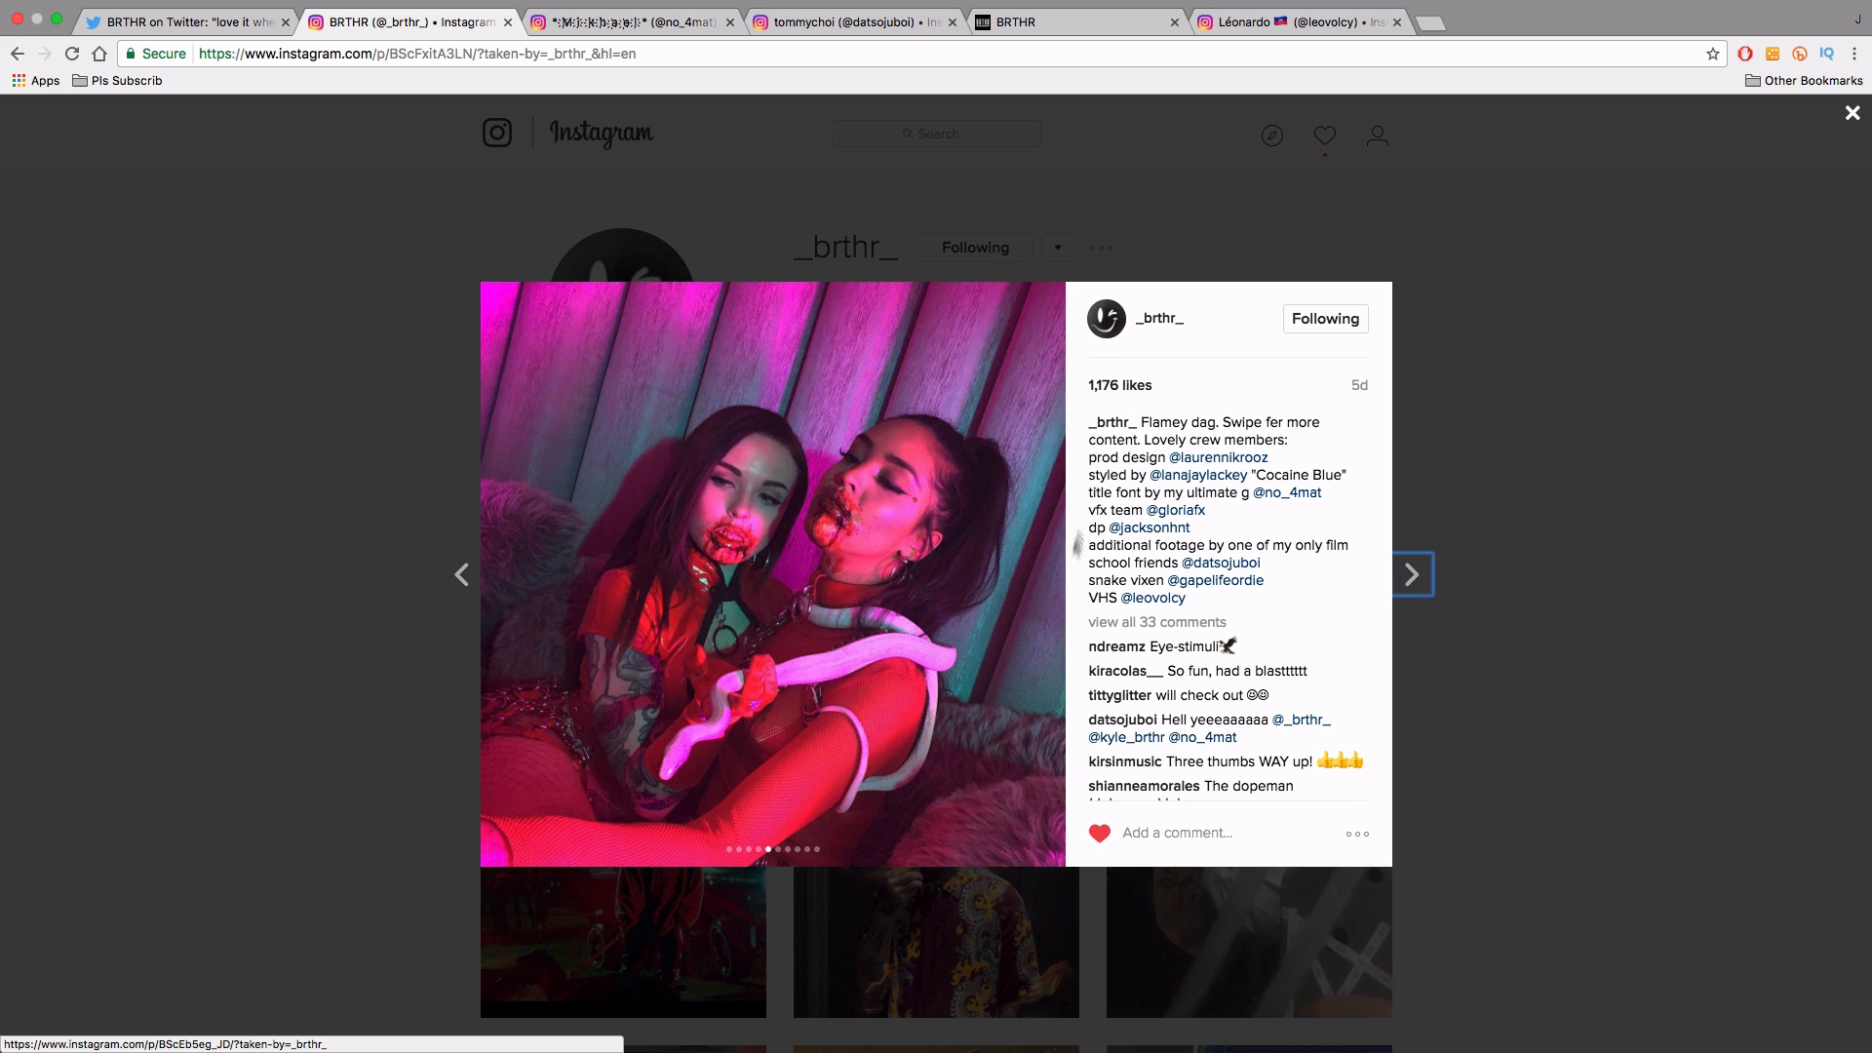
{"action": "left_click", "coordinate": [1040, 576]}
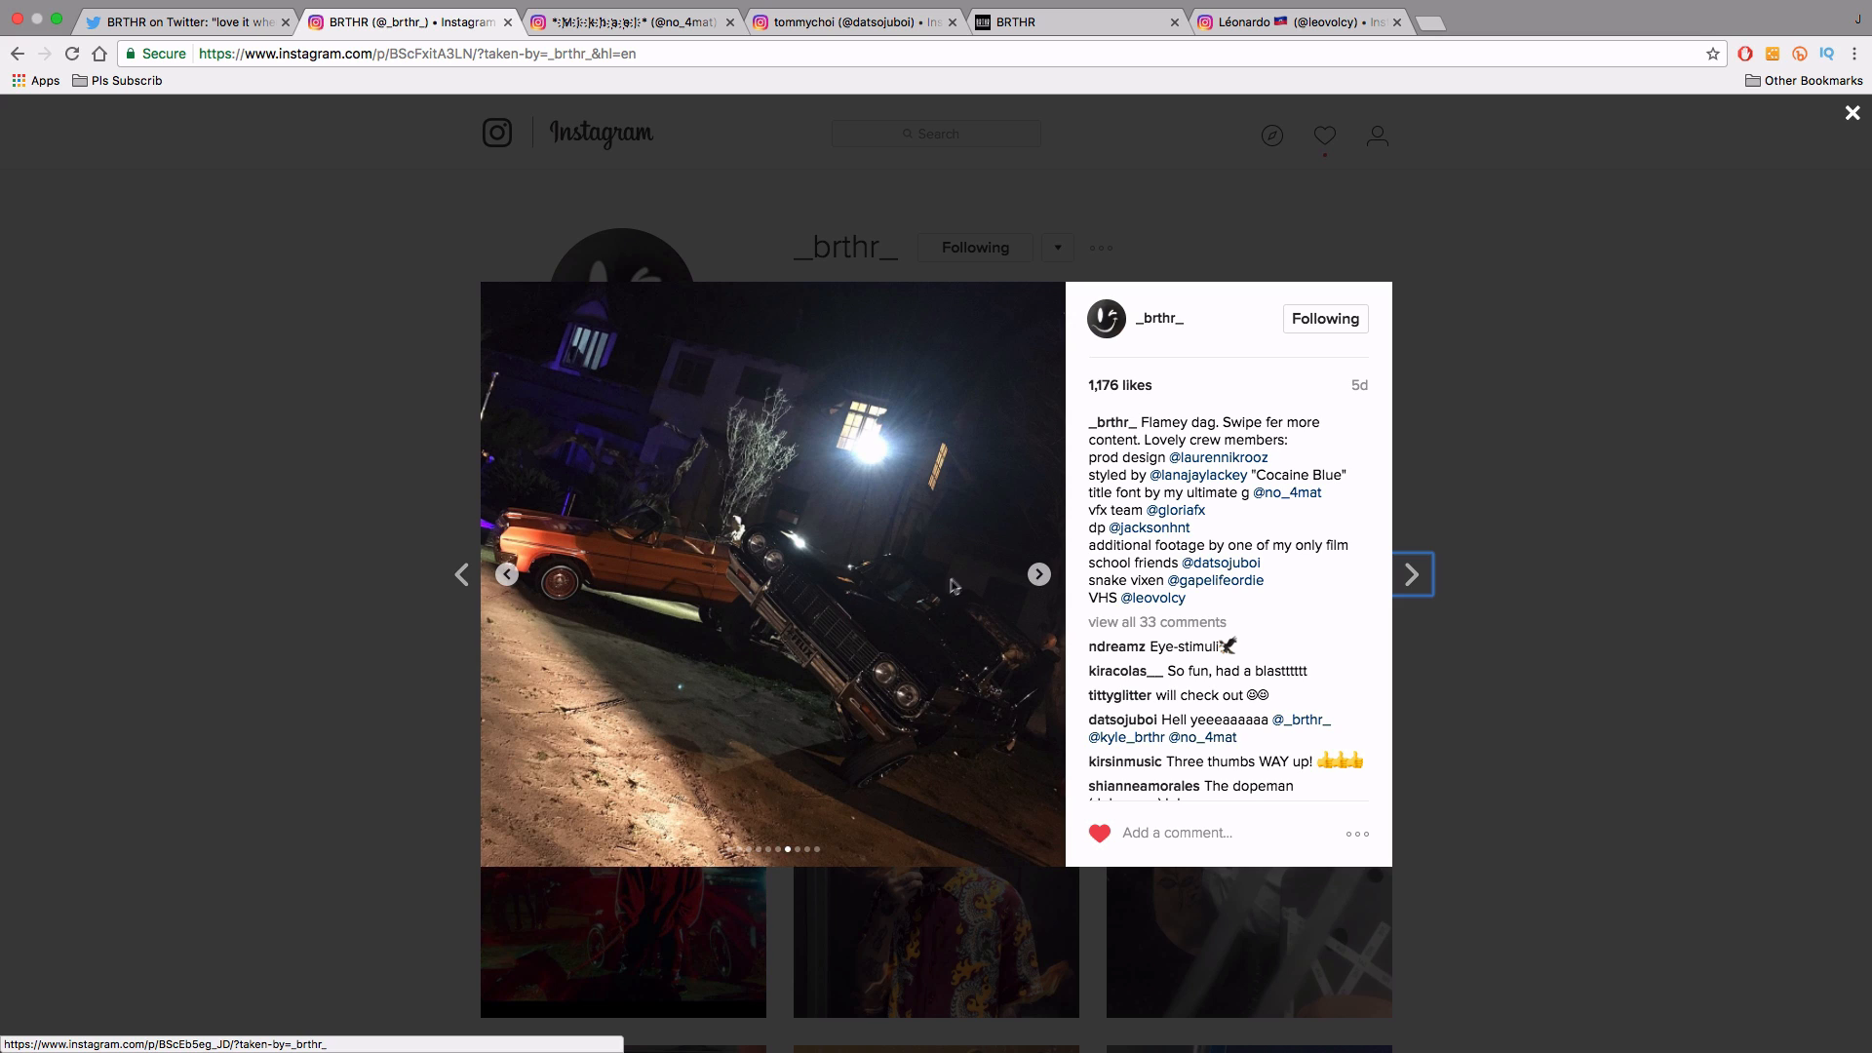
{"action": "left_click", "coordinate": [1039, 576]}
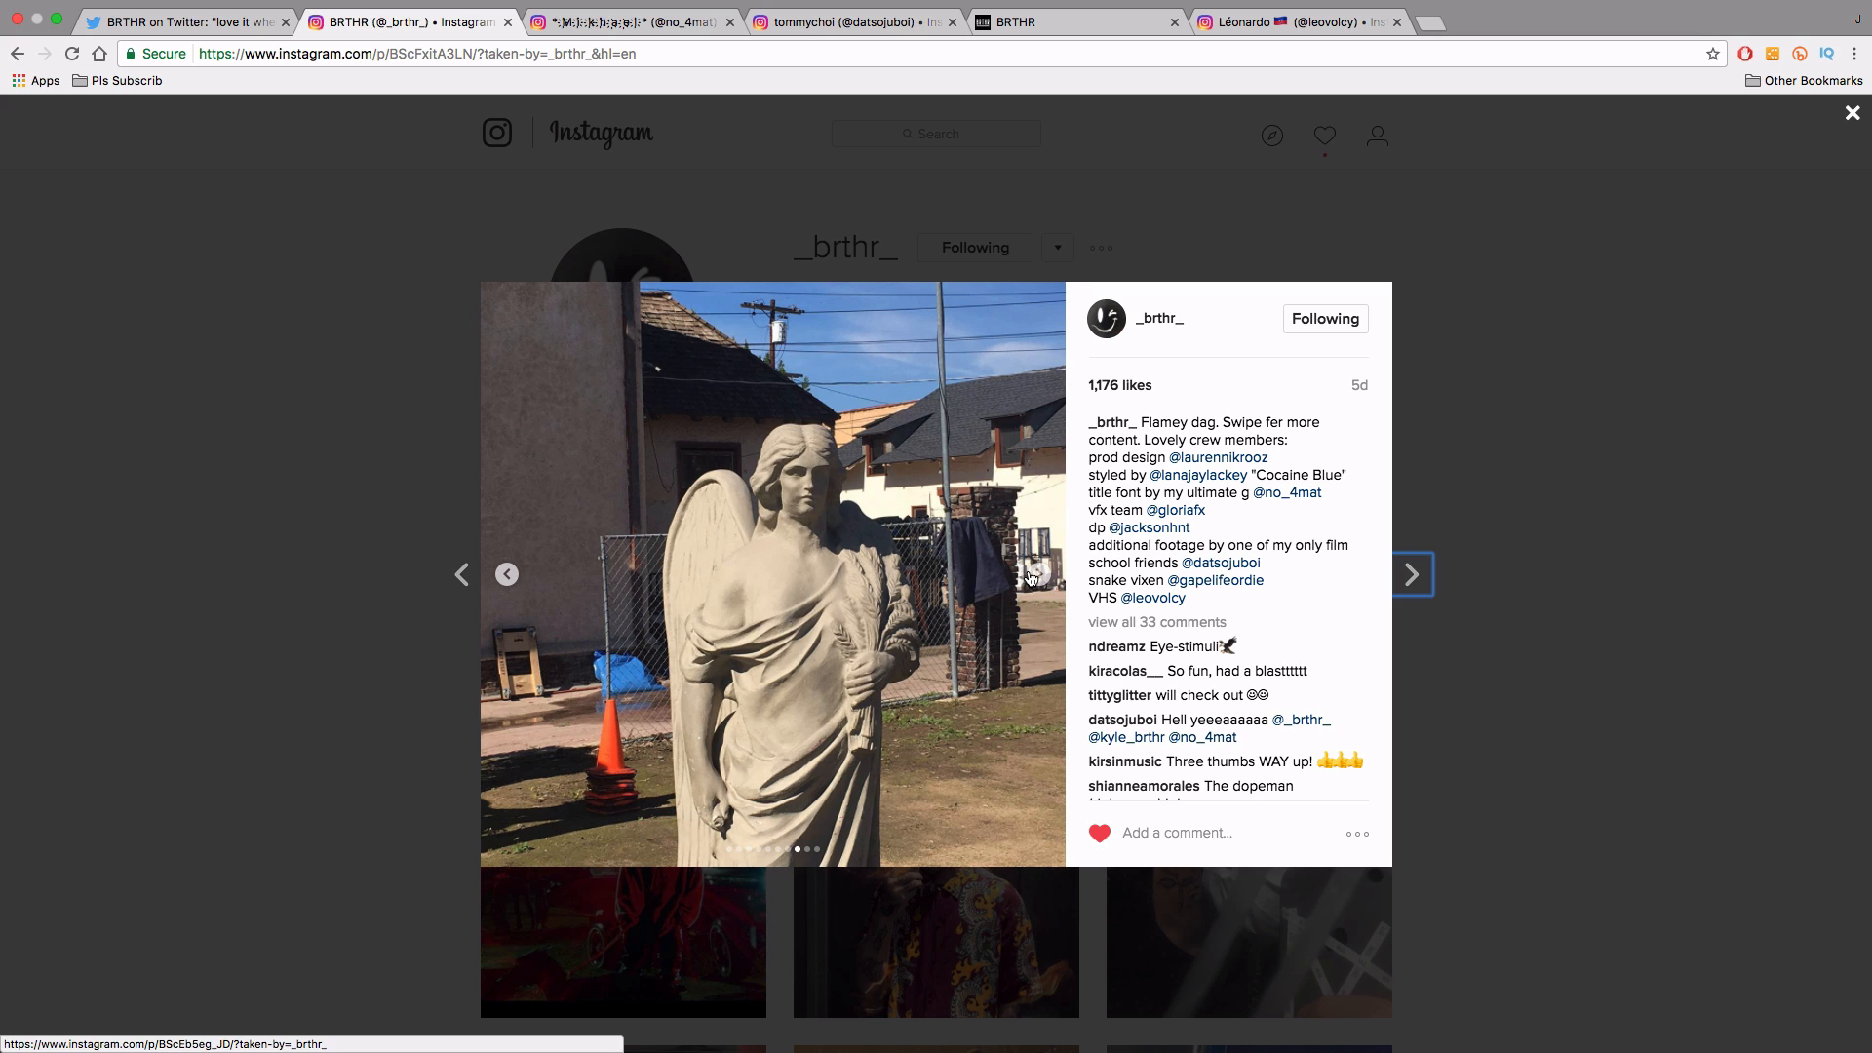
{"action": "left_click", "coordinate": [1036, 575]}
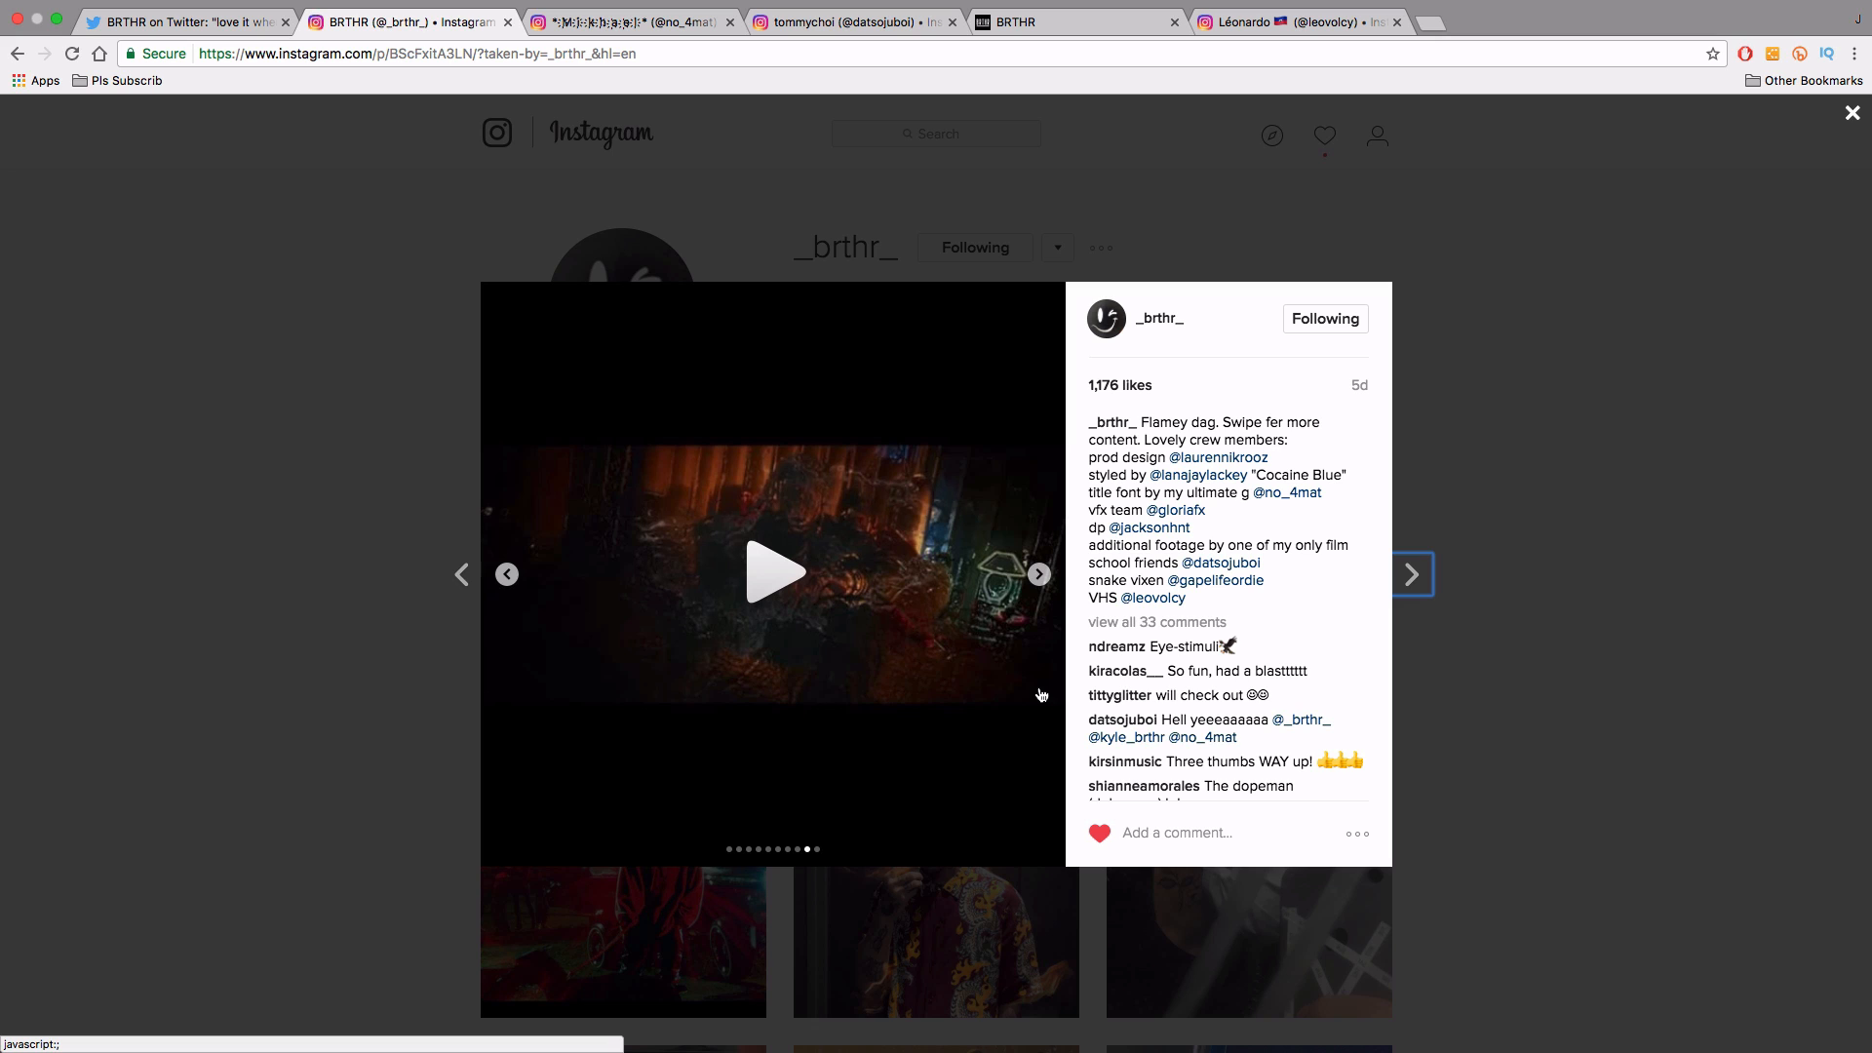
{"action": "left_click", "coordinate": [770, 577]}
{"action": "left_click", "coordinate": [1040, 575]}
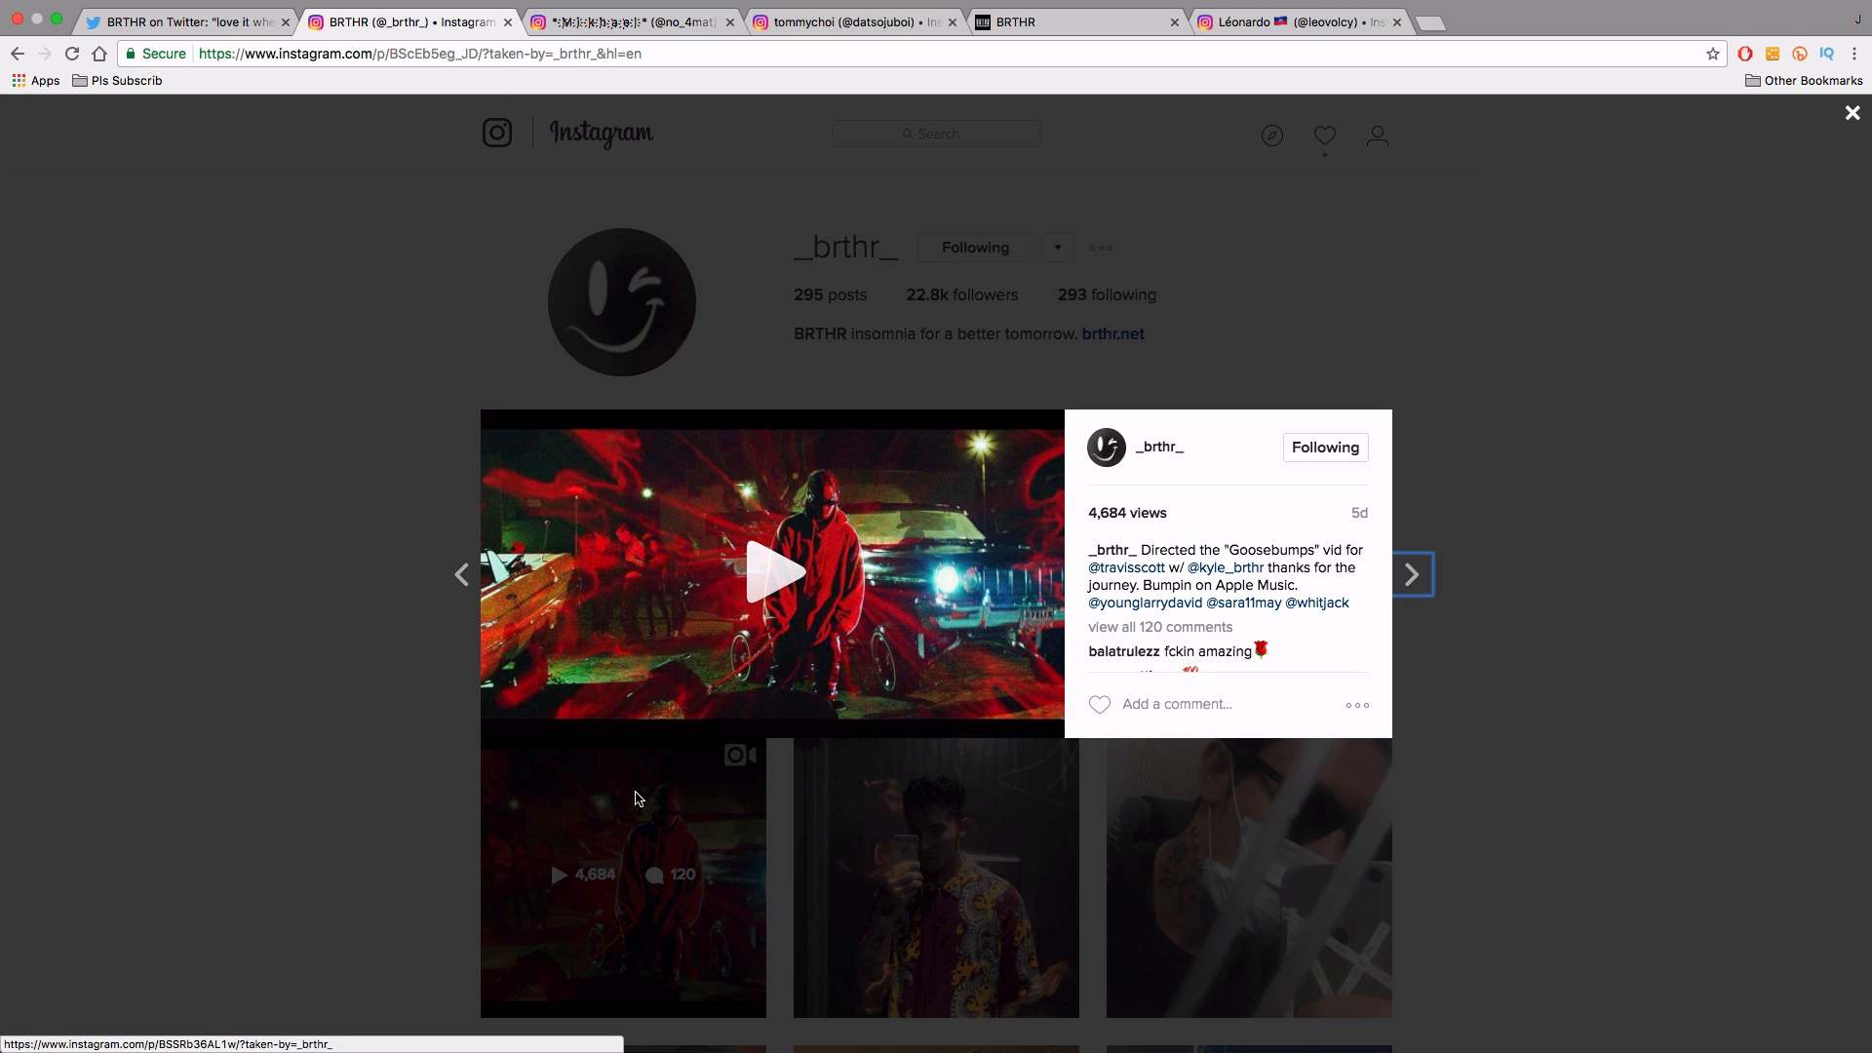
{"action": "left_click", "coordinate": [803, 556]}
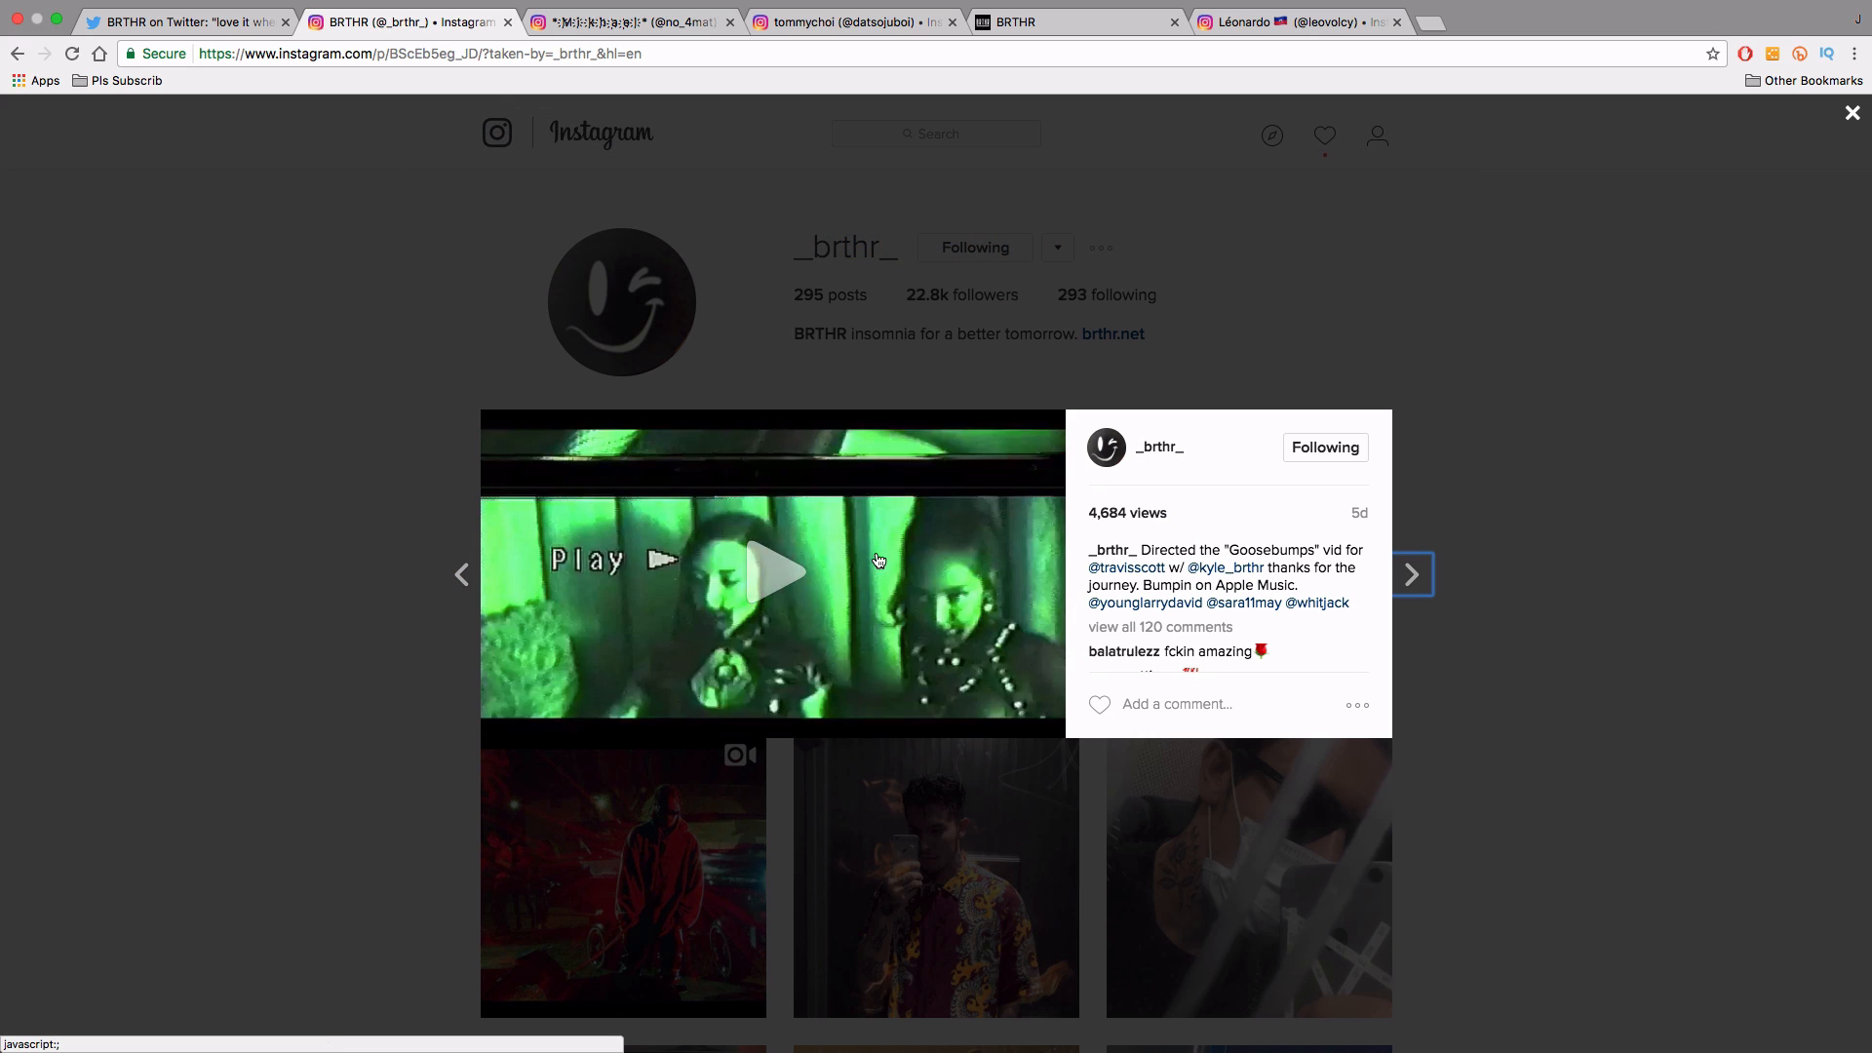
Step: View the Goosebumps title artwork post on the title designer's Instagram profile and close it
{"action": "key", "text": "ctrl+Tab"}
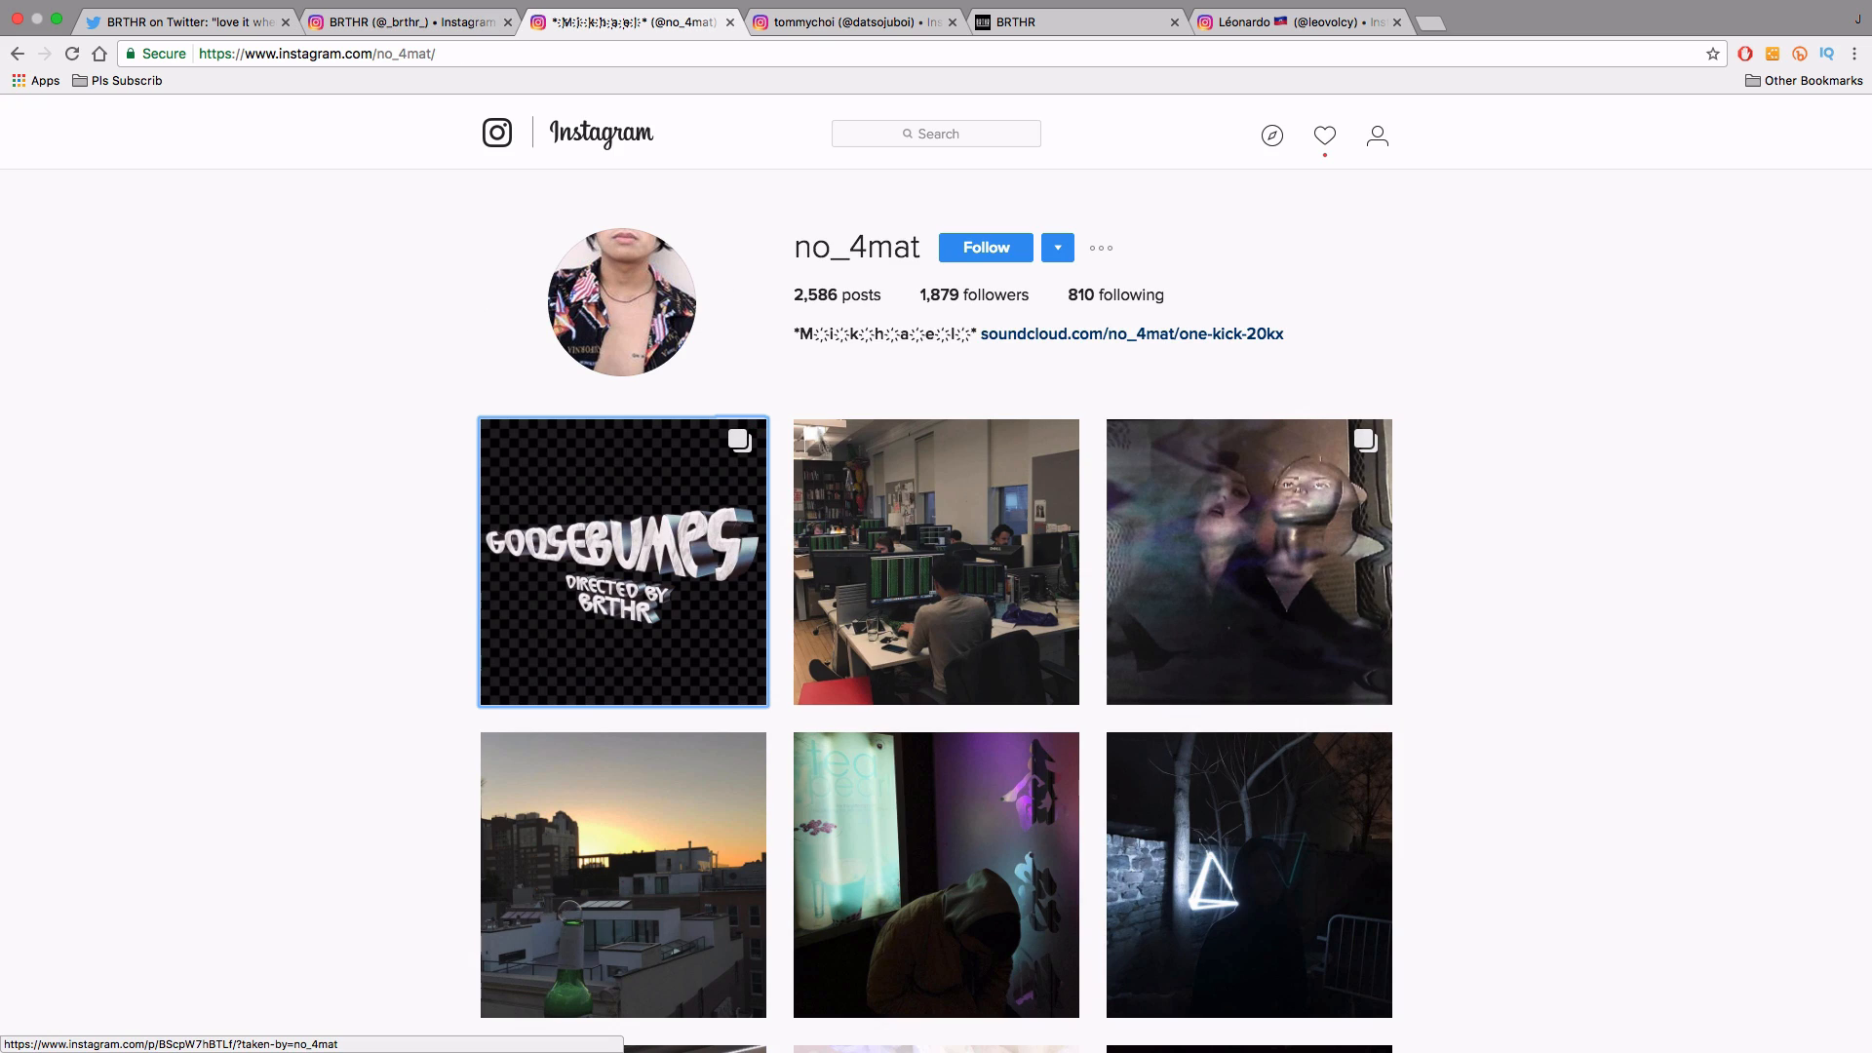
{"action": "left_click", "coordinate": [696, 461]}
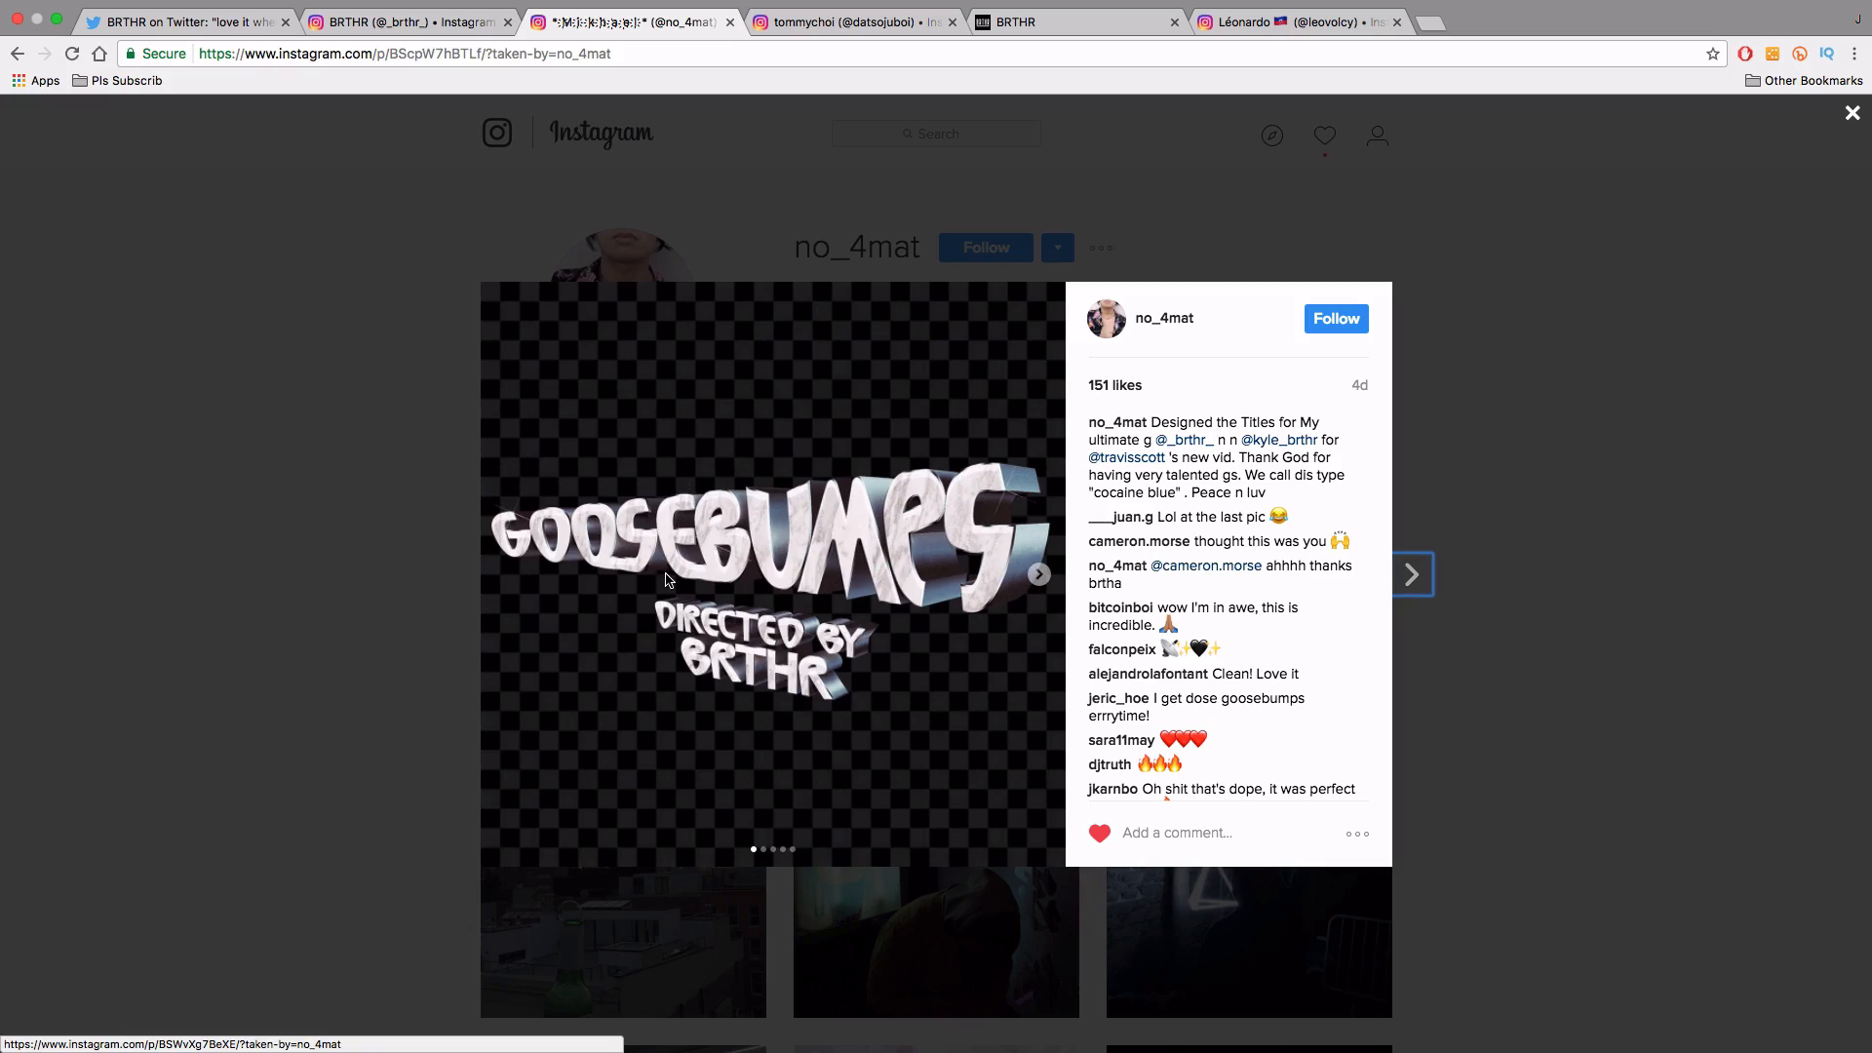
{"action": "left_click", "coordinate": [385, 524]}
Step: Find the green "party monster" vector lettering post further down the title designer's profile, view it and close it
{"action": "scroll", "coordinate": [395, 526], "scroll_direction": "down", "scroll_amount": 10}
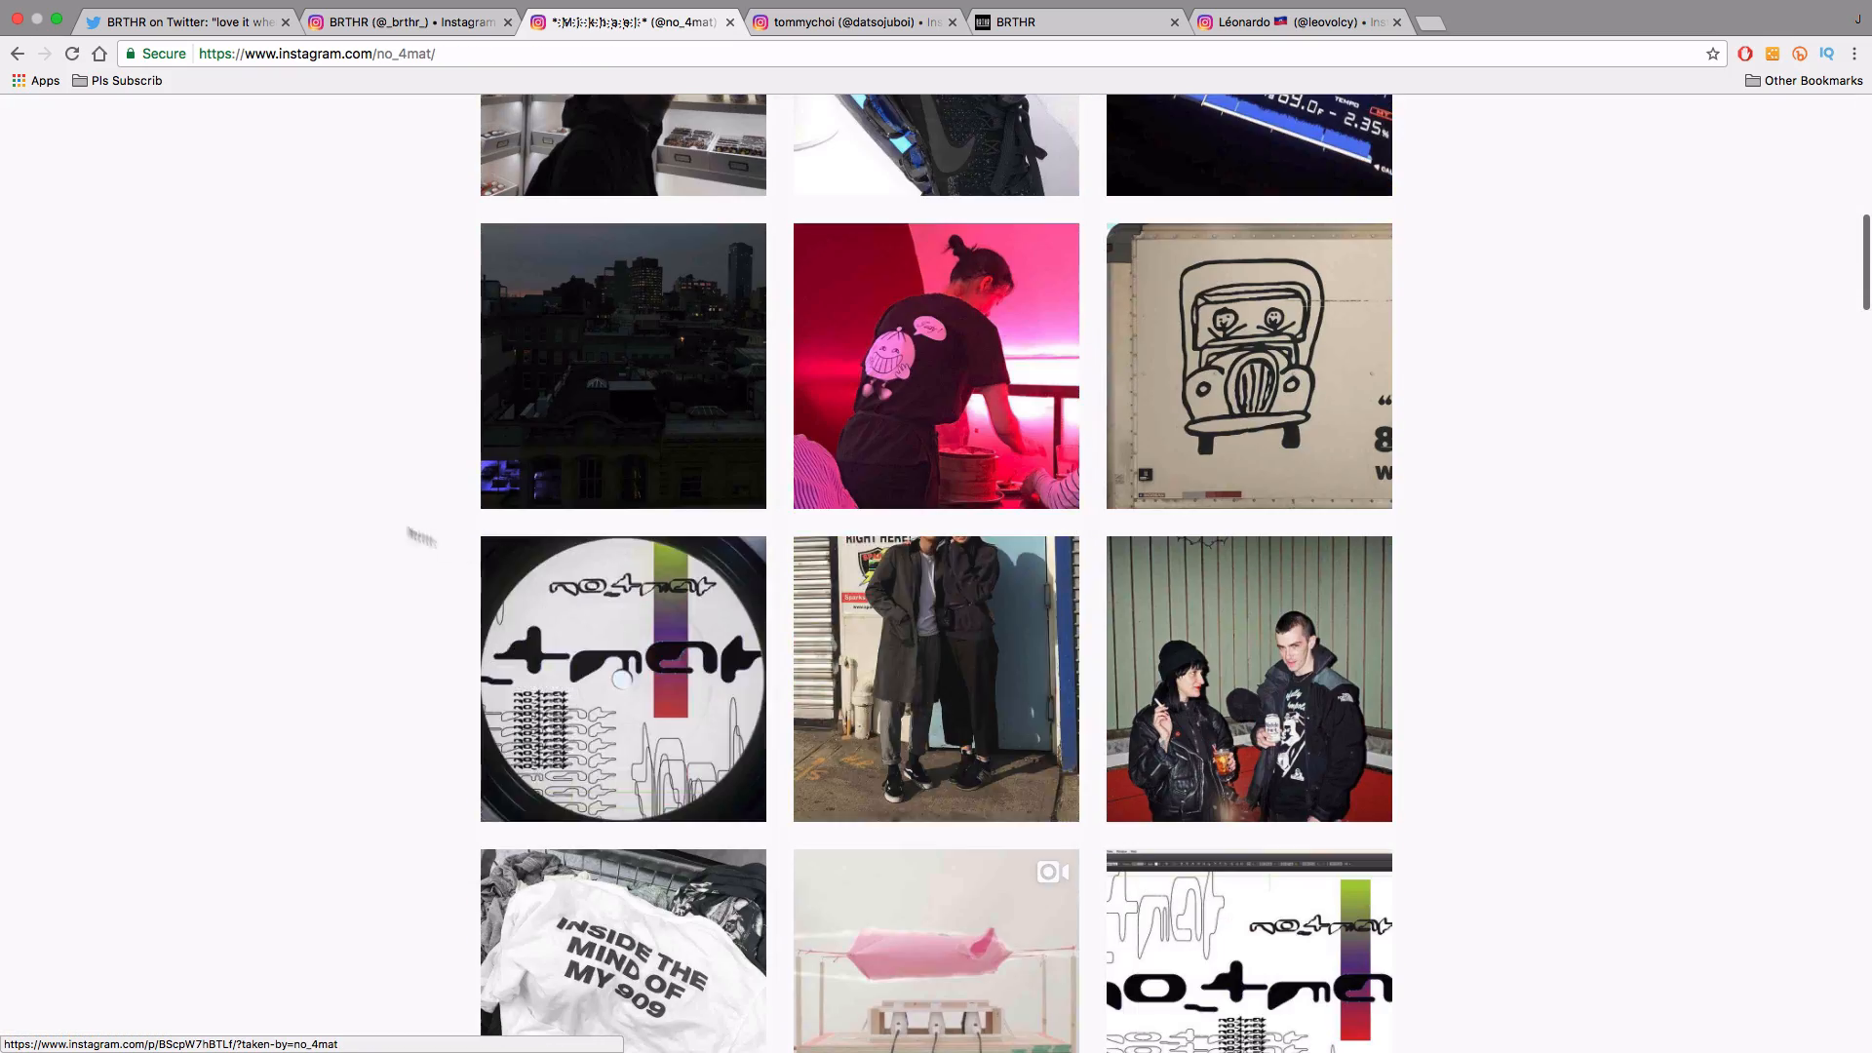
{"action": "scroll", "coordinate": [877, 717], "scroll_direction": "down", "scroll_amount": 10}
{"action": "scroll", "coordinate": [877, 718], "scroll_direction": "down", "scroll_amount": 20}
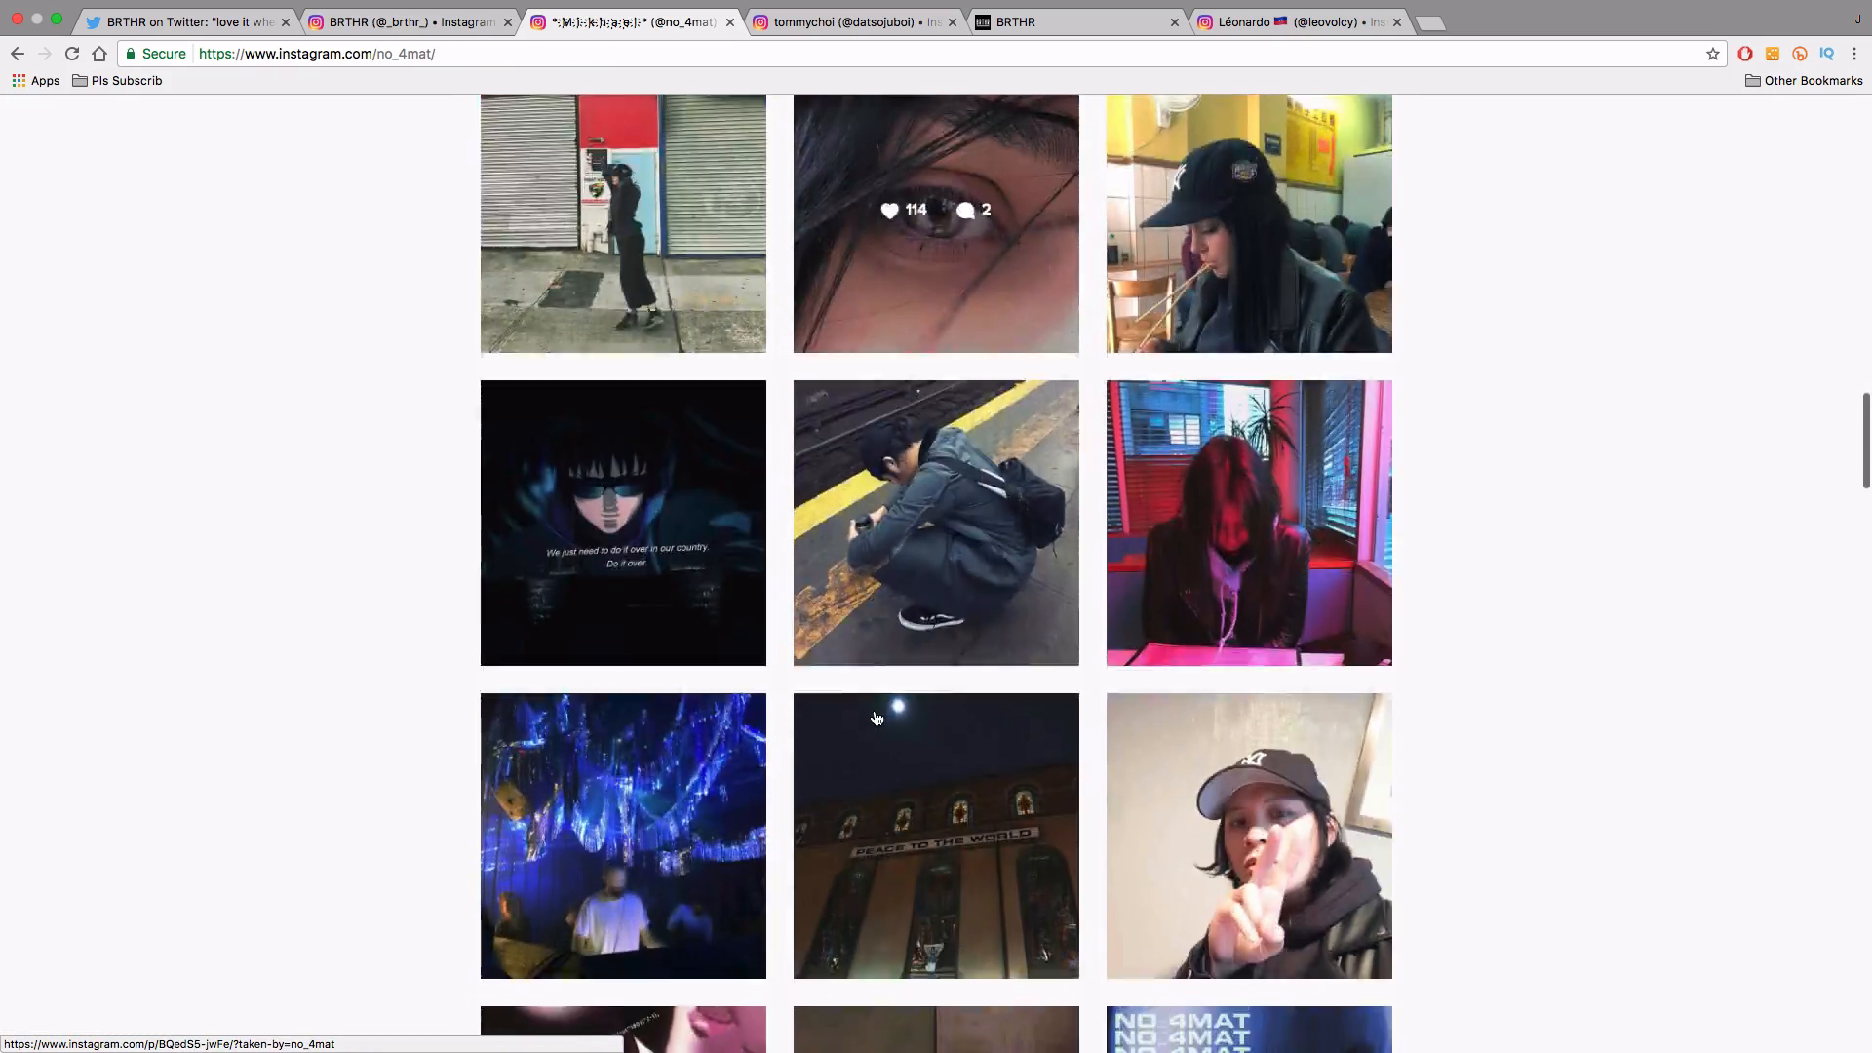
{"action": "scroll", "coordinate": [882, 723], "scroll_direction": "down", "scroll_amount": 3}
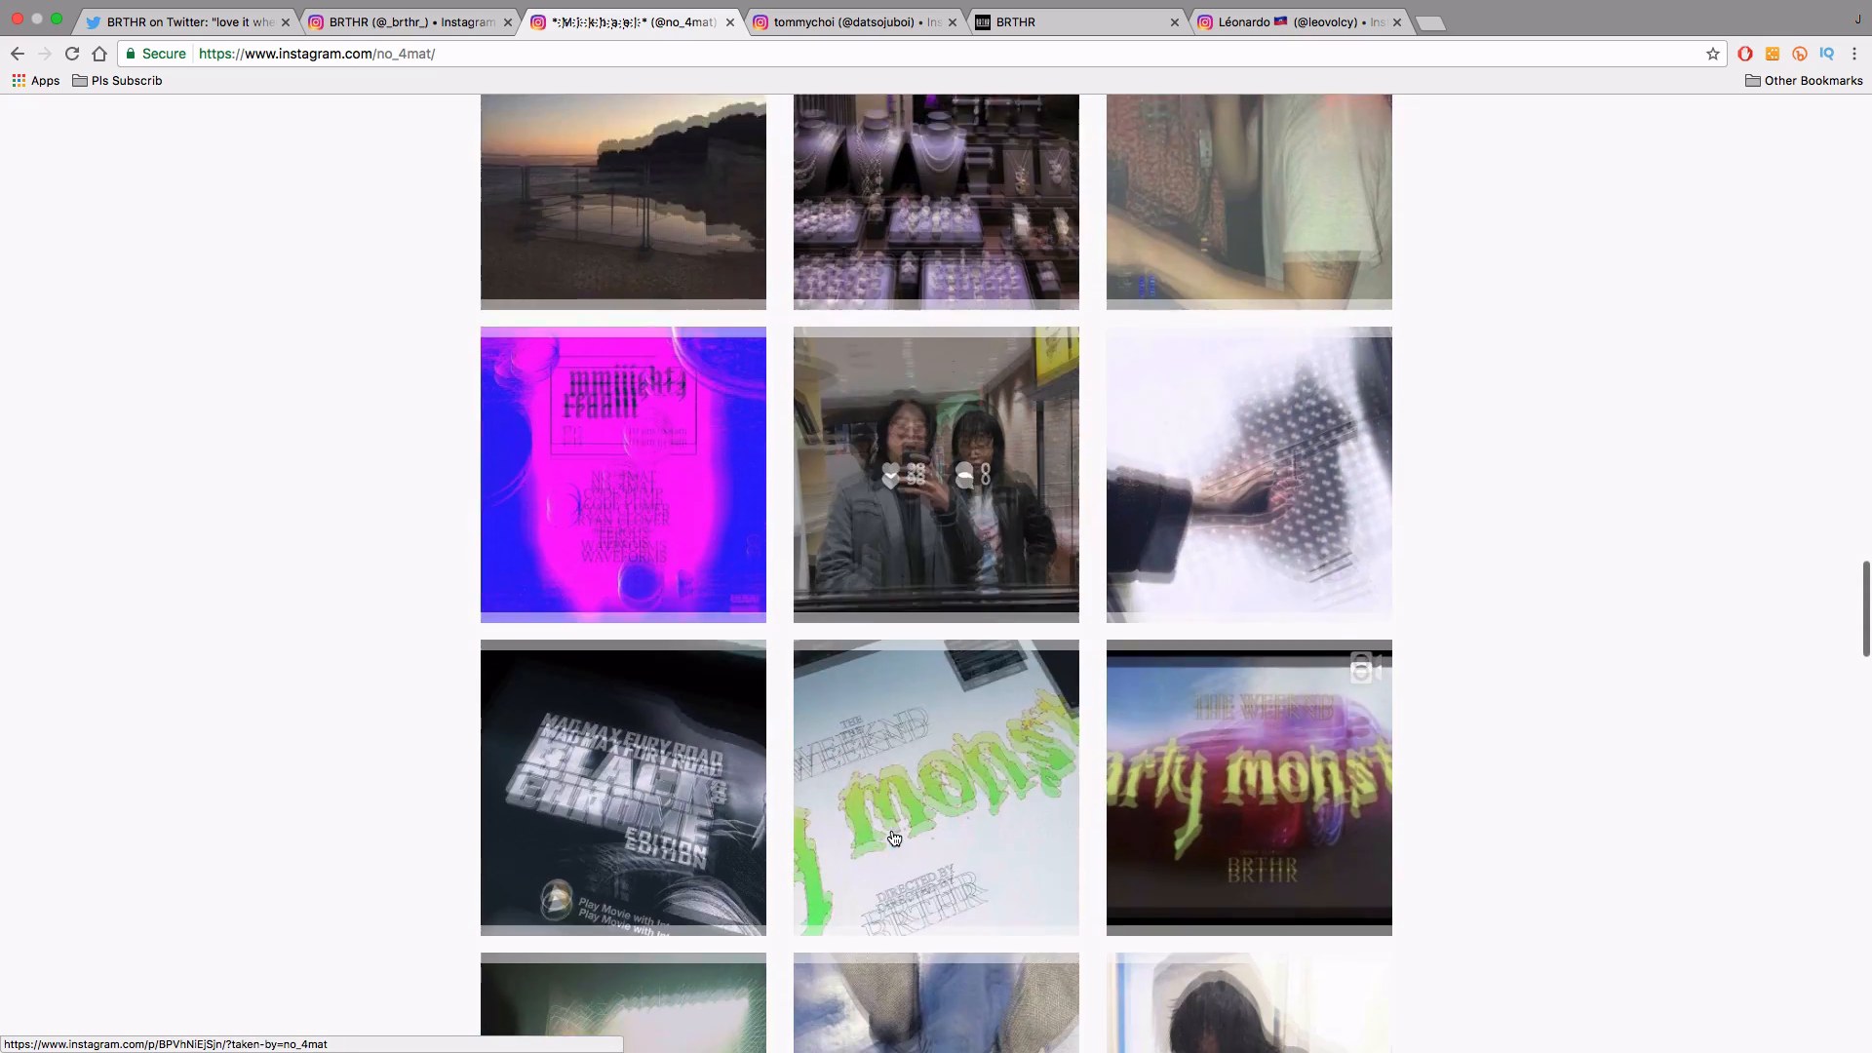
{"action": "left_click", "coordinate": [982, 611]}
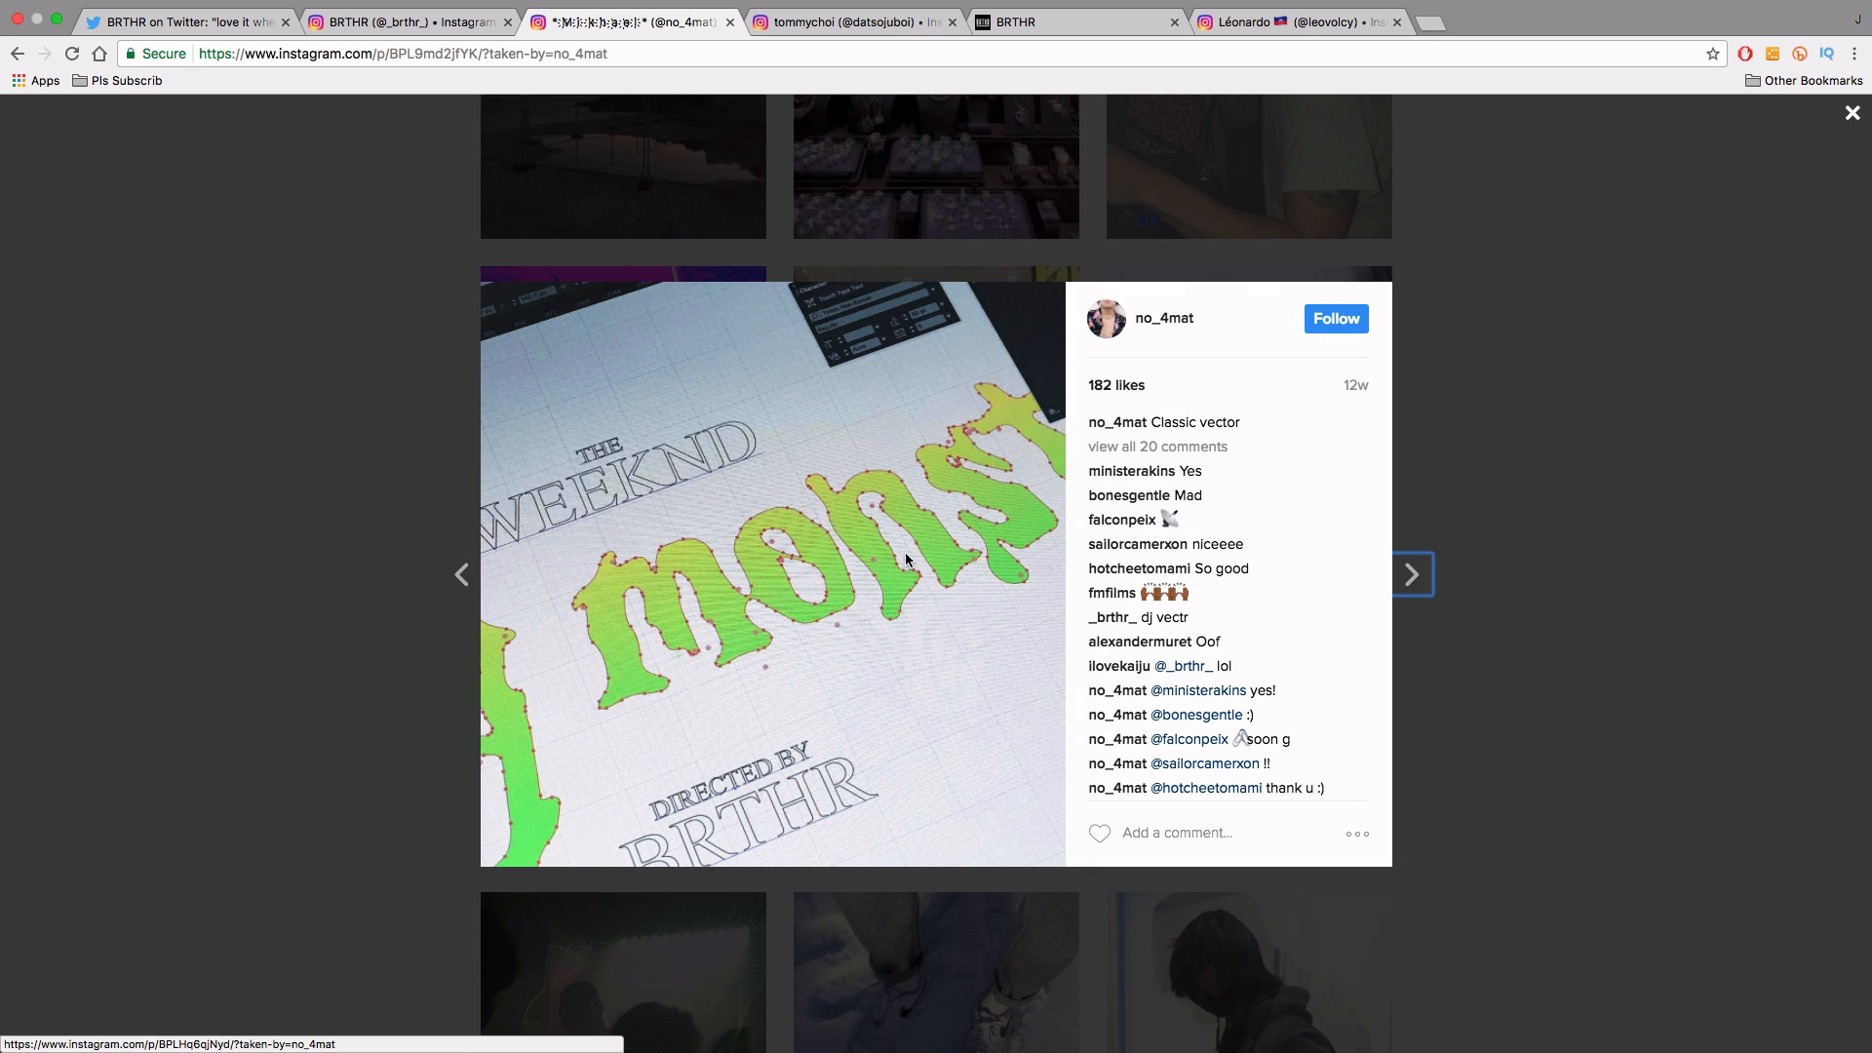
{"action": "left_click", "coordinate": [350, 523]}
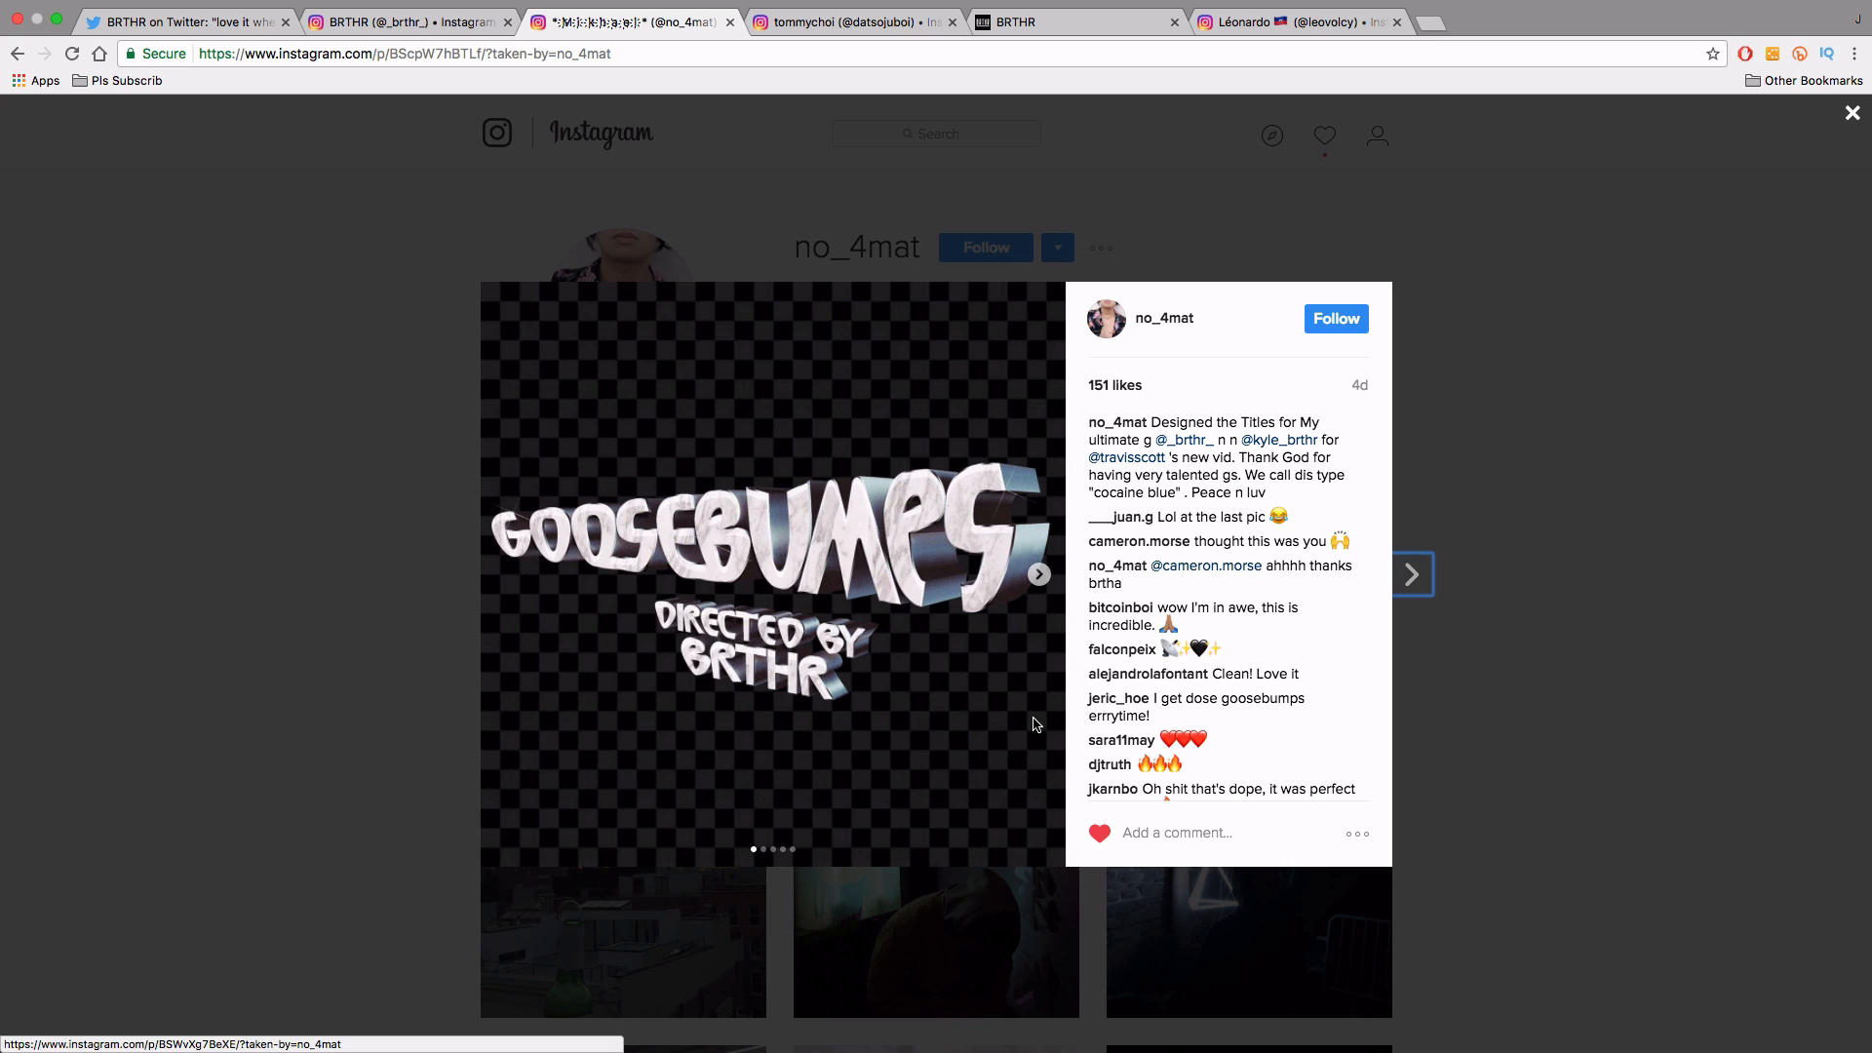
Step: Go through the Goosebumps title post's images up to the "Cocaine Consumer's Handbook" cover and close the post
{"action": "left_click", "coordinate": [1040, 575]}
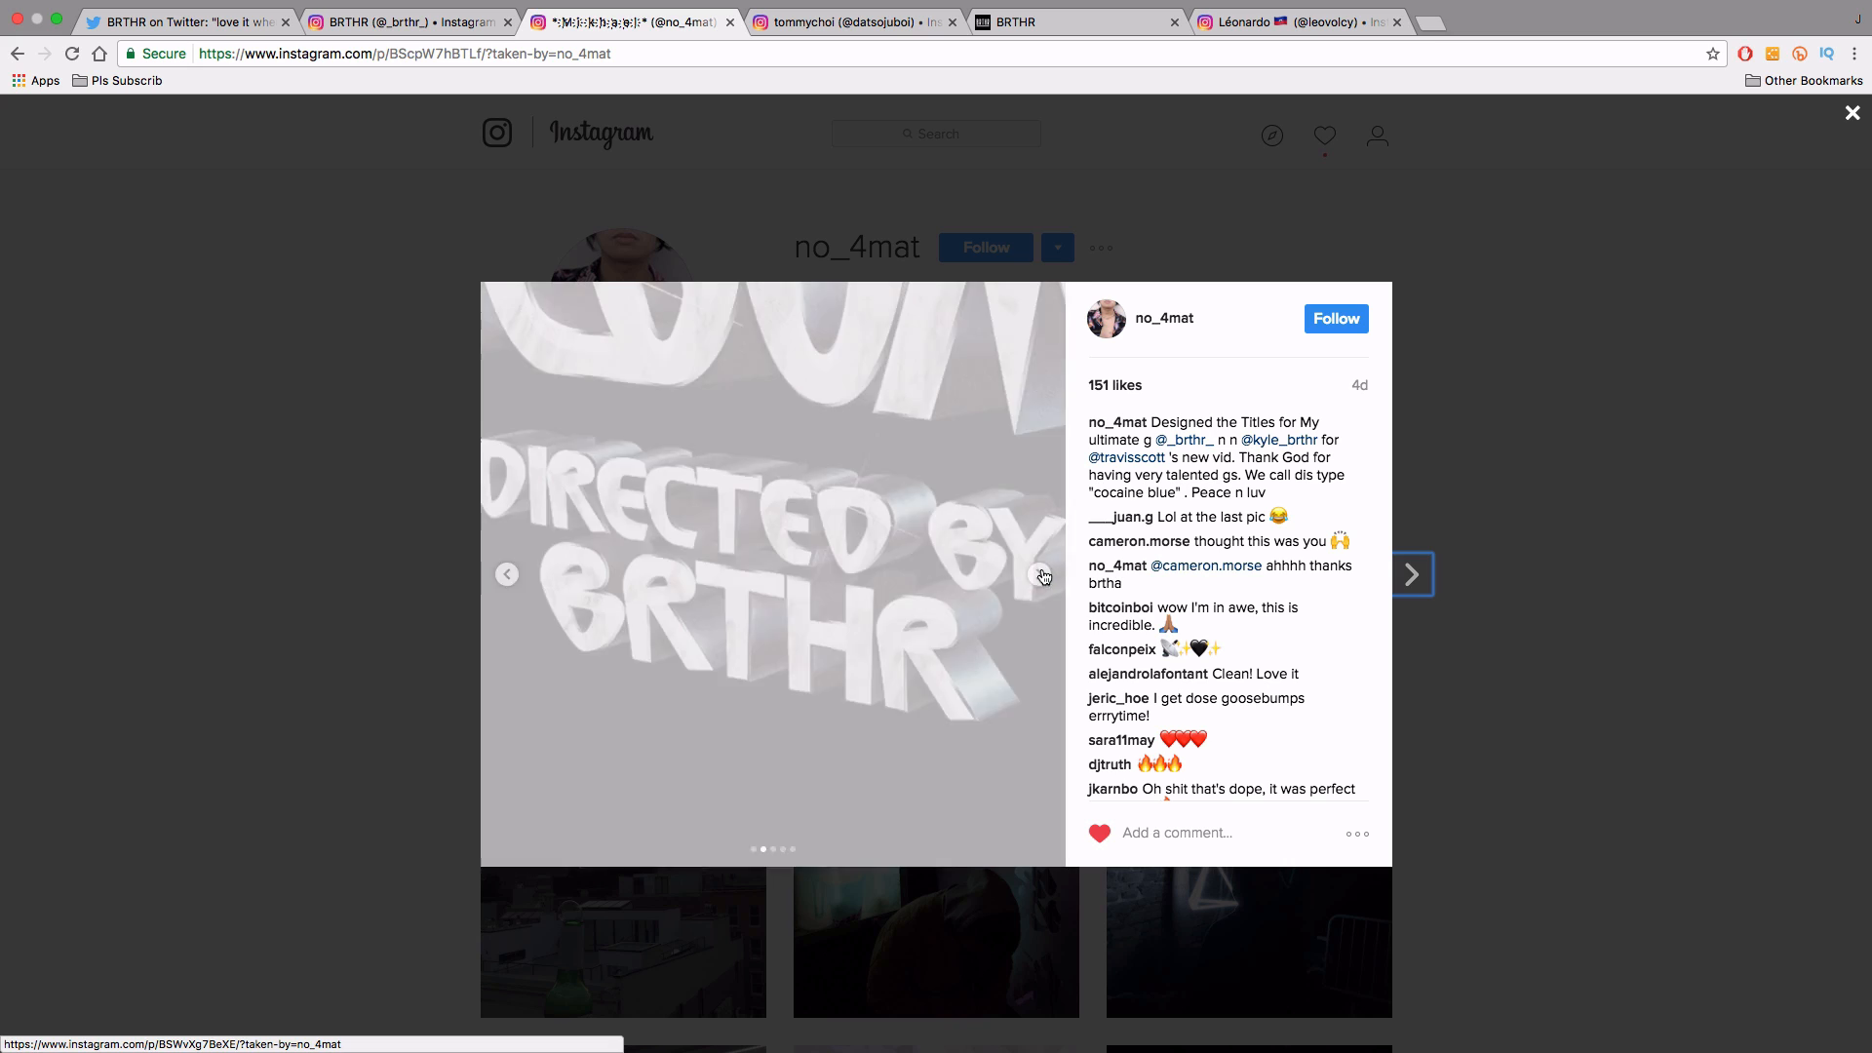
{"action": "left_click", "coordinate": [1043, 576]}
{"action": "left_click", "coordinate": [1043, 577]}
{"action": "left_click", "coordinate": [1043, 576]}
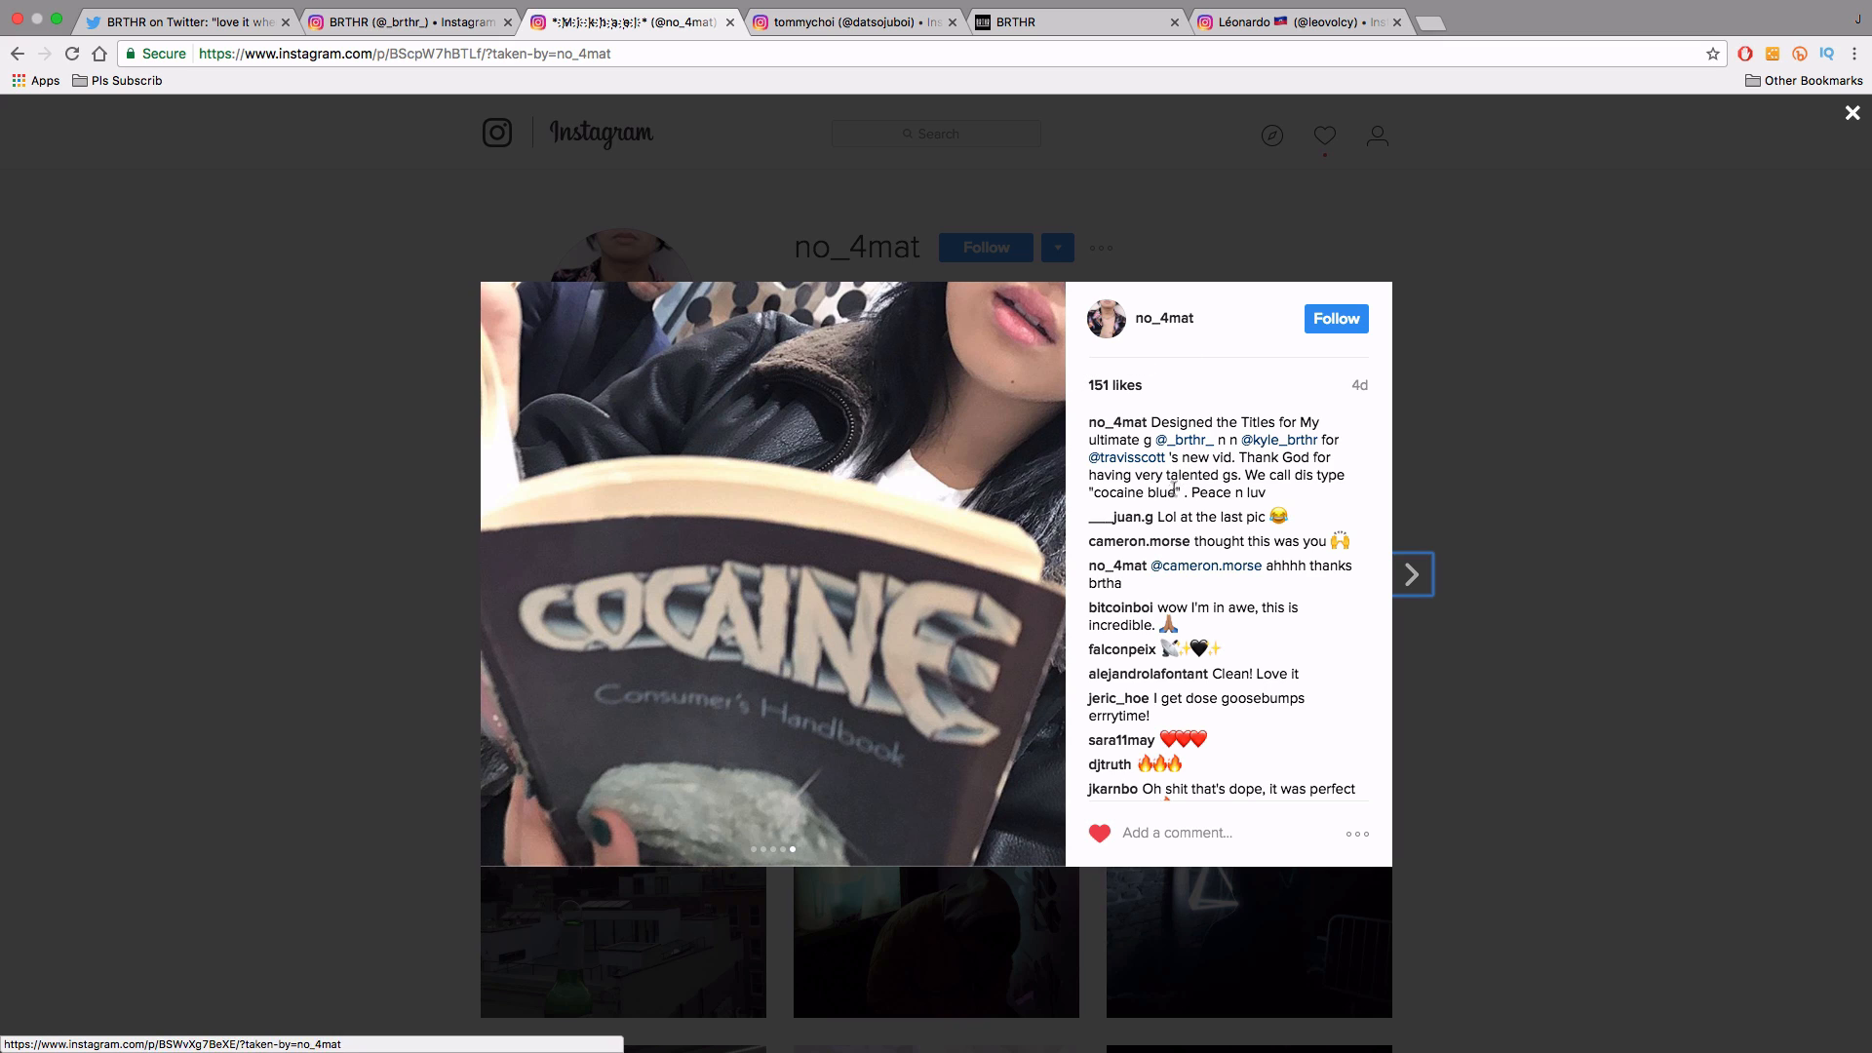
{"action": "left_click", "coordinate": [324, 571]}
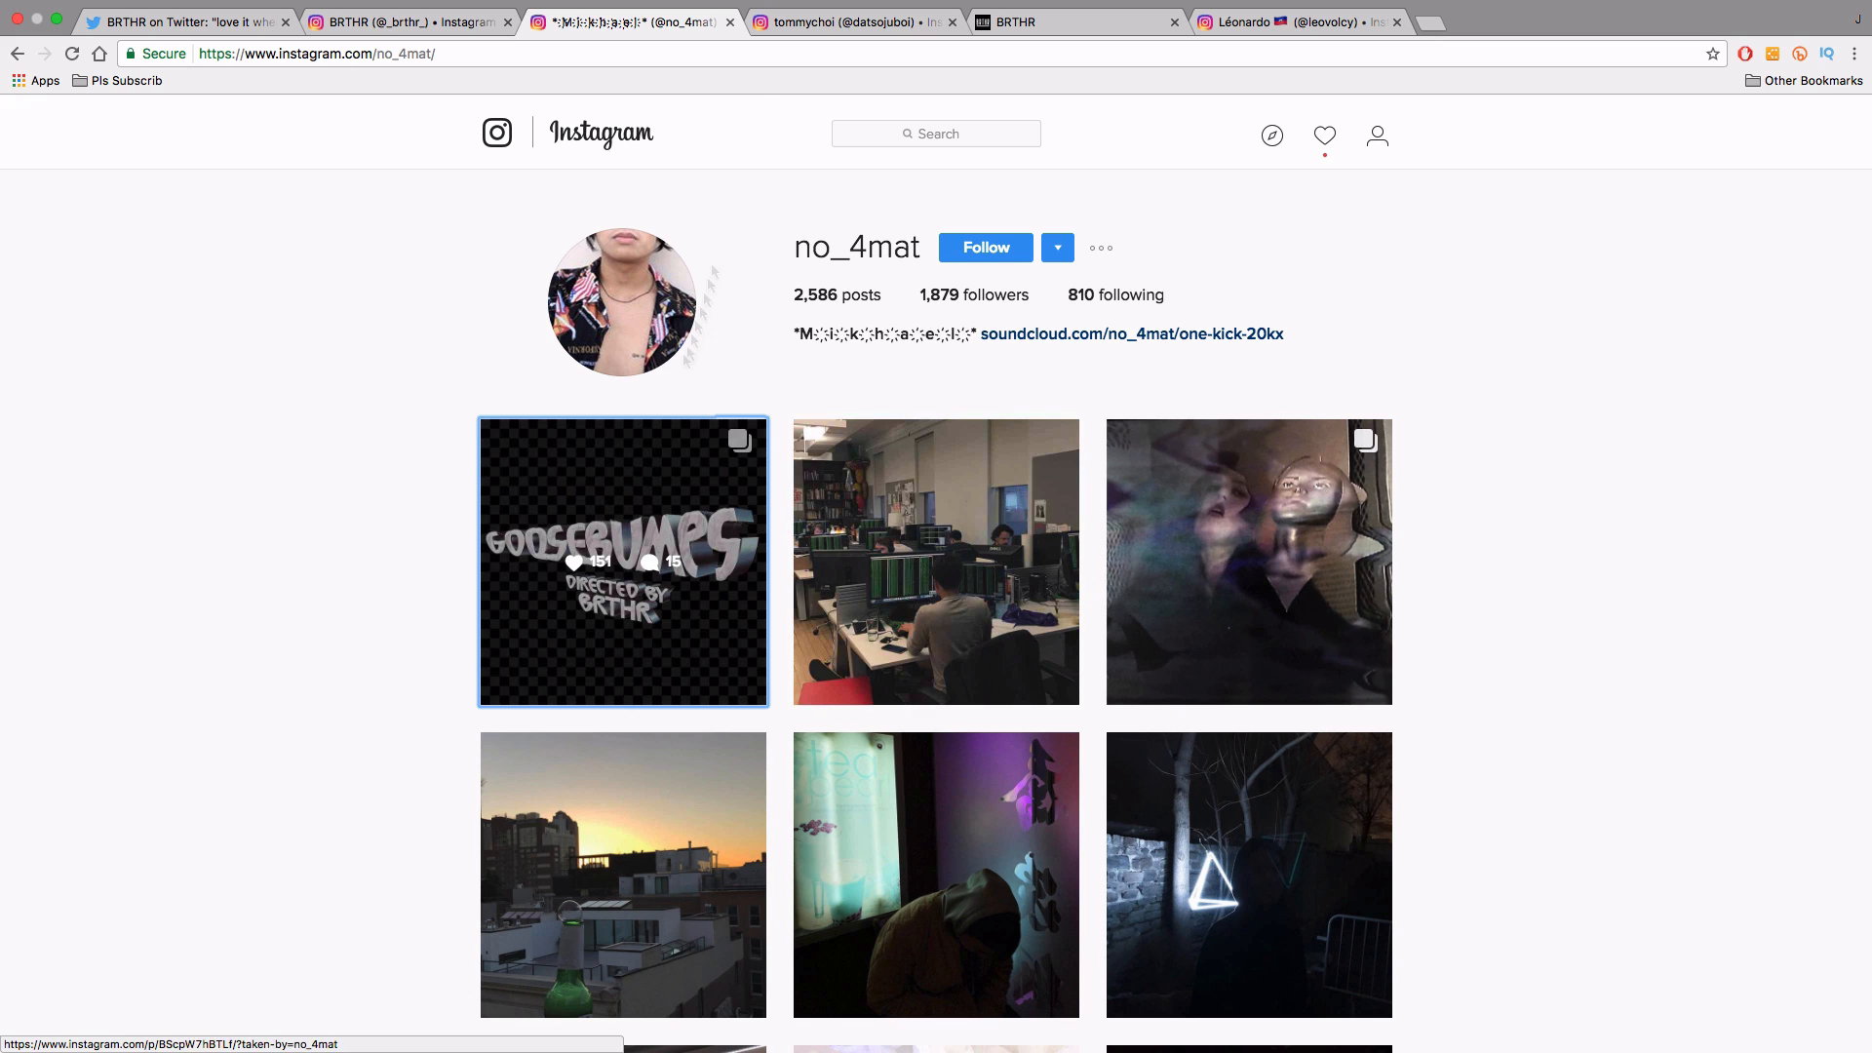
Step: Switch to the VHS artist's Instagram profile and view the two newest Goosebumps posts
{"action": "left_click", "coordinate": [800, 23]}
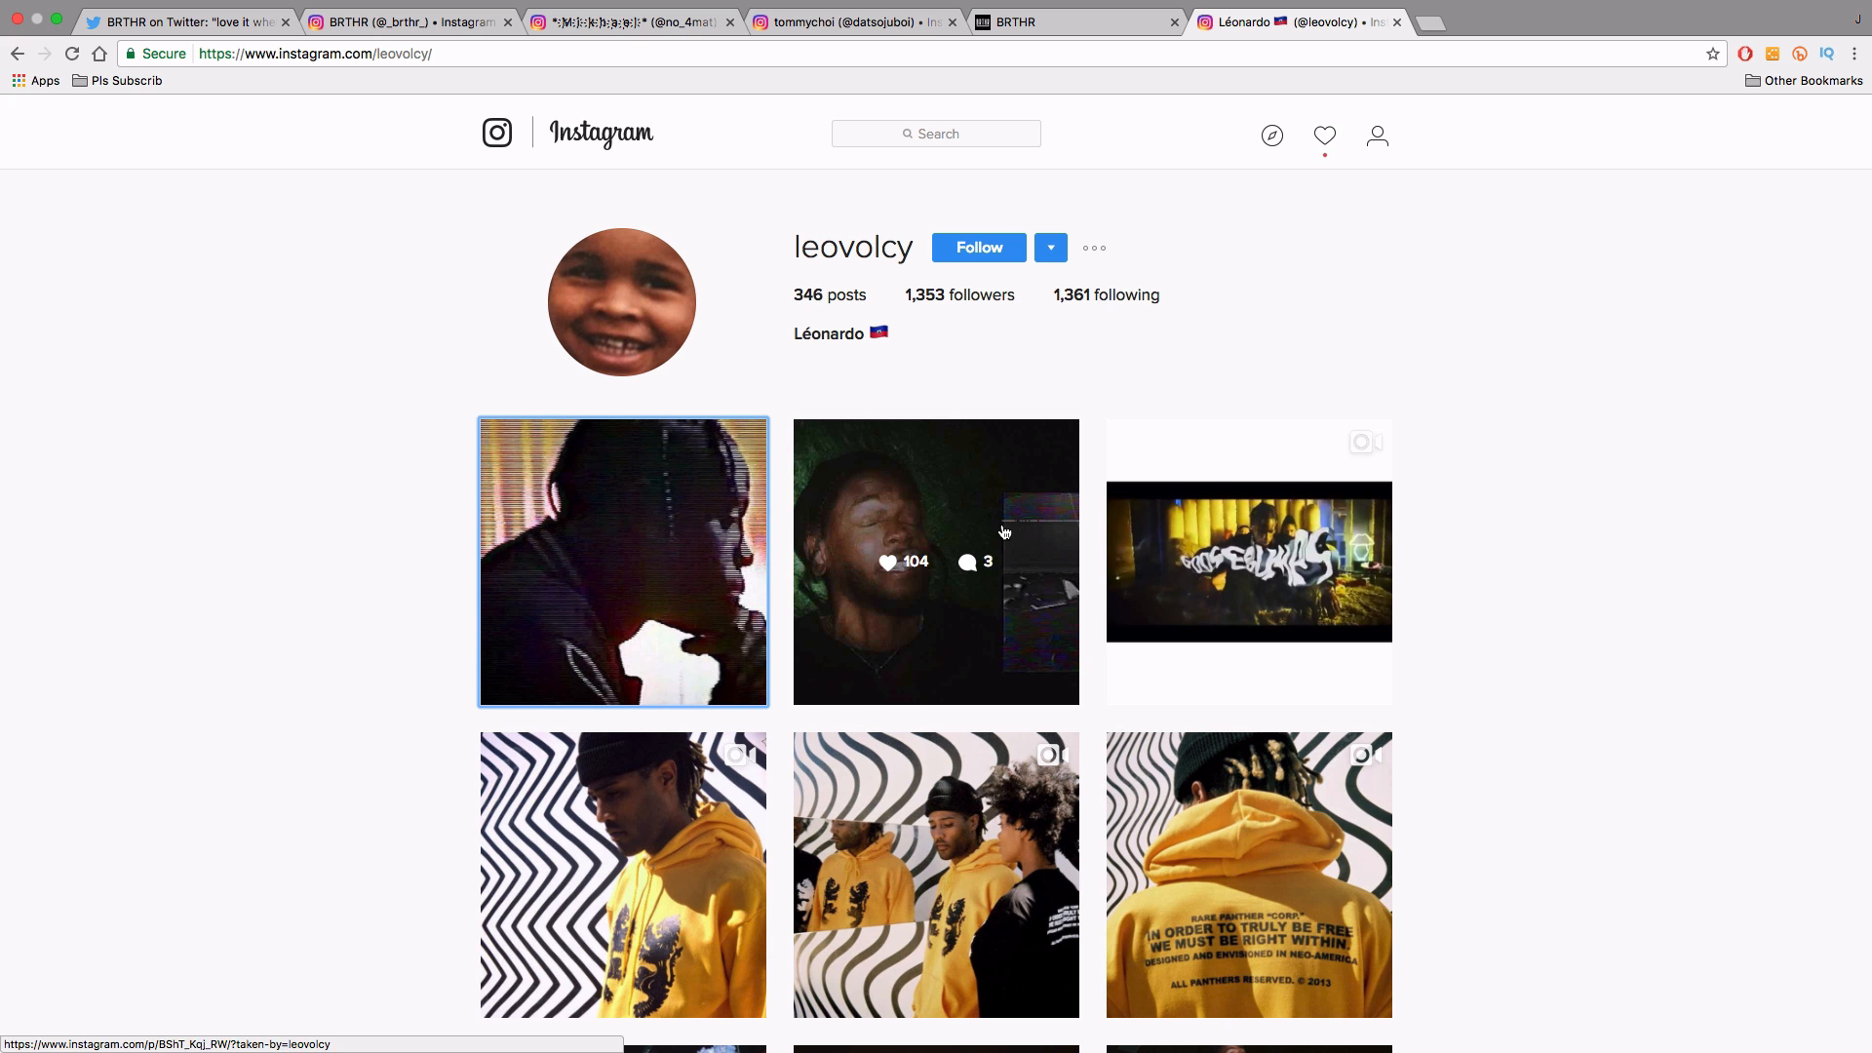
{"action": "left_click", "coordinate": [1005, 478]}
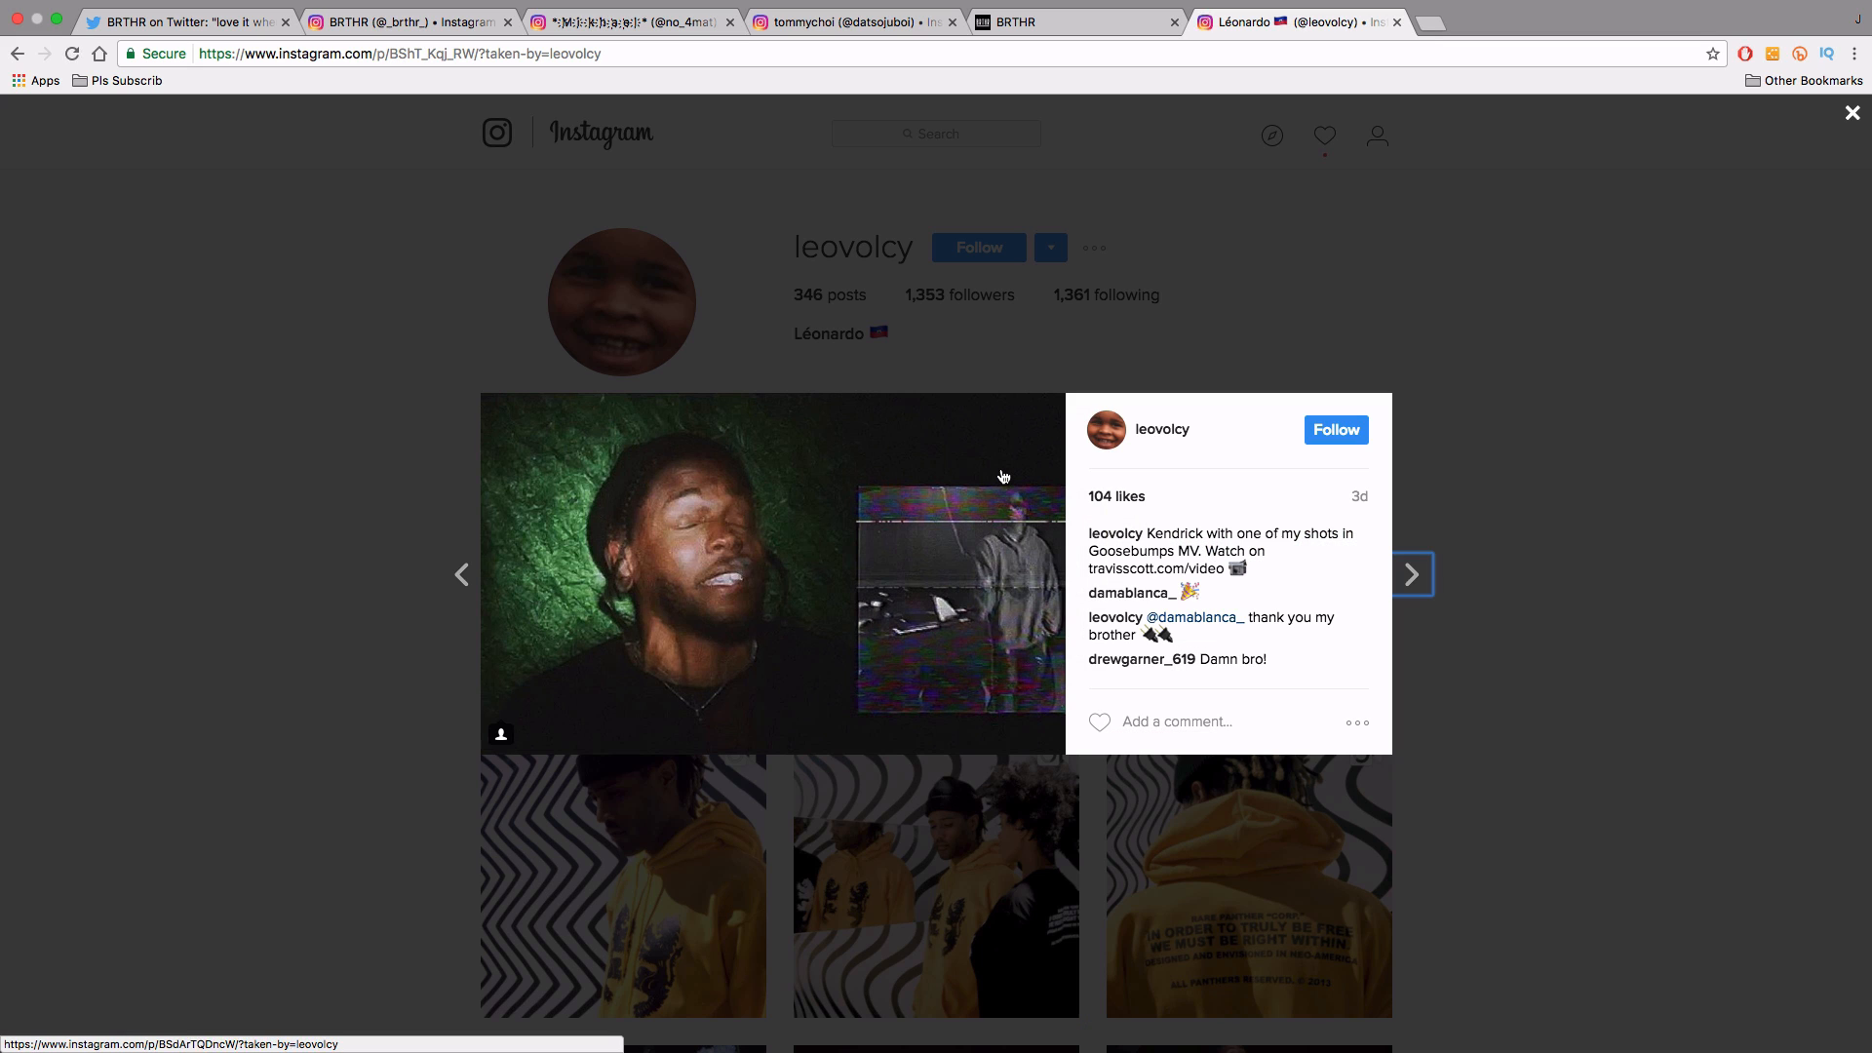
{"action": "left_click", "coordinate": [343, 530]}
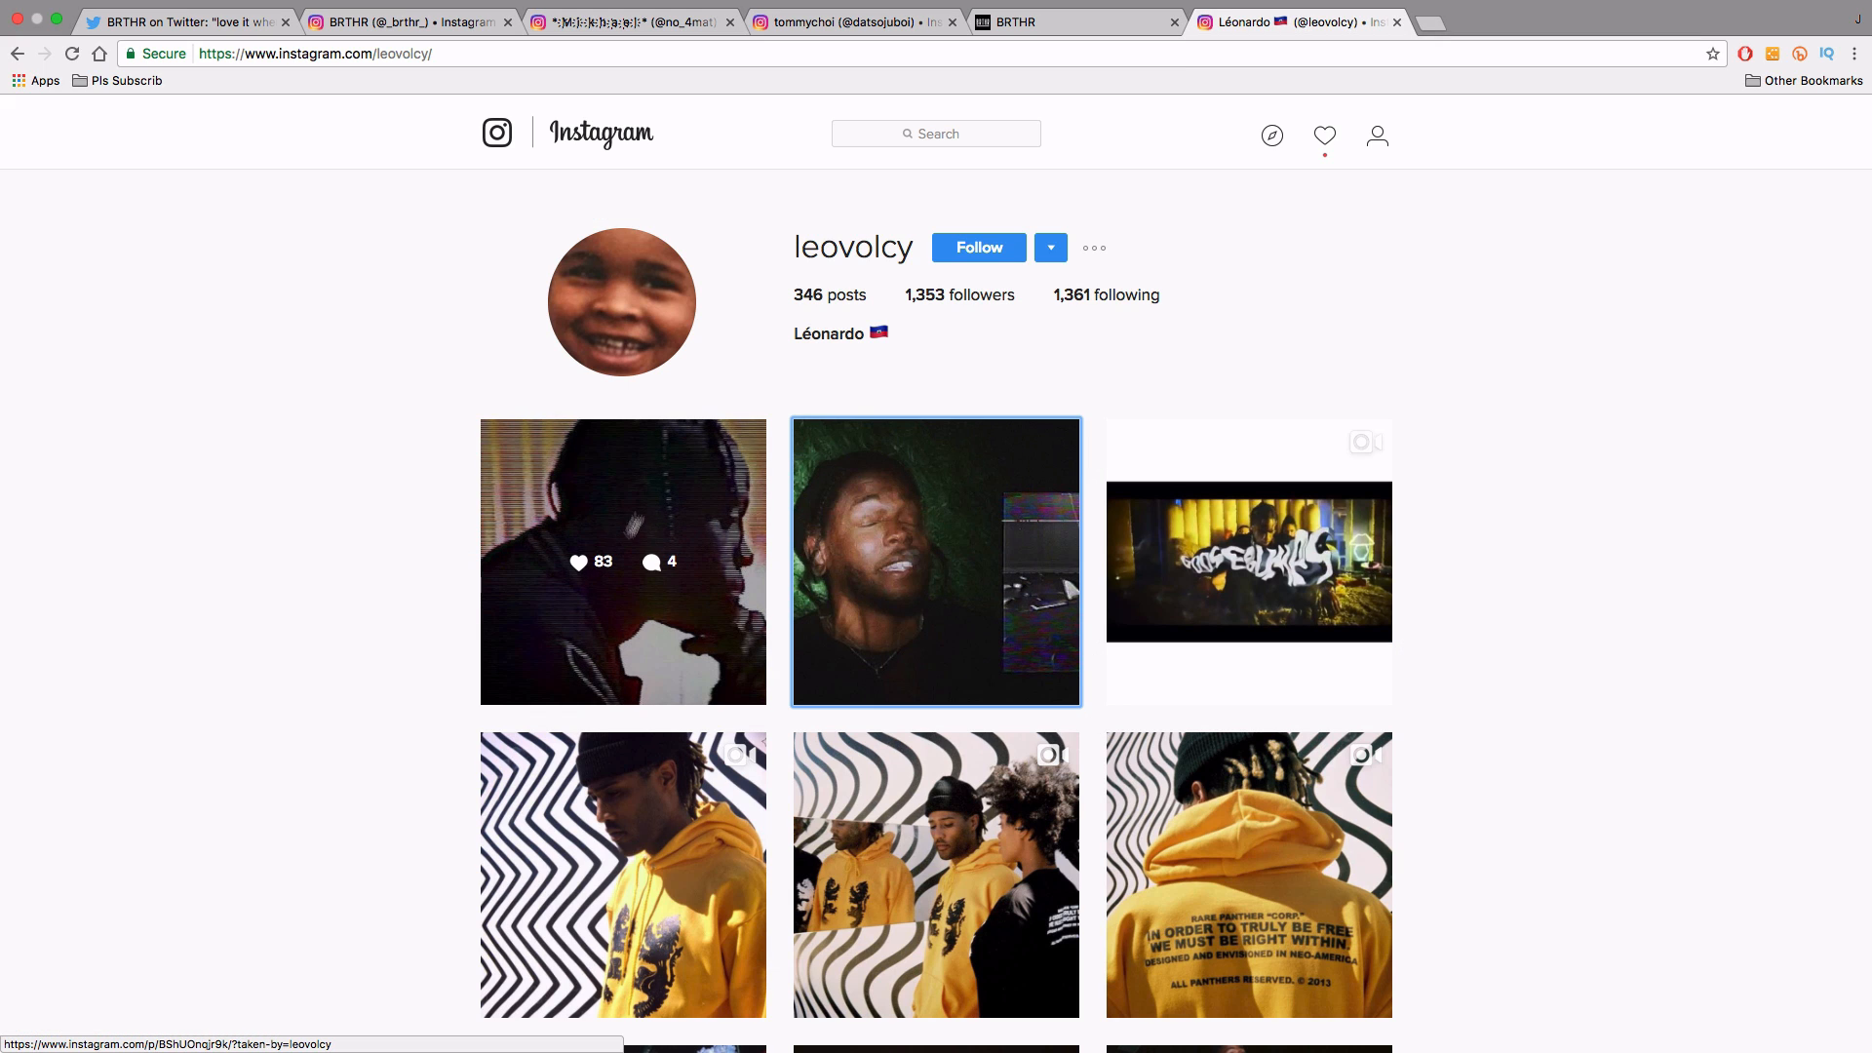
{"action": "left_click", "coordinate": [669, 479]}
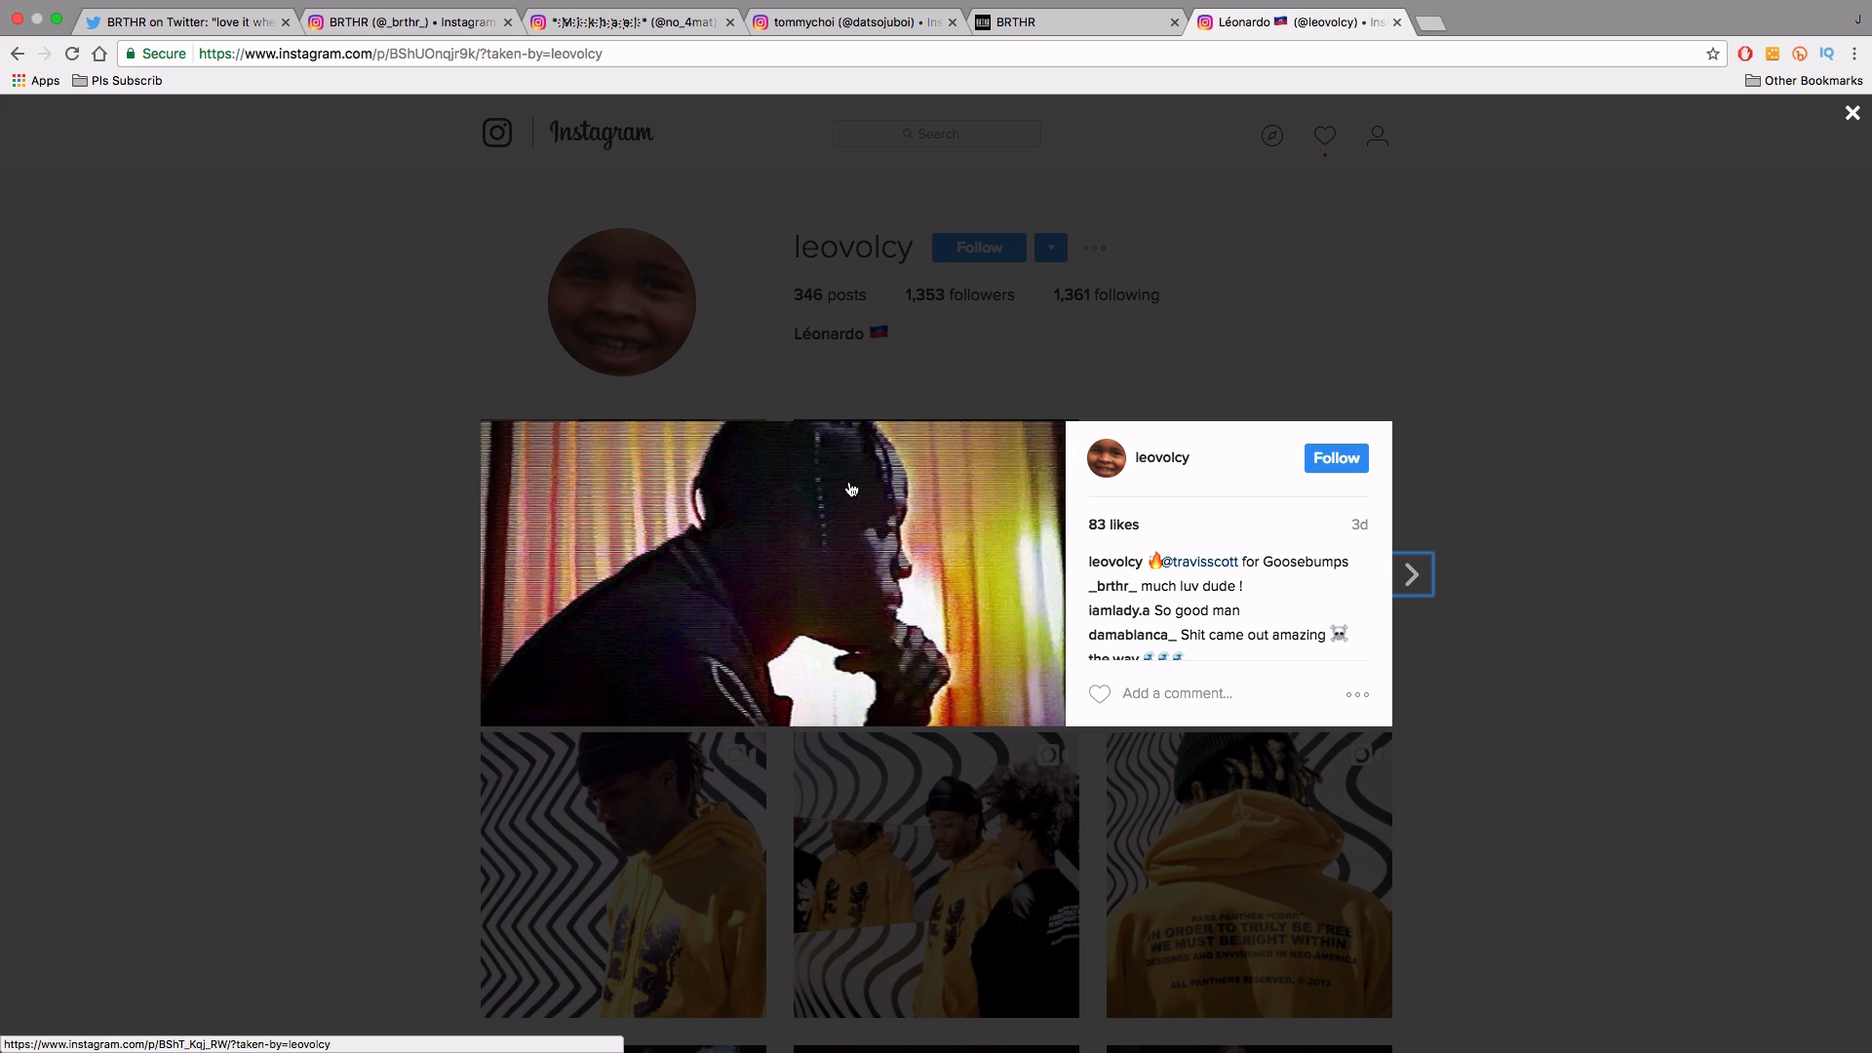
{"action": "key", "text": "Escape"}
{"action": "scroll", "coordinate": [1014, 537], "scroll_direction": "down", "scroll_amount": 5}
{"action": "scroll", "coordinate": [1014, 537], "scroll_direction": "up", "scroll_amount": 4}
Step: Return to BRTHR's Doberman post, view the house photo in it and close the post
{"action": "left_click", "coordinate": [1041, 460]}
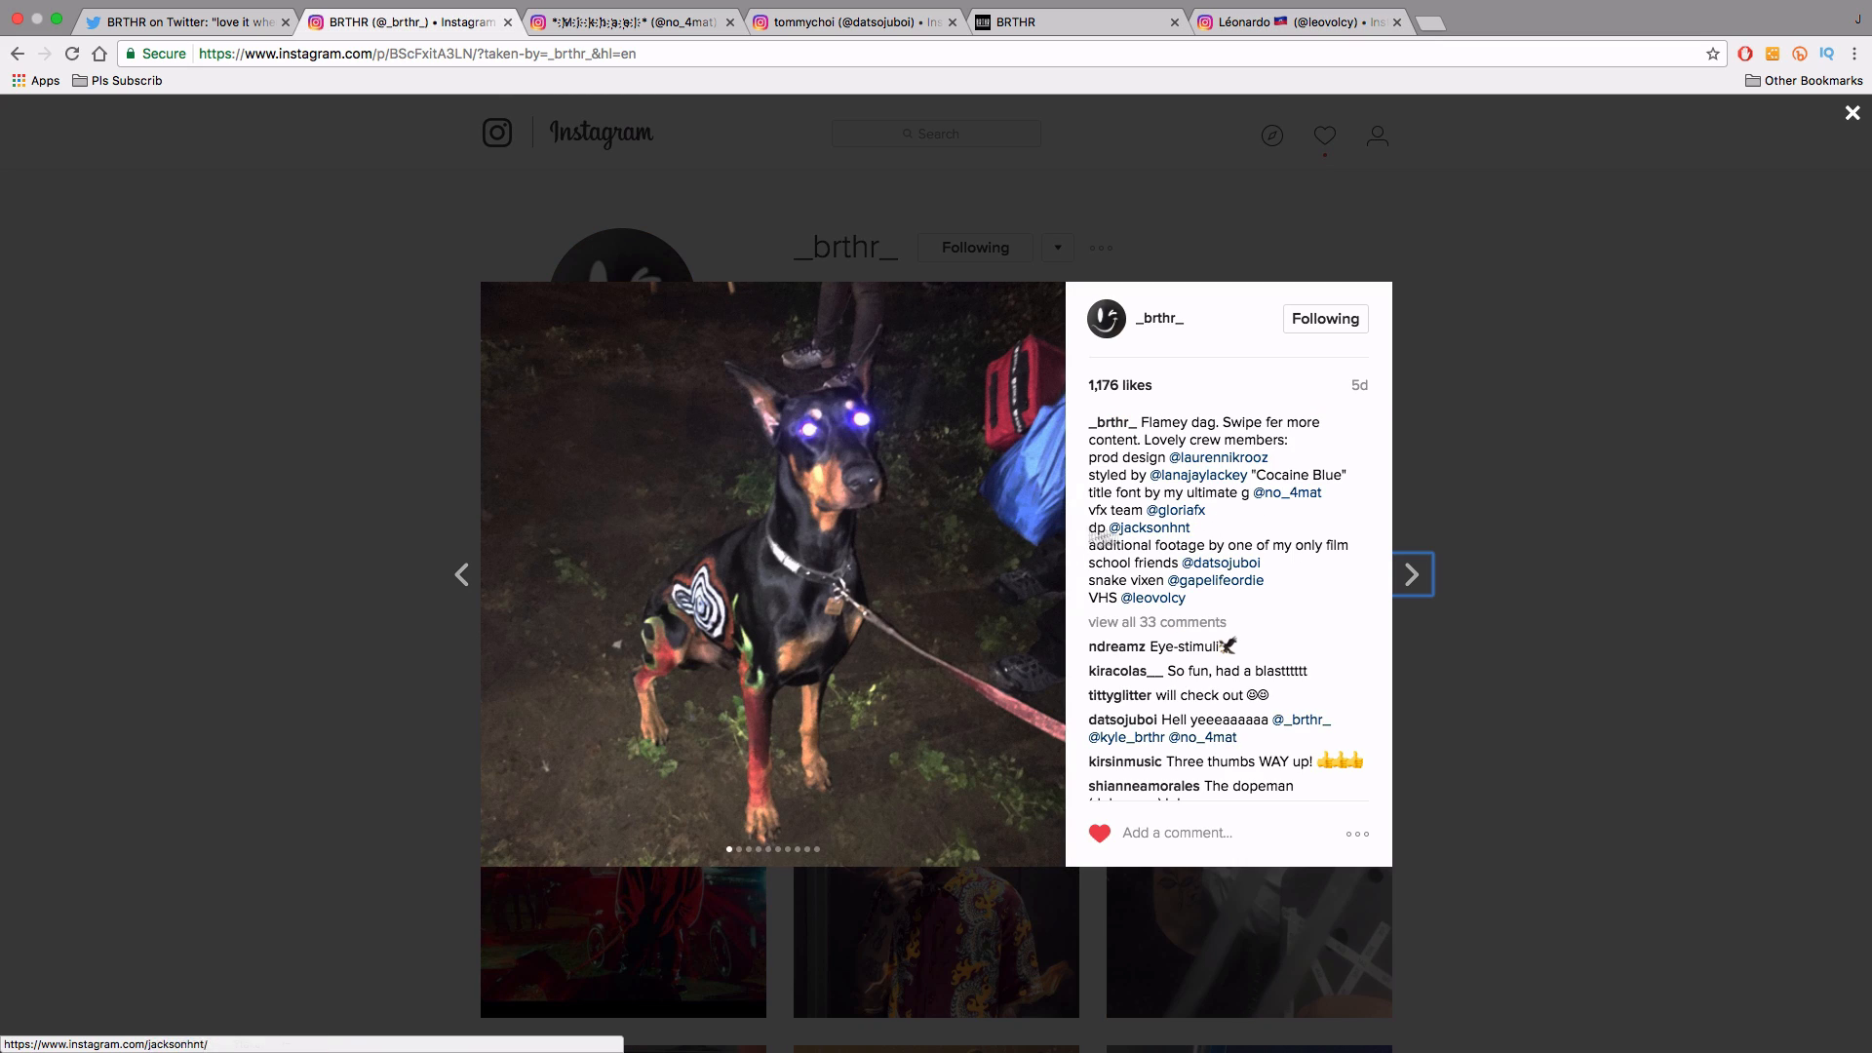
{"action": "left_click", "coordinate": [1029, 575]}
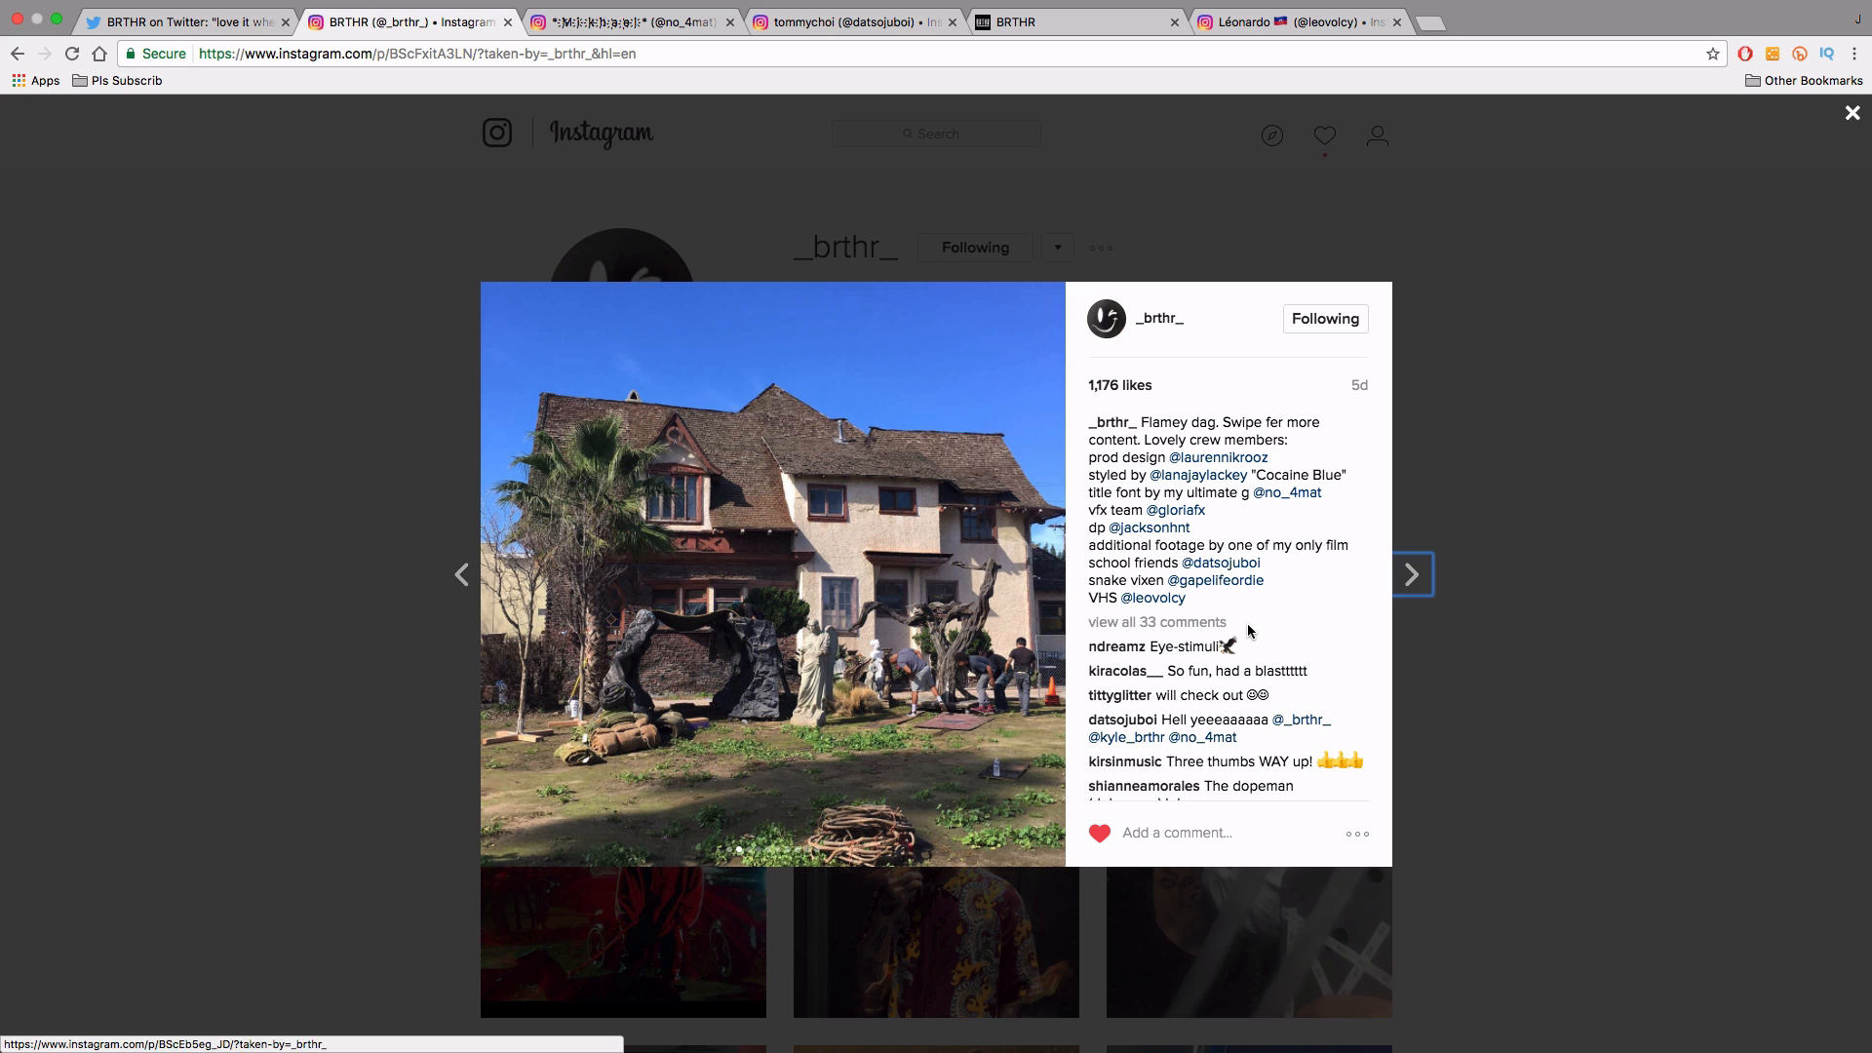
{"action": "left_click", "coordinate": [1810, 618]}
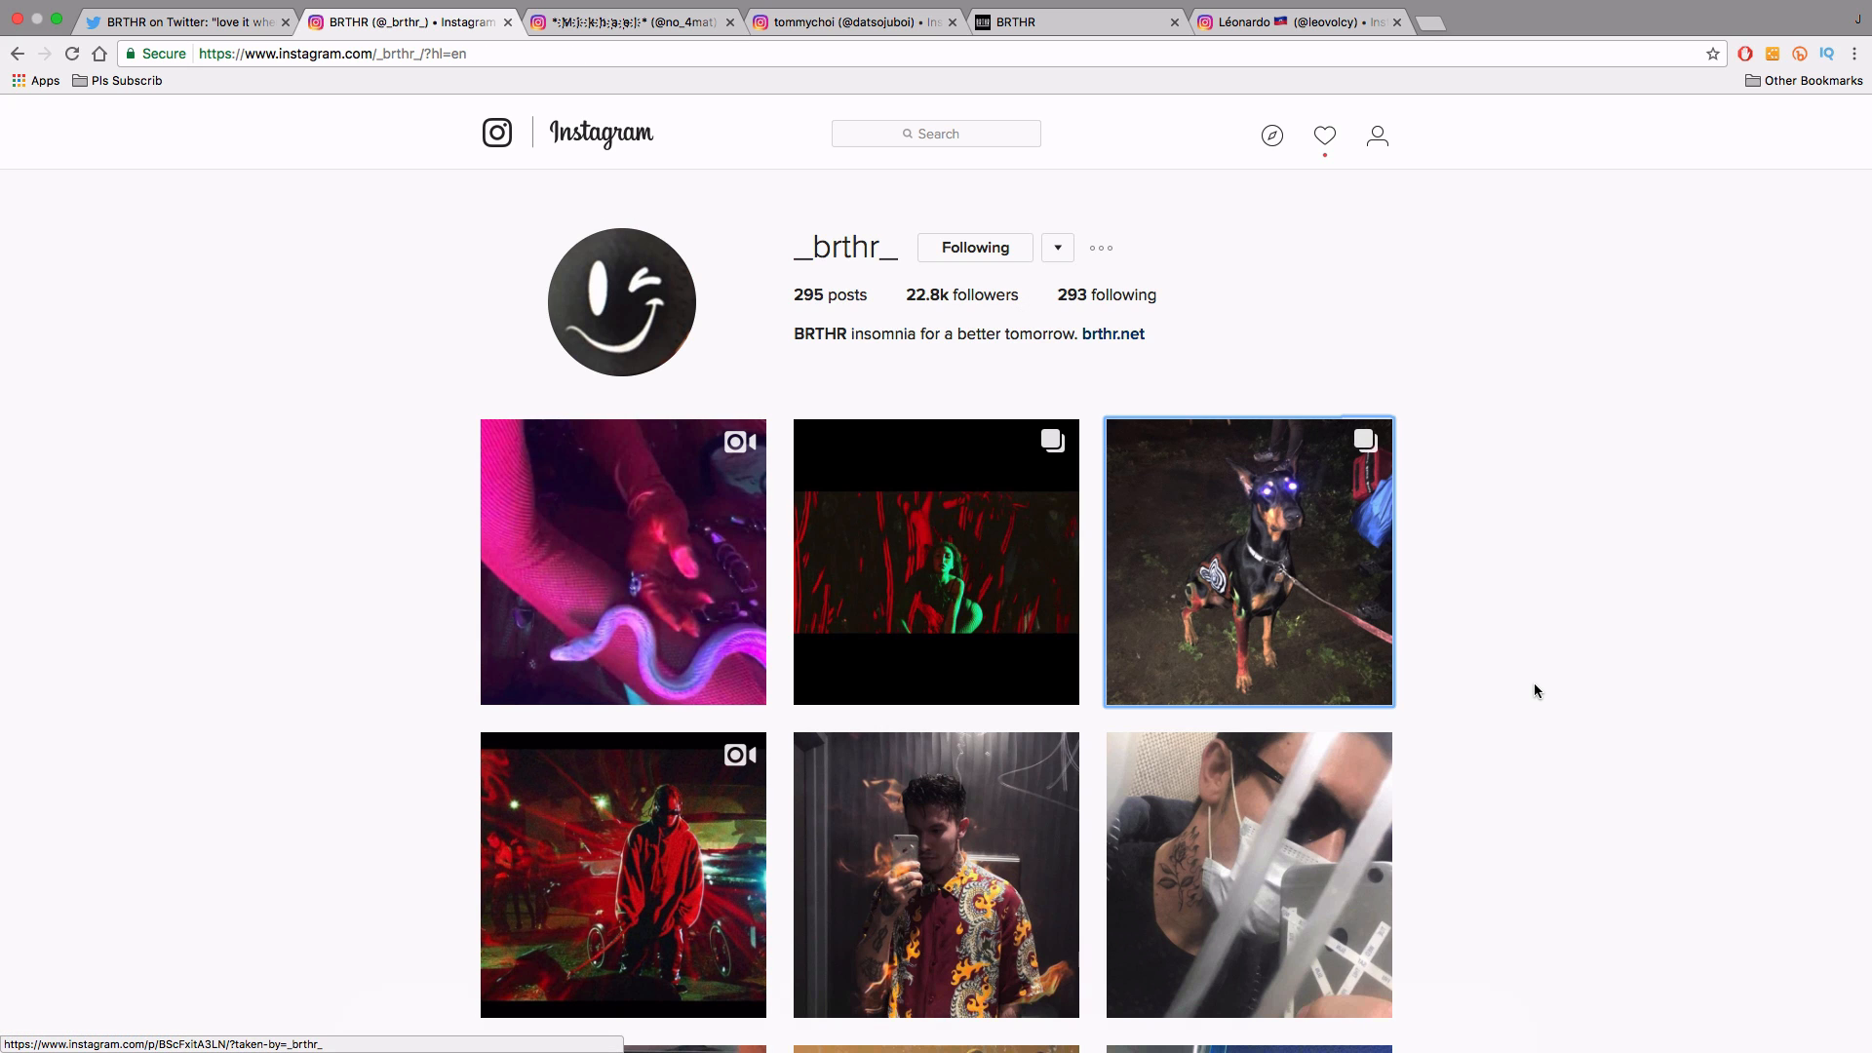
Step: Switch to the Goosebumps project in Premiere Pro and move the MVI_1530 sequence's playhead back five frames
{"action": "left_click", "coordinate": [866, 1036]}
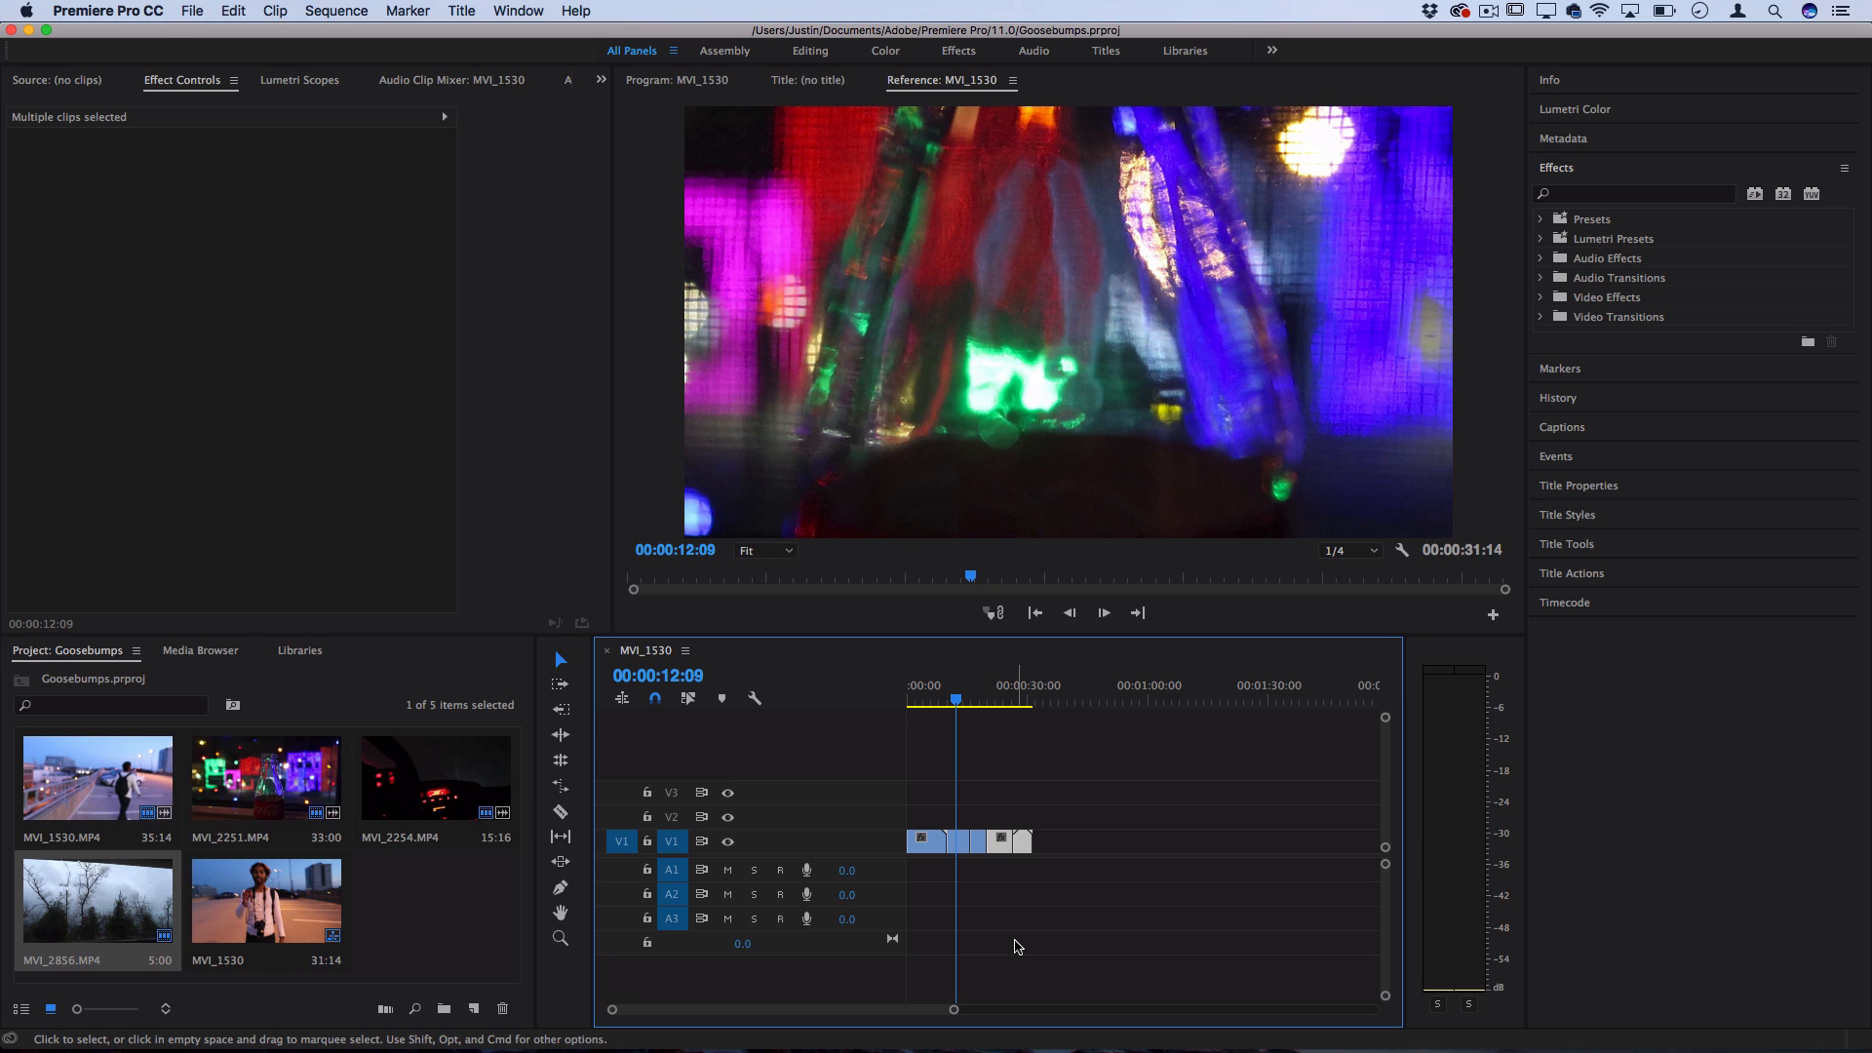
{"action": "key", "text": "shift+Left"}
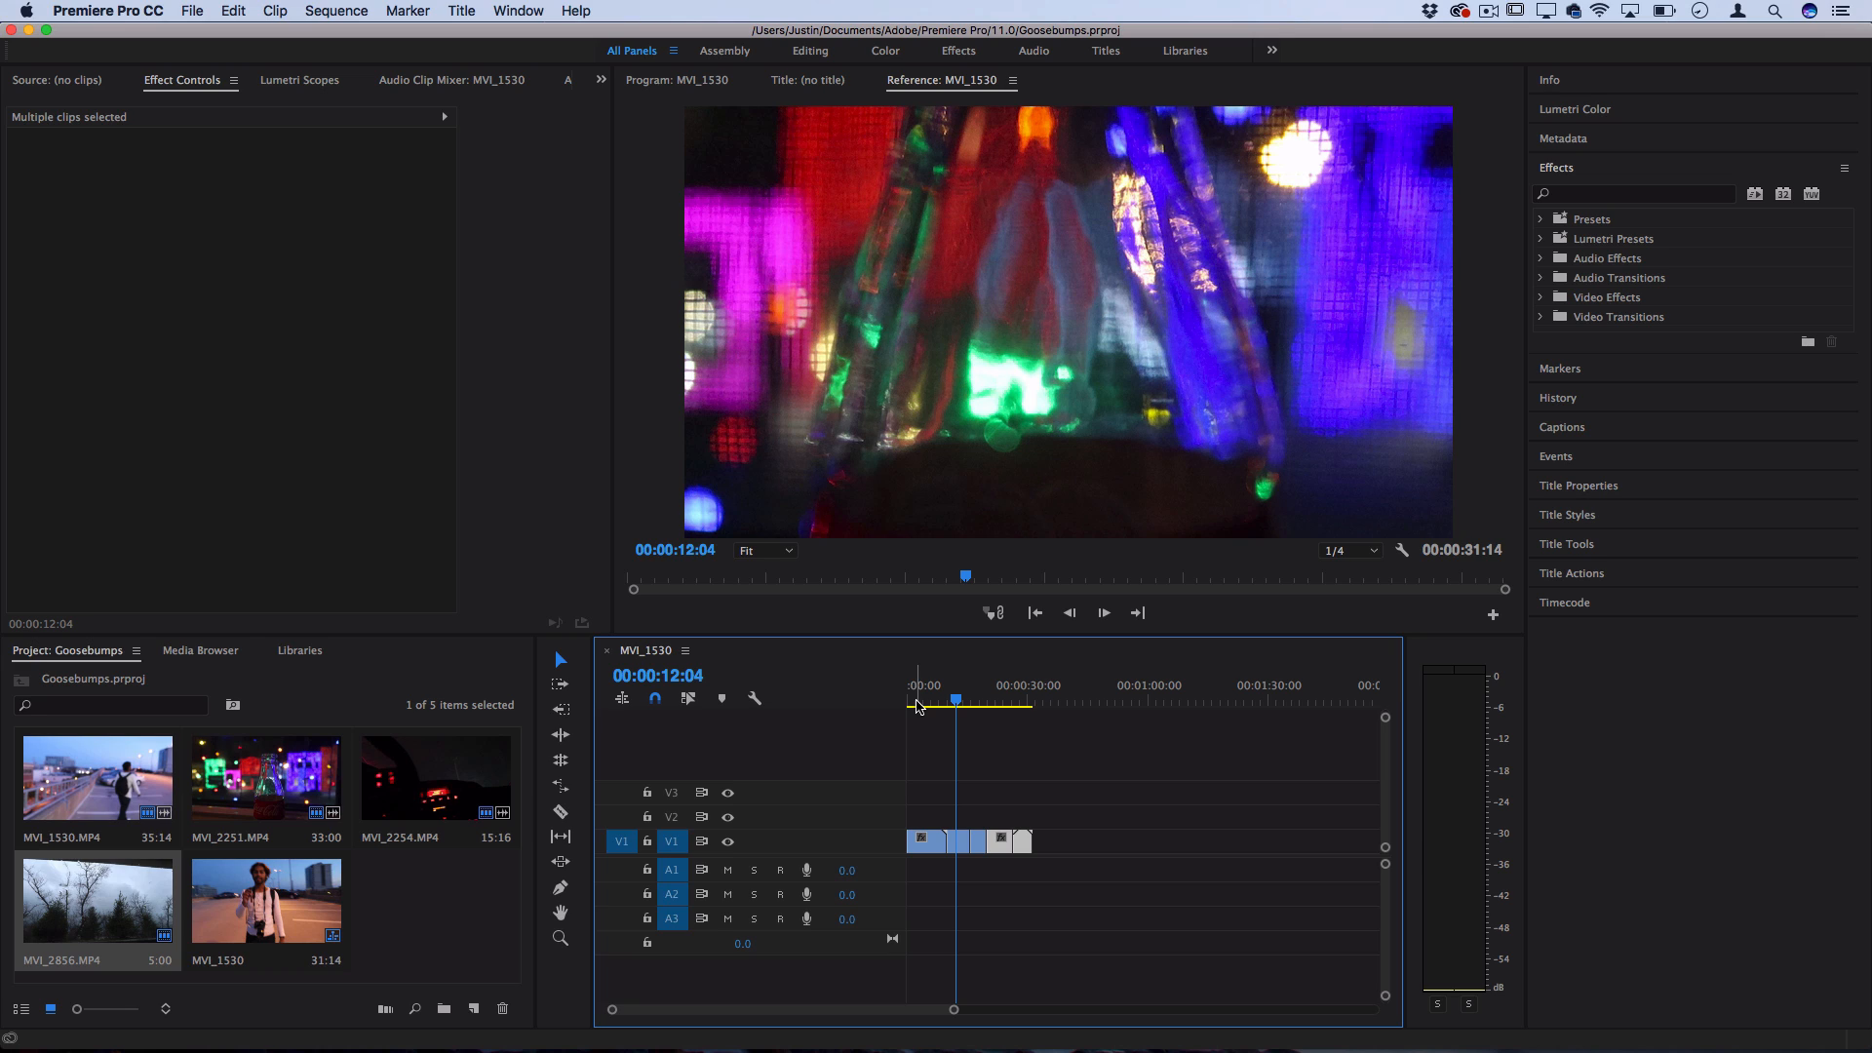
Step: Create a new 1920 × 1080 Photoshop file at 25.00 fps with square pixels and save it as "TExt title"
{"action": "left_click", "coordinate": [543, 441]}
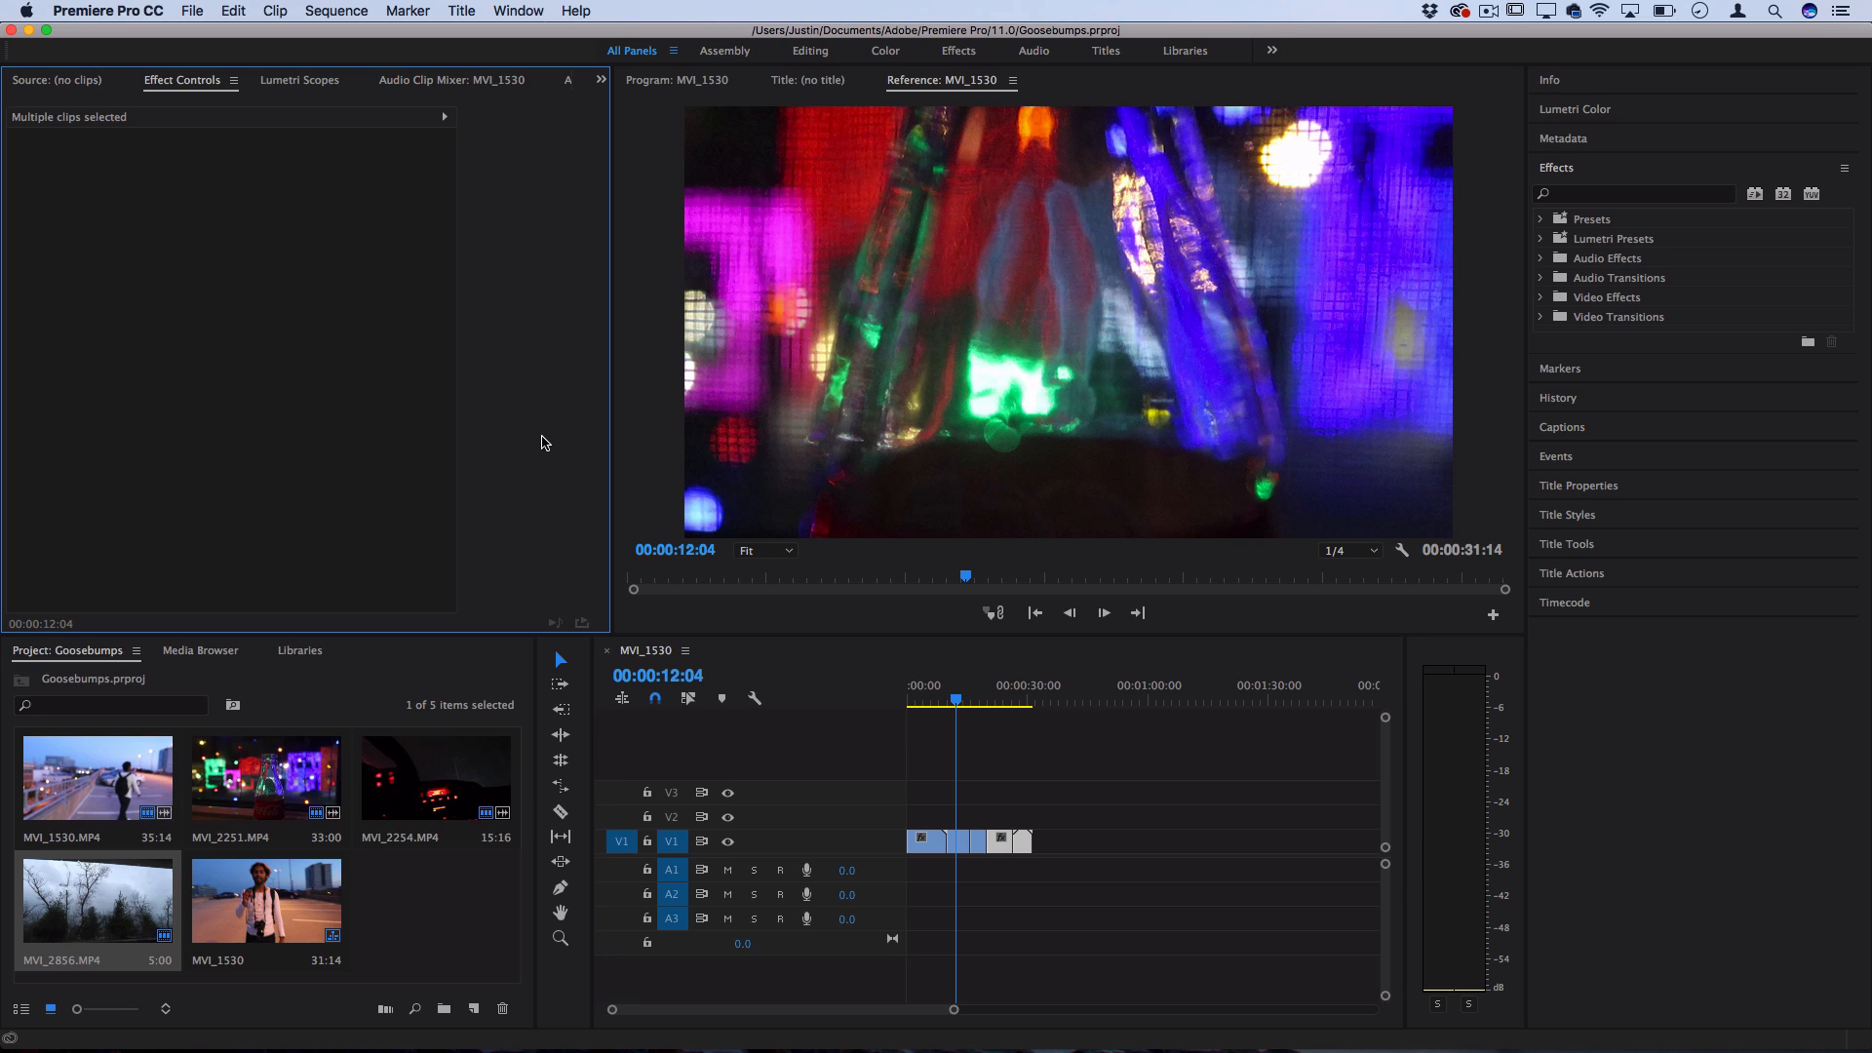
{"action": "left_click", "coordinate": [195, 9]}
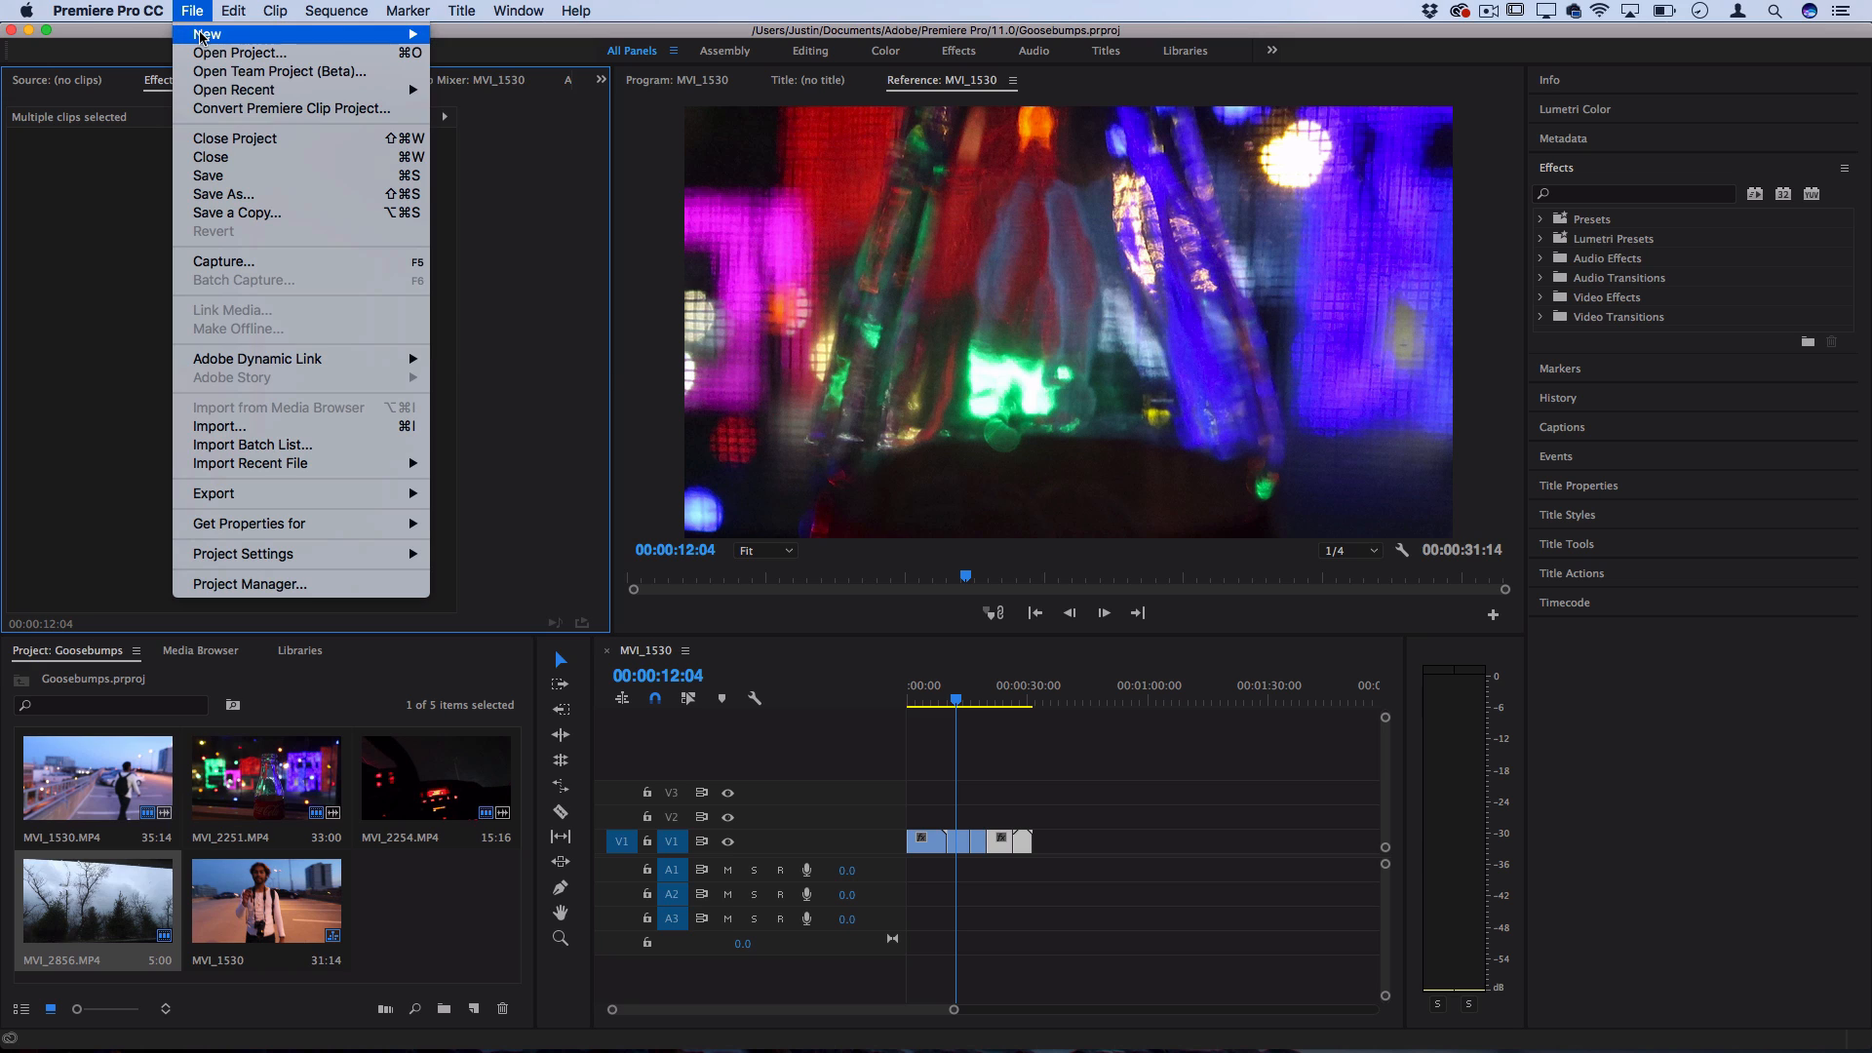
{"action": "mouse_move", "coordinate": [203, 35]}
{"action": "left_click", "coordinate": [534, 207]}
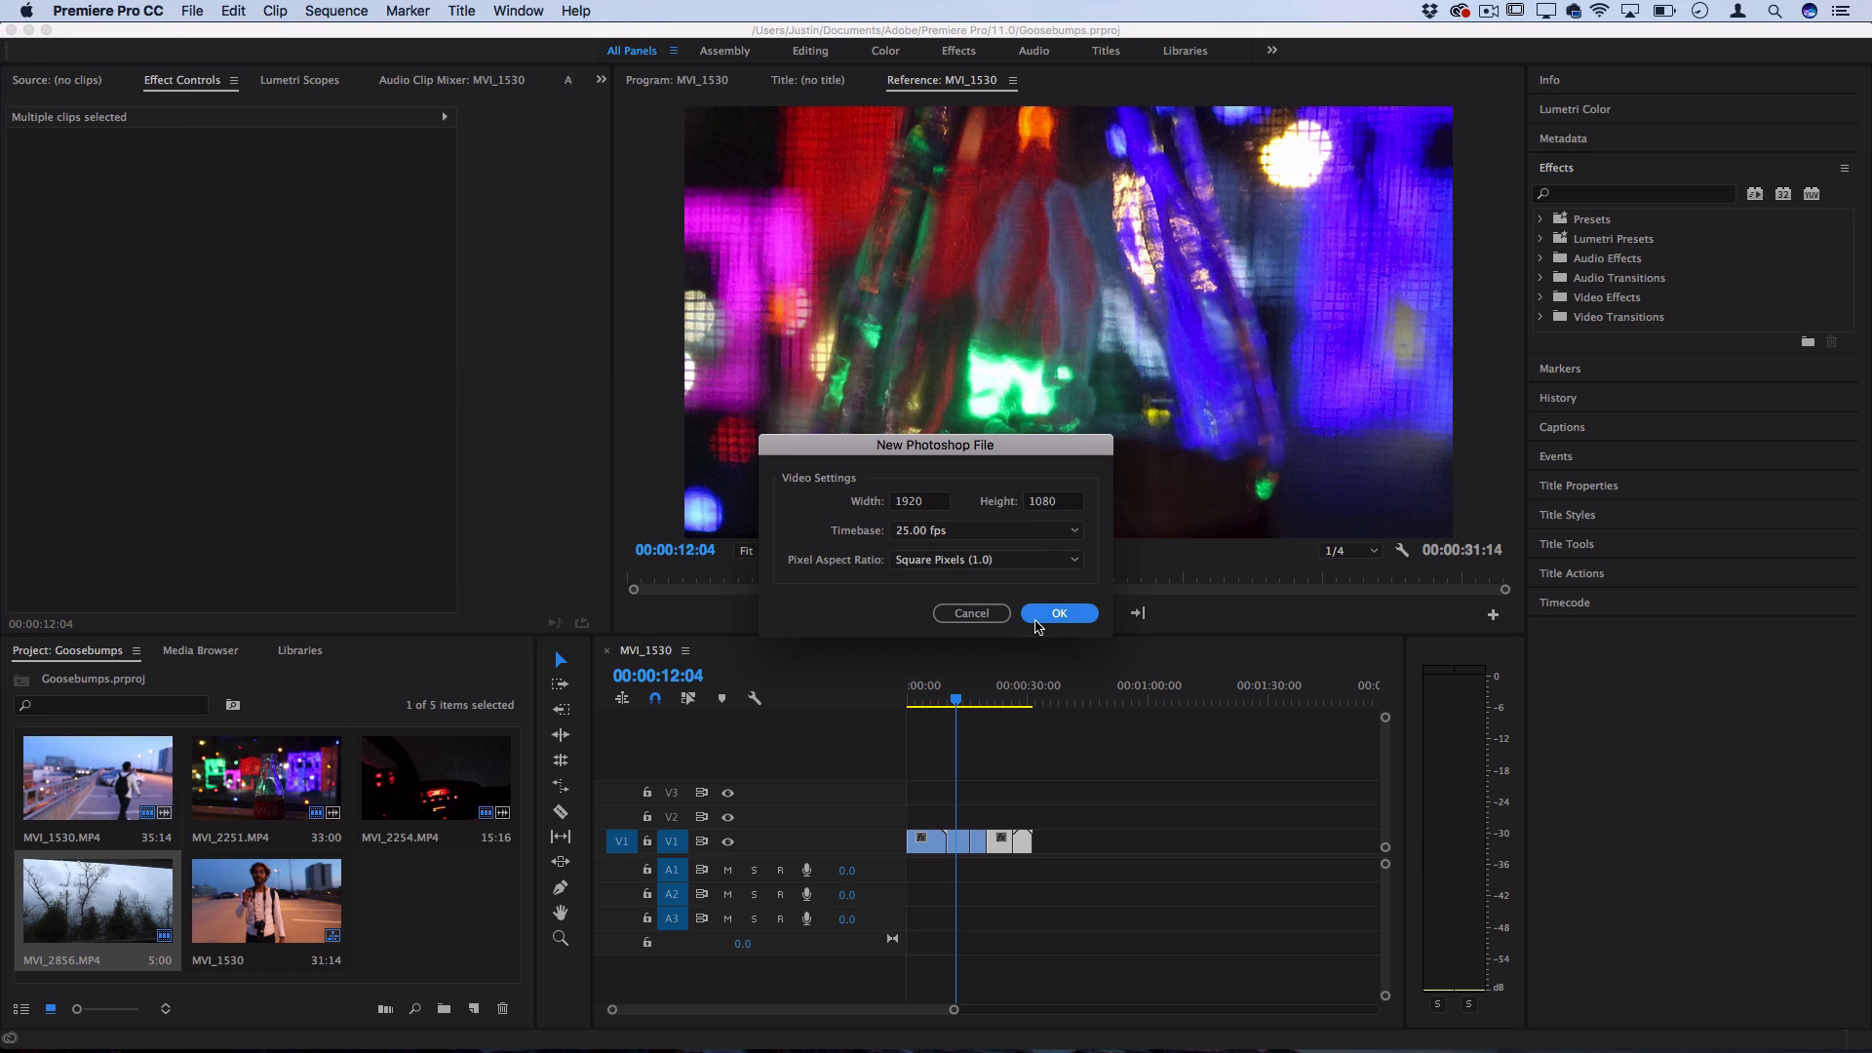
{"action": "left_click", "coordinate": [1037, 618]}
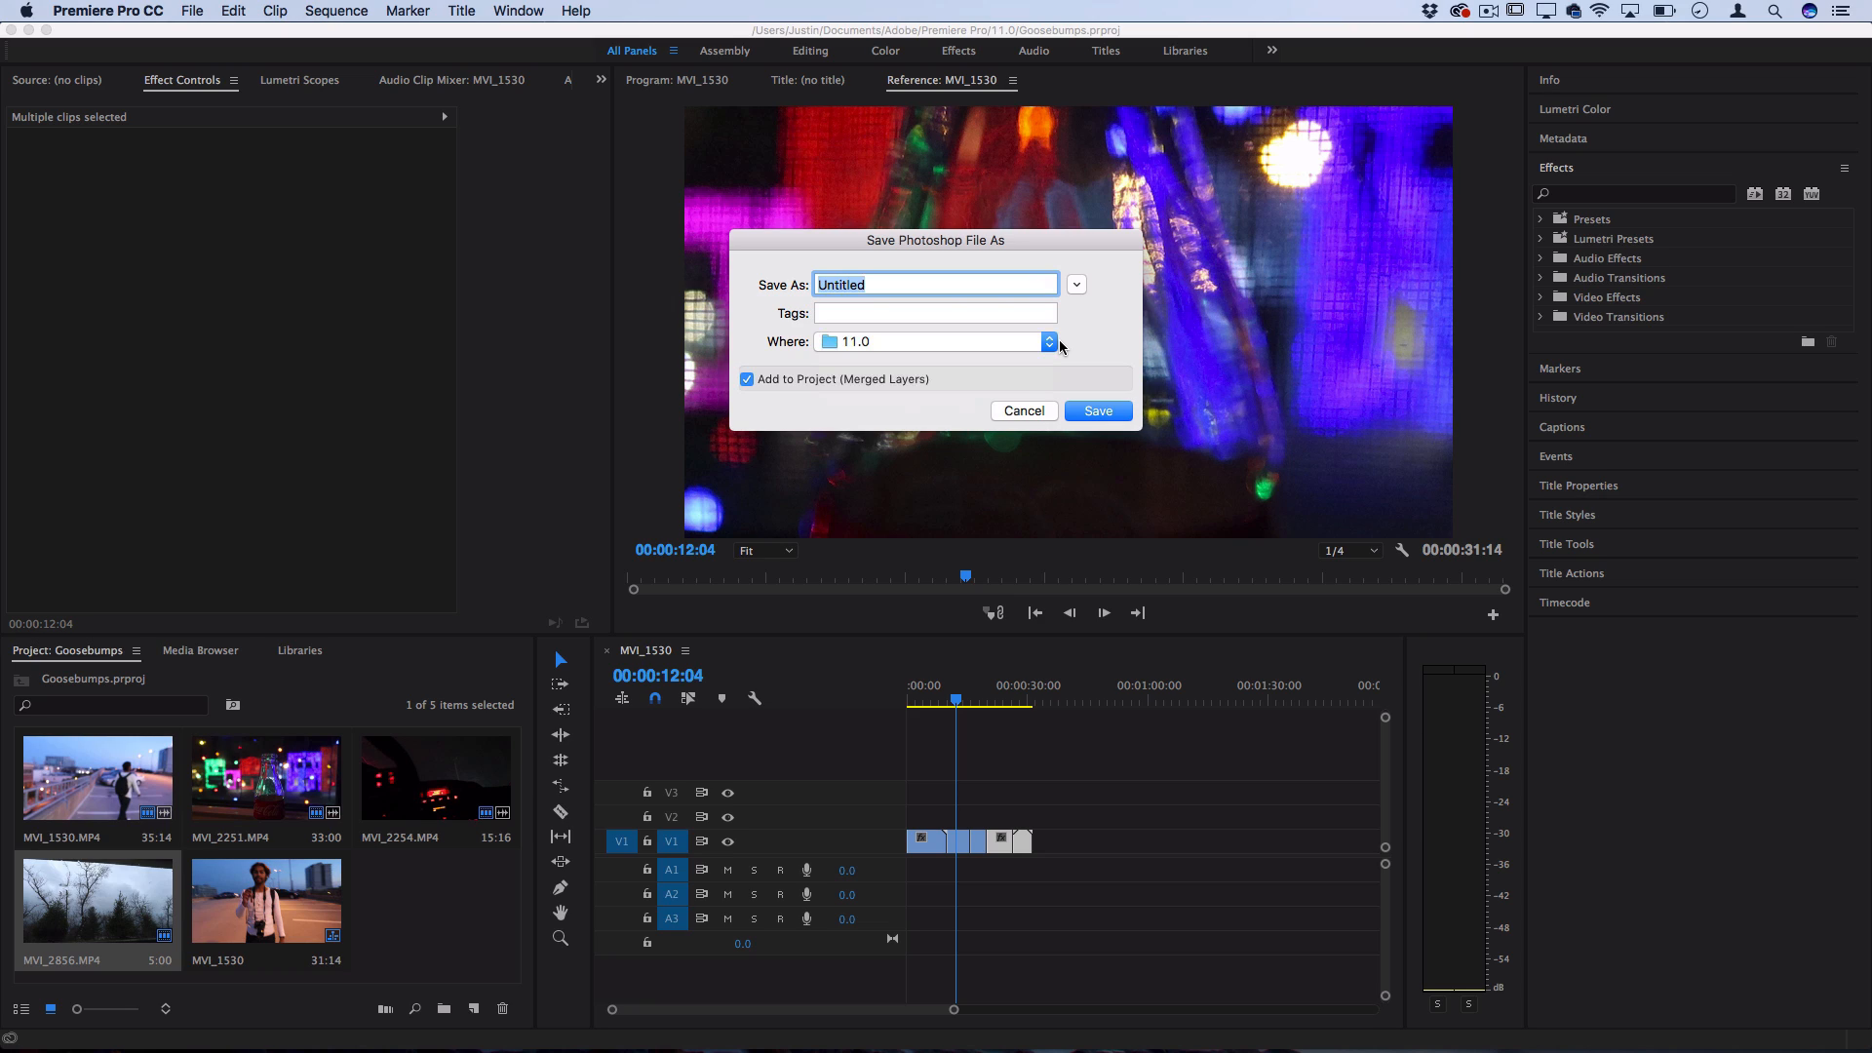
{"action": "type", "text": "TExt title"}
{"action": "key", "text": "Return"}
Step: Add the text "Text Title" in Bebas Neue at 257 pt and move it to the centre of the canvas
{"action": "key", "text": "t"}
{"action": "left_click", "coordinate": [418, 555]}
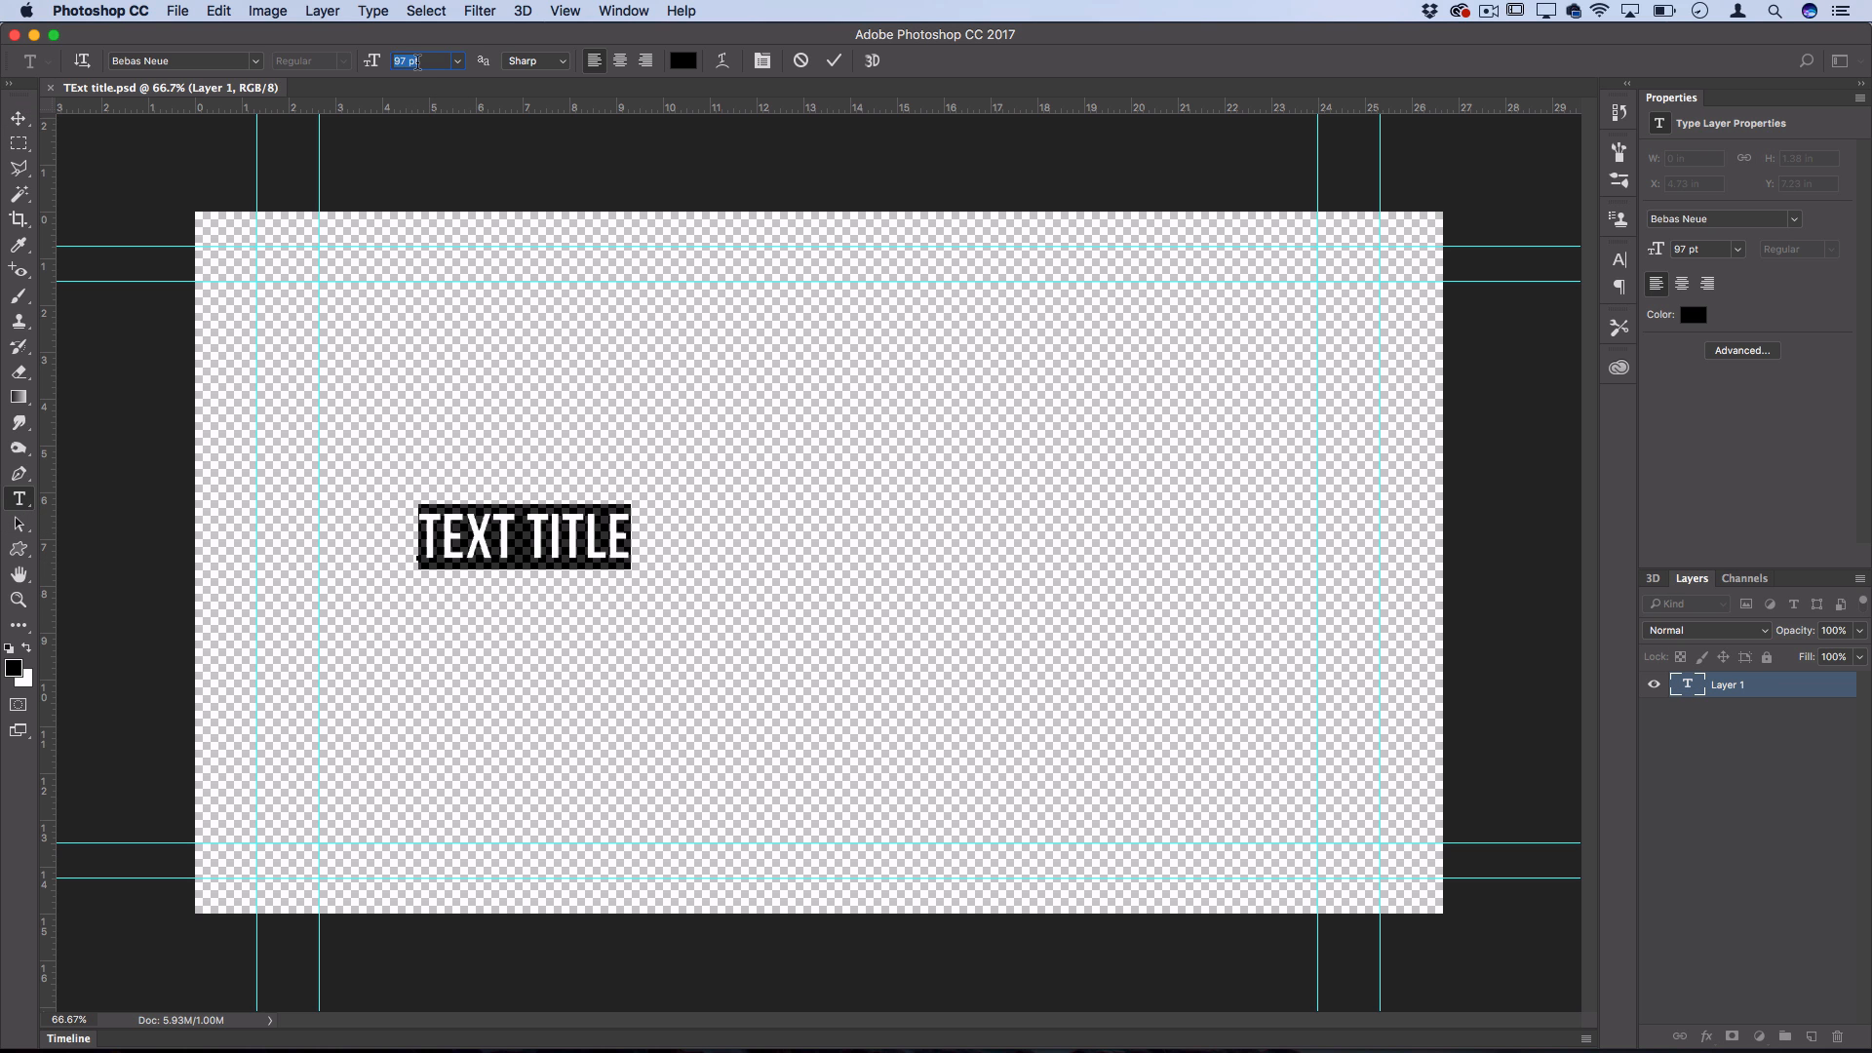
{"action": "key", "text": "shift+Up"}
{"action": "key", "text": "shift+Up"}
{"action": "key", "text": "shift+Up"}
{"action": "key", "text": "shift+Up"}
{"action": "key", "text": "shift+Up"}
{"action": "key", "text": "shift+Up"}
{"action": "key", "text": "shift+Up"}
{"action": "key", "text": "shift+Up"}
{"action": "key", "text": "shift+Up"}
{"action": "key", "text": "shift+Up"}
{"action": "key", "text": "shift+Up"}
{"action": "key", "text": "shift+Up"}
{"action": "key", "text": "shift+Up"}
{"action": "key", "text": "shift+Up"}
{"action": "key", "text": "shift+Up"}
{"action": "key", "text": "shift+Up"}
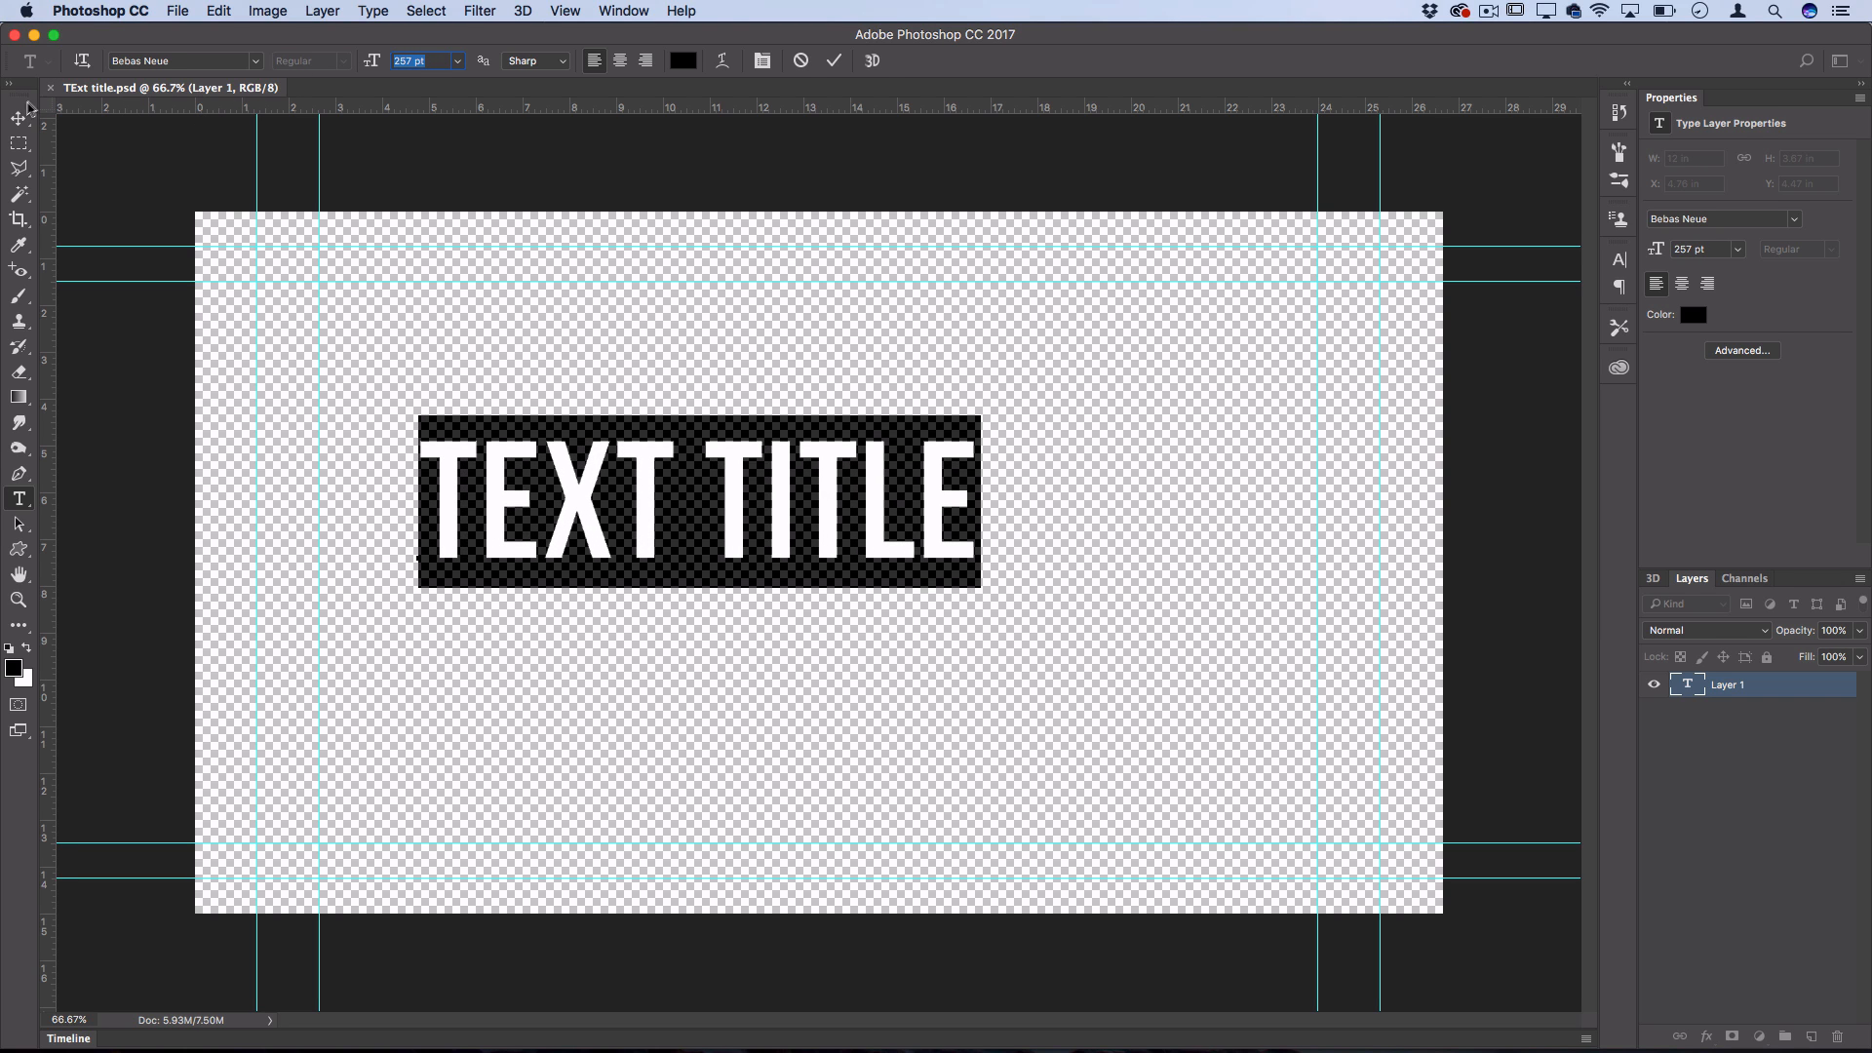
{"action": "left_click", "coordinate": [18, 118]}
{"action": "left_click_drag", "start_coordinate": [522, 435], "coordinate": [646, 497]}
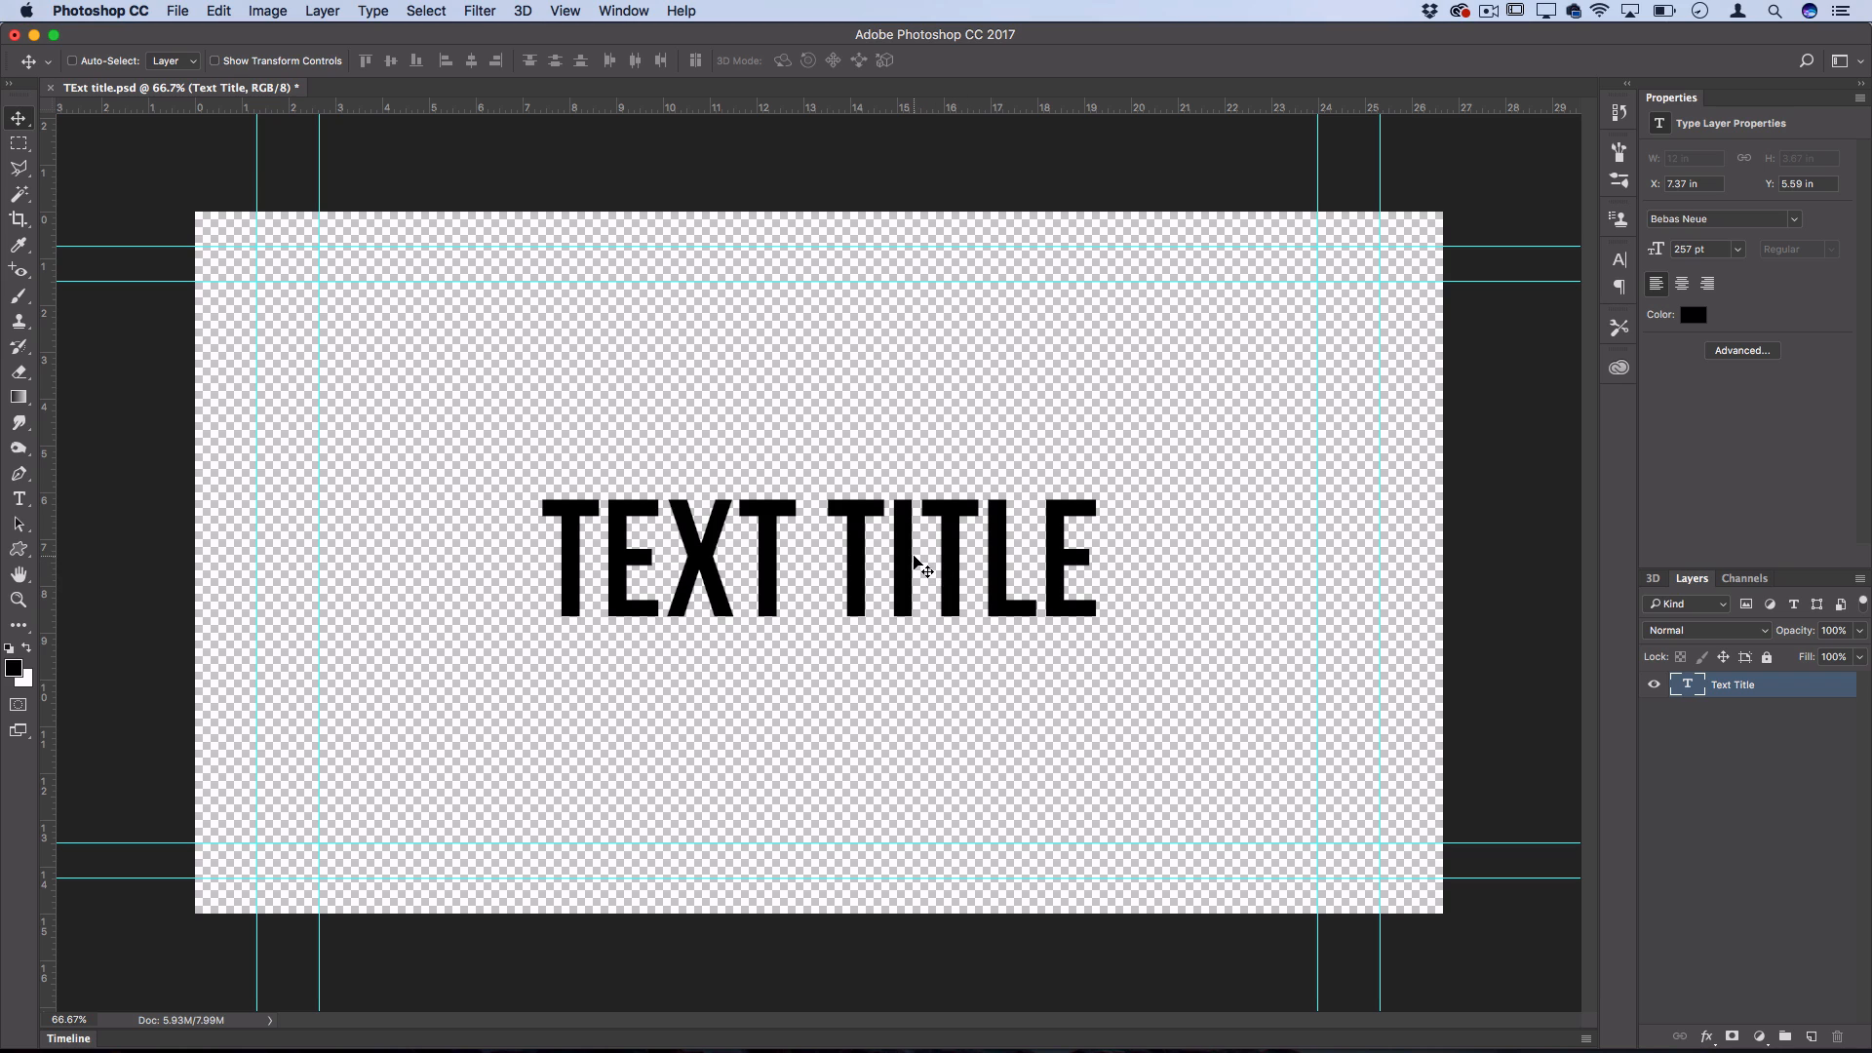
Step: Create a 3D extrusion from the Text Title layer and rotate the letters slightly so their sides show
{"action": "right_click", "coordinate": [1760, 685]}
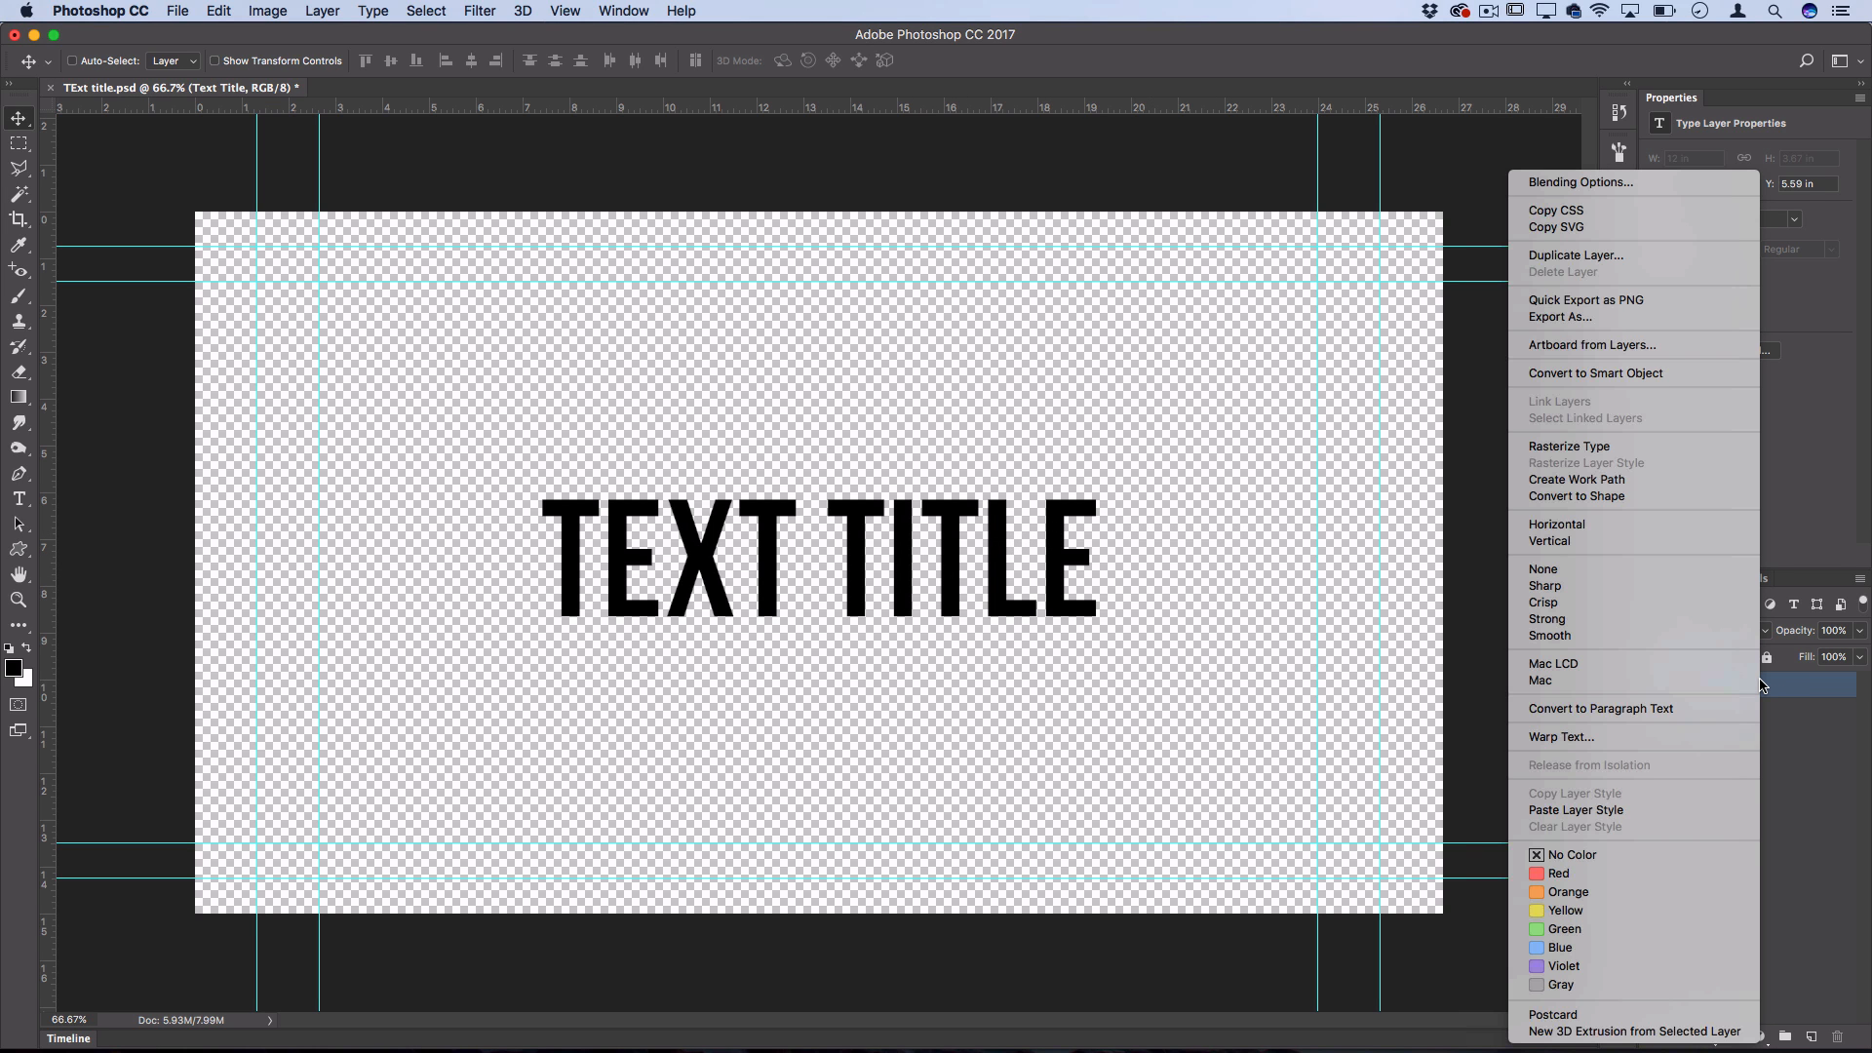
{"action": "left_click", "coordinate": [1589, 1032]}
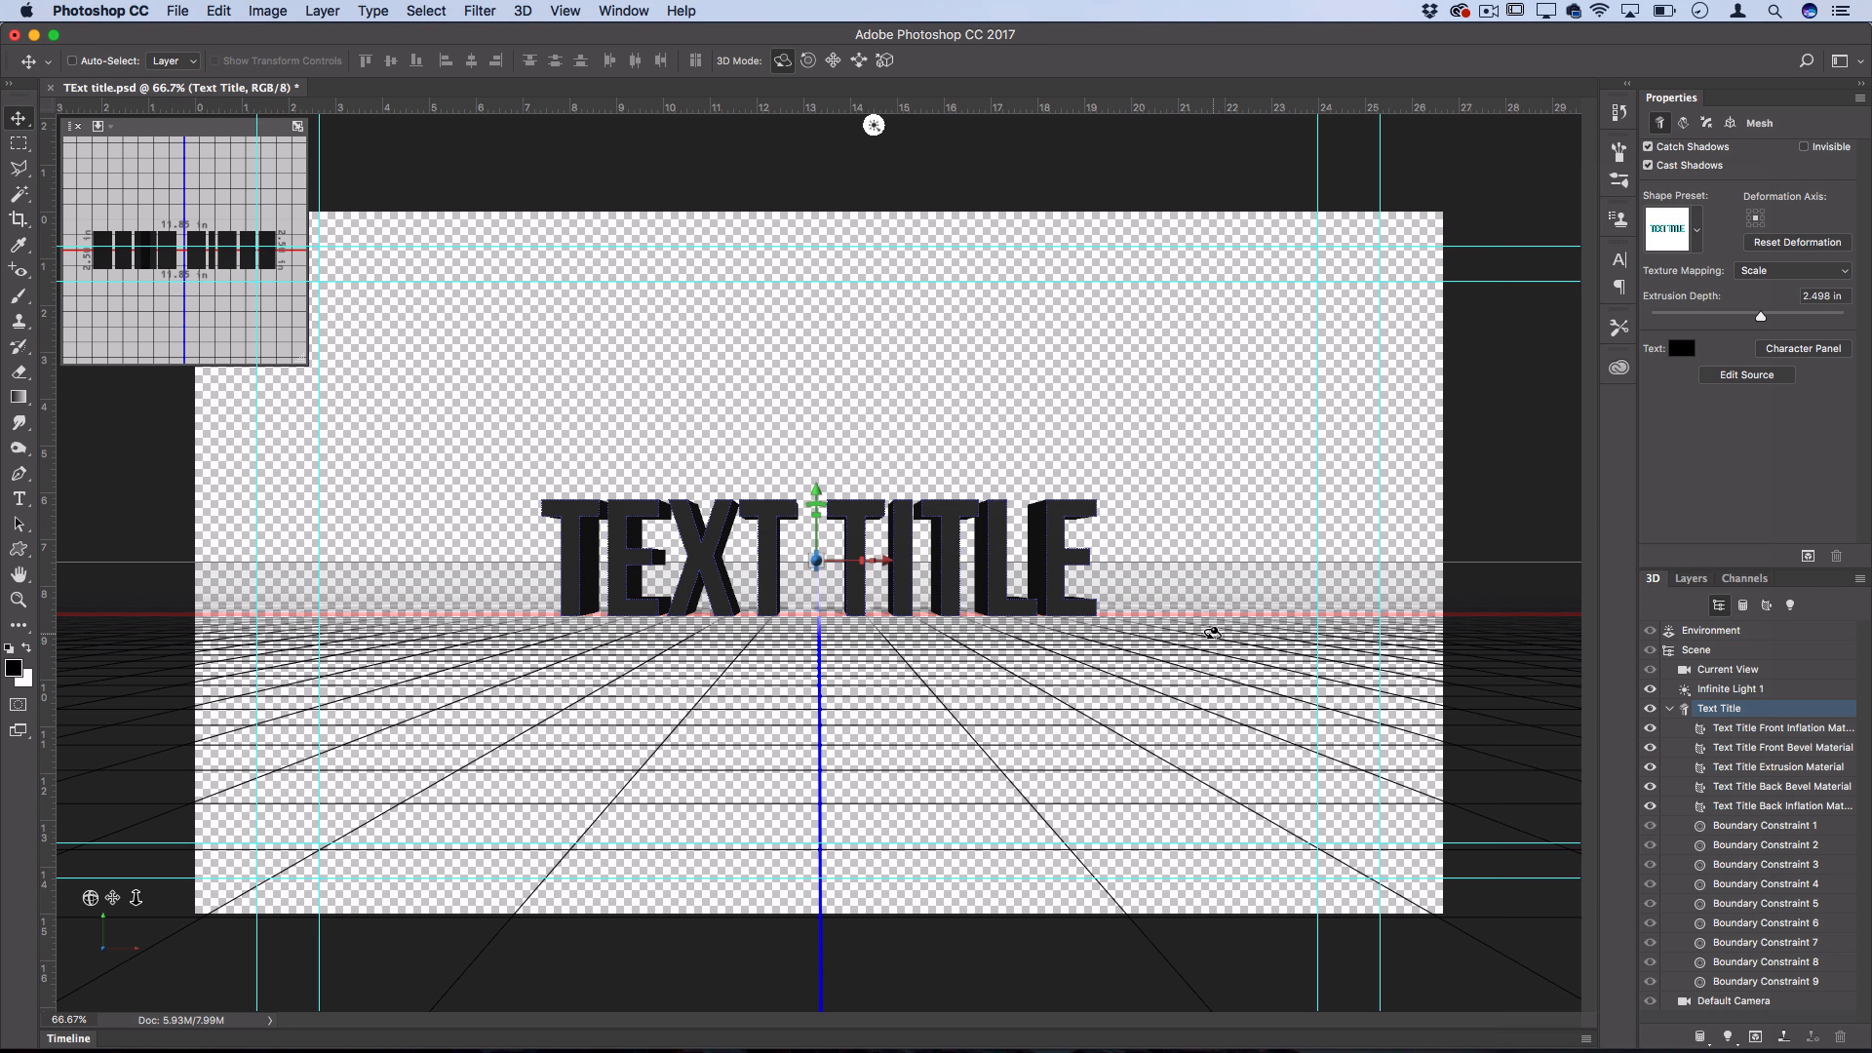
{"action": "left_click_drag", "start_coordinate": [856, 661], "coordinate": [778, 672]}
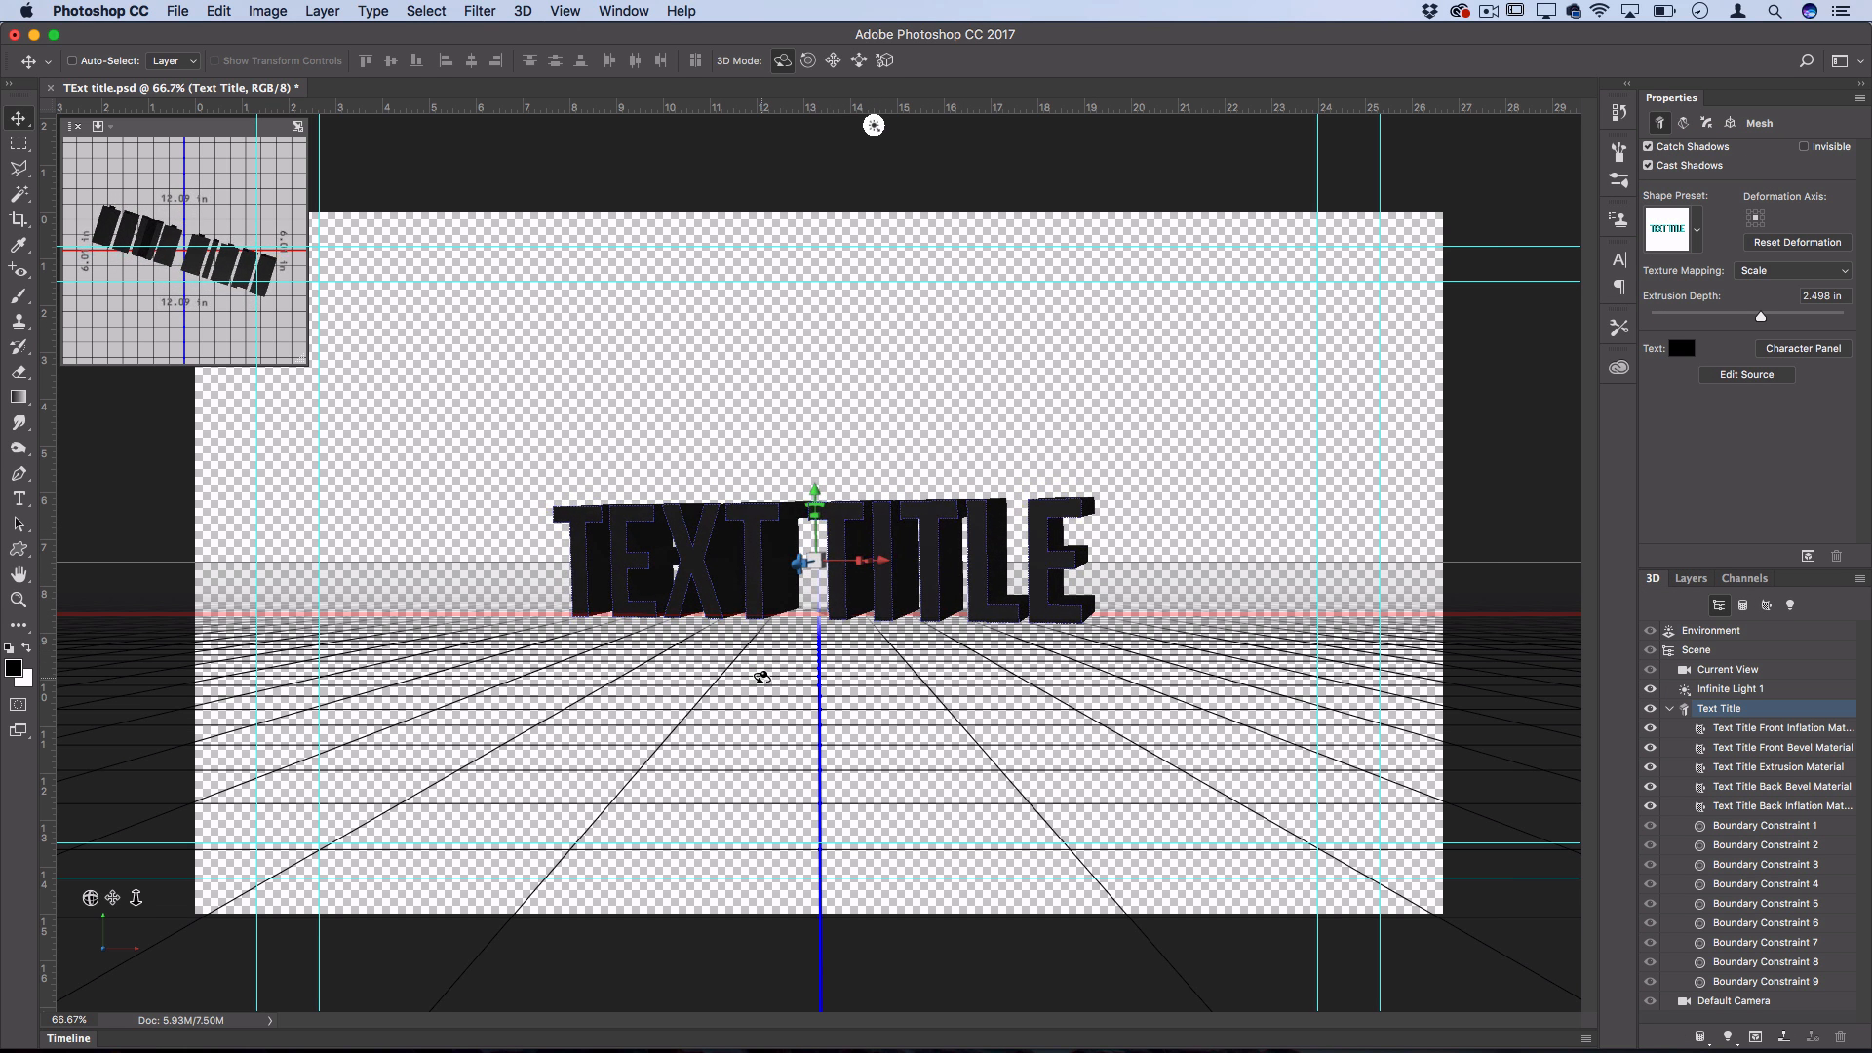
Step: Rasterize the extruded 3D Text Title layer
{"action": "left_click", "coordinate": [1690, 578]}
{"action": "right_click", "coordinate": [1760, 687]}
{"action": "left_click", "coordinate": [1630, 965]}
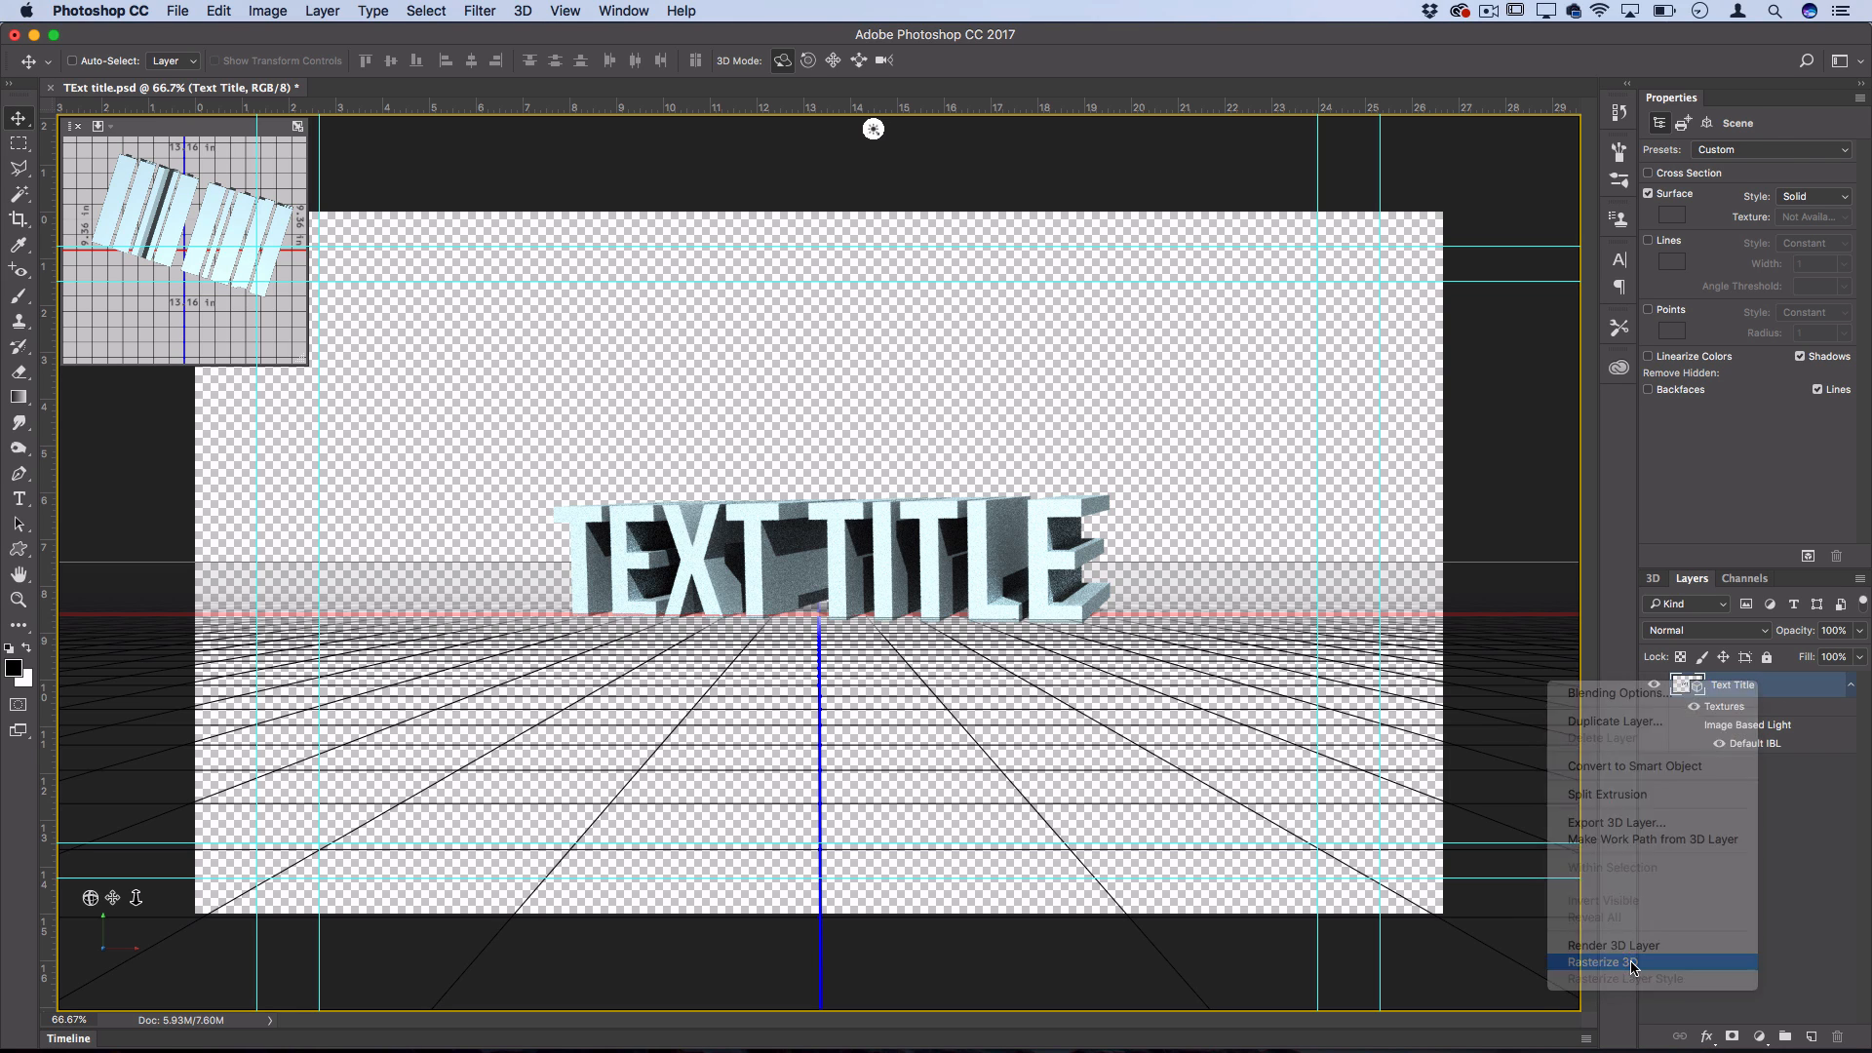
Step: Apply a perspective transform to the title, shrinking its left end and enlarging its right end
{"action": "left_click", "coordinate": [219, 10]}
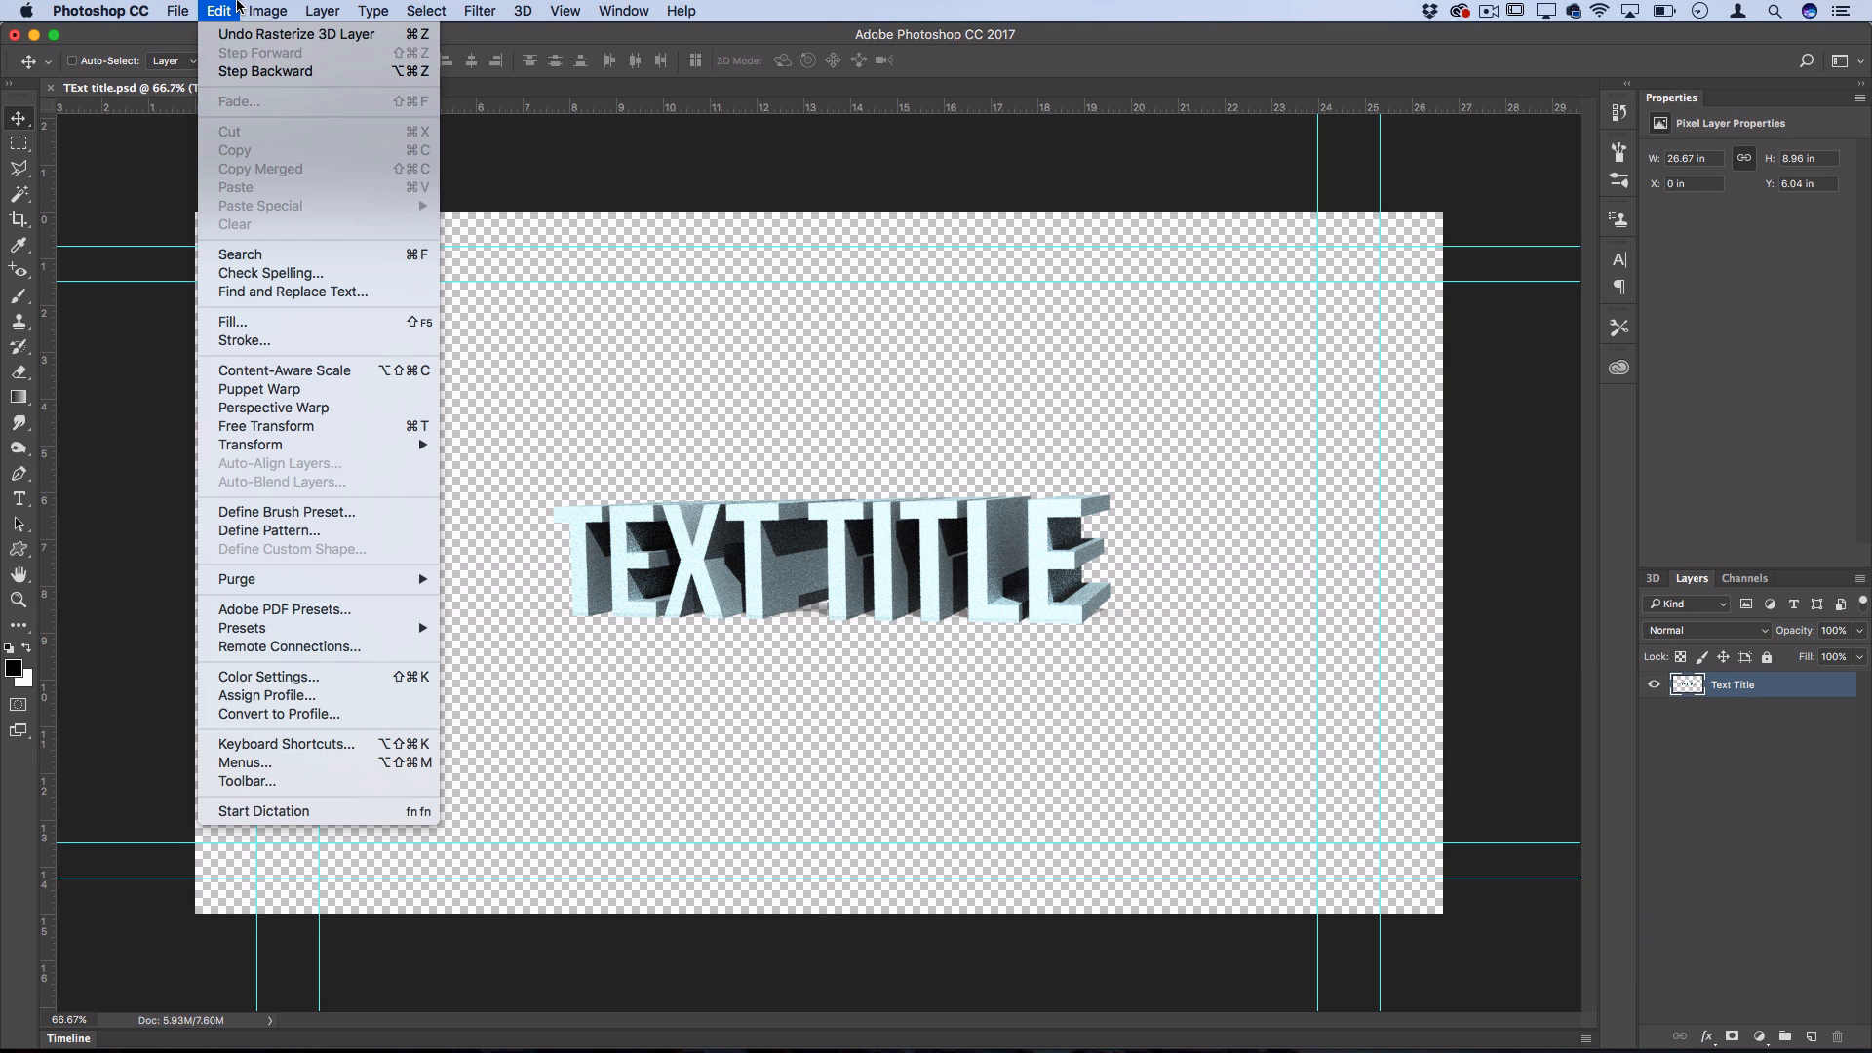
{"action": "mouse_move", "coordinate": [331, 447]}
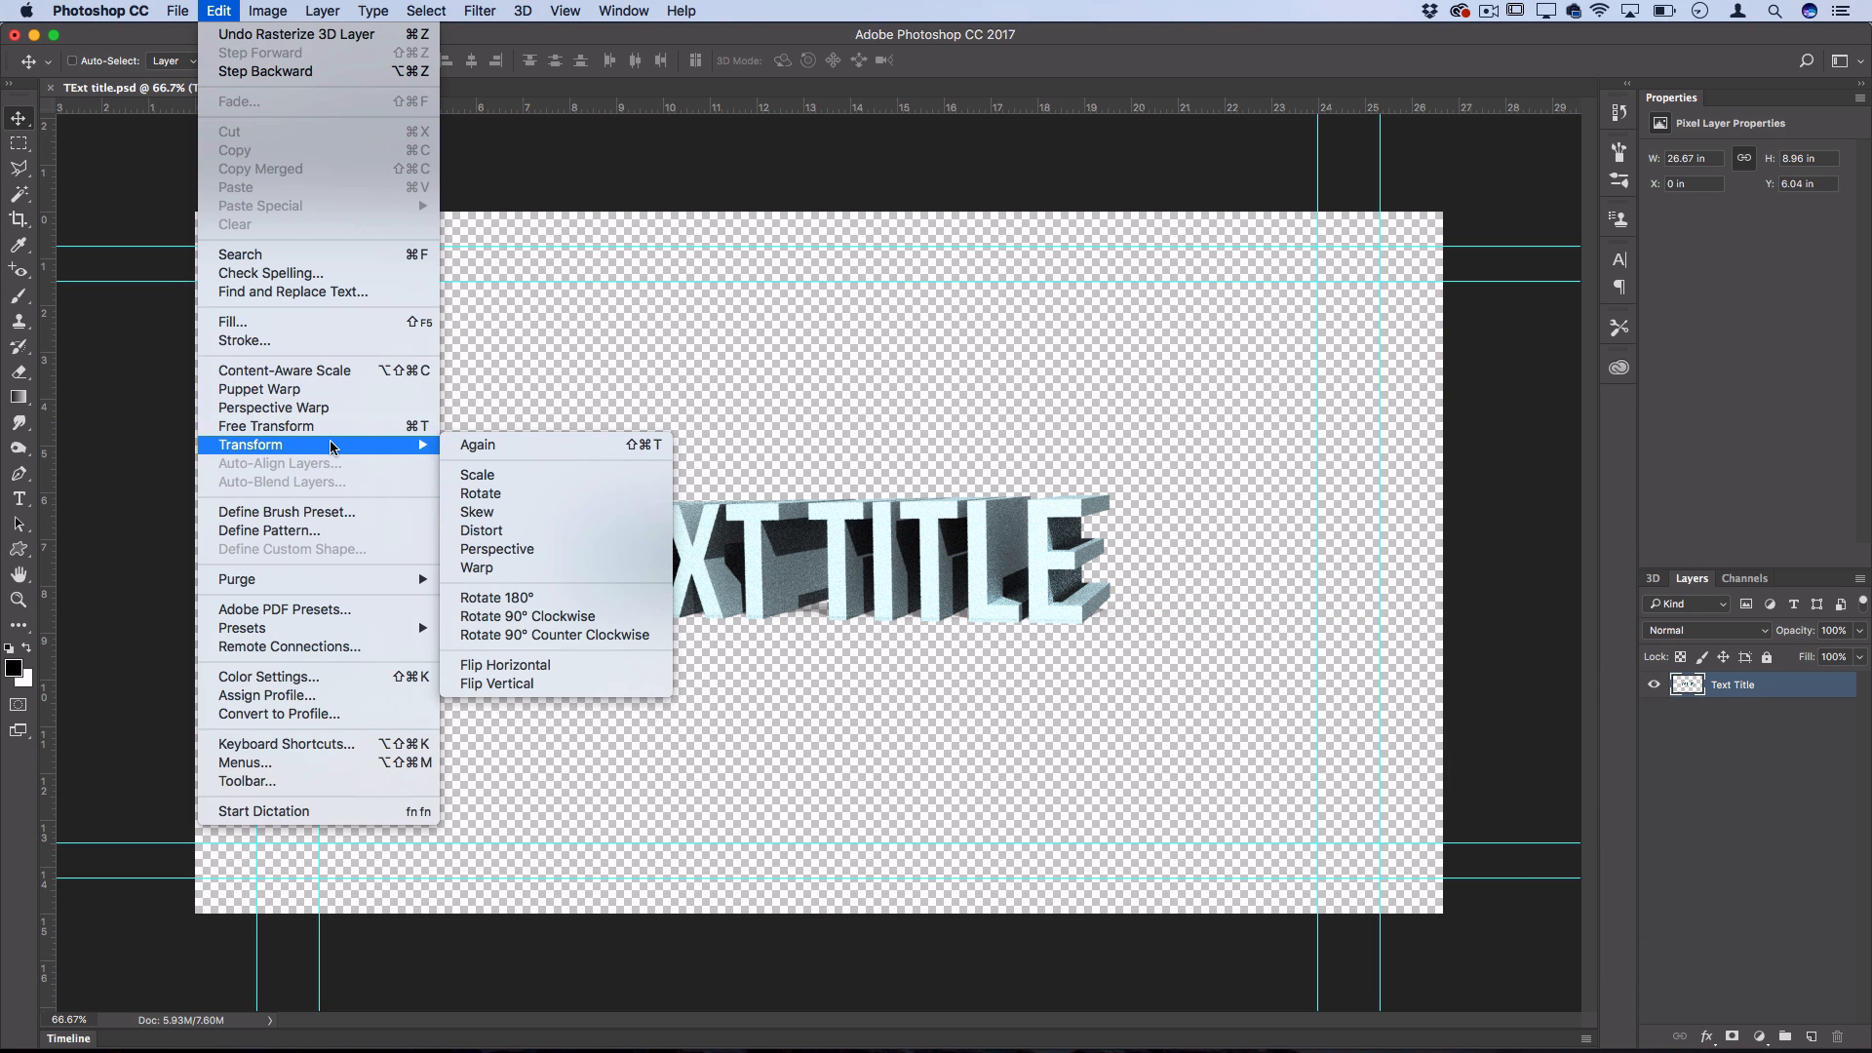
{"action": "left_click", "coordinate": [483, 548]}
{"action": "left_click_drag", "start_coordinate": [195, 496], "coordinate": [195, 534]}
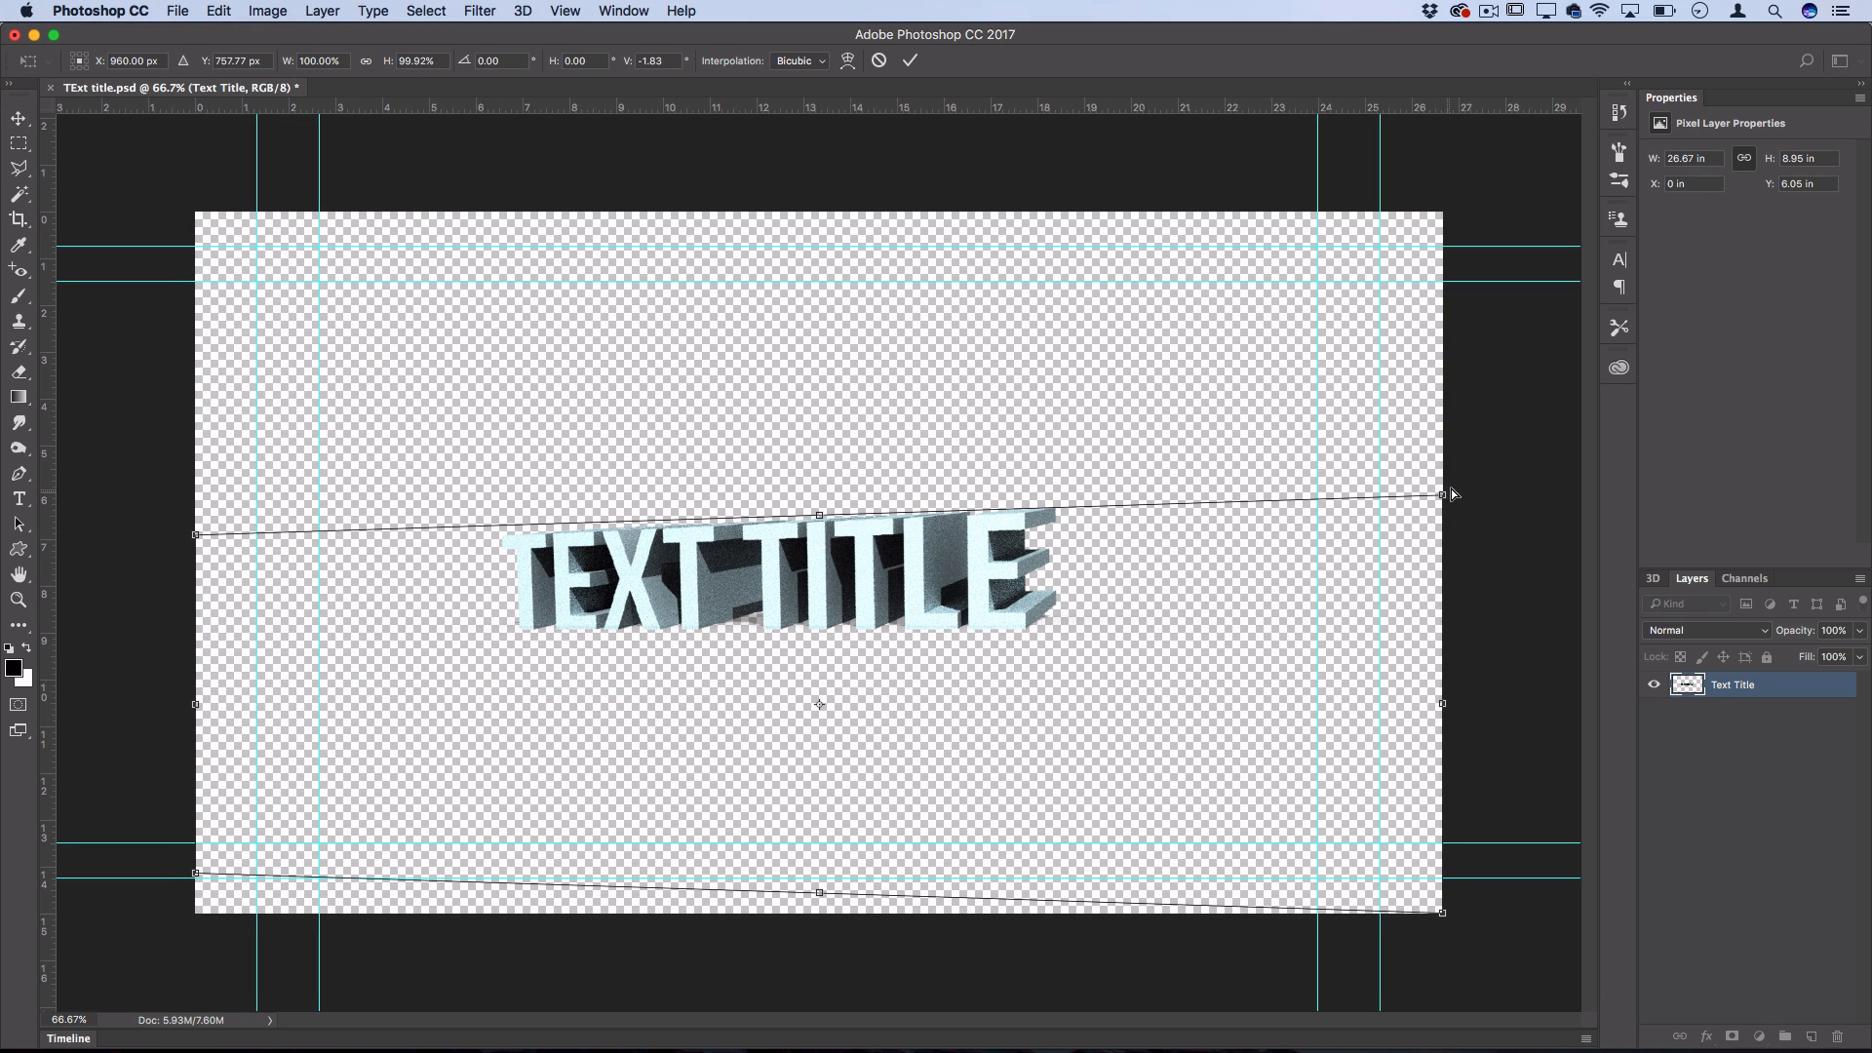
{"action": "left_click_drag", "start_coordinate": [1444, 496], "coordinate": [1443, 398]}
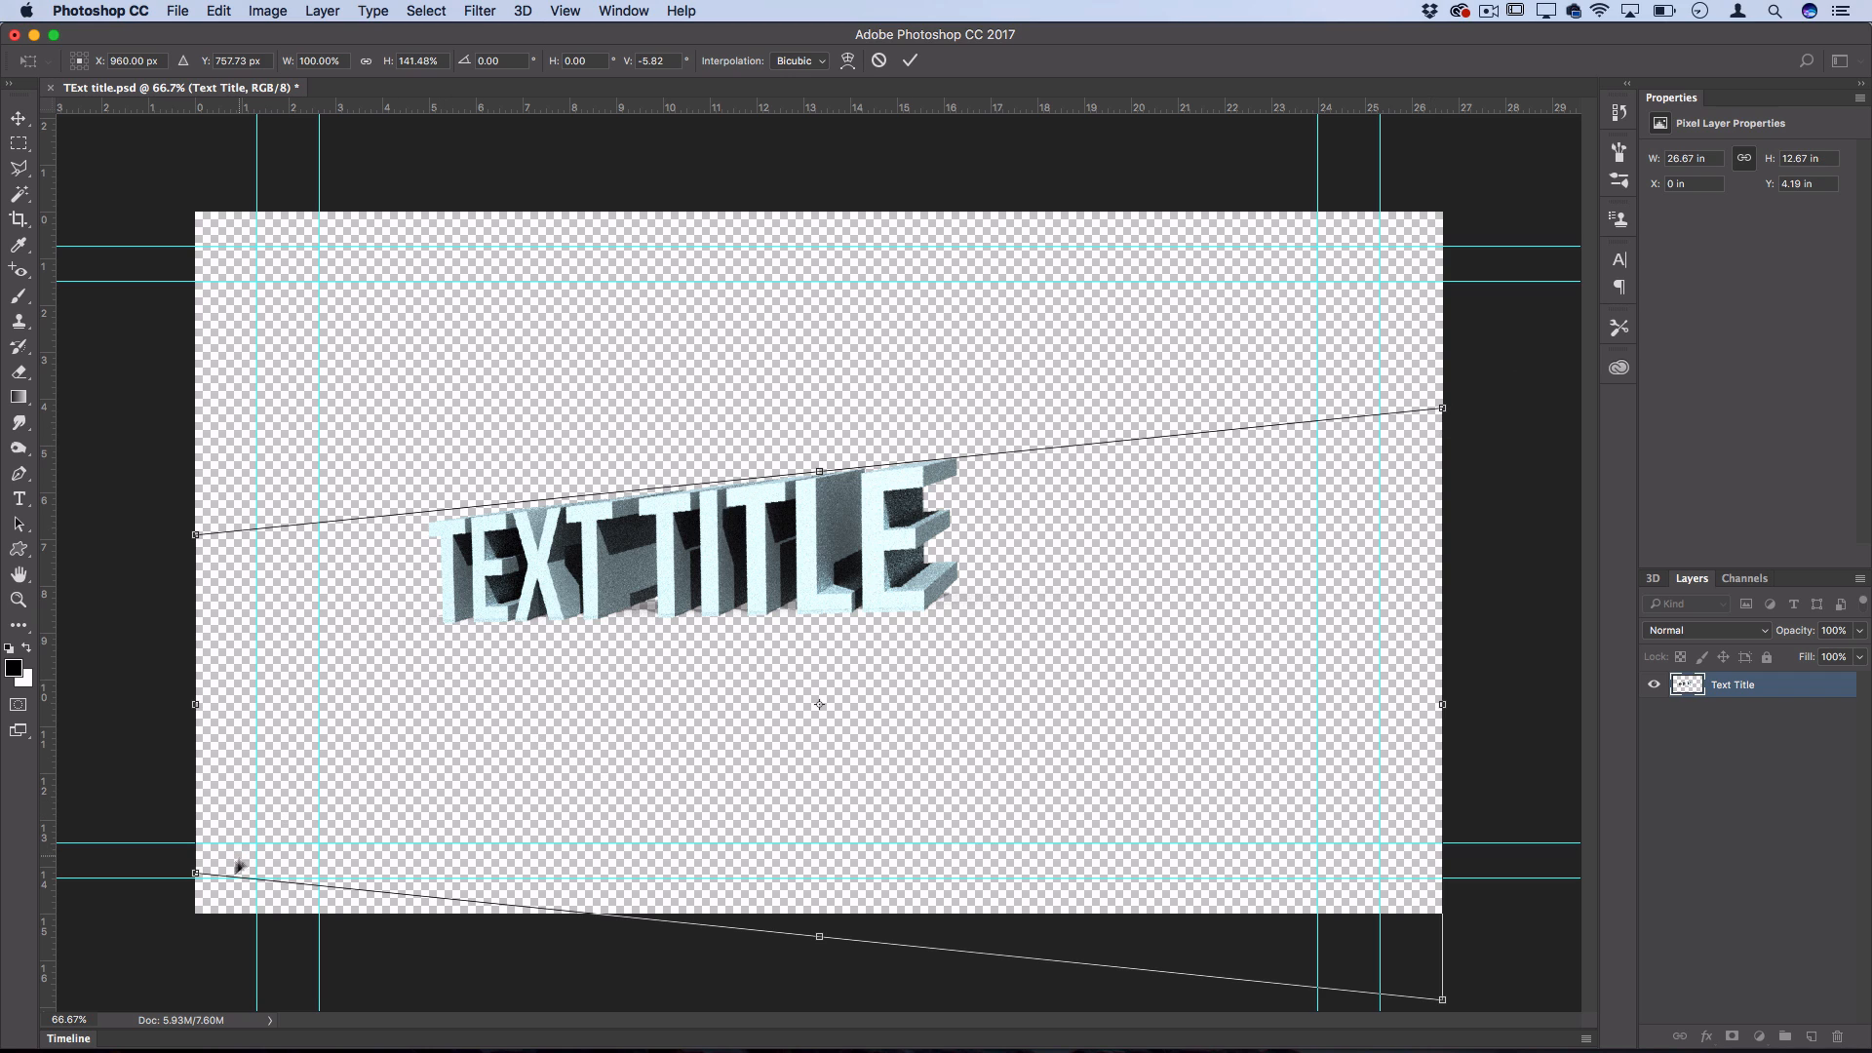
{"action": "key", "text": "Return"}
Step: Save and close the title document, and place TExt title.psd on V2 above the MVI_2251.MP4 clip in Premiere Pro
{"action": "left_click", "coordinate": [14, 34]}
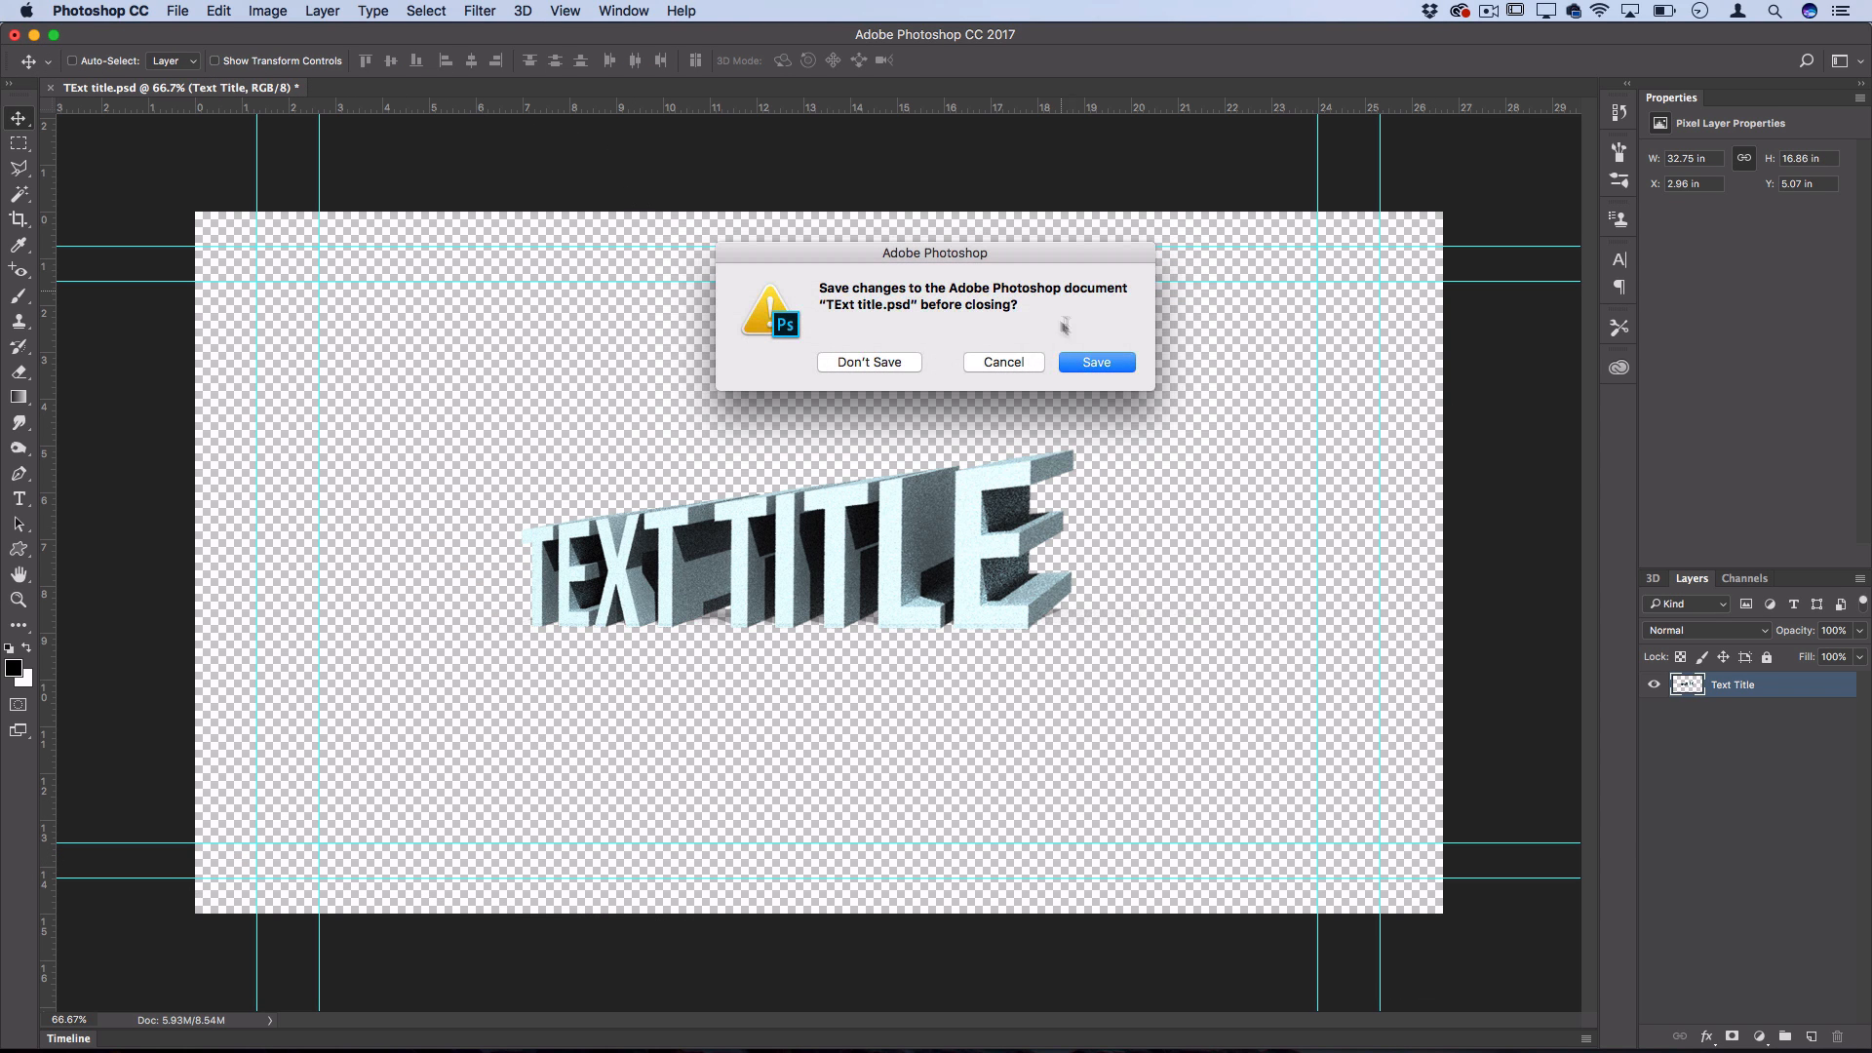
{"action": "left_click", "coordinate": [1096, 361]}
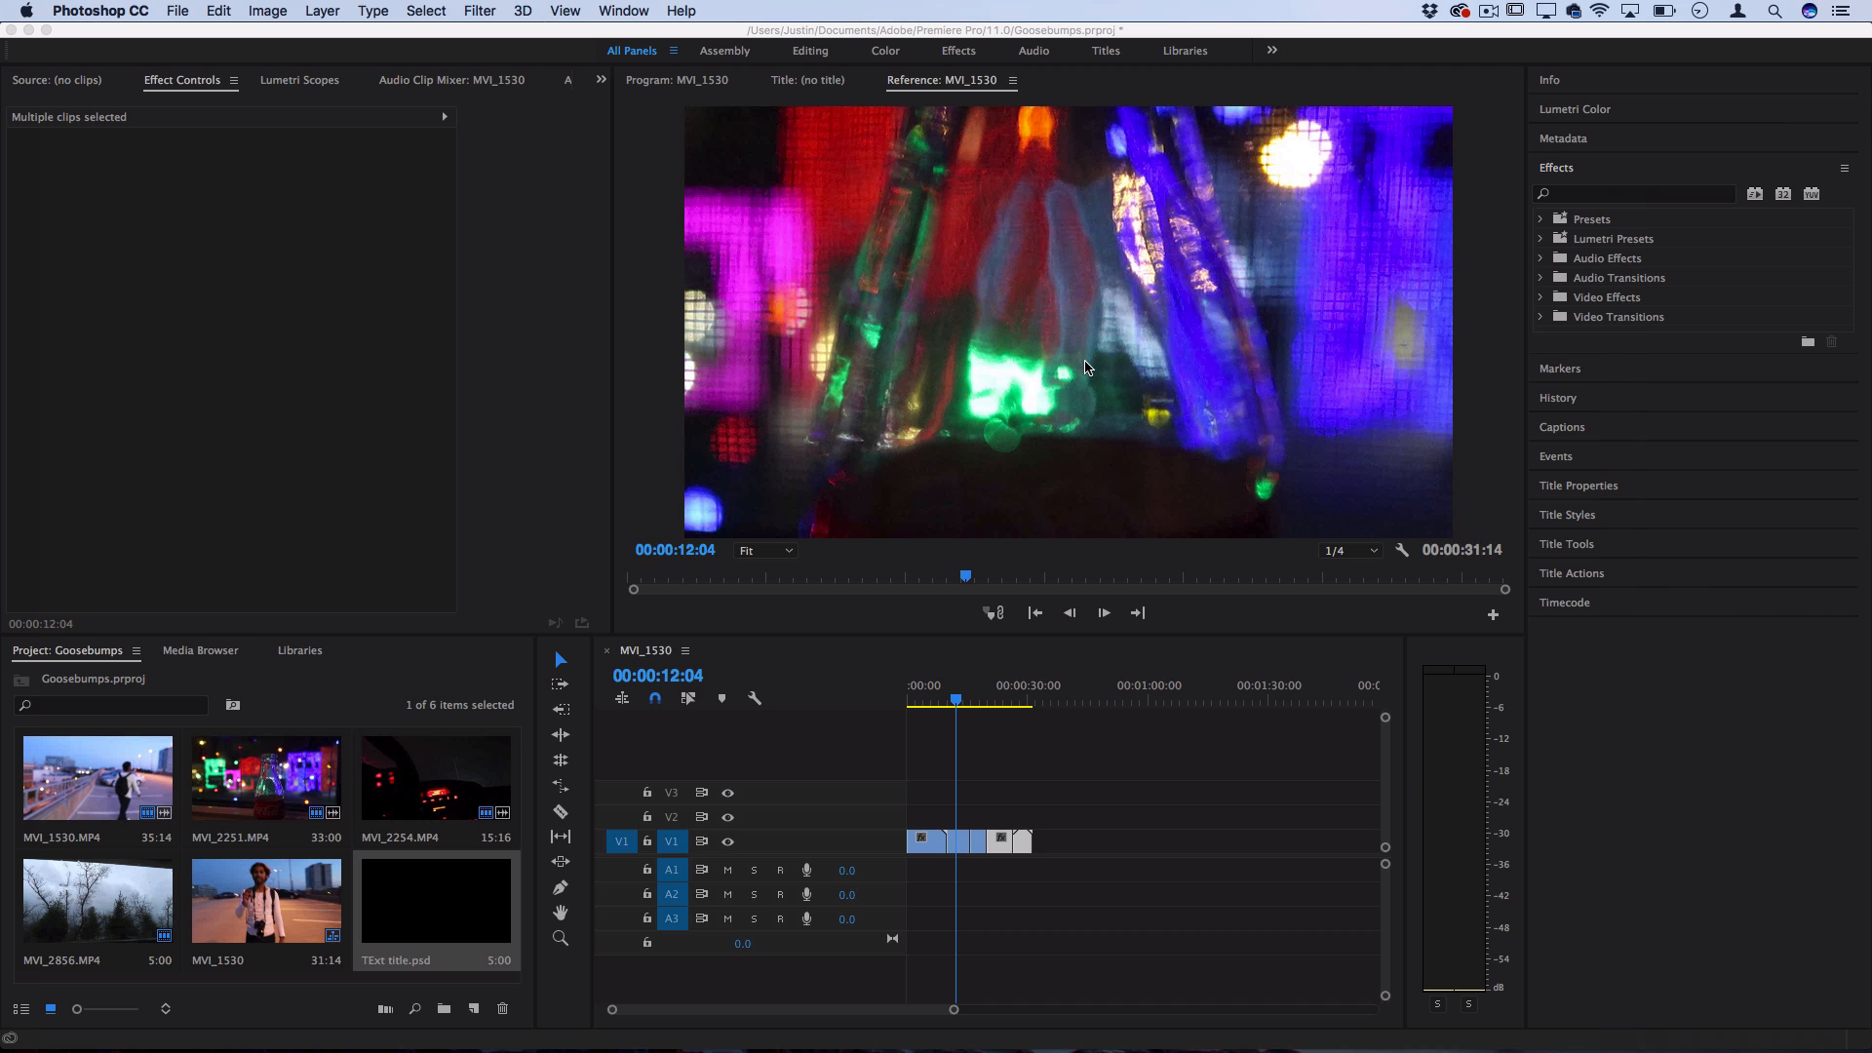
{"action": "left_click", "coordinate": [425, 876]}
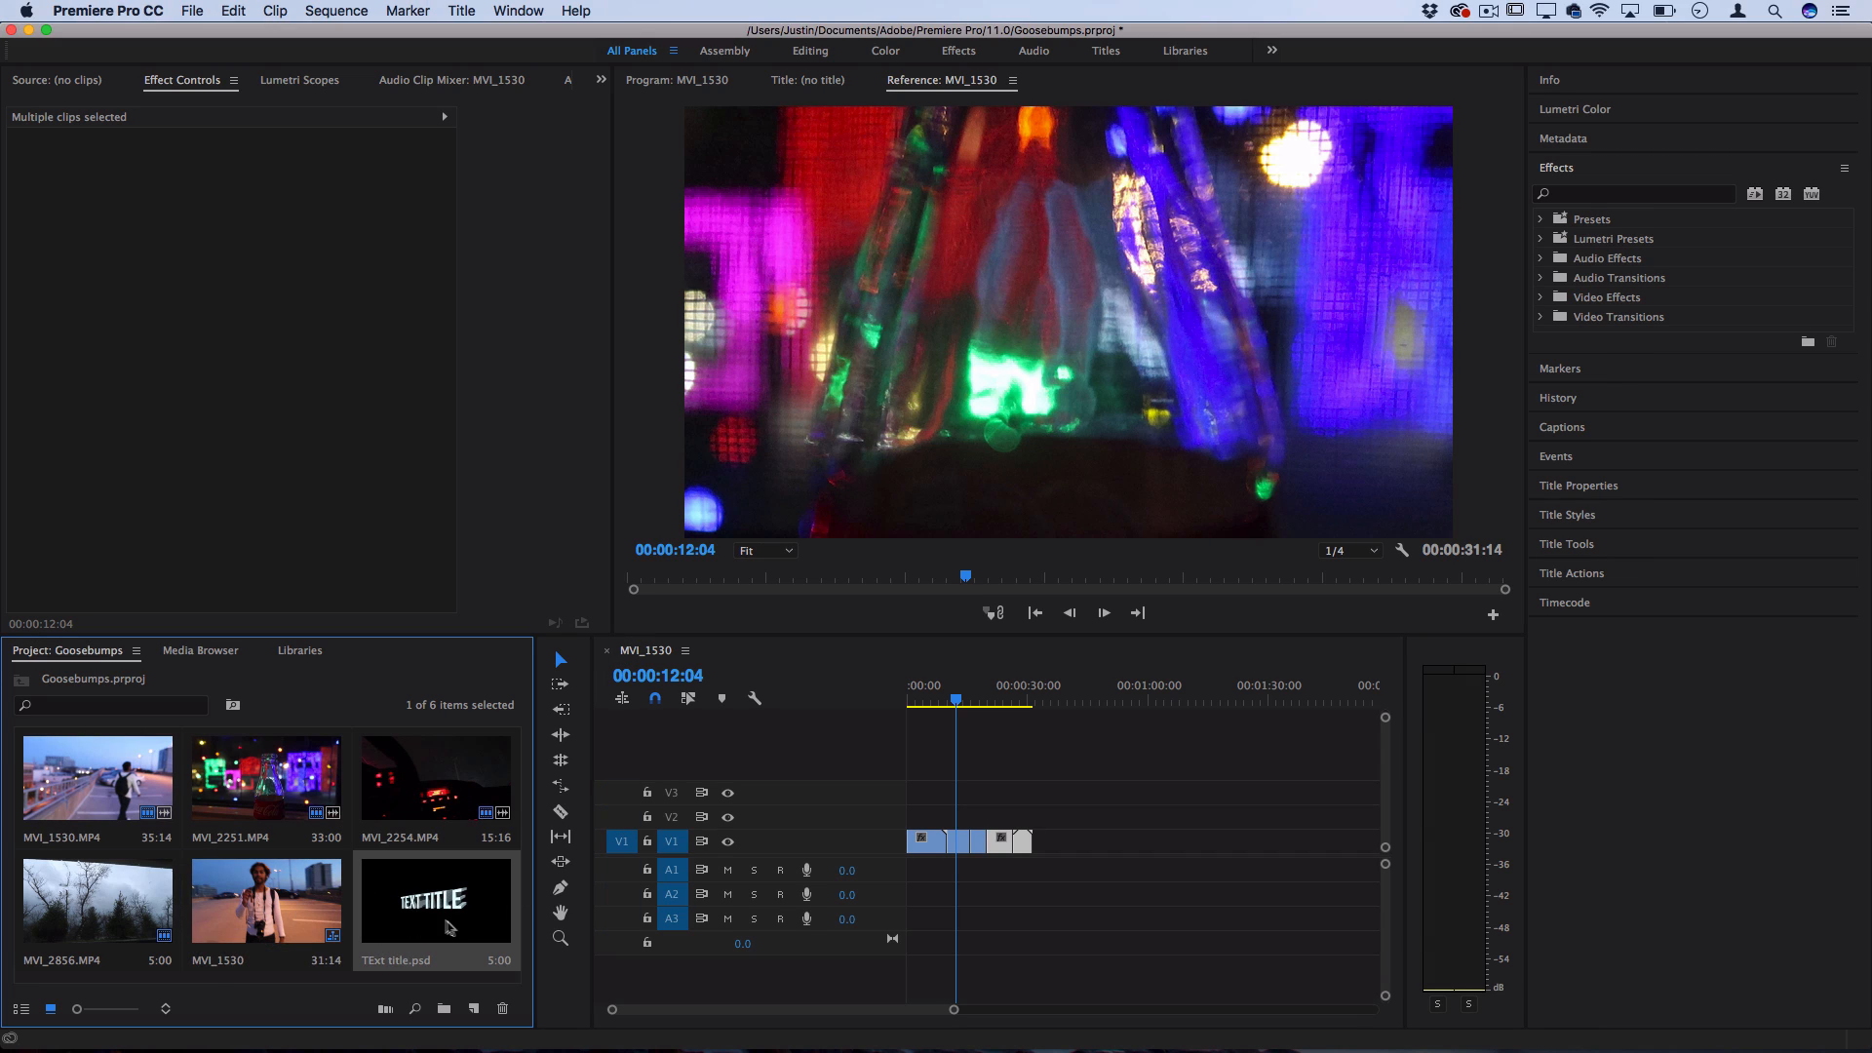
{"action": "left_click_drag", "start_coordinate": [416, 920], "coordinate": [951, 827]}
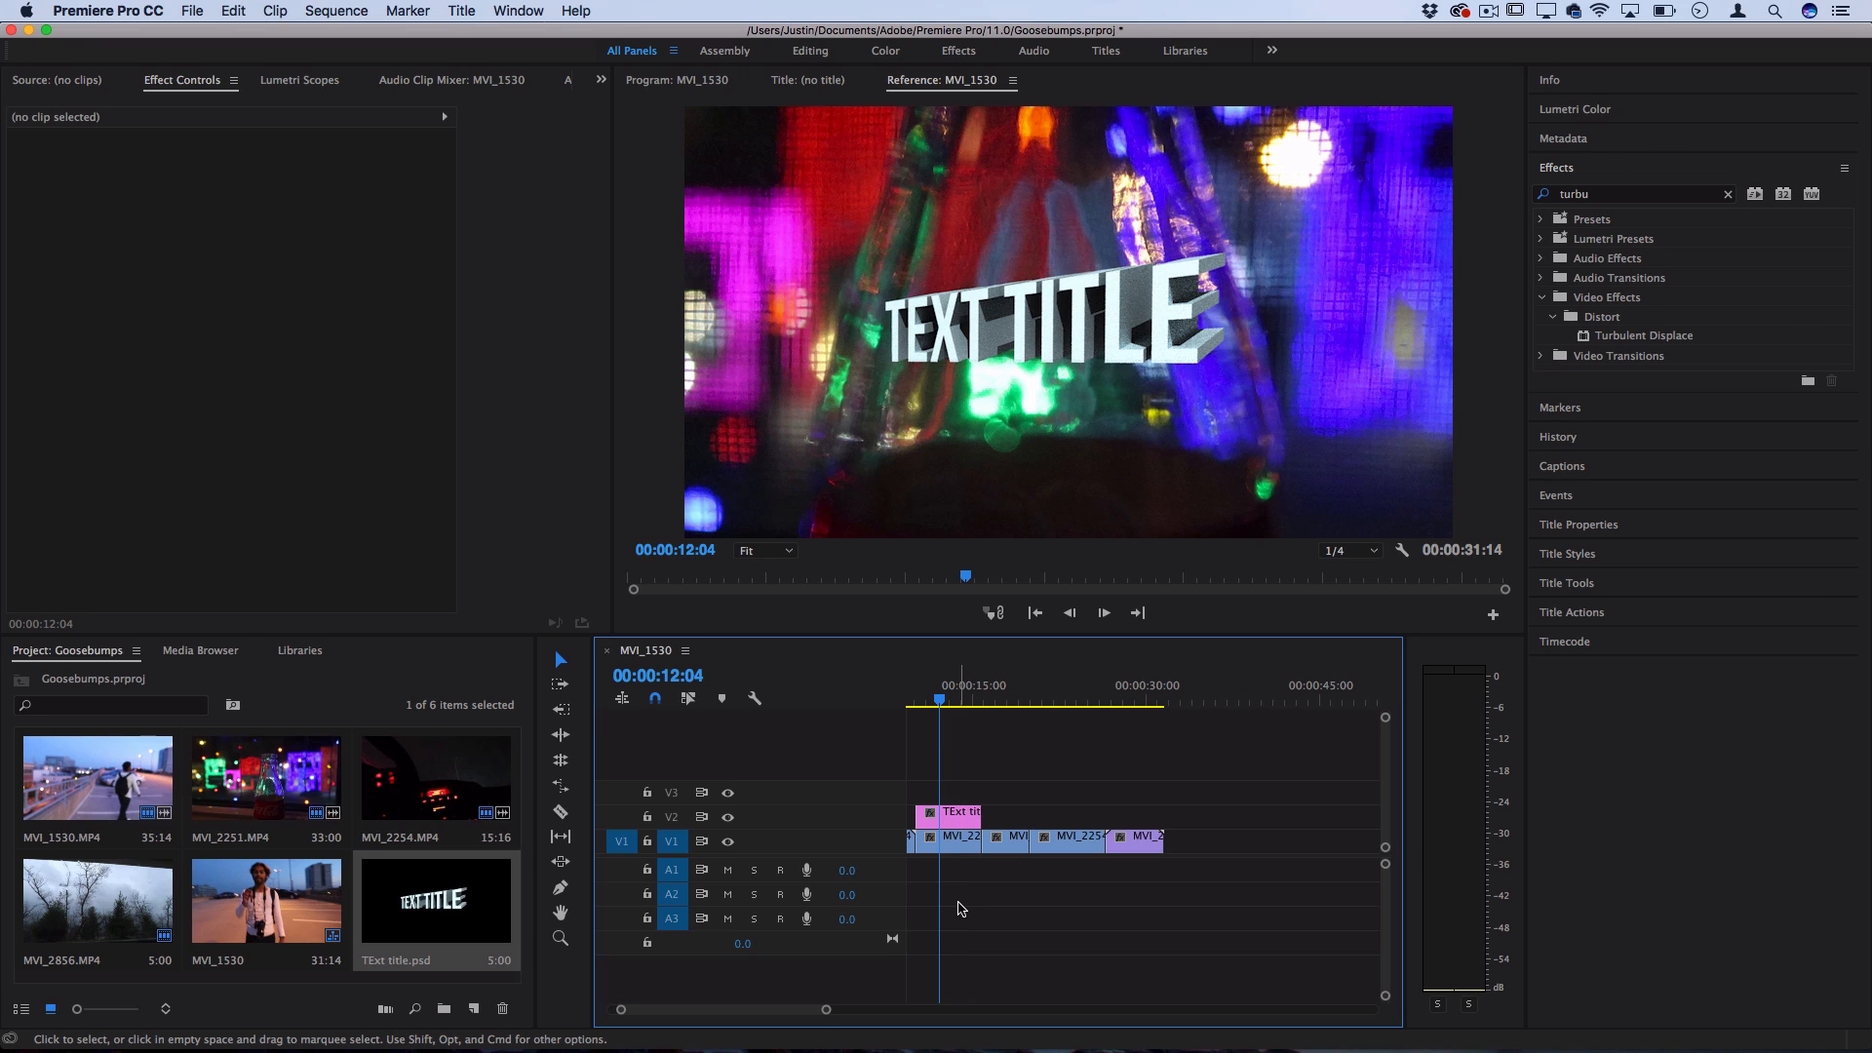
Step: Create an adjustment layer with the default settings and place it on V3 directly above the TExt title.psd clip
{"action": "left_click", "coordinate": [73, 653]}
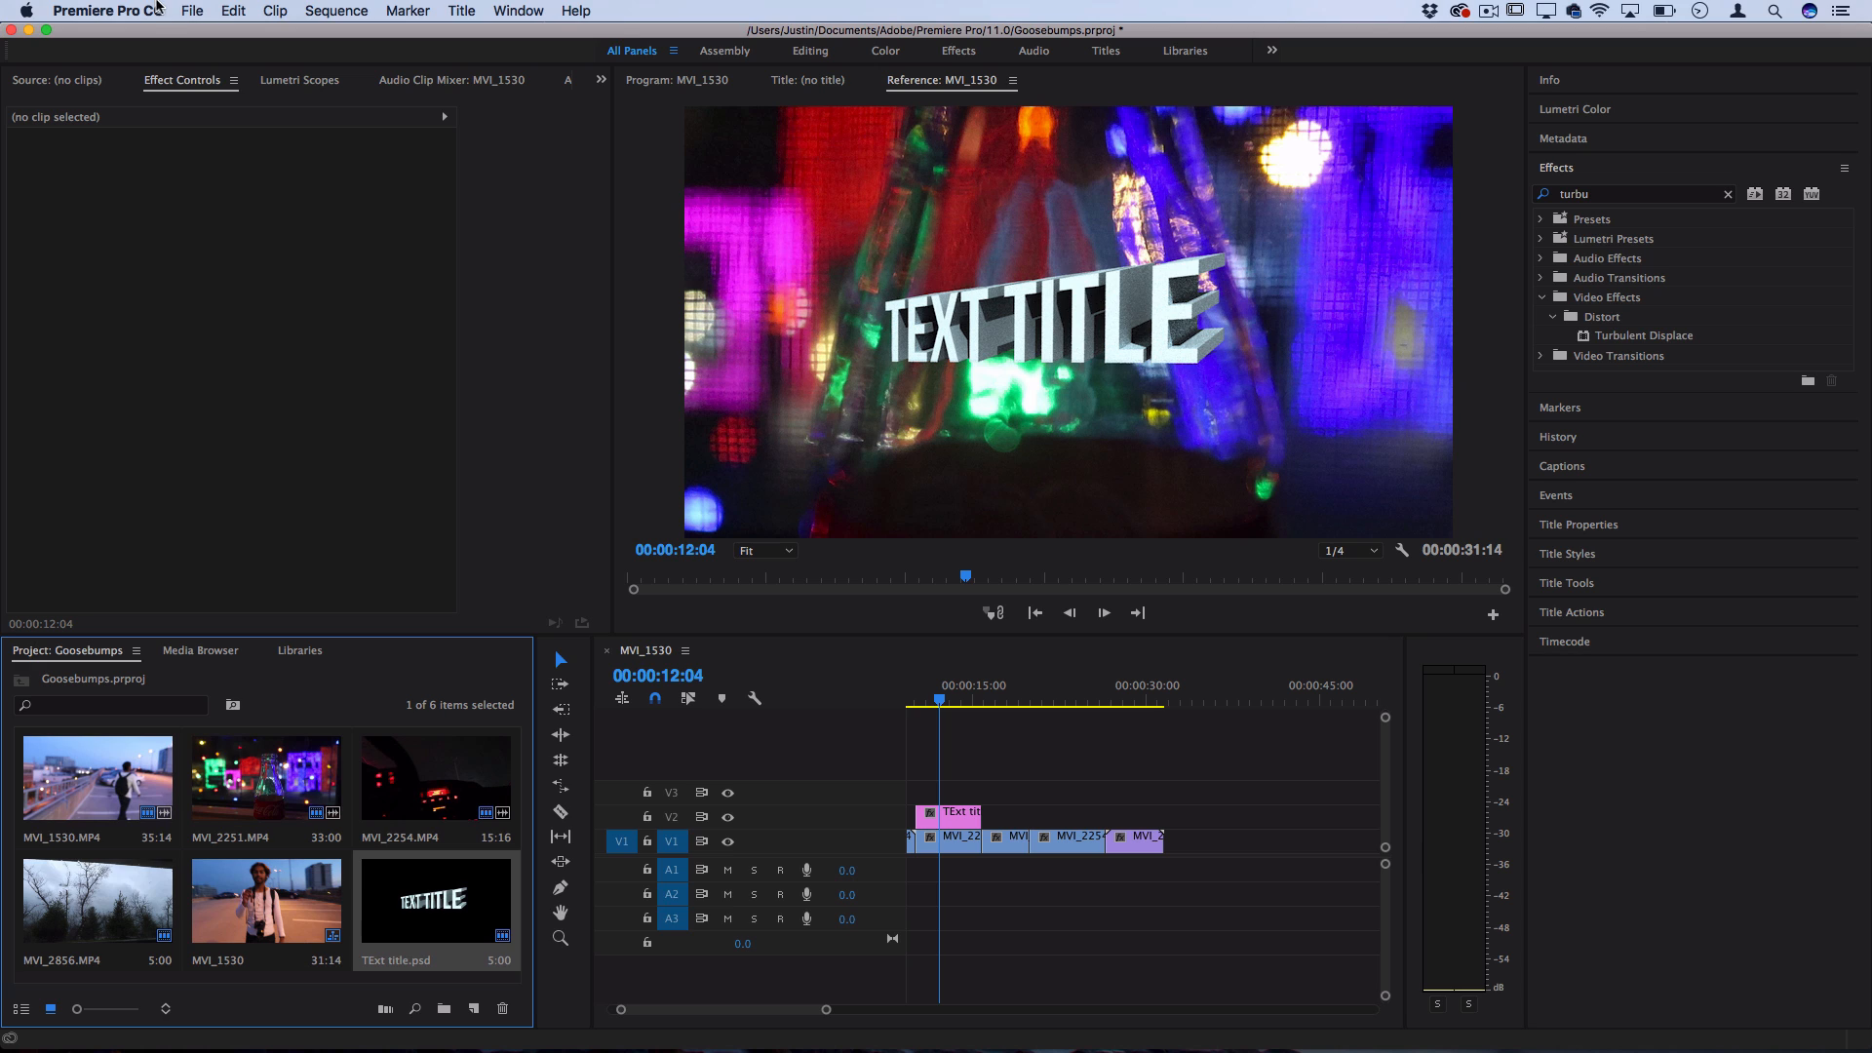
{"action": "left_click", "coordinate": [192, 10]}
{"action": "mouse_move", "coordinate": [221, 34]}
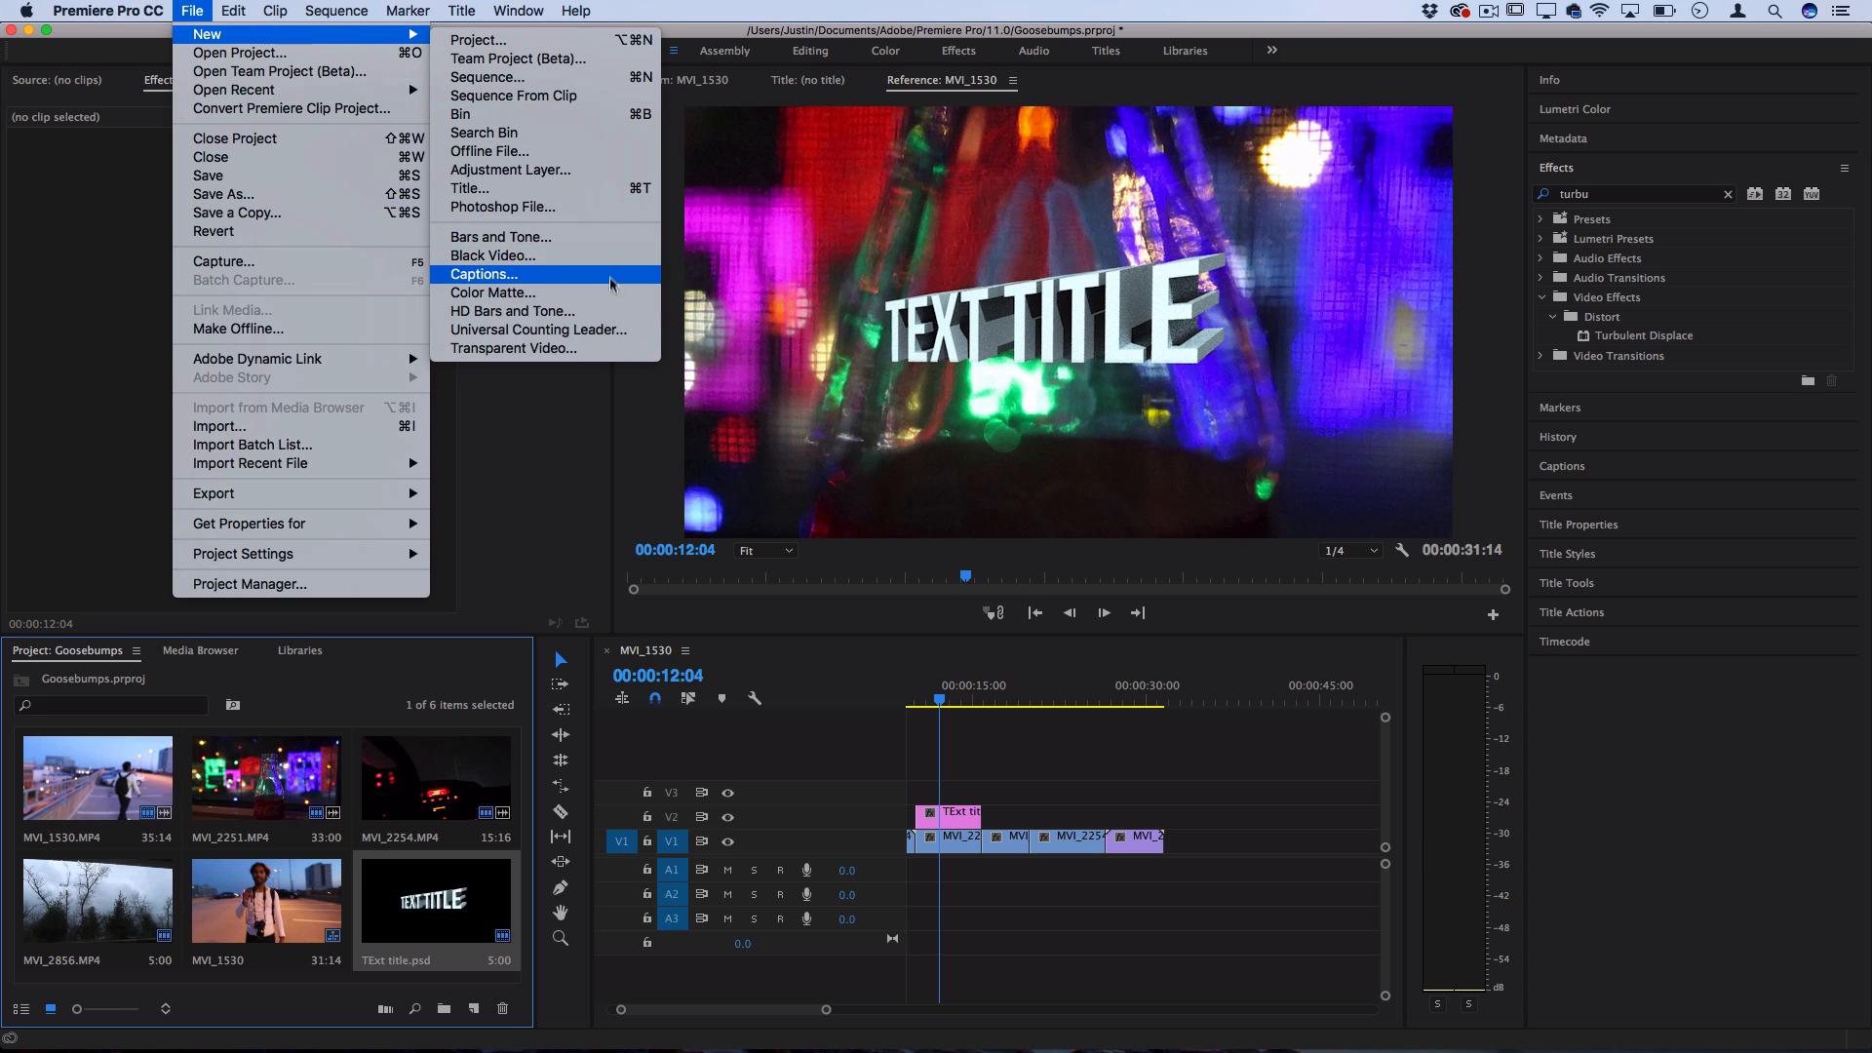
{"action": "left_click", "coordinate": [597, 173]}
{"action": "key", "text": "Return"}
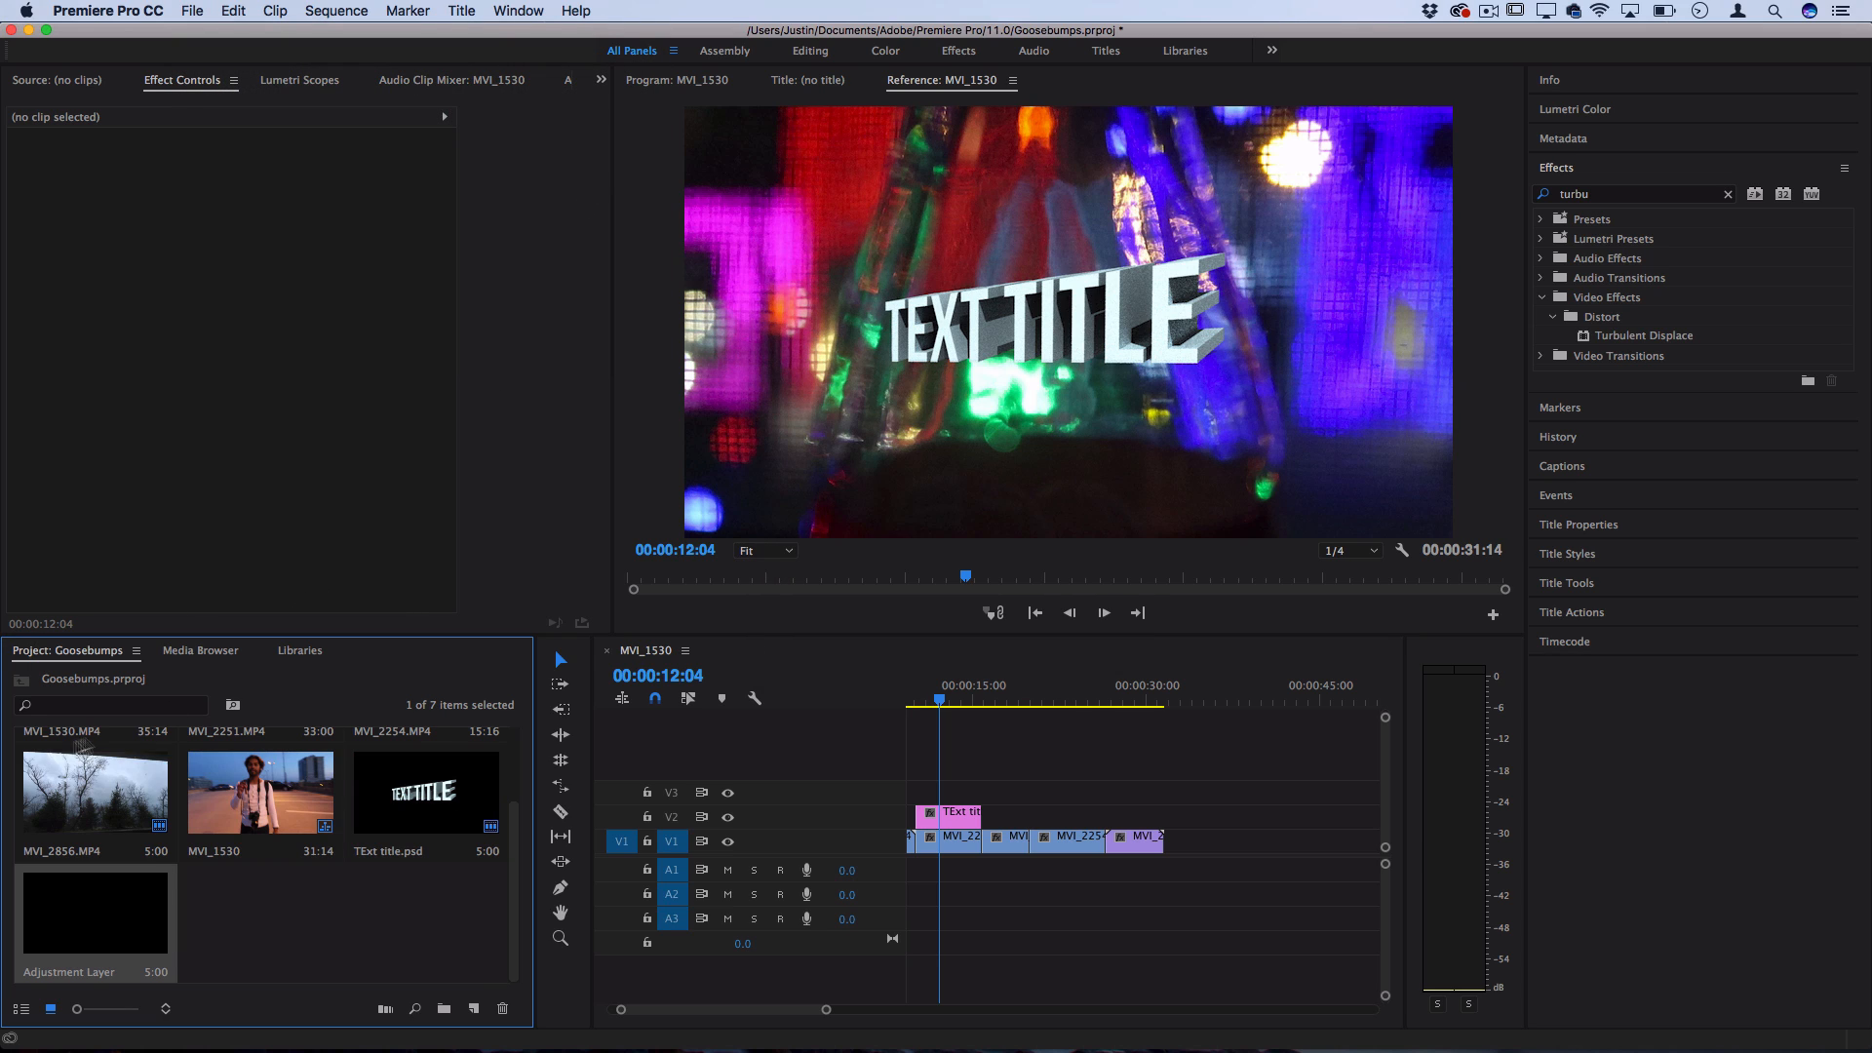
{"action": "left_click_drag", "start_coordinate": [73, 916], "coordinate": [979, 790]}
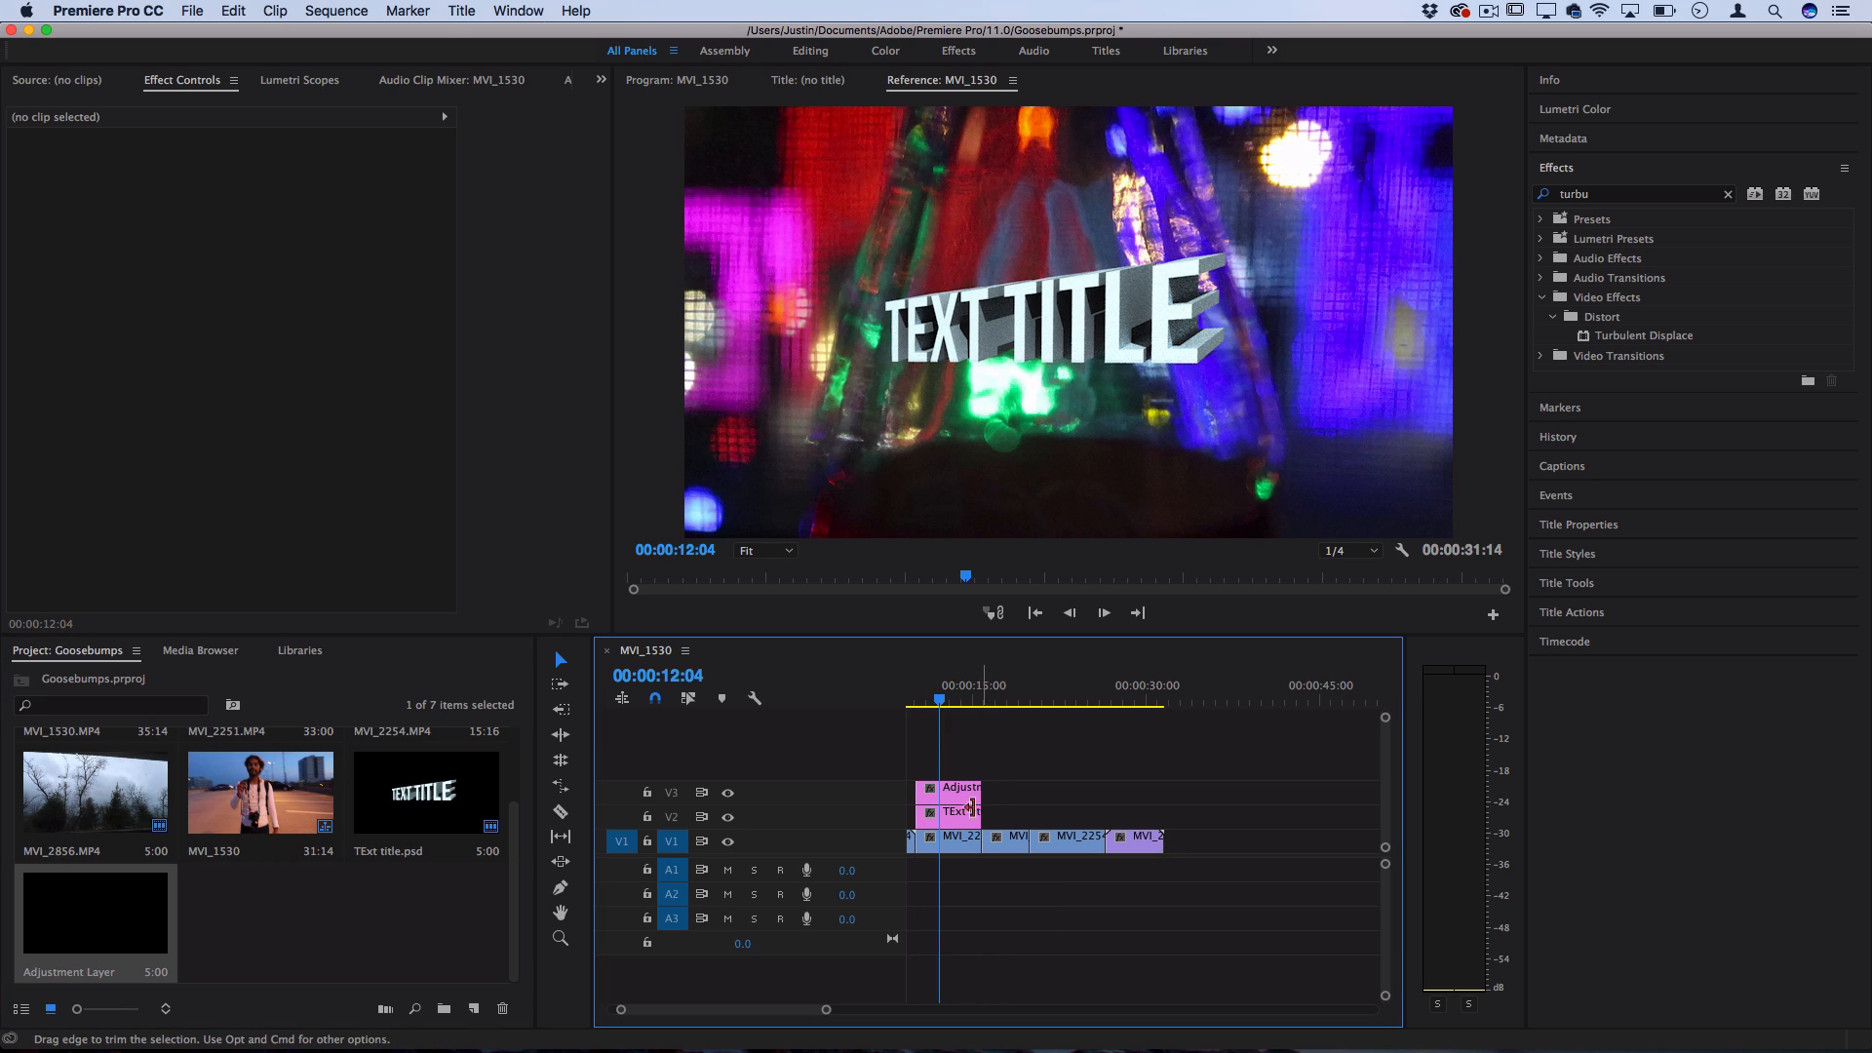
Step: Find the Turbulent Displace effect and apply it to the adjustment layer on V3
{"action": "key", "text": "="}
{"action": "scroll", "coordinate": [936, 817], "scroll_direction": "up", "scroll_amount": 3}
{"action": "scroll", "coordinate": [990, 731], "scroll_direction": "left", "scroll_amount": 2}
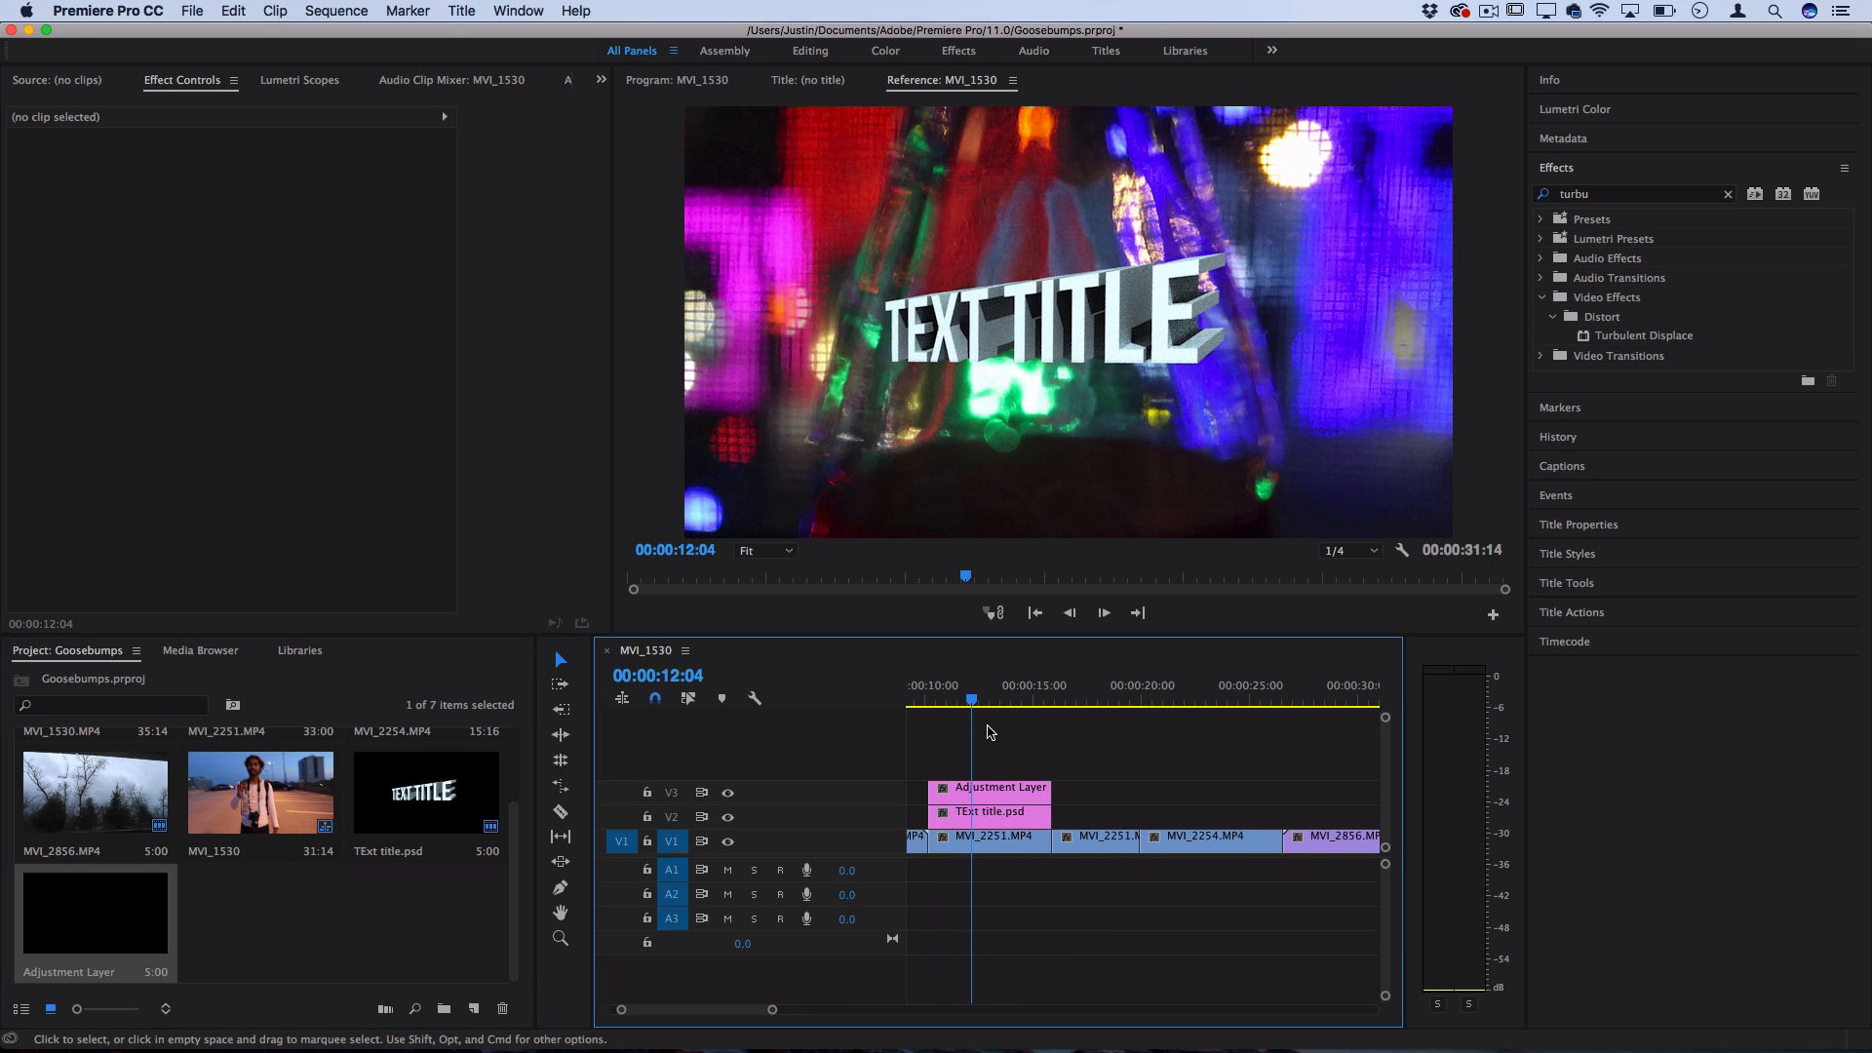
{"action": "left_click", "coordinate": [1596, 196]}
{"action": "type", "text": "turb"}
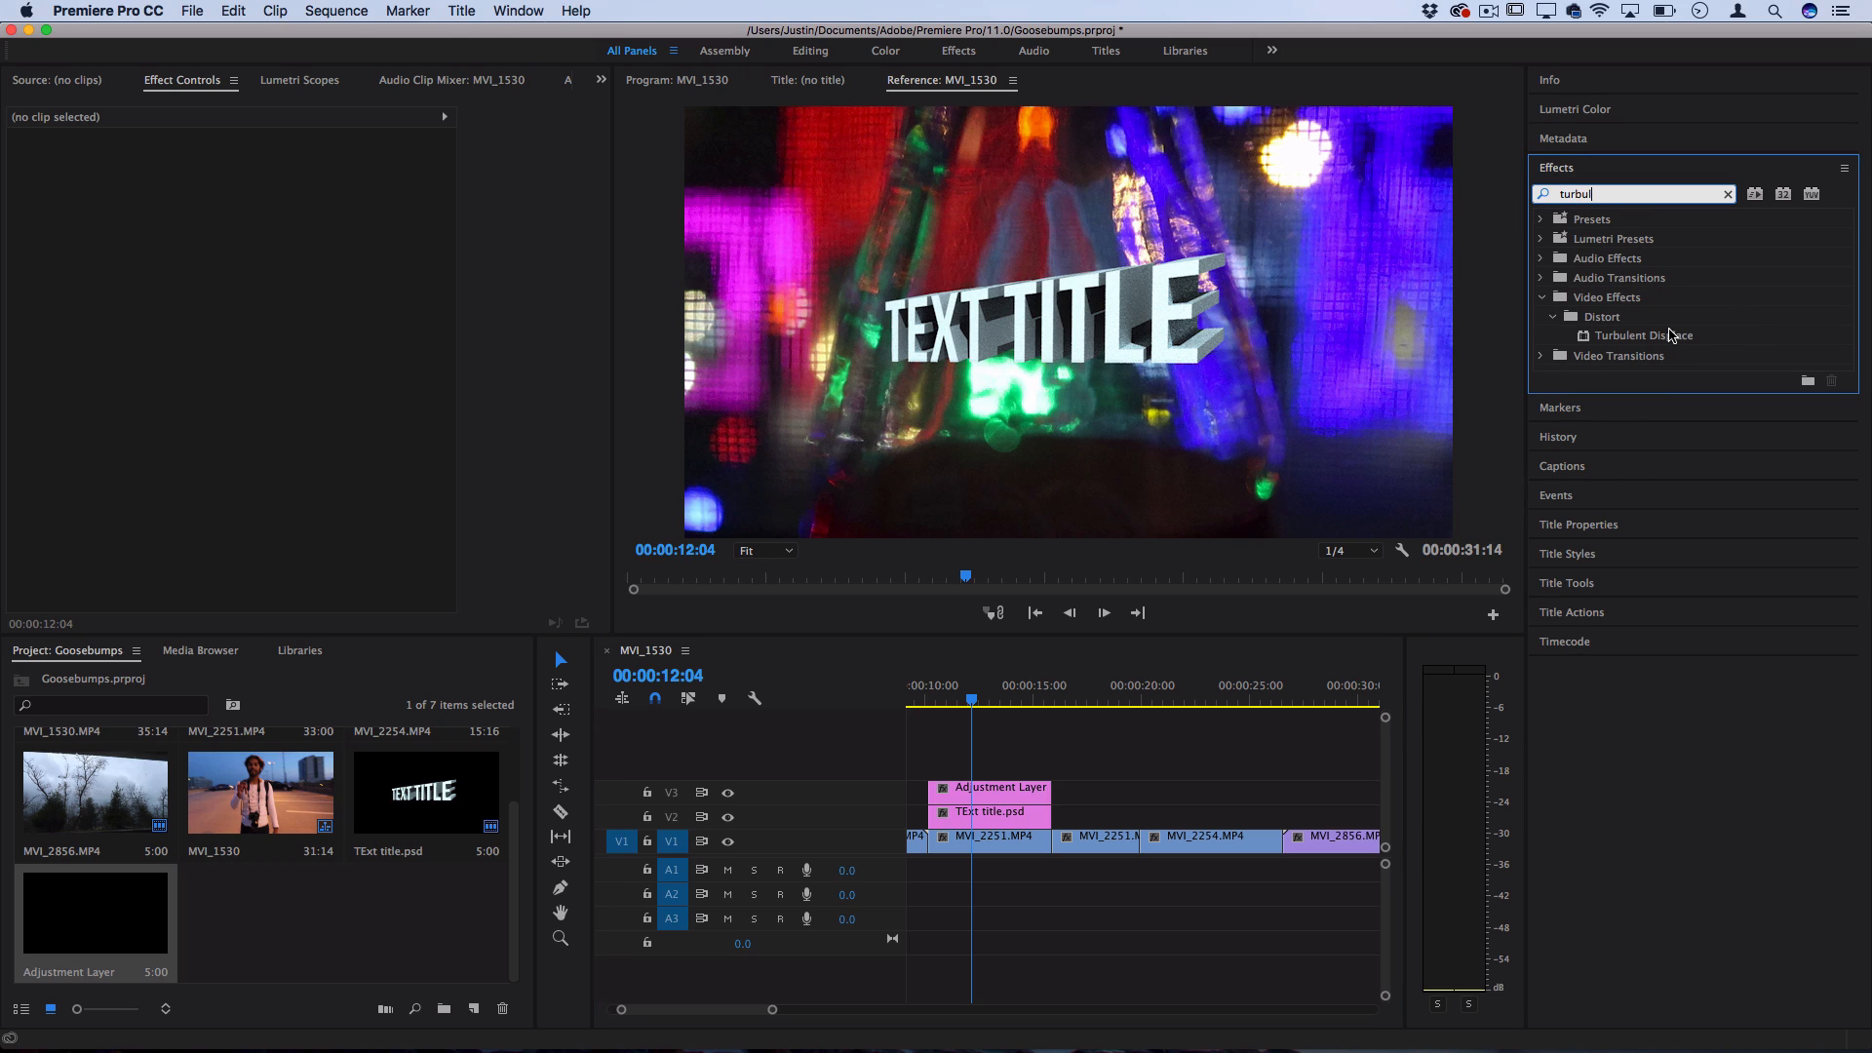
{"action": "left_click_drag", "start_coordinate": [1665, 340], "coordinate": [1004, 790]}
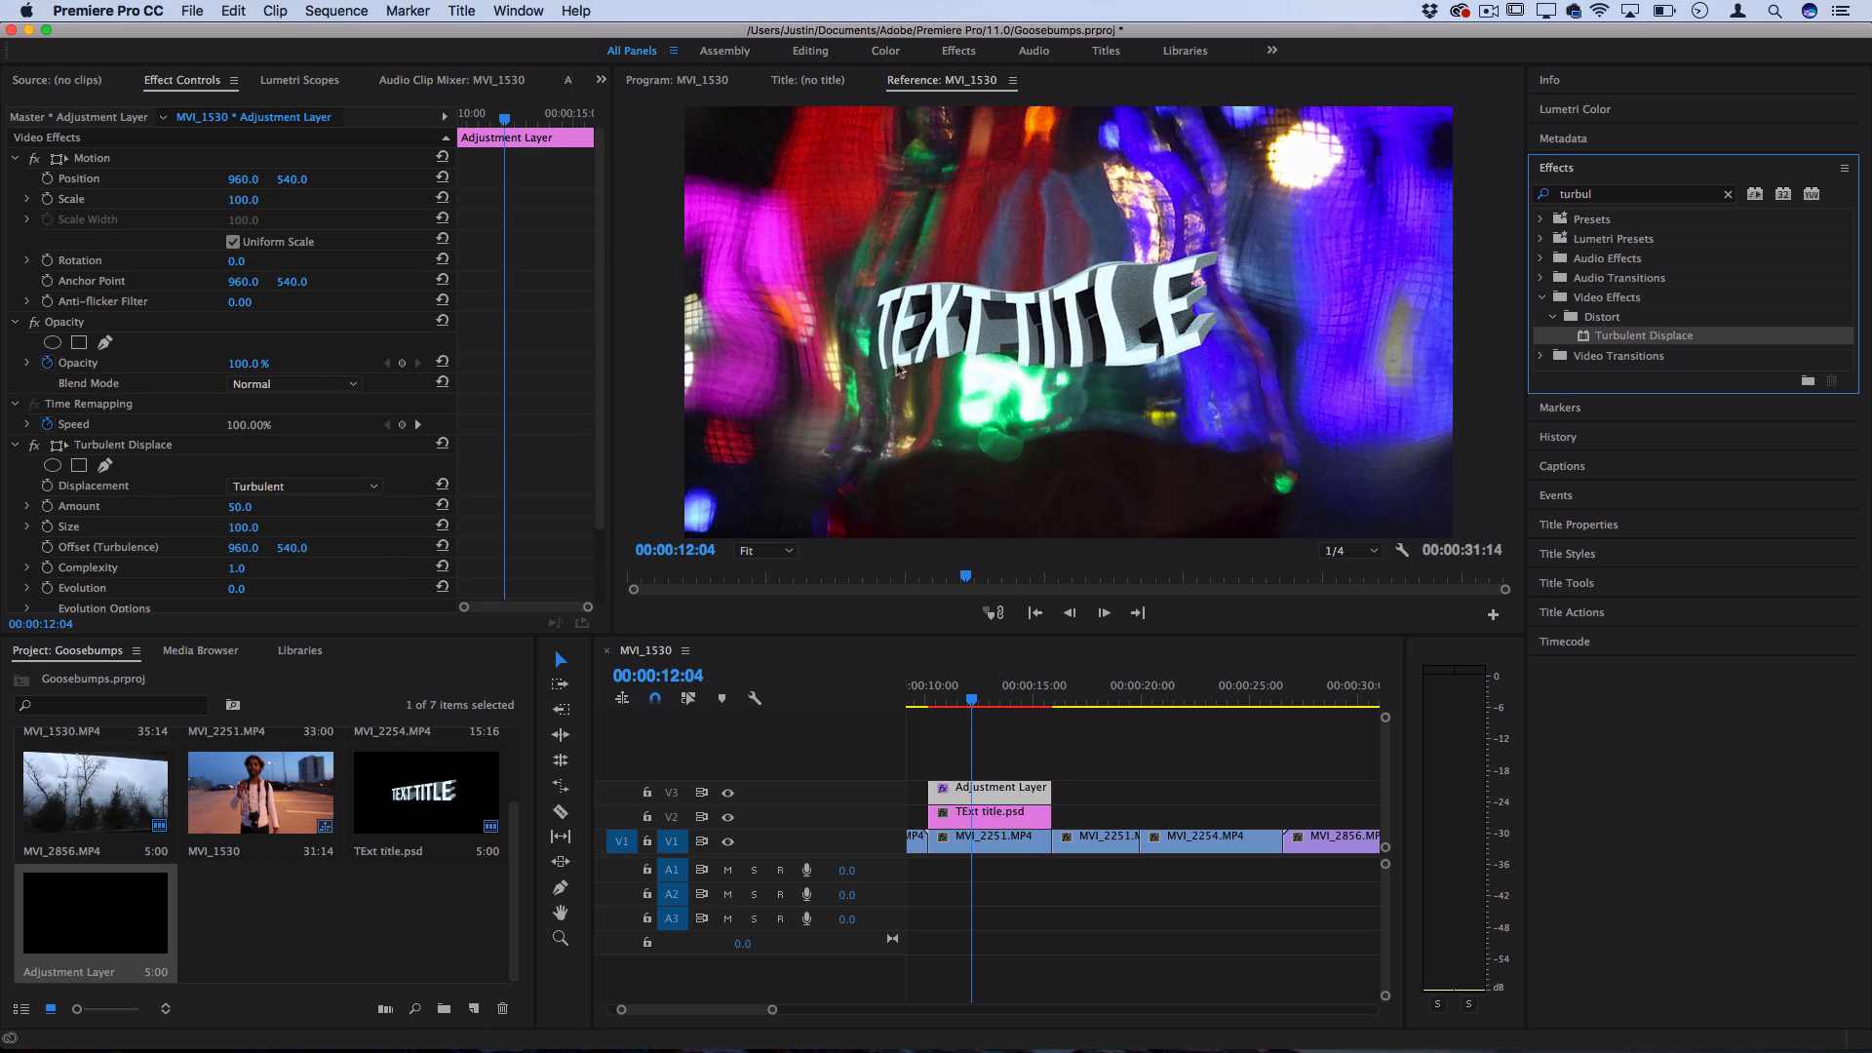
Step: Try the Bulge displacement, and set the Turbulent Displace effect's Displacement to Turbulent Smoother
{"action": "scroll", "coordinate": [426, 421], "scroll_direction": "down", "scroll_amount": 3}
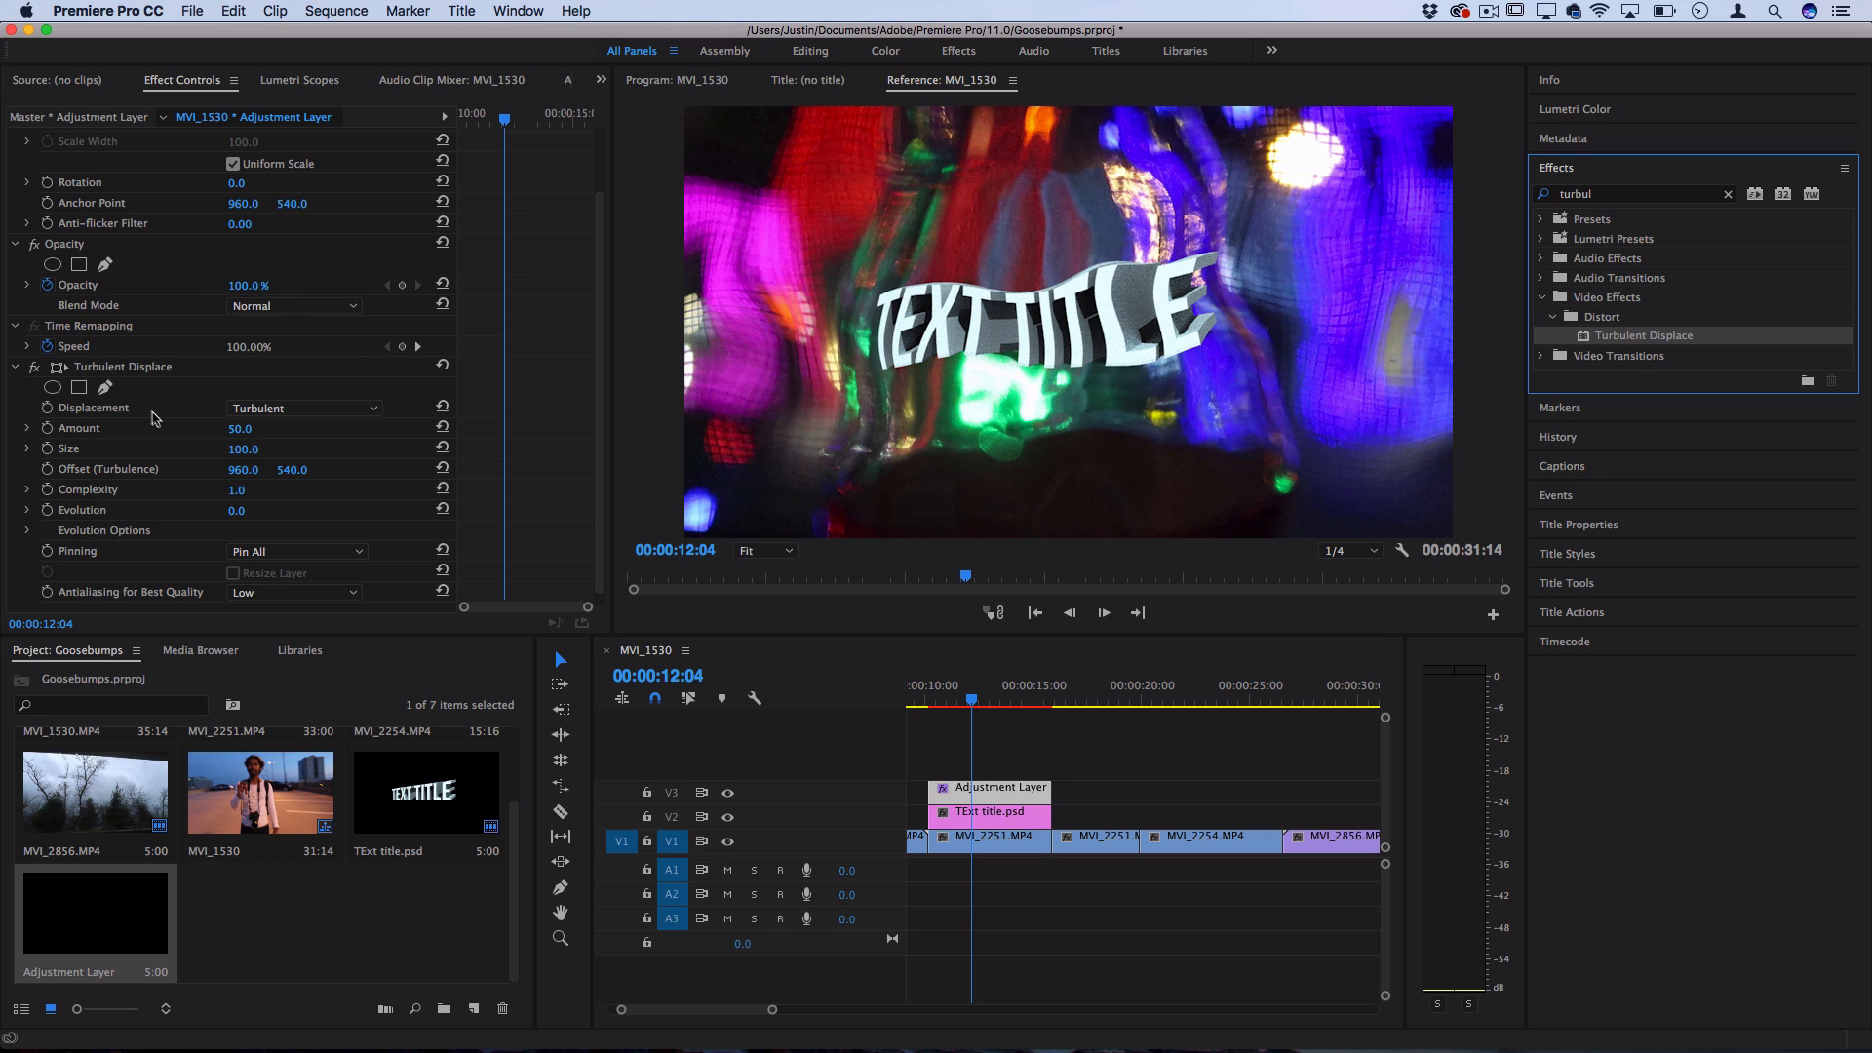
{"action": "left_click", "coordinate": [269, 408]}
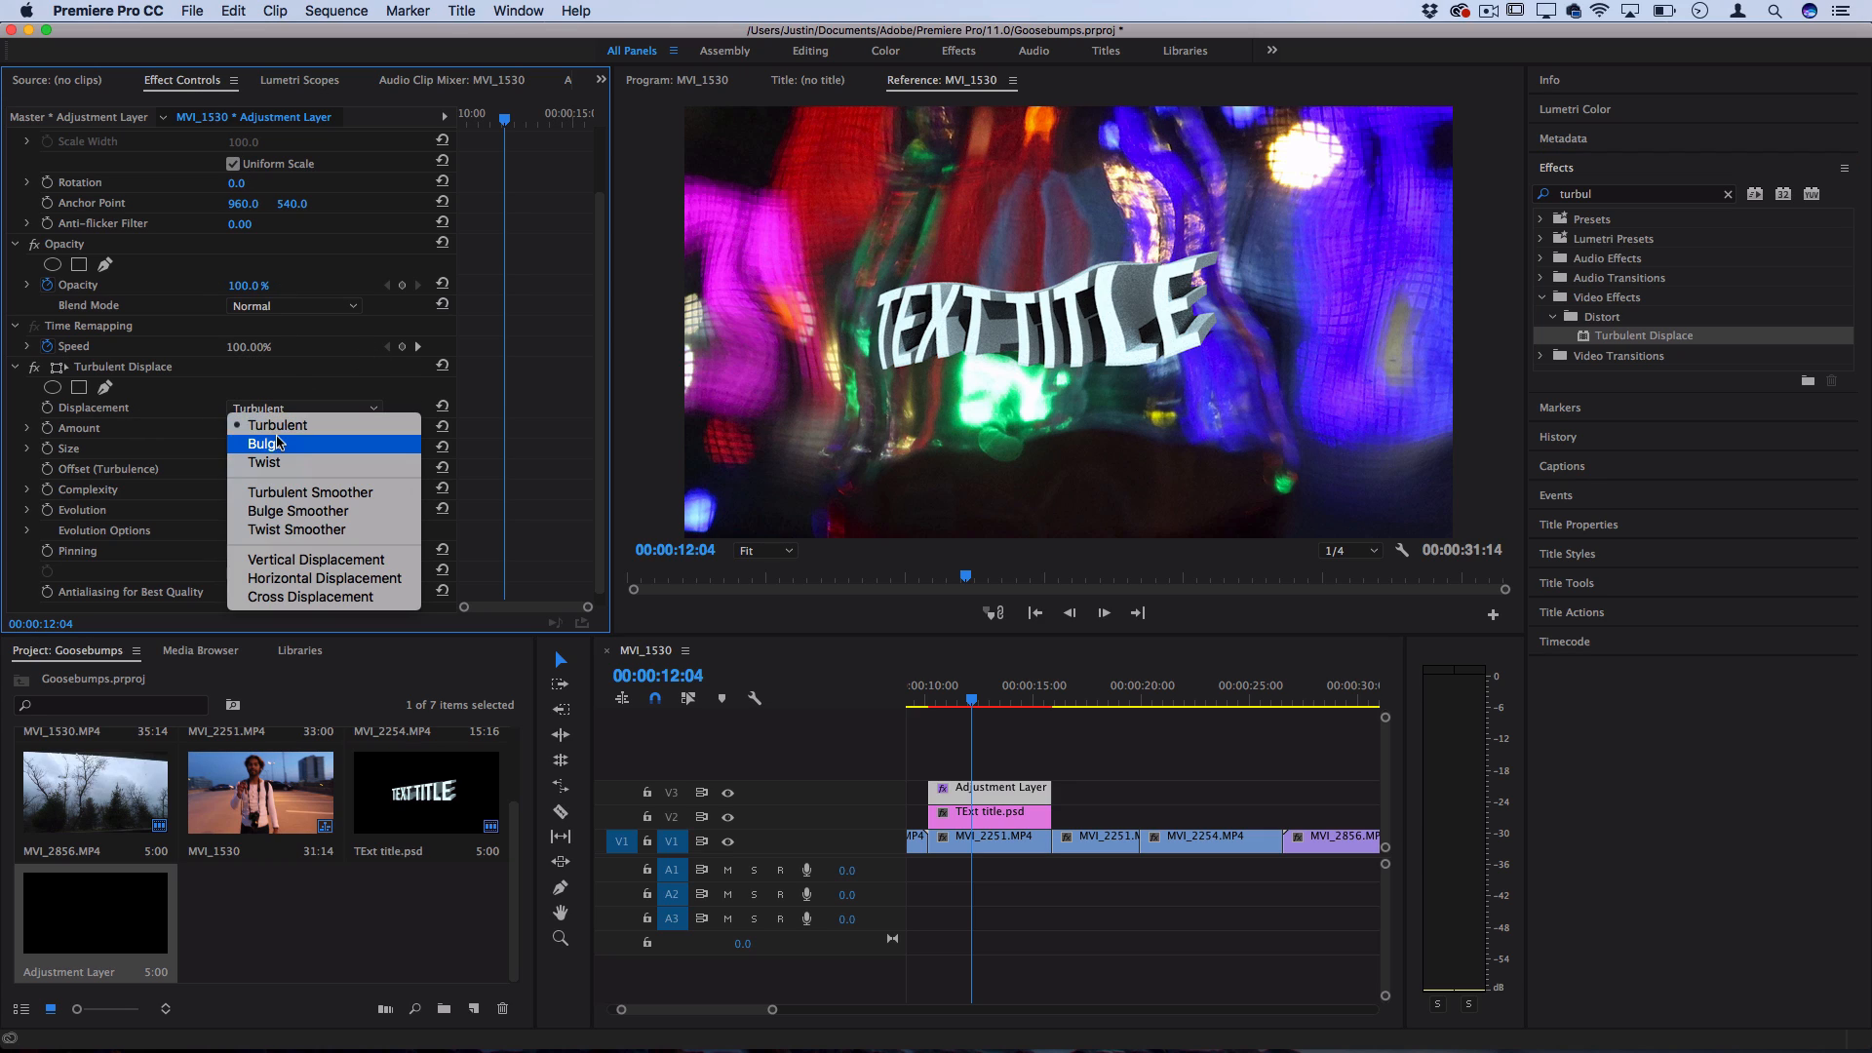
{"action": "left_click", "coordinate": [280, 446]}
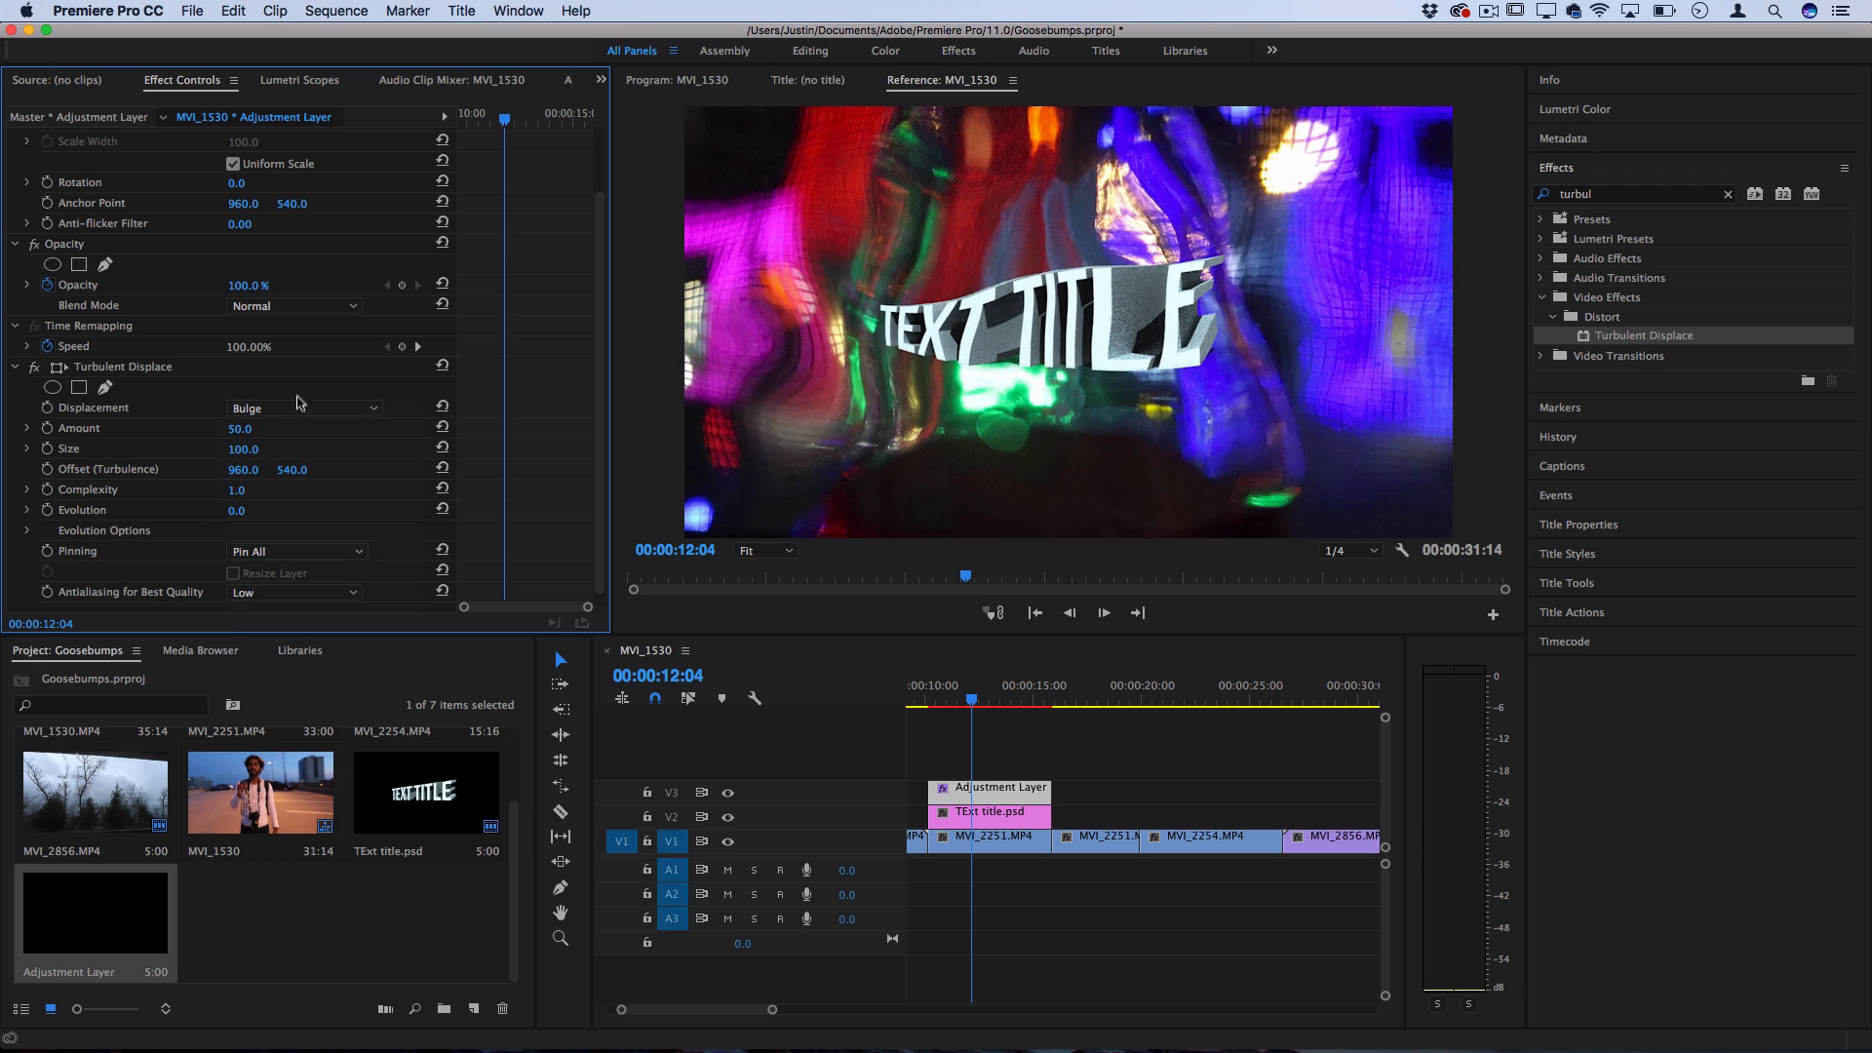
{"action": "left_click", "coordinate": [298, 405]}
{"action": "left_click", "coordinate": [303, 495]}
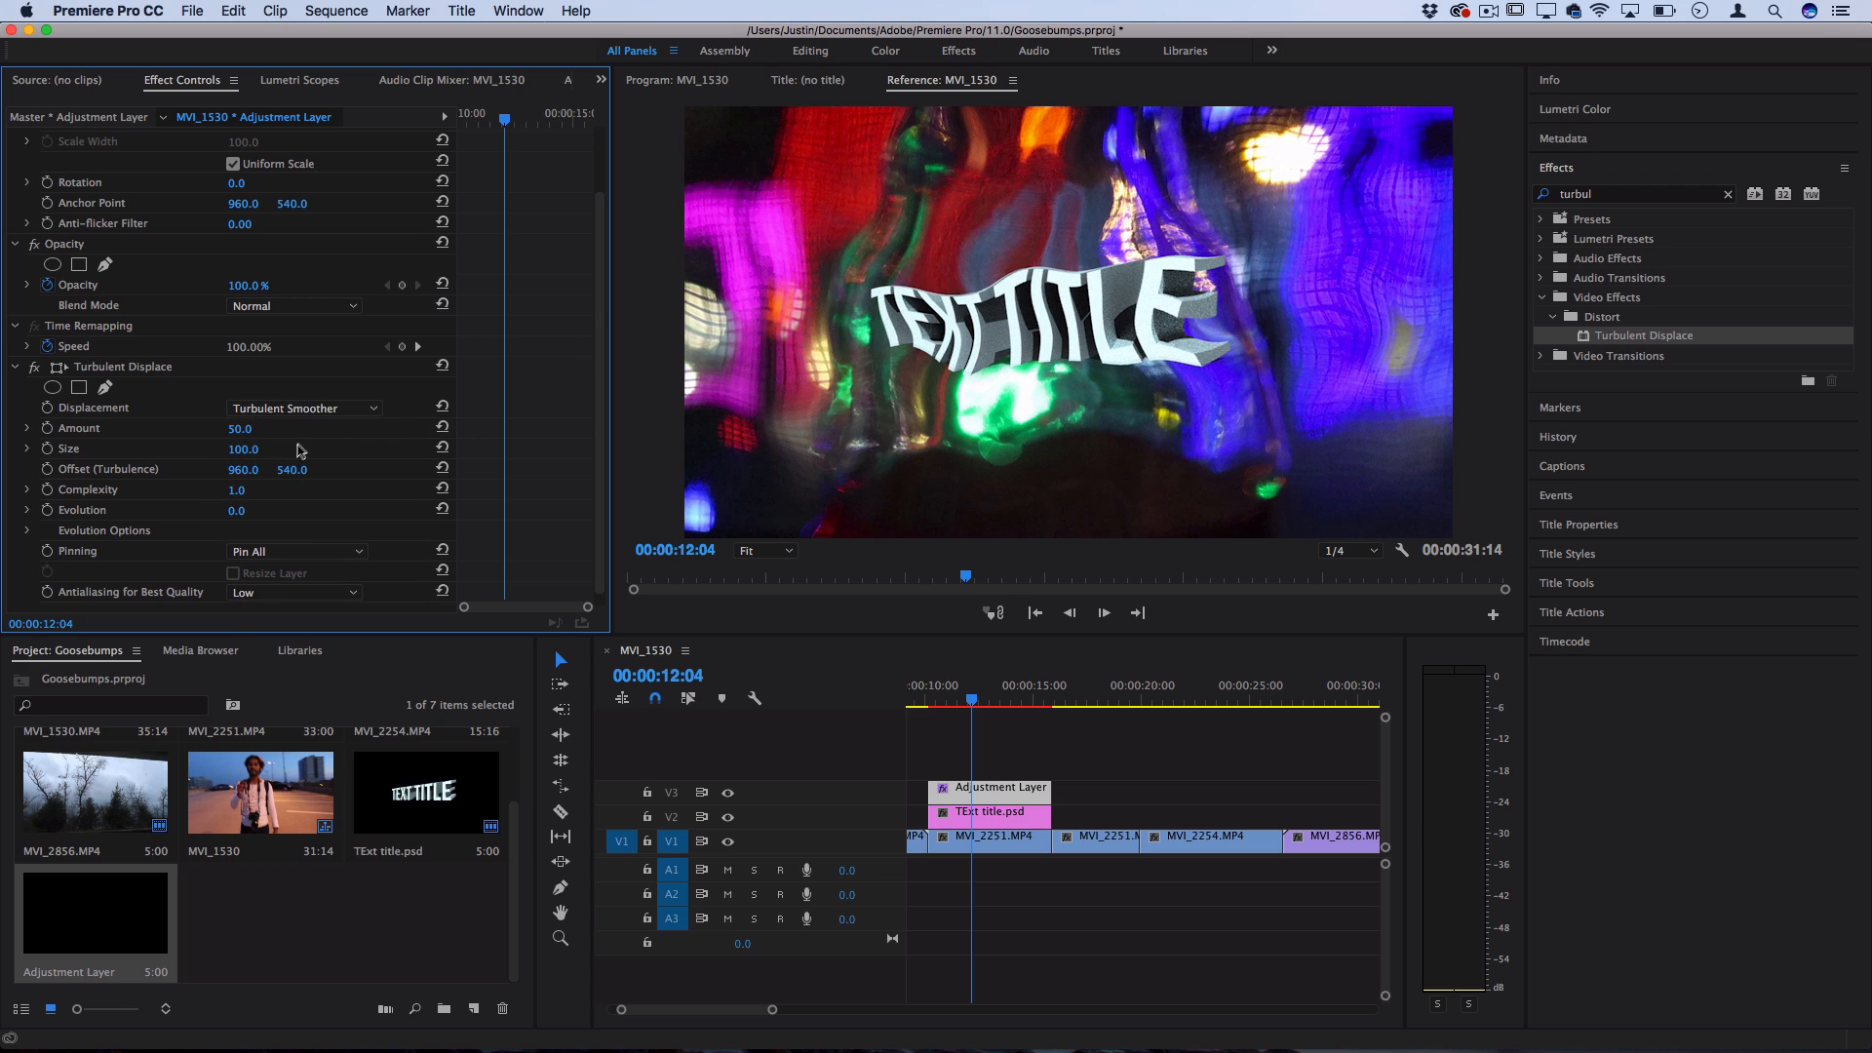
Step: Set Turbulent Displace's Amount to 60, Size to 33, Complexity to 6.6 and Evolution to 3x203.0°
{"action": "left_click_drag", "start_coordinate": [235, 435], "coordinate": [295, 434]}
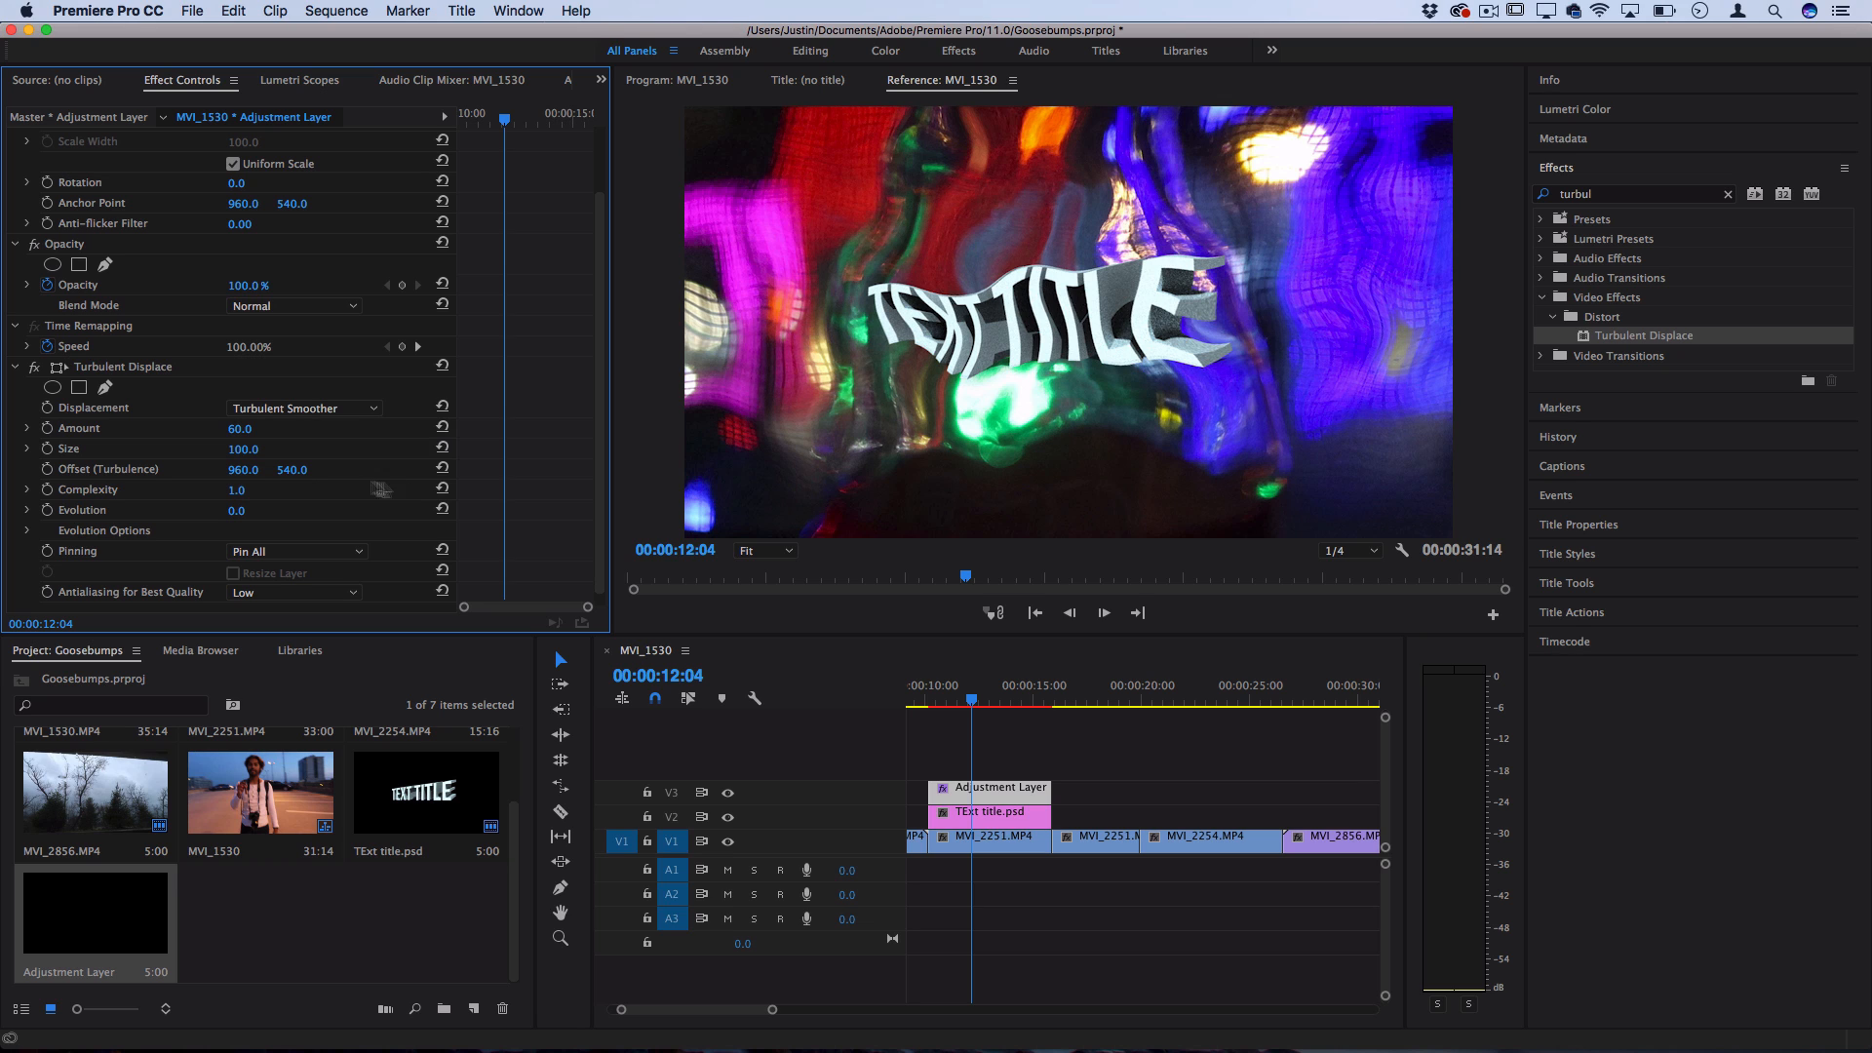
{"action": "left_click_drag", "start_coordinate": [241, 454], "coordinate": [279, 489]}
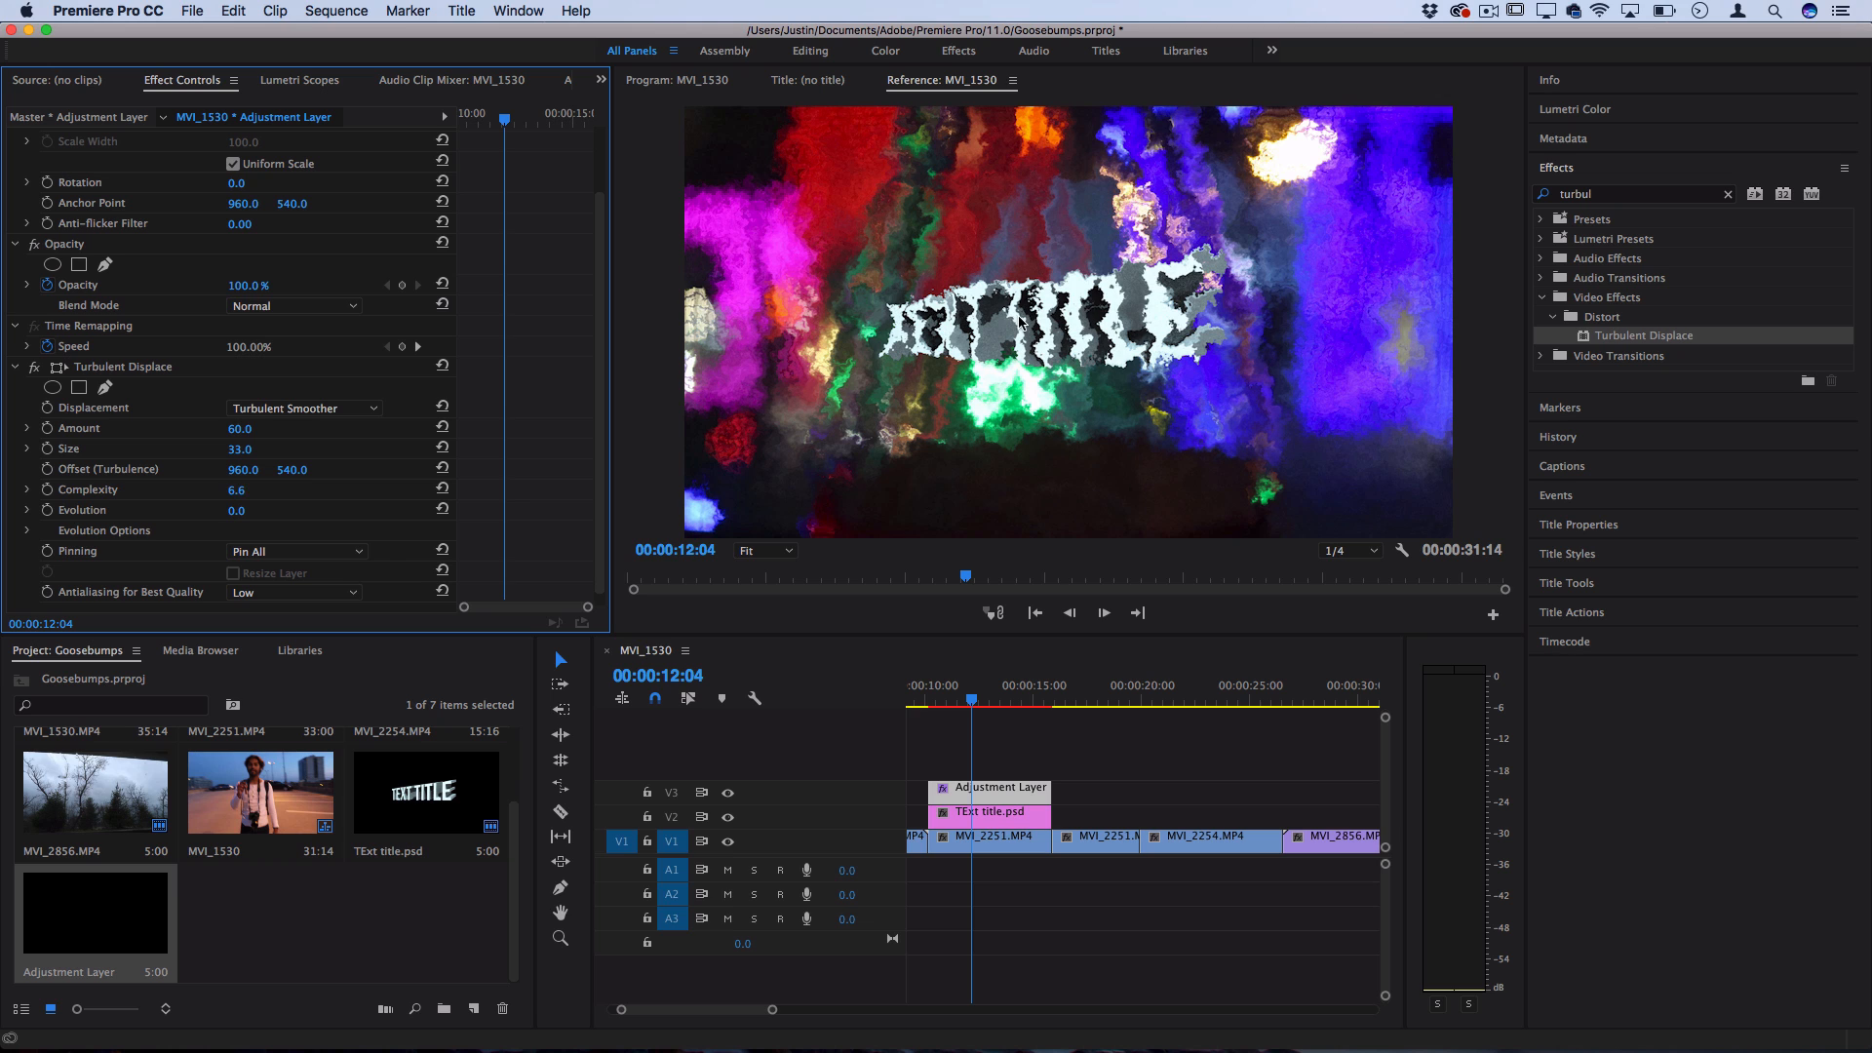
{"action": "left_click_drag", "start_coordinate": [256, 511], "coordinate": [262, 512]}
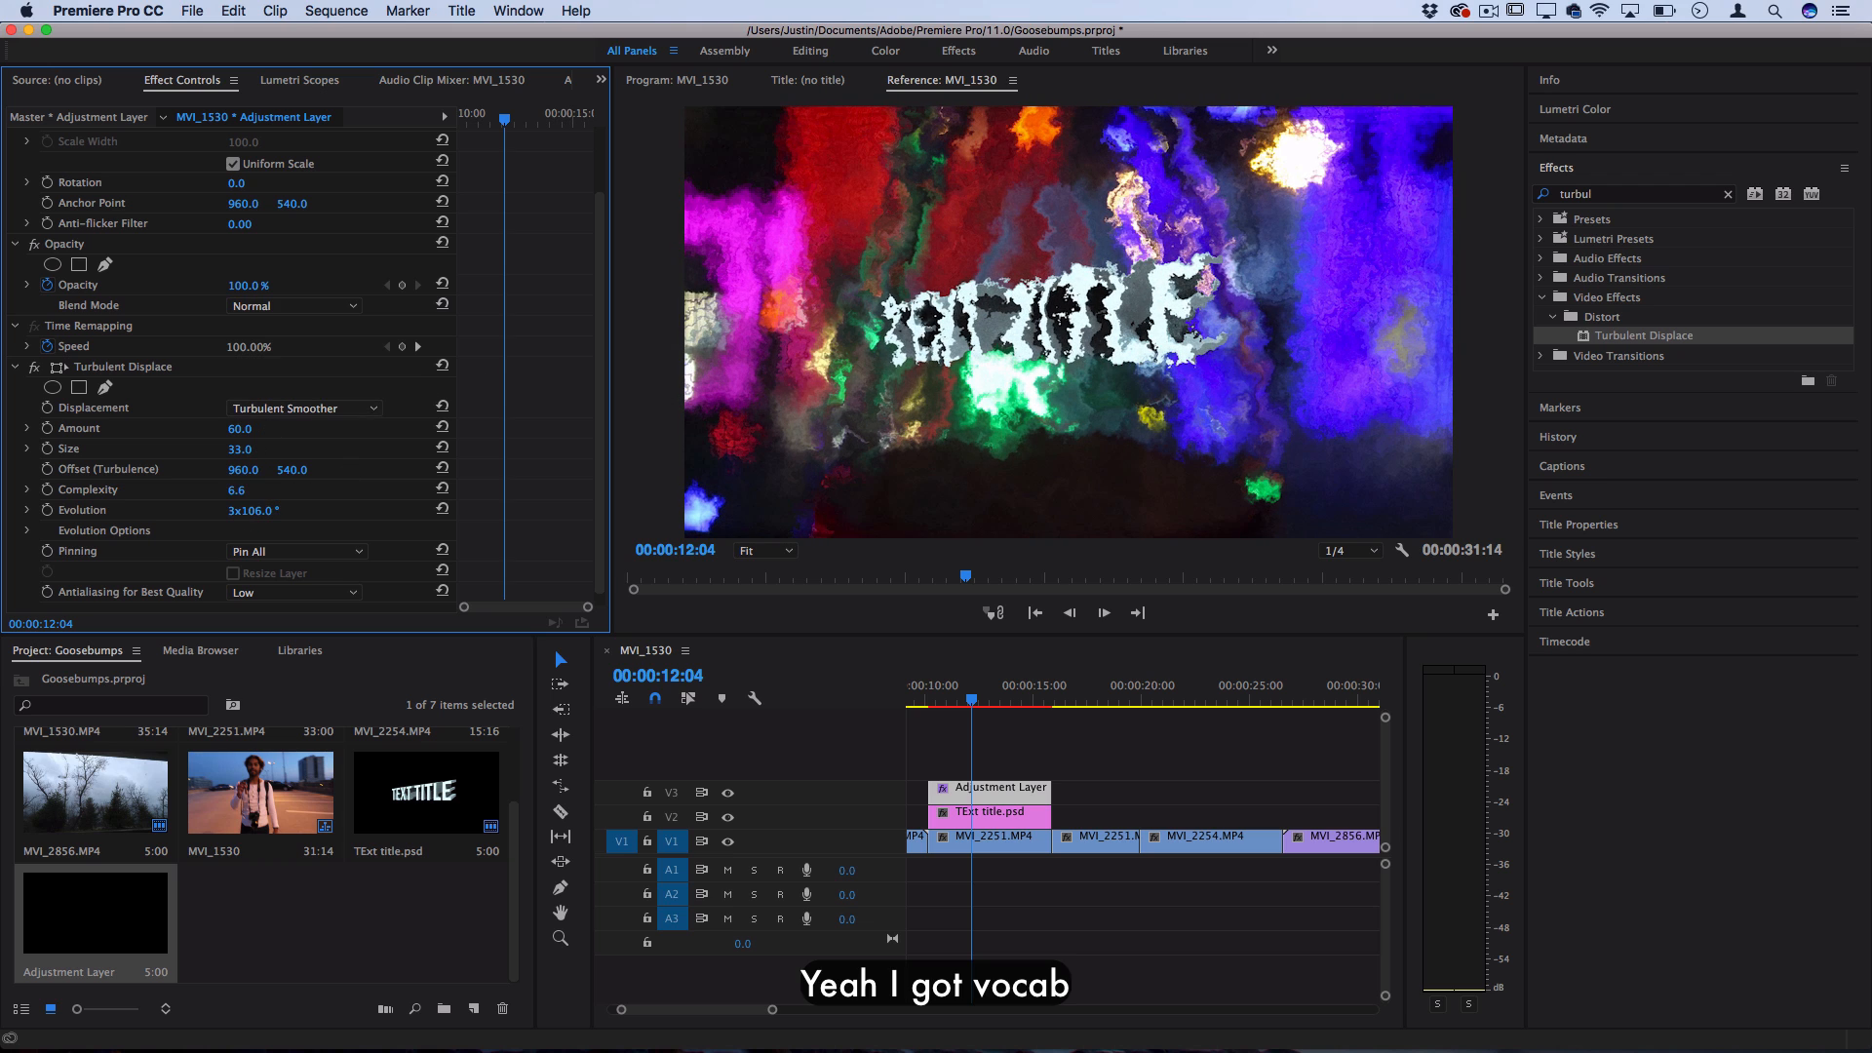
{"action": "left_click_drag", "start_coordinate": [244, 519], "coordinate": [260, 513]}
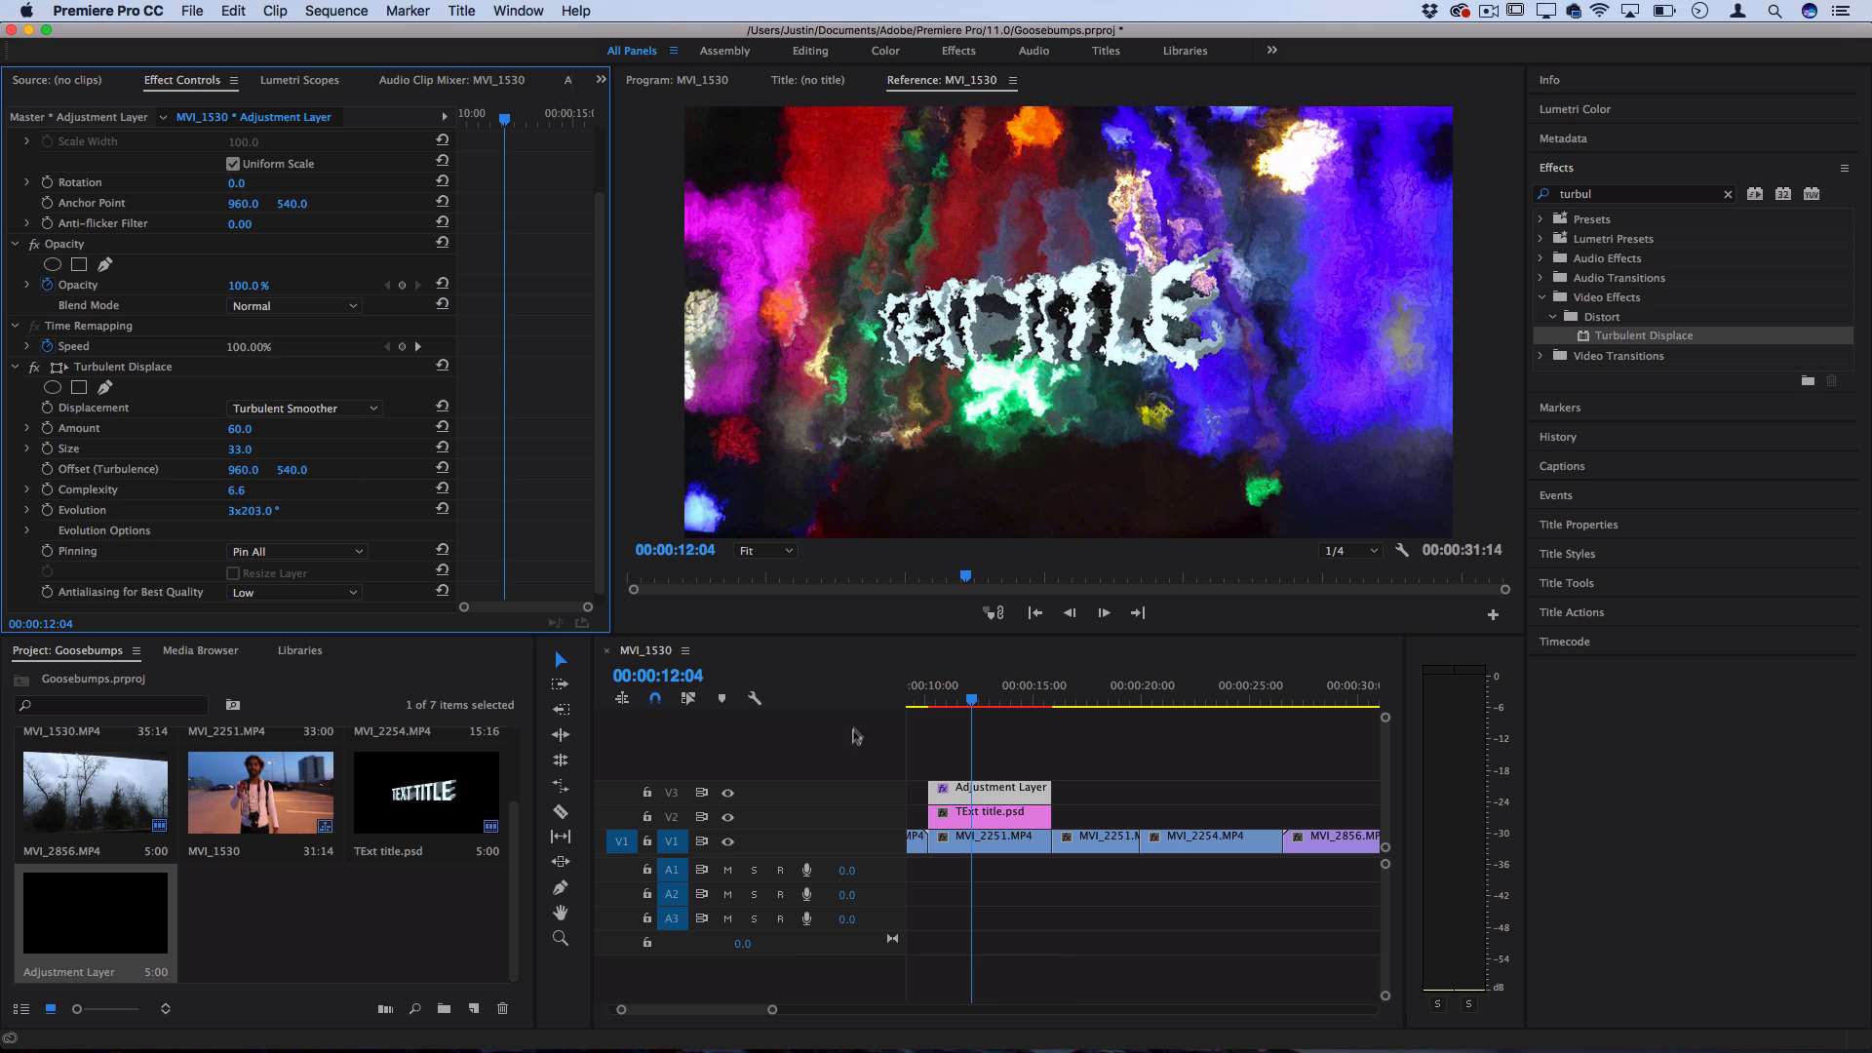
Step: Start Size and Evolution keyframes on Turbulent Displace at 00:00:10:04, and set Amount to 53, Size to 437 and Complexity to 3.3
{"action": "left_click_drag", "start_coordinate": [951, 702], "coordinate": [933, 704]}
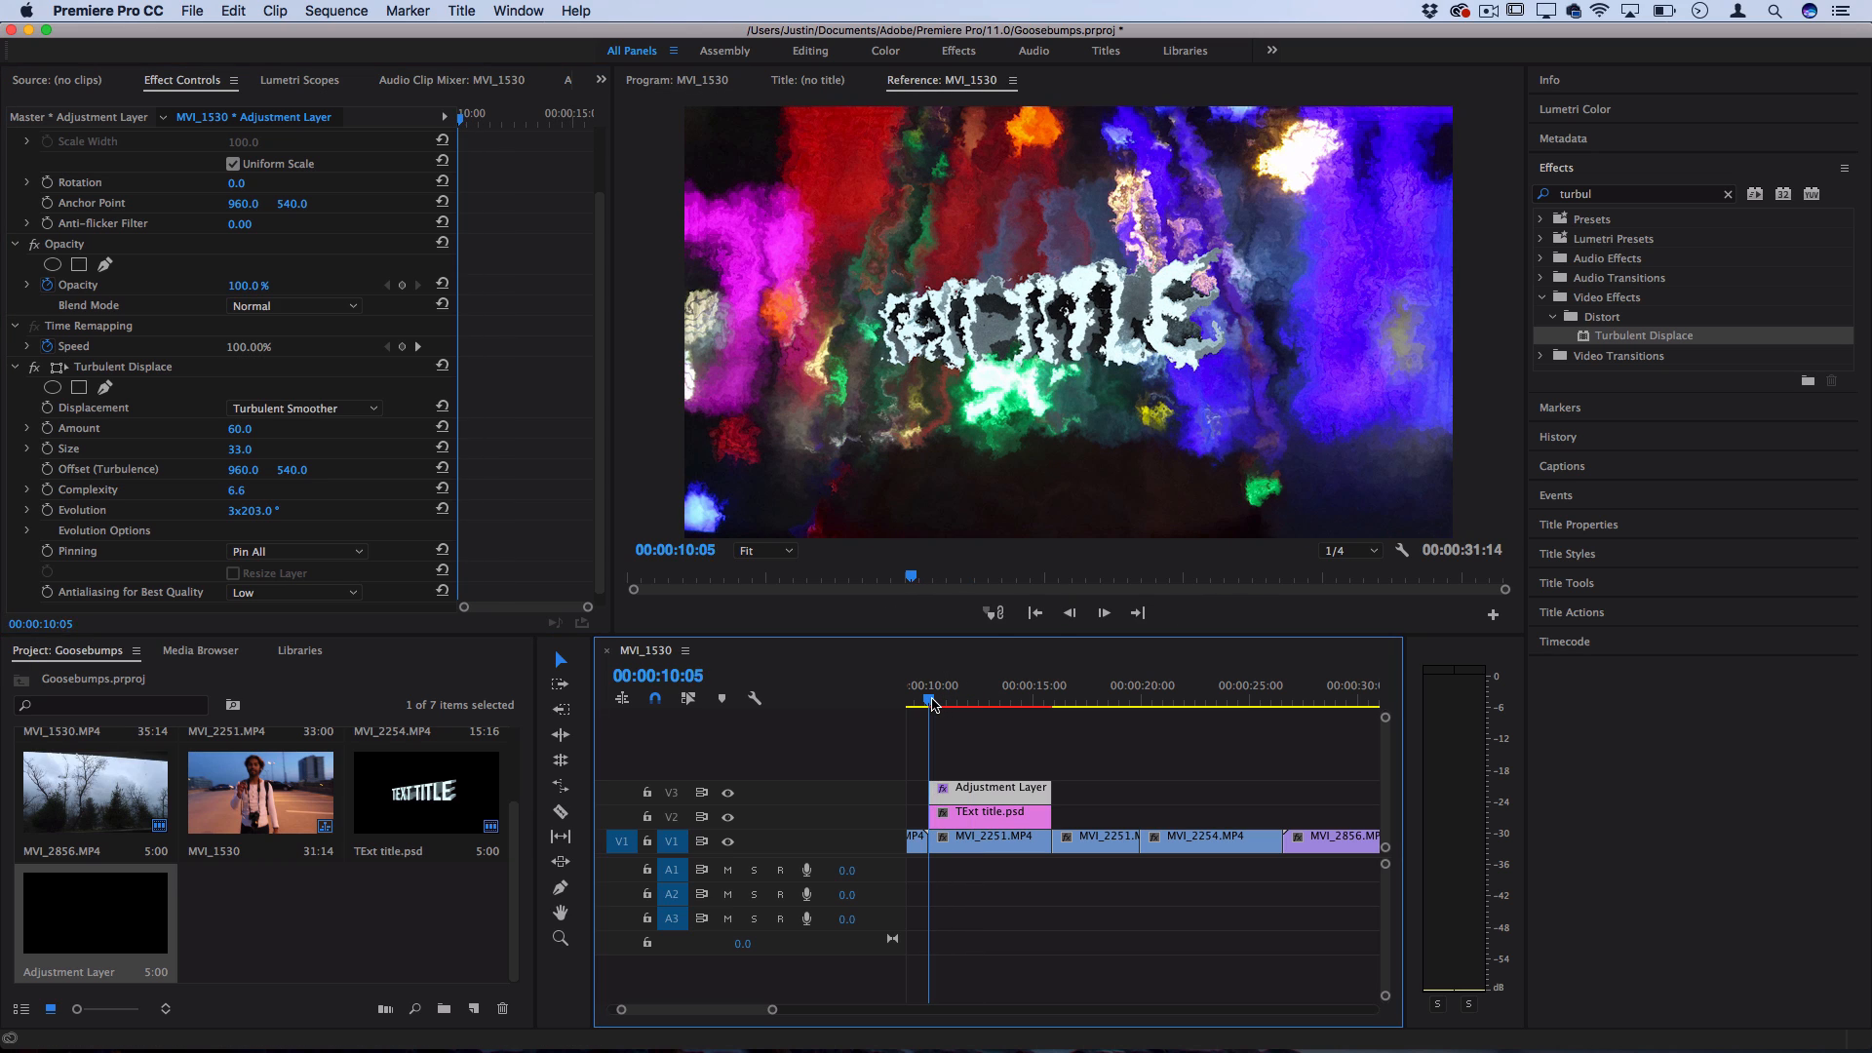
{"action": "key", "text": "space"}
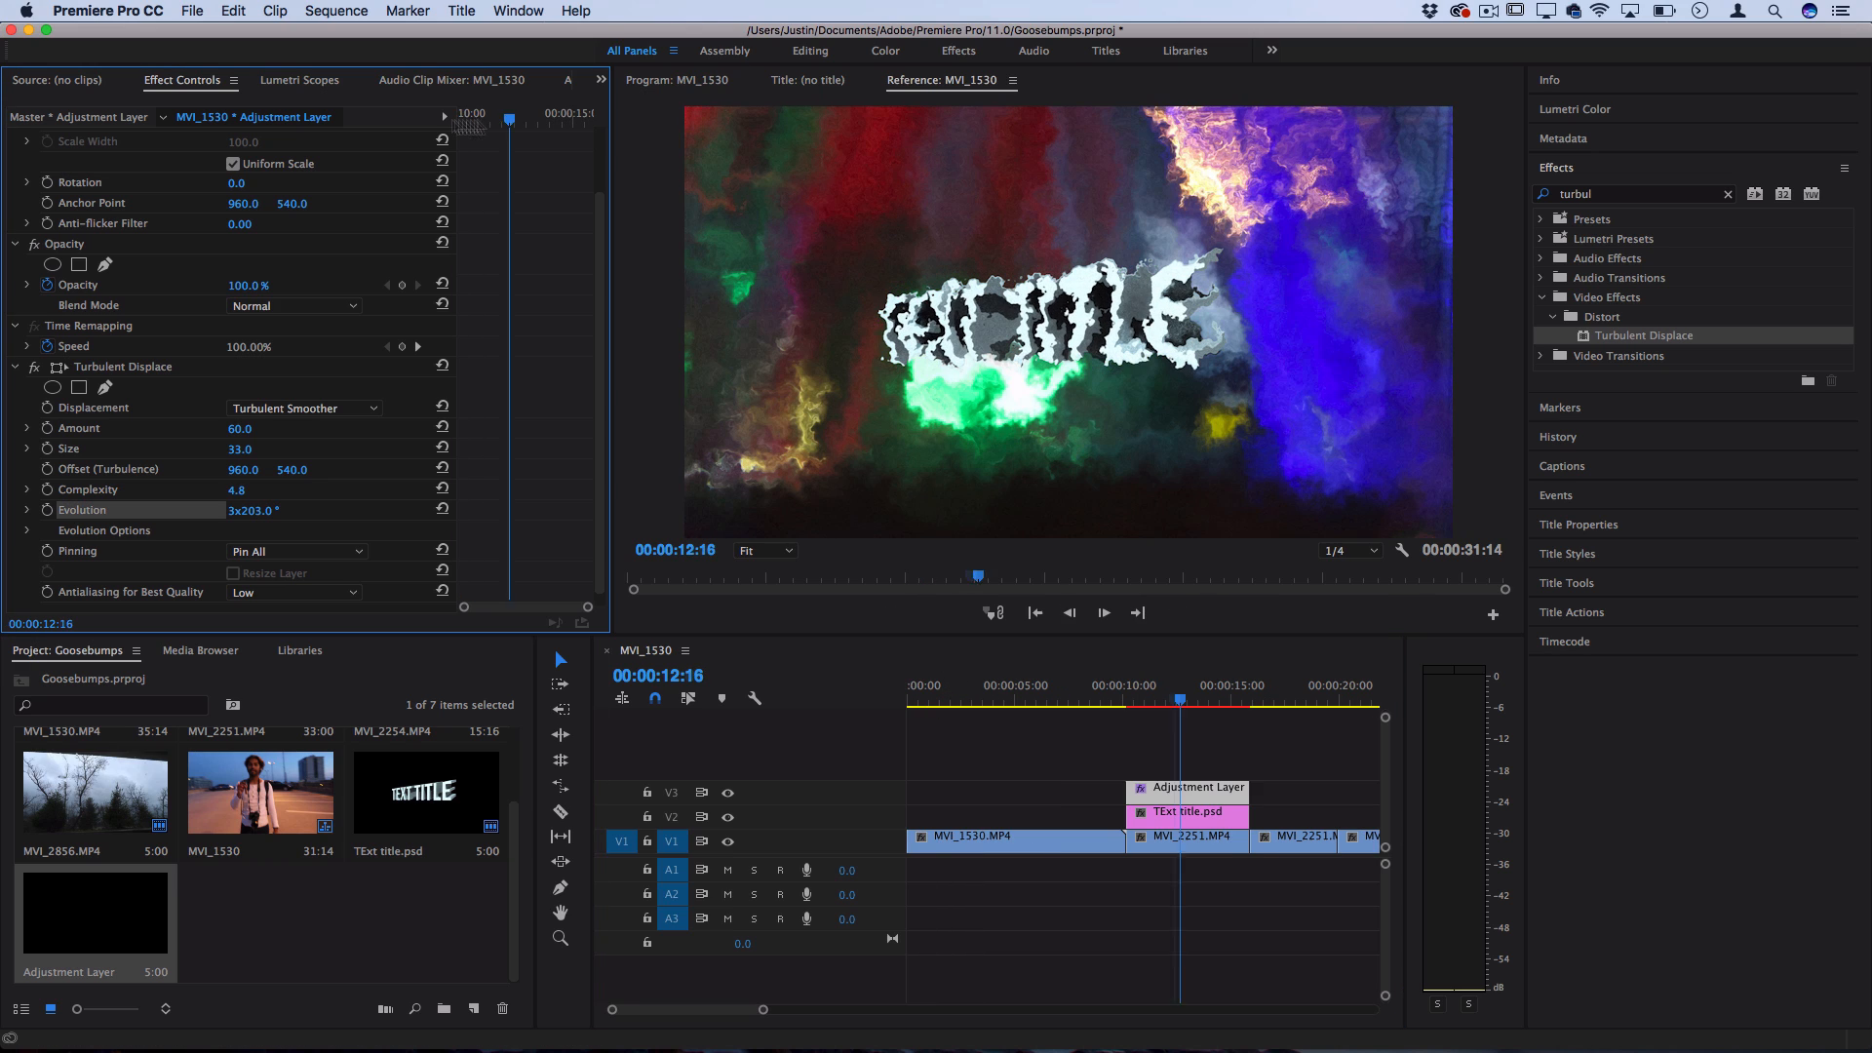
{"action": "left_click_drag", "start_coordinate": [511, 117], "coordinate": [281, 127]}
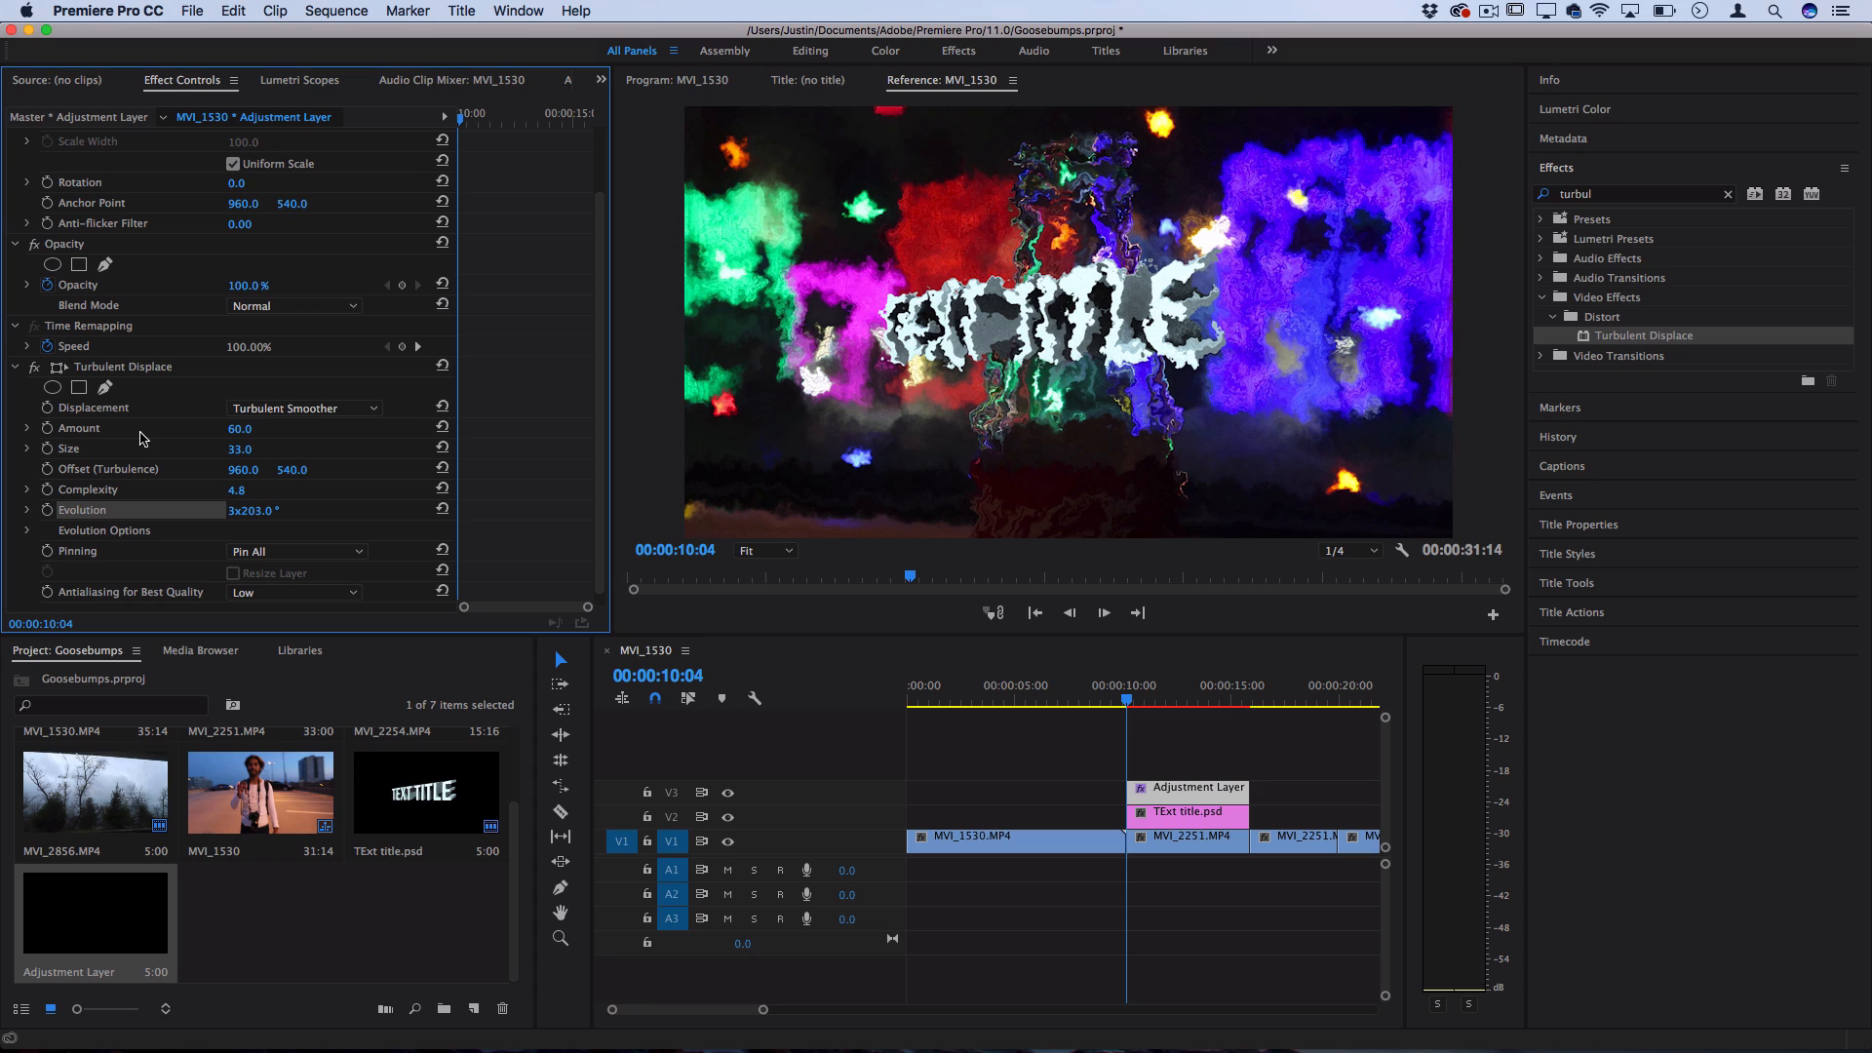
{"action": "left_click", "coordinate": [46, 448]}
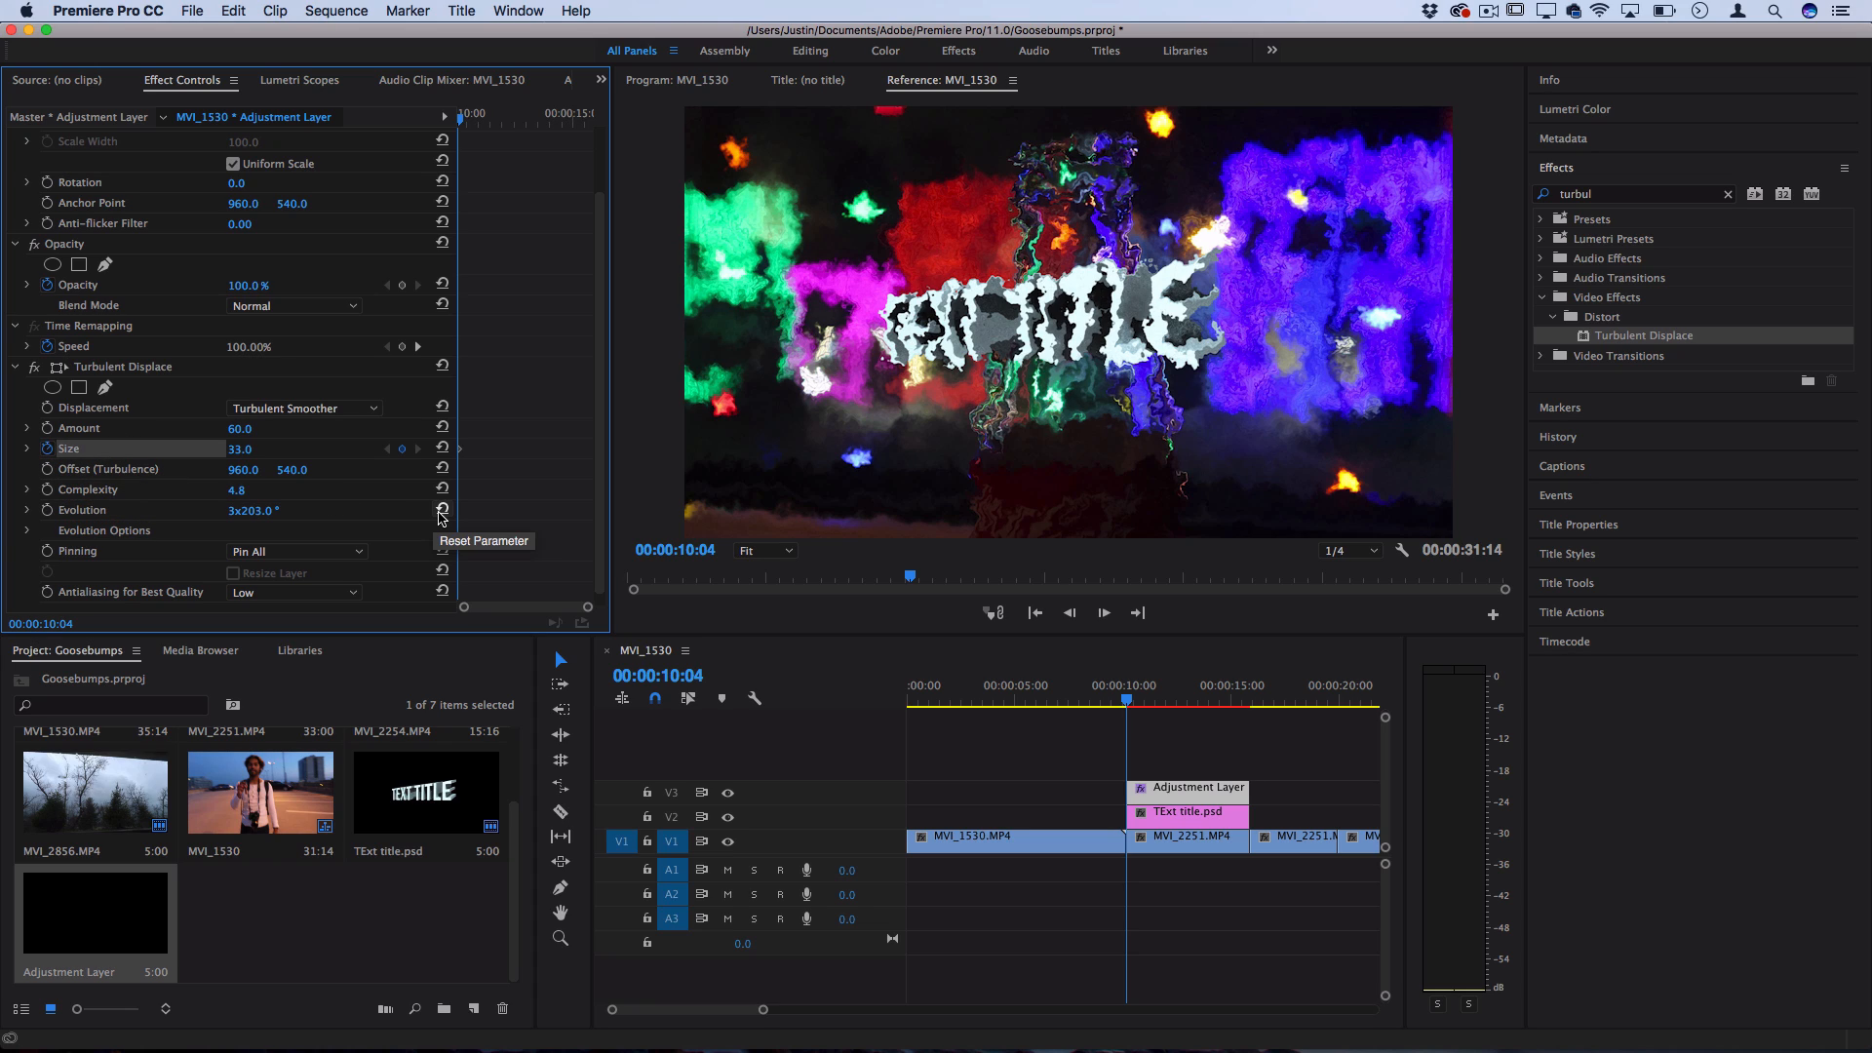
{"action": "left_click", "coordinate": [49, 509]}
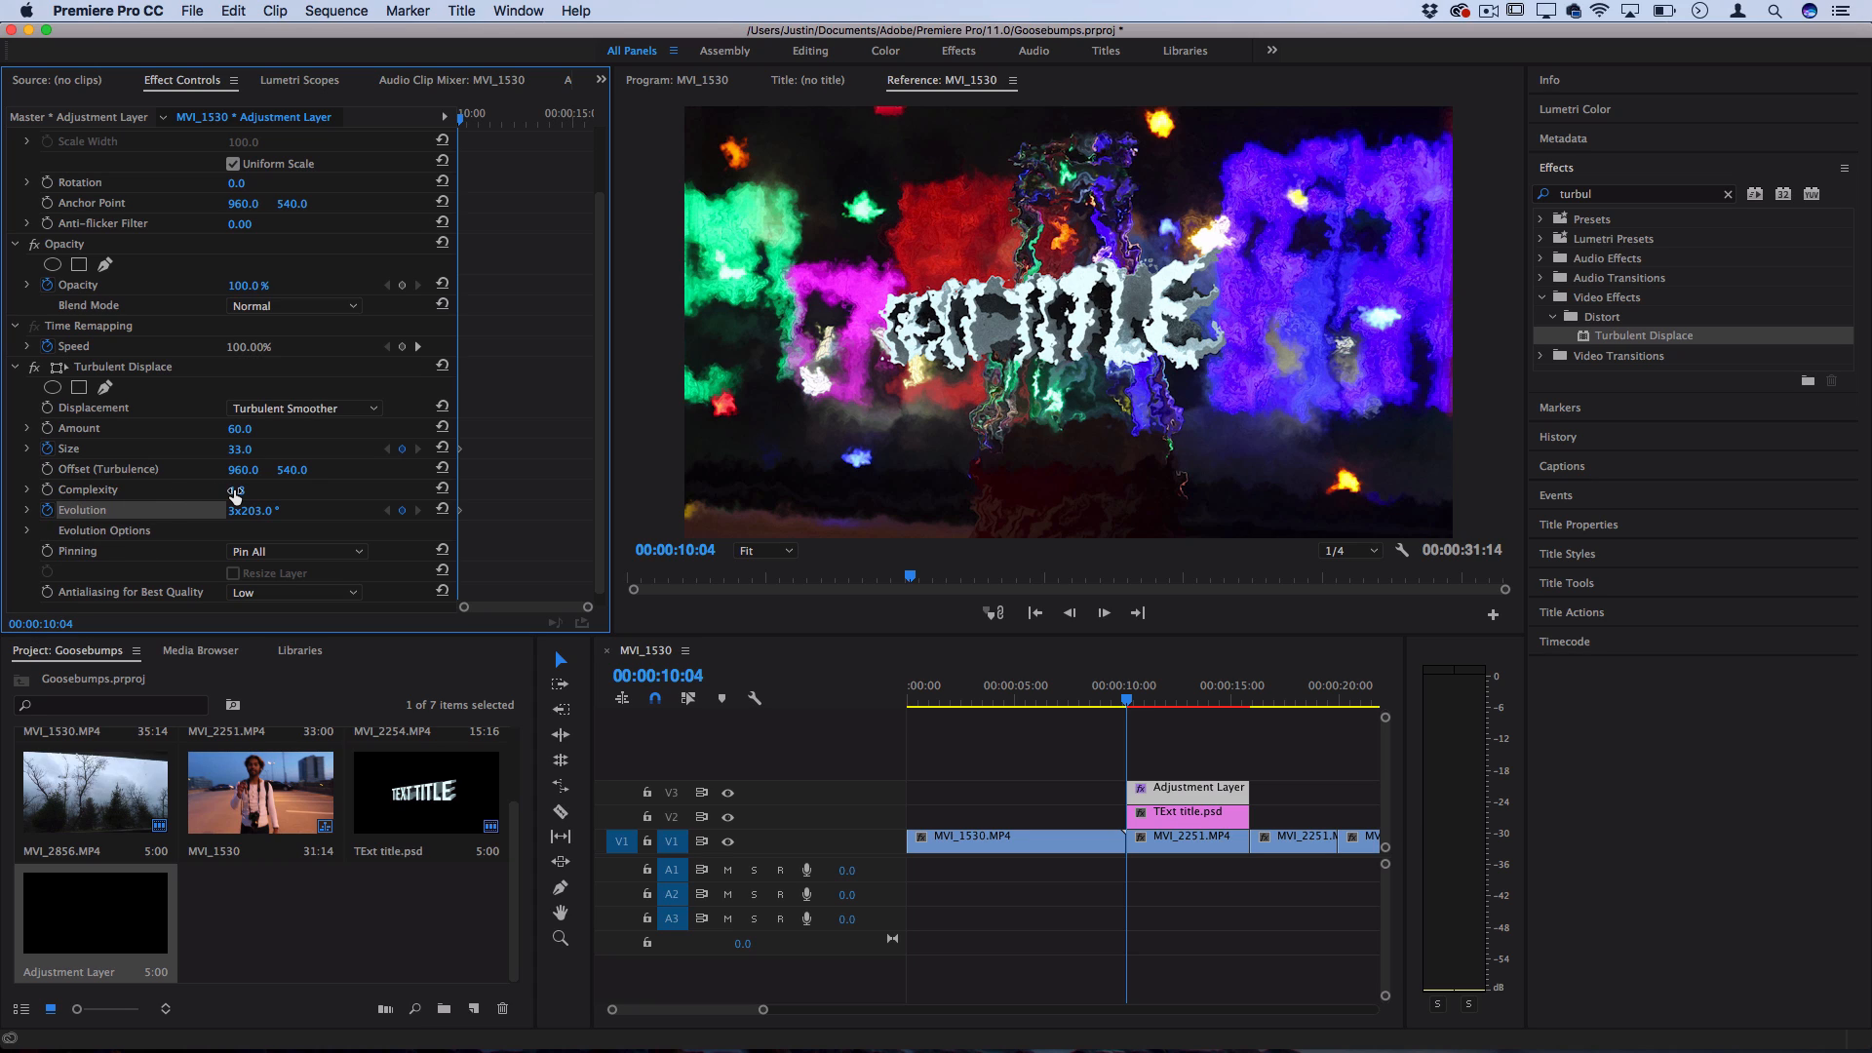
{"action": "mouse_move", "coordinate": [237, 430]}
{"action": "left_mouse_down"}
{"action": "mouse_move", "coordinate": [310, 431]}
{"action": "mouse_move", "coordinate": [231, 431]}
{"action": "left_mouse_up"}
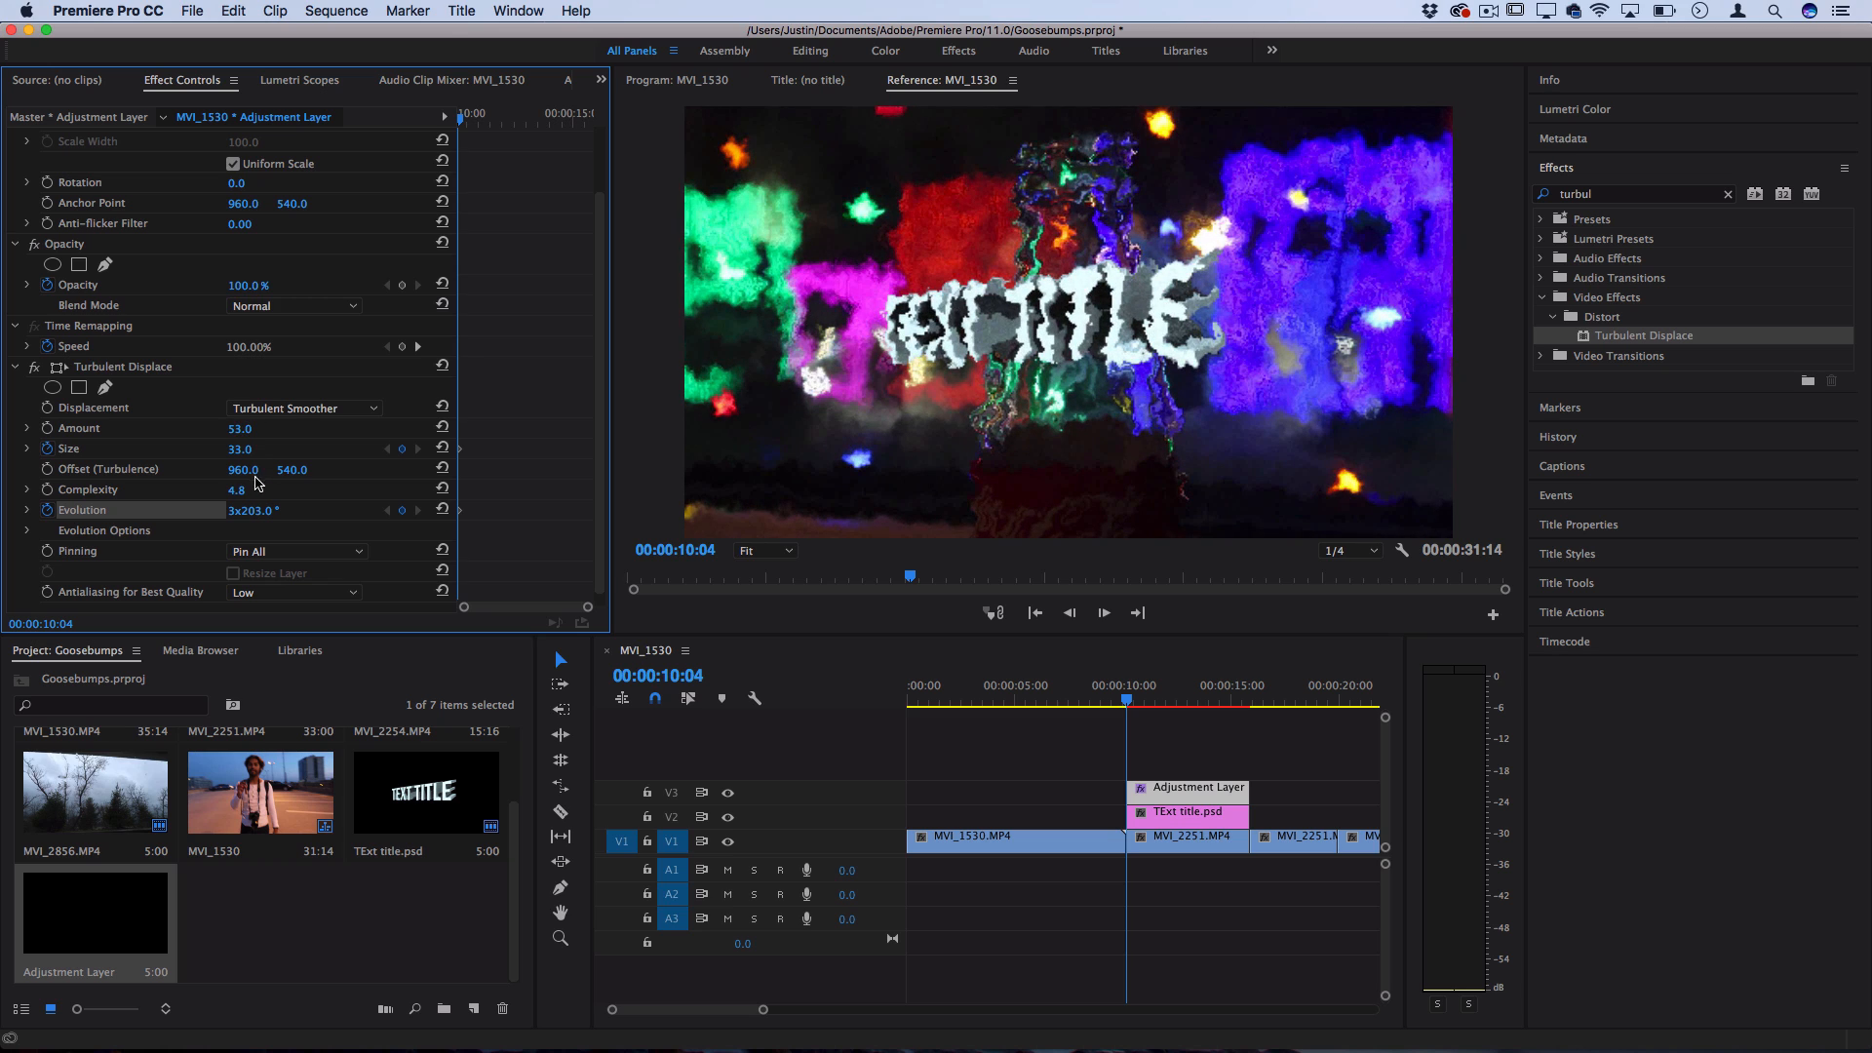
{"action": "left_click_drag", "start_coordinate": [235, 491], "coordinate": [971, 635]}
Step: Keyframe Turbulent Displace's Size to 2 and Evolution to 5x127.0° at 00:00:14:12
{"action": "left_click_drag", "start_coordinate": [1169, 698], "coordinate": [1198, 696]}
{"action": "left_click_drag", "start_coordinate": [551, 117], "coordinate": [564, 130]}
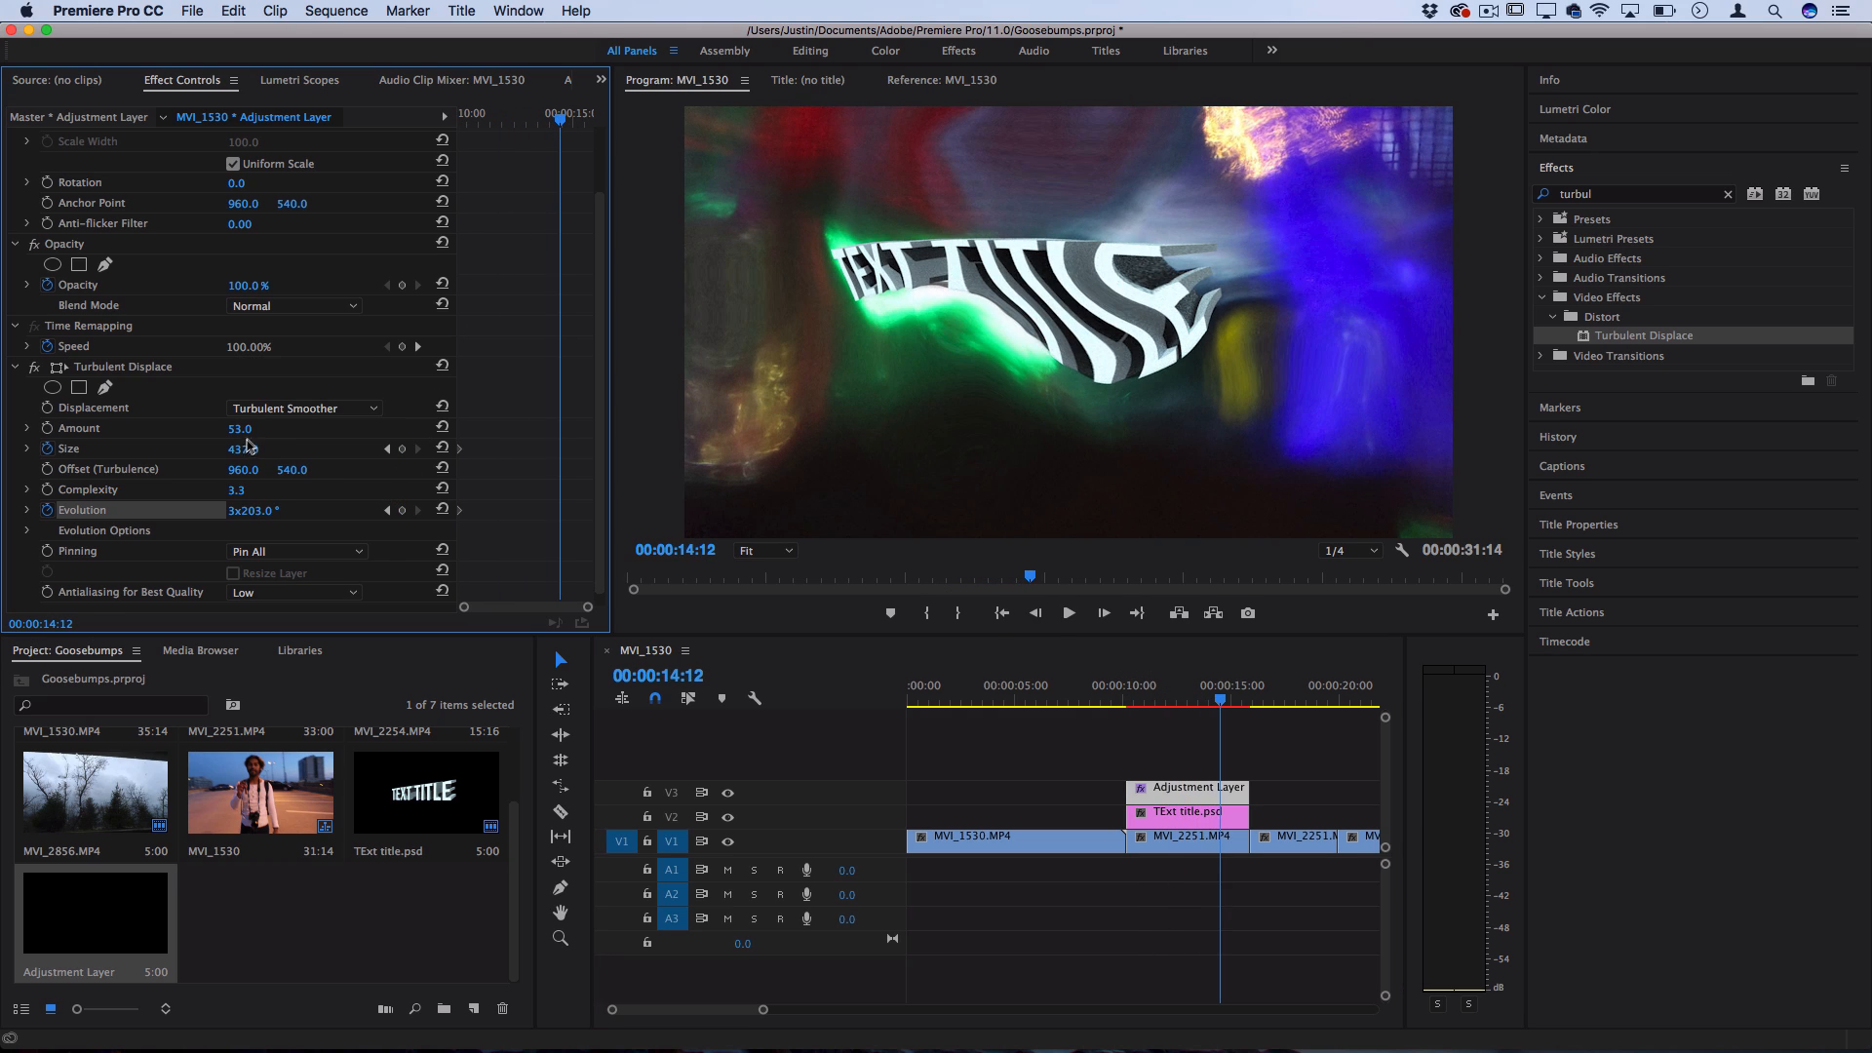
{"action": "left_click_drag", "start_coordinate": [246, 454], "coordinate": [2, 454]}
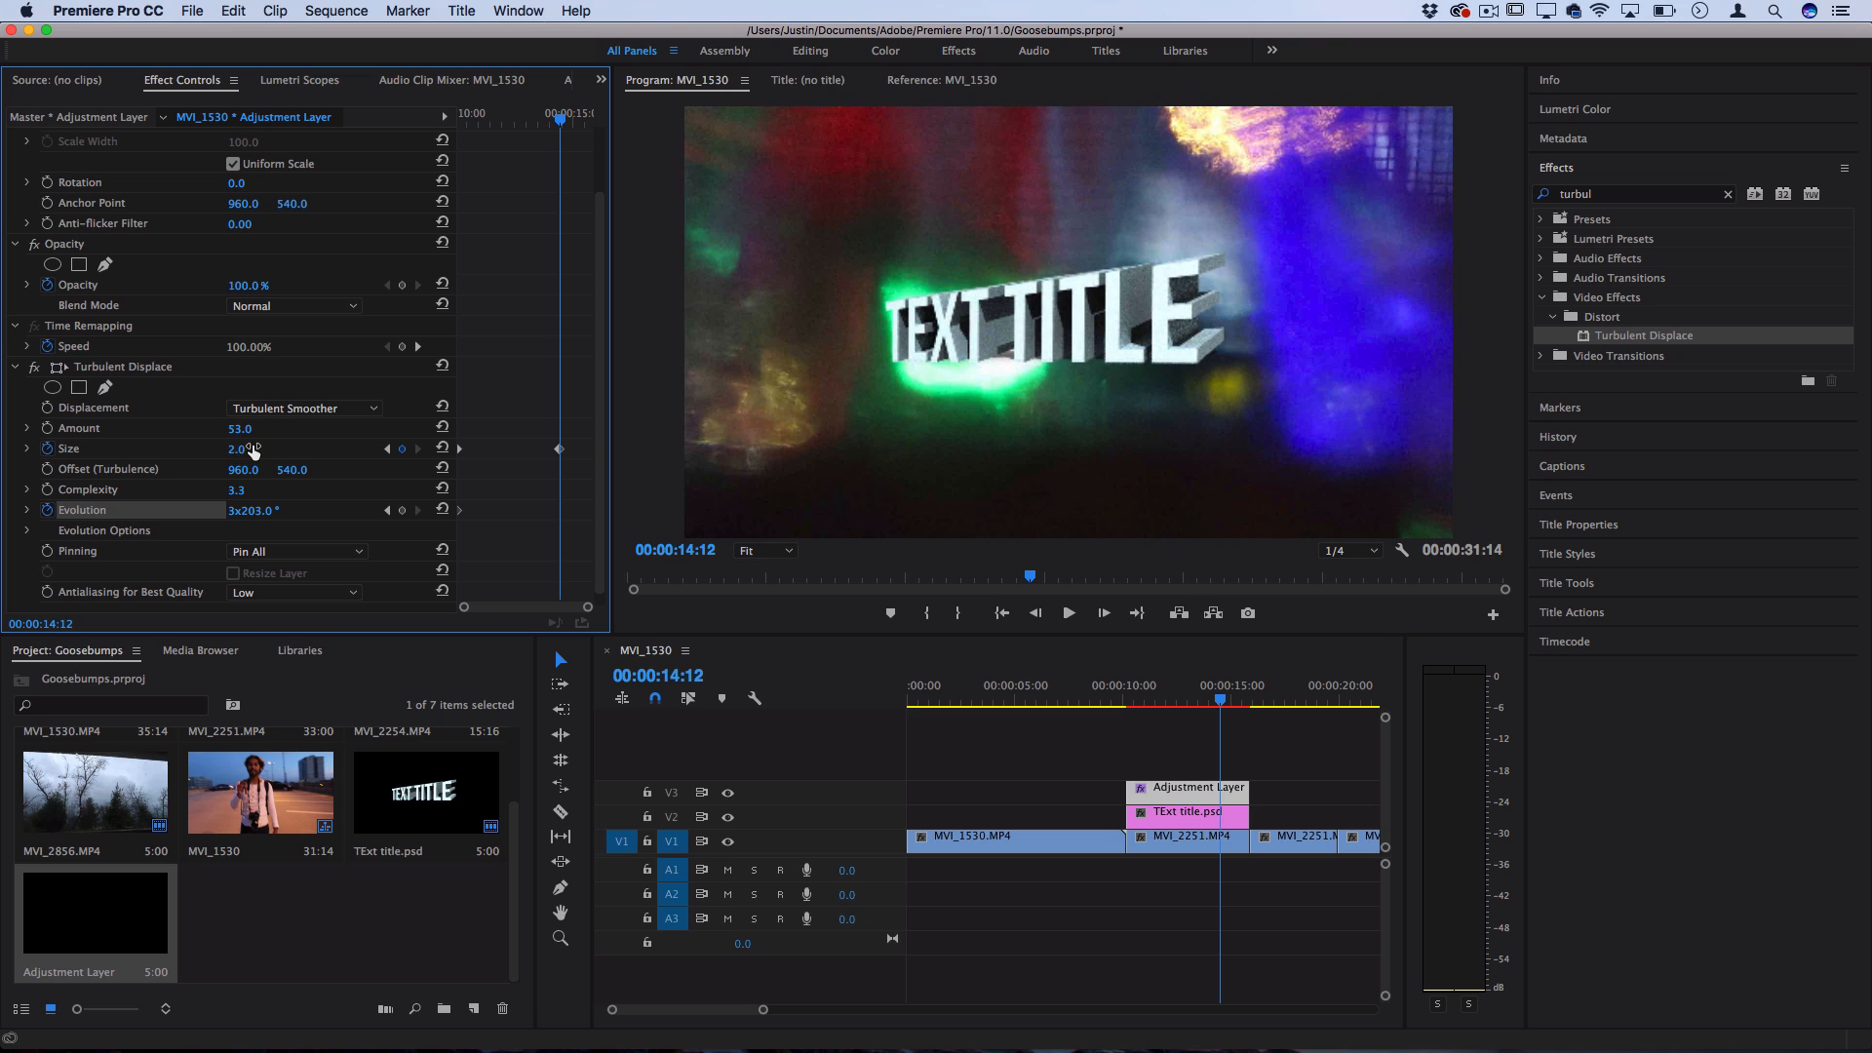
{"action": "left_click_drag", "start_coordinate": [245, 511], "coordinate": [390, 517]}
{"action": "left_click_drag", "start_coordinate": [244, 512], "coordinate": [203, 511]}
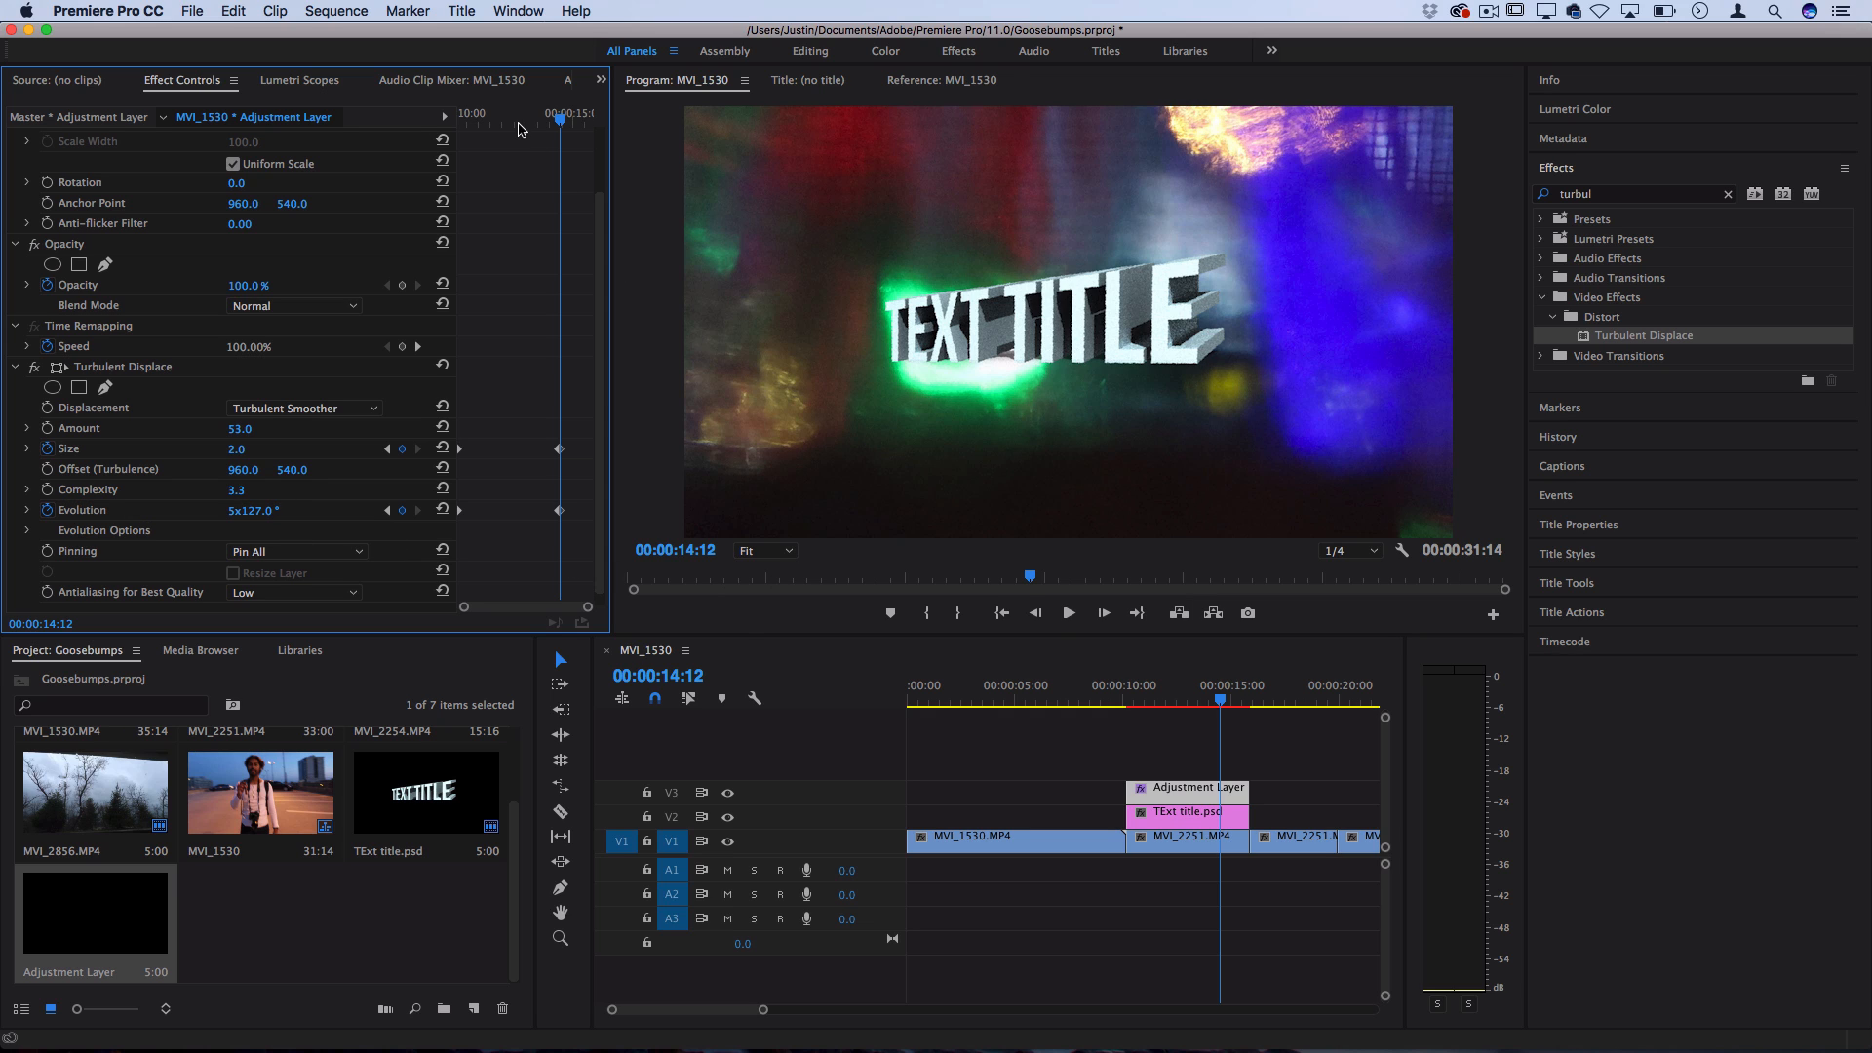
Step: Move the ending Size and Evolution keyframes earlier to about 00:00:12:12, and play back the title's distortion
{"action": "left_click_drag", "start_coordinate": [520, 117], "coordinate": [223, 121]}
{"action": "key", "text": "space"}
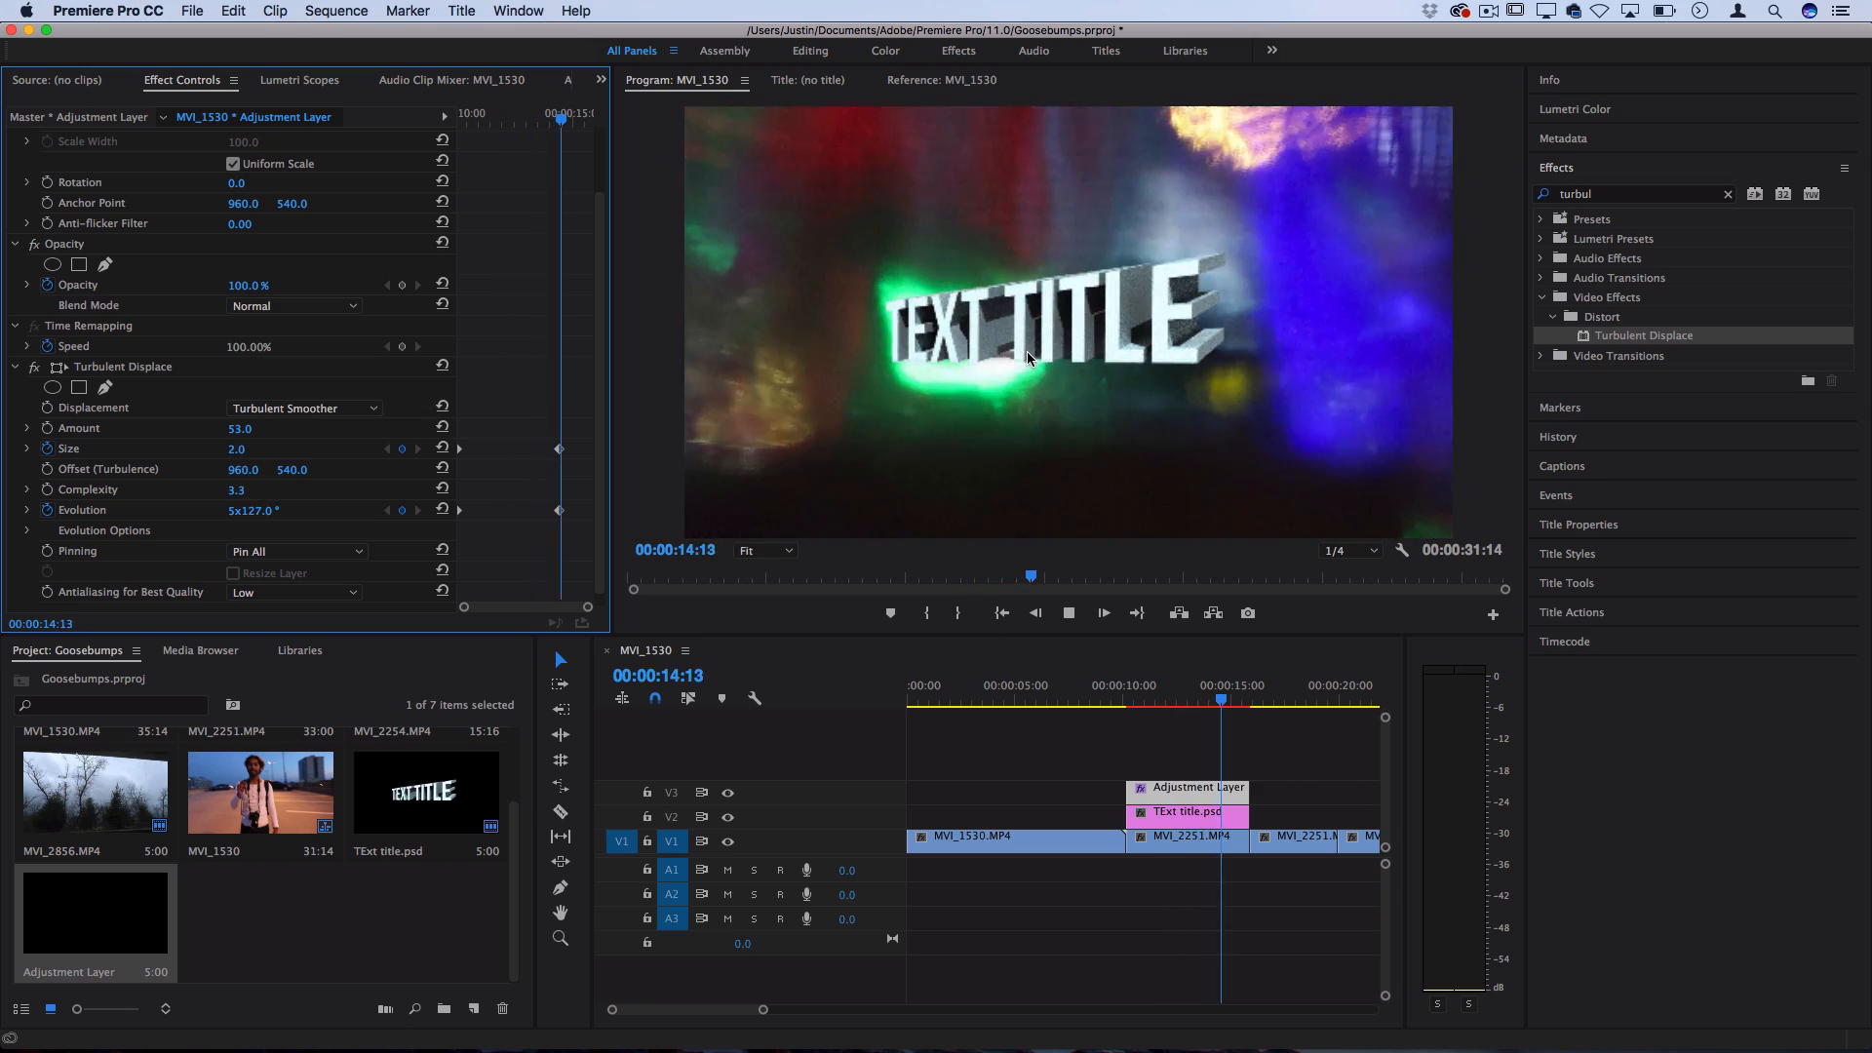
{"action": "key", "text": "space"}
{"action": "left_click", "coordinate": [488, 117]}
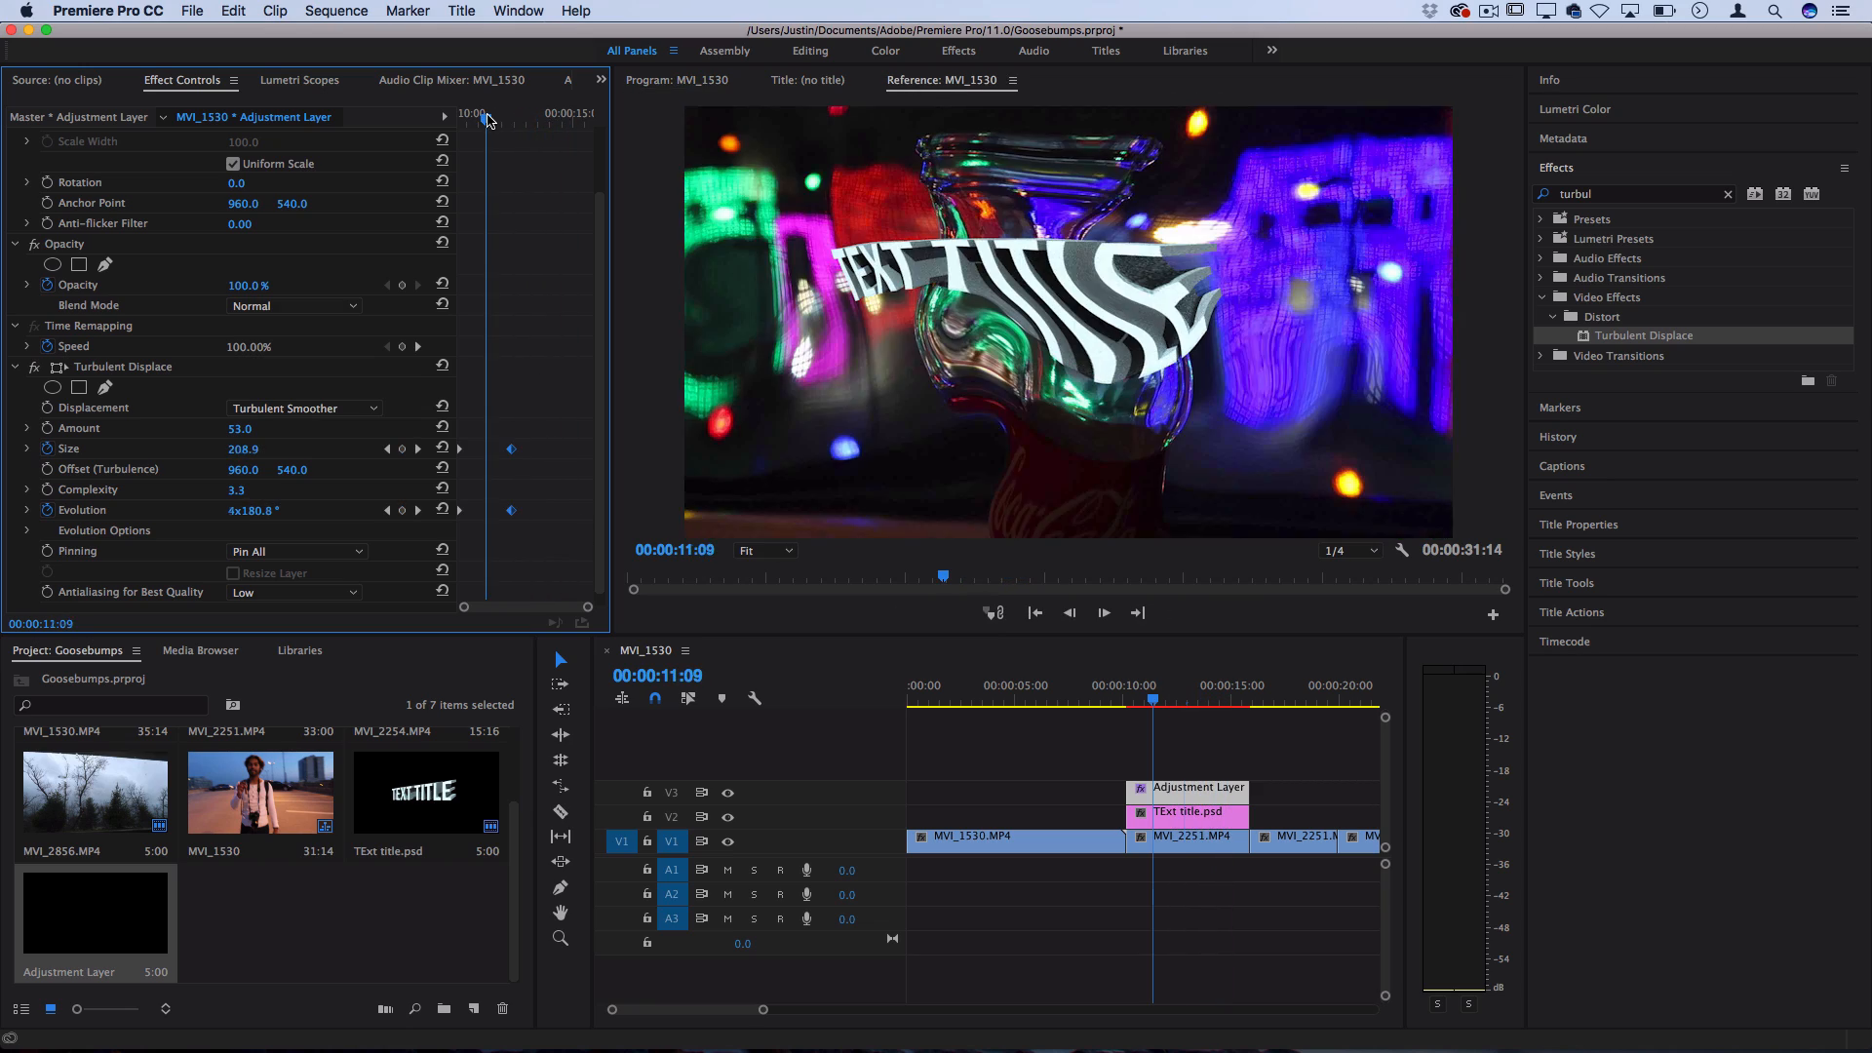
{"action": "key", "text": "space"}
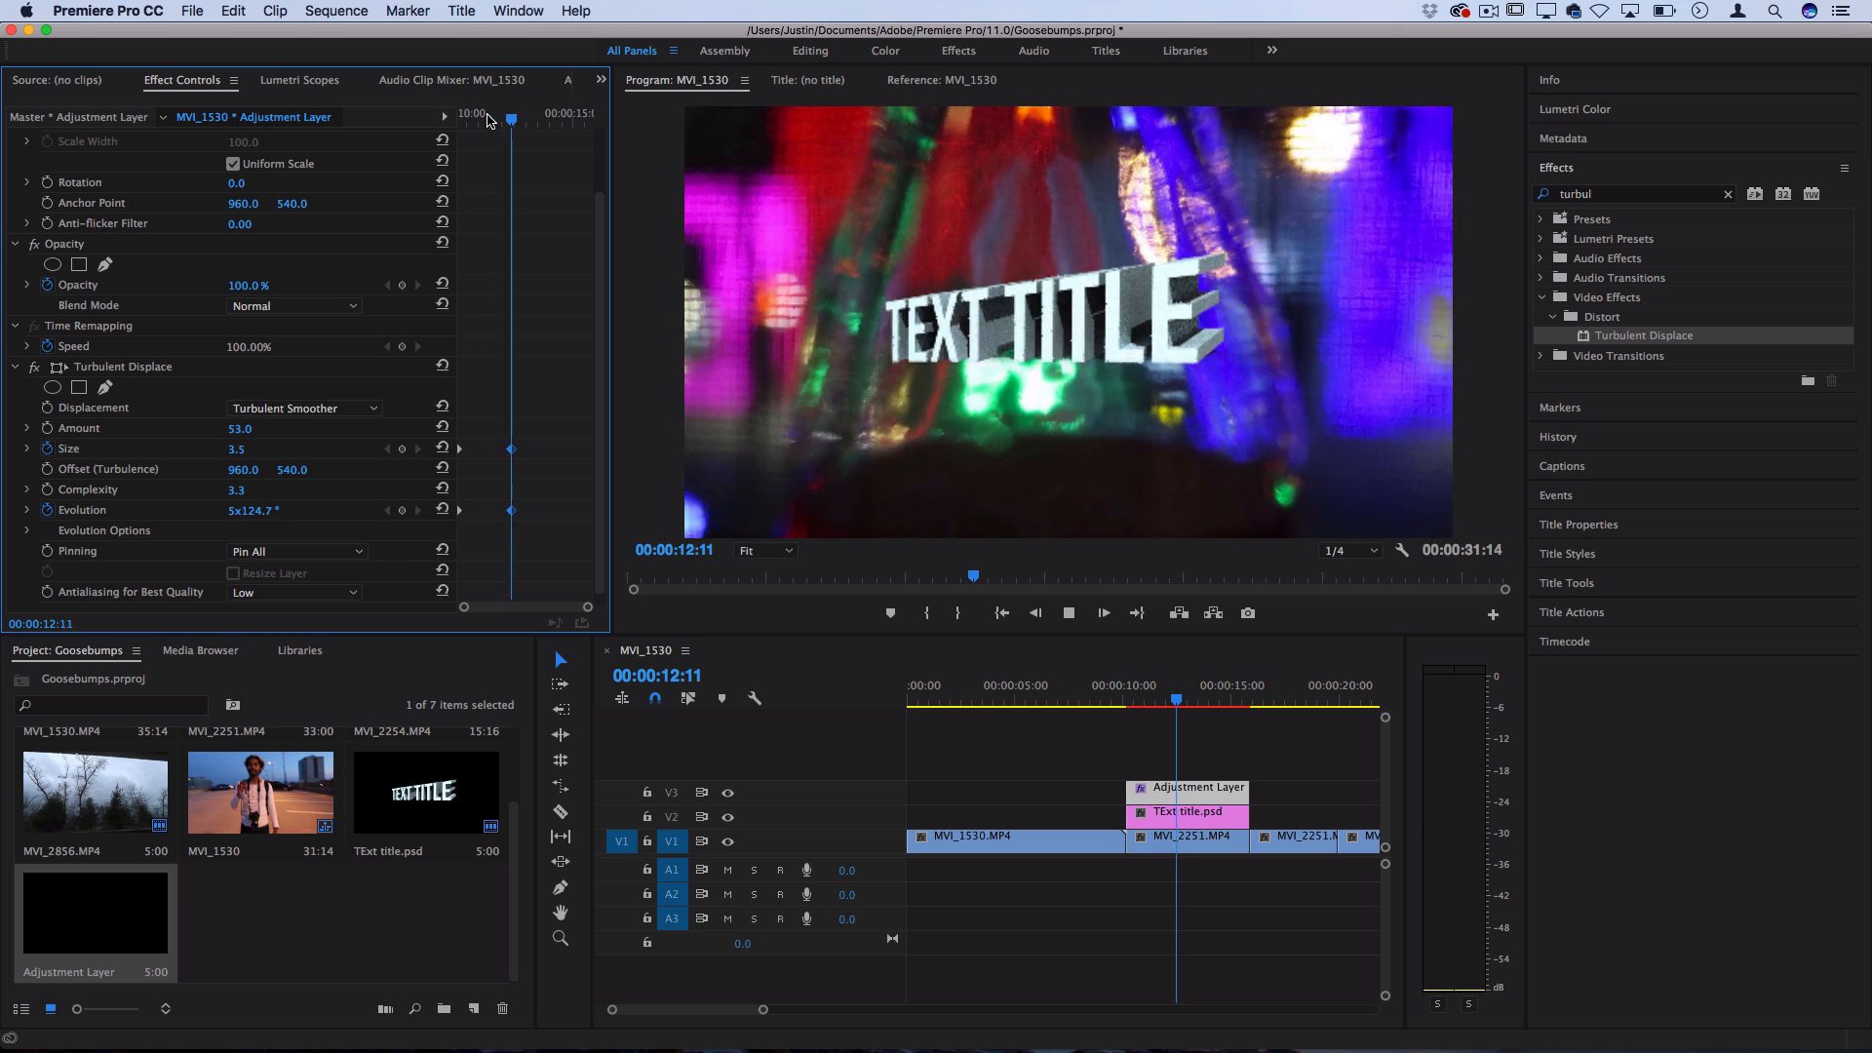
{"action": "key", "text": "space"}
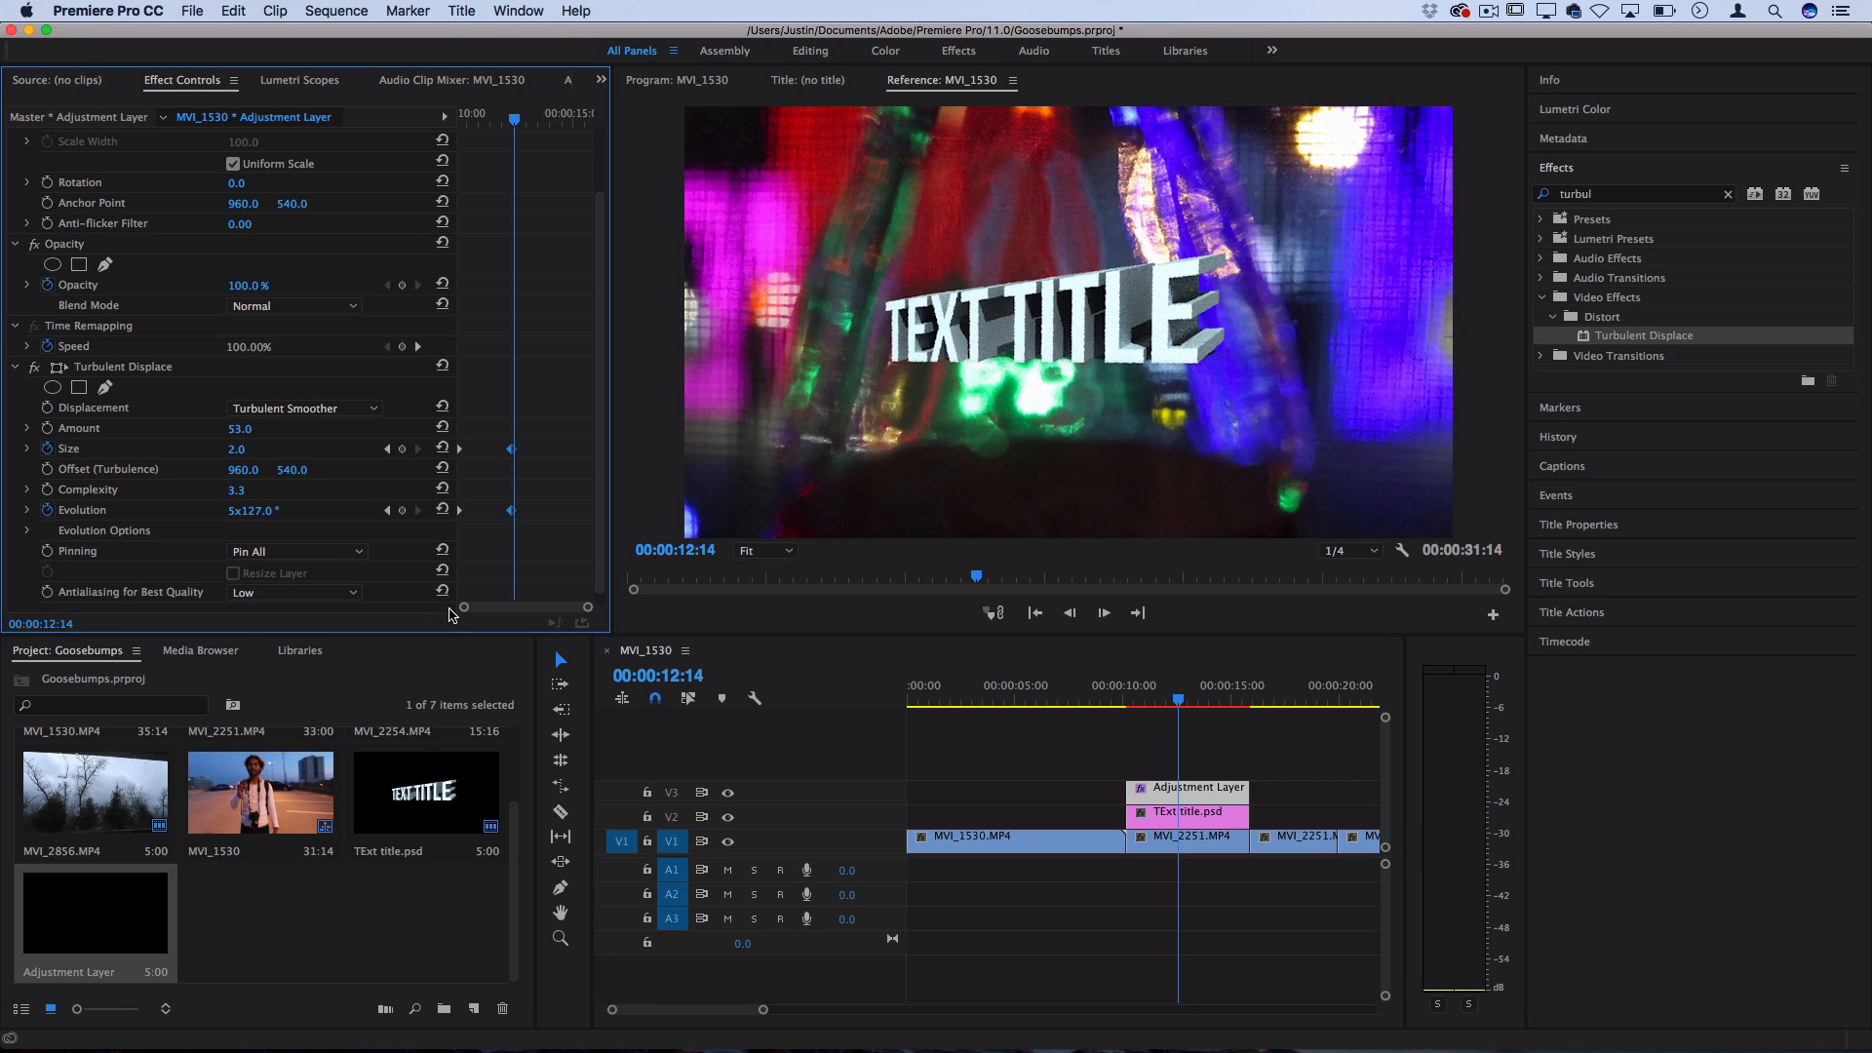
Step: Find the Color Balance (HLS) effect among the Color Correction video effects and apply it to the MVI_1530.MP4 clip on V1
{"action": "left_click", "coordinate": [930, 700]}
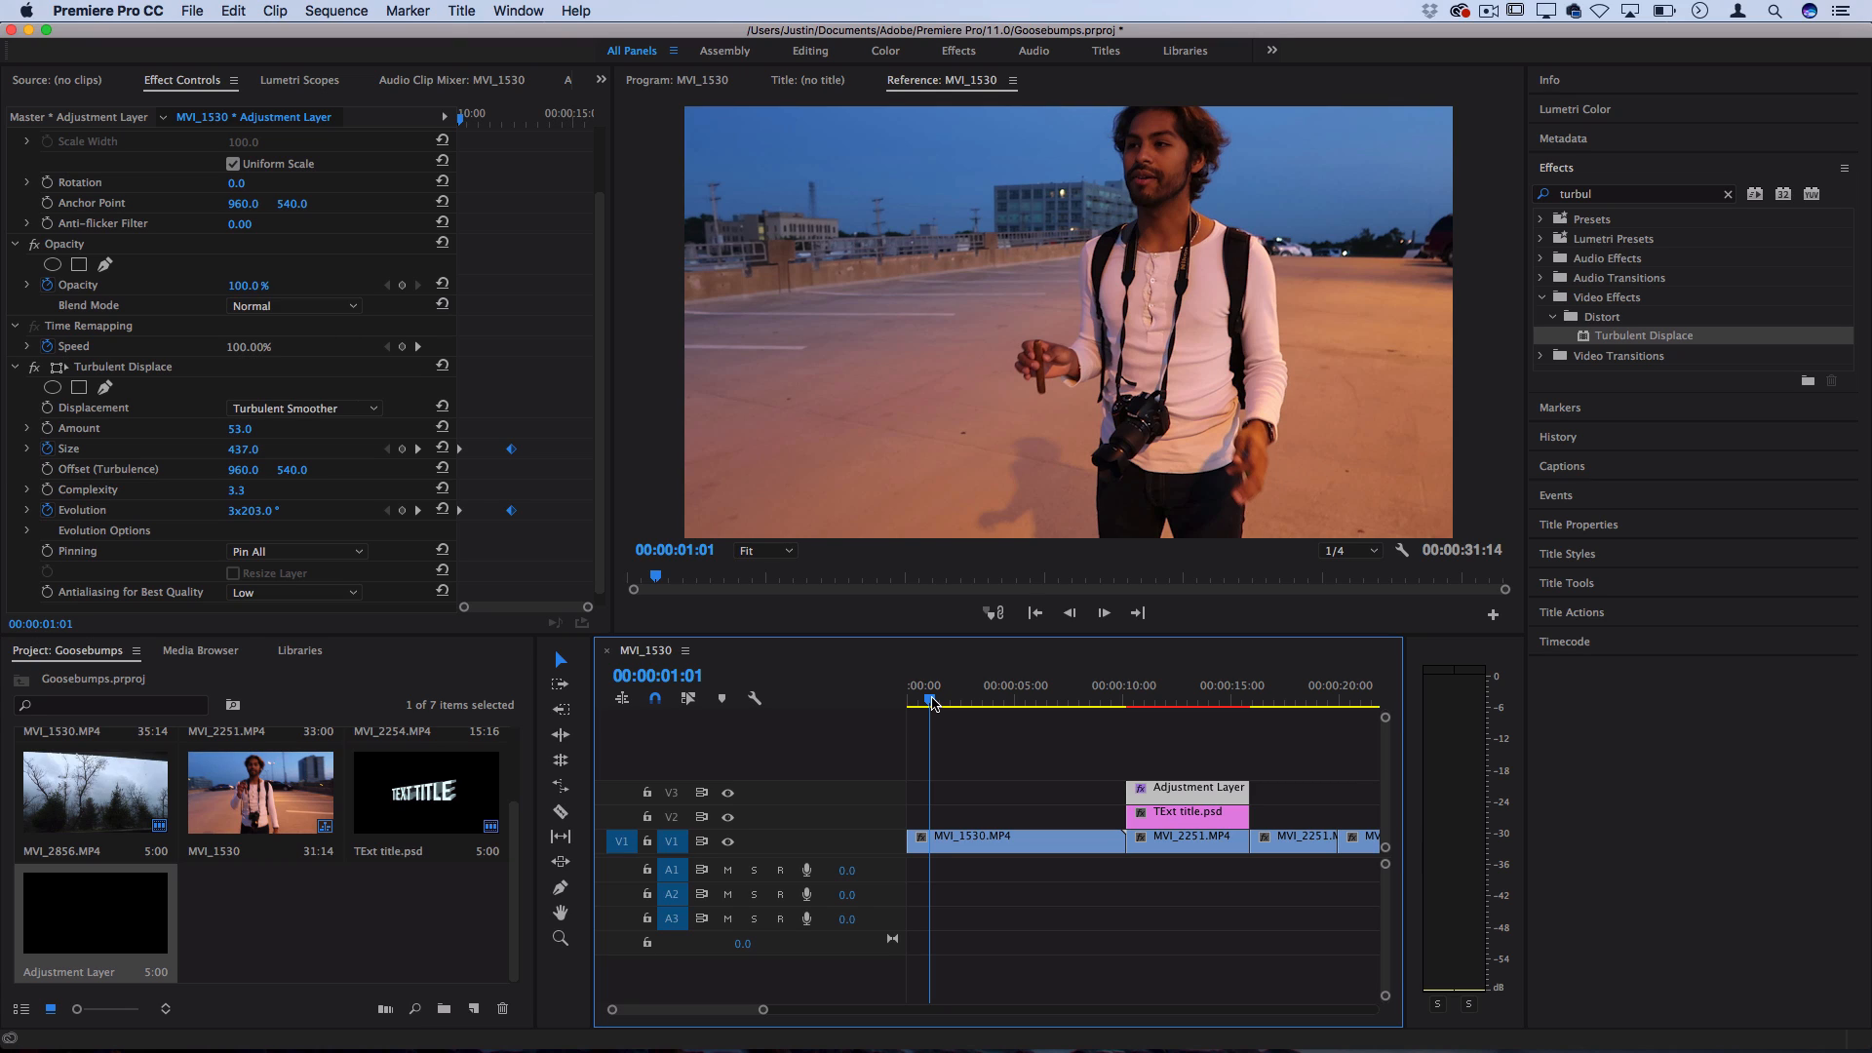
{"action": "left_click", "coordinate": [1727, 194]}
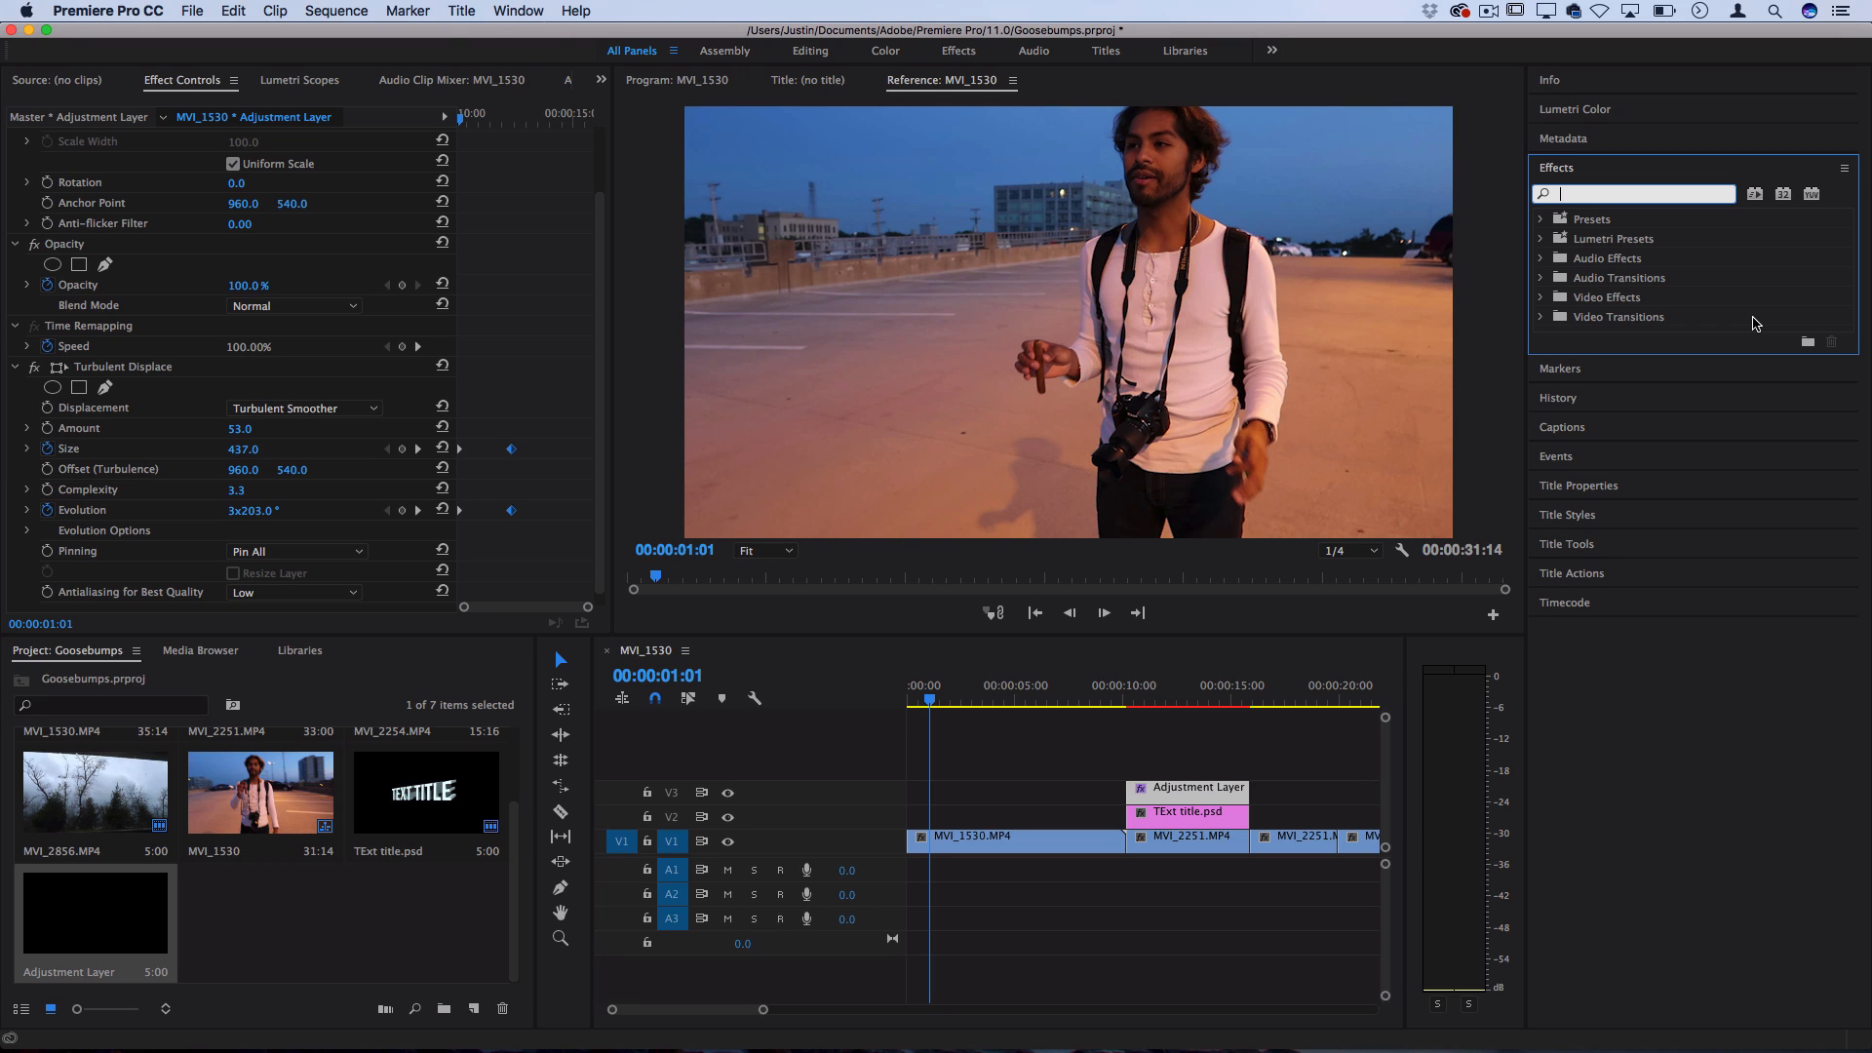
{"action": "left_click", "coordinate": [1540, 298]}
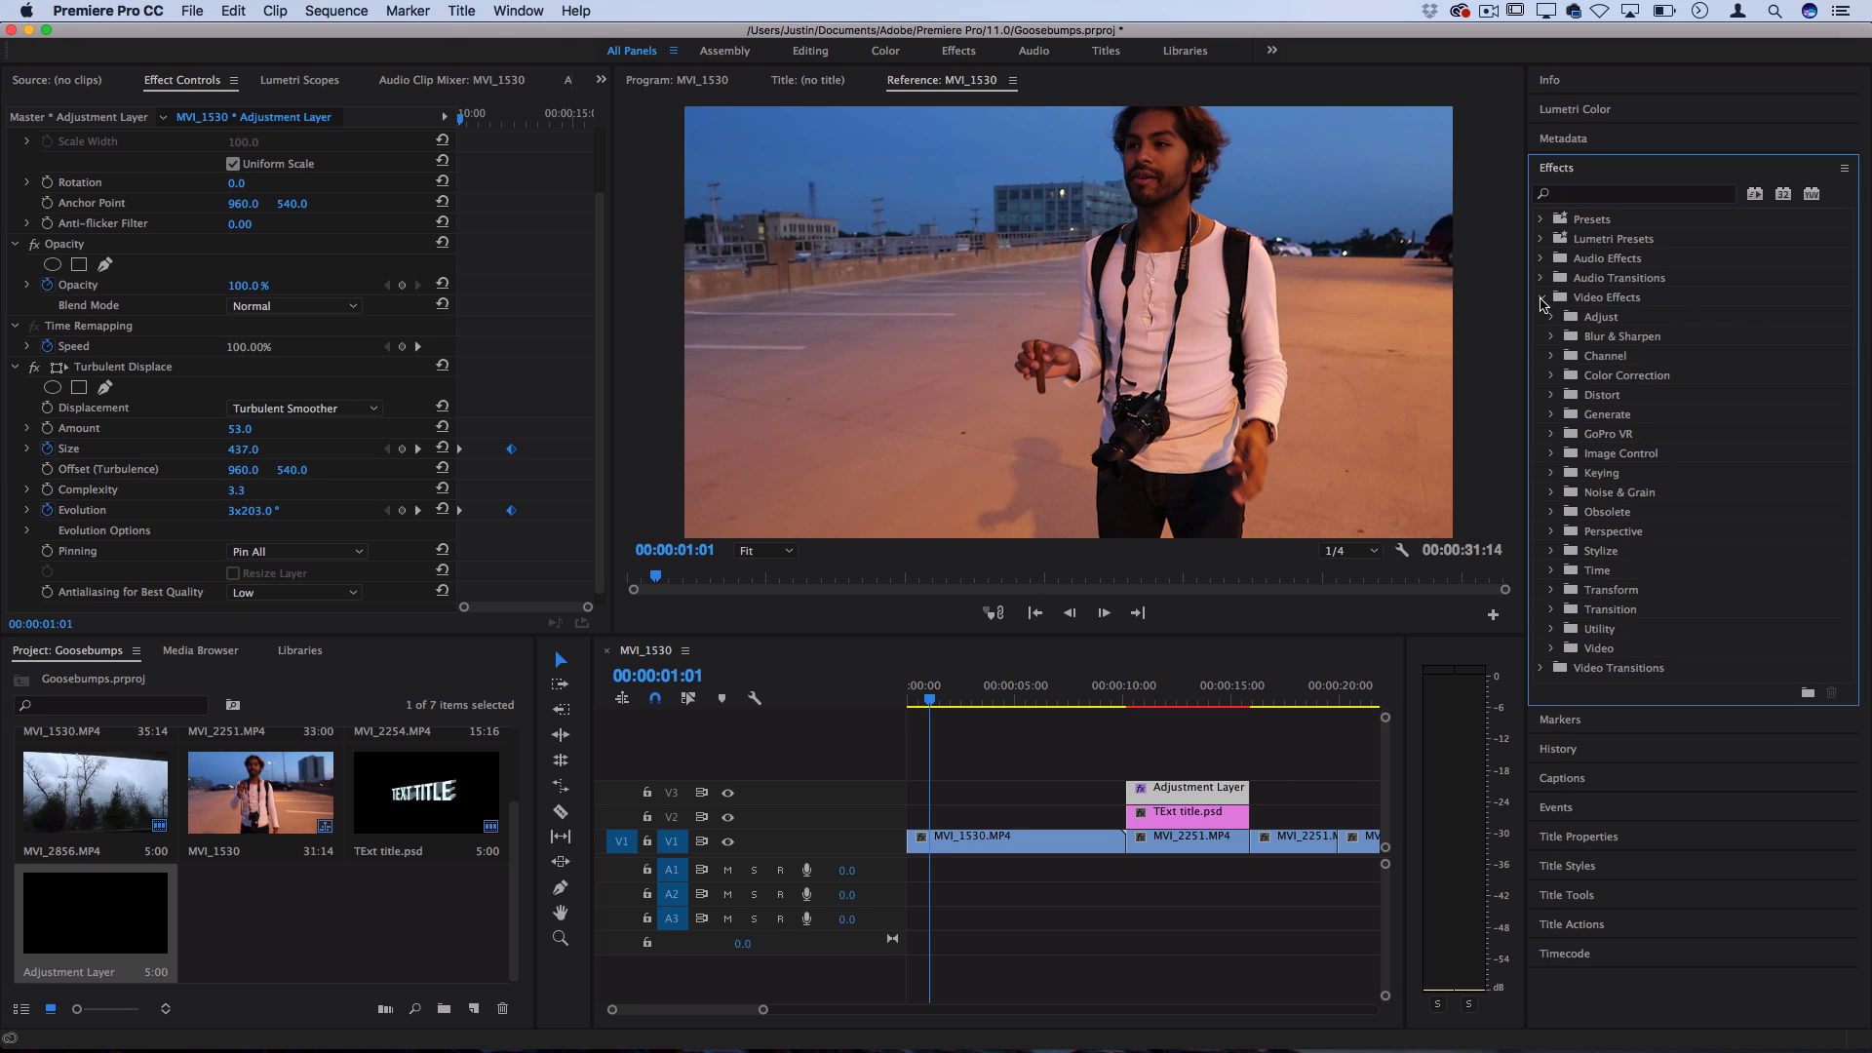
{"action": "left_click", "coordinate": [1548, 377]}
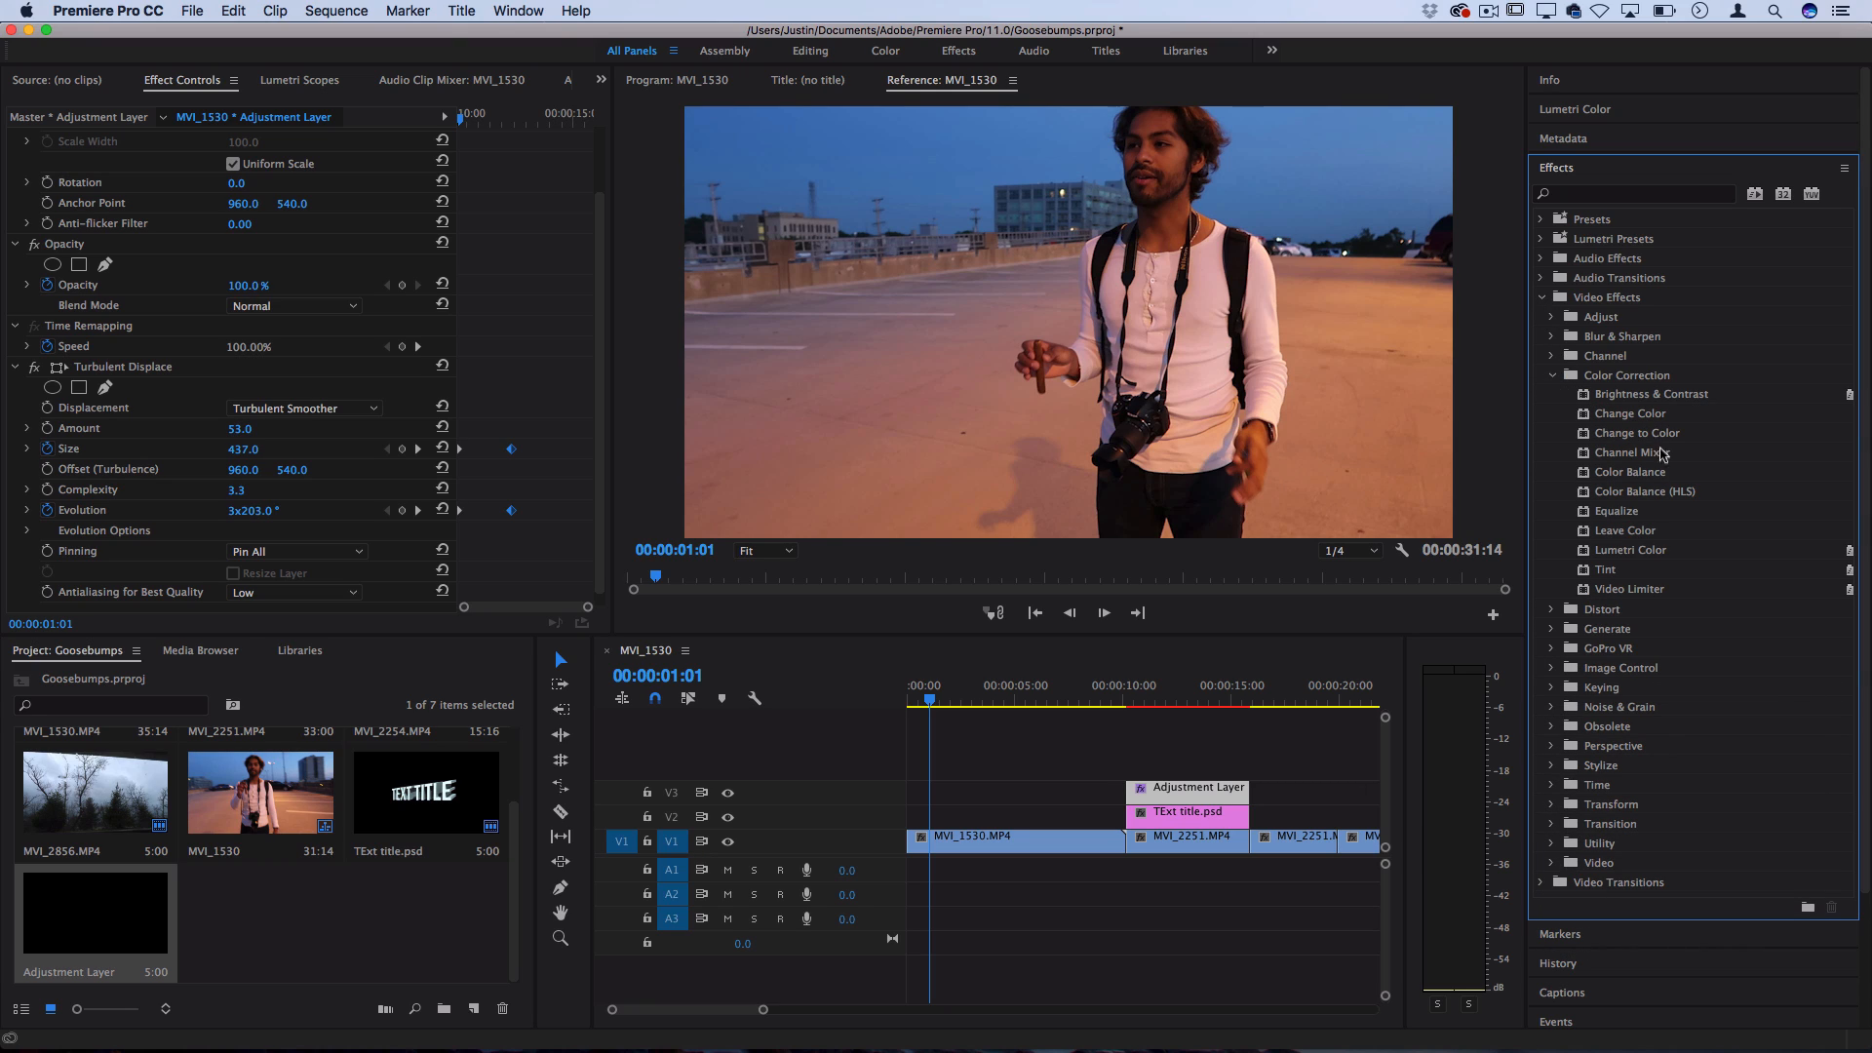
{"action": "left_click", "coordinate": [1650, 491]}
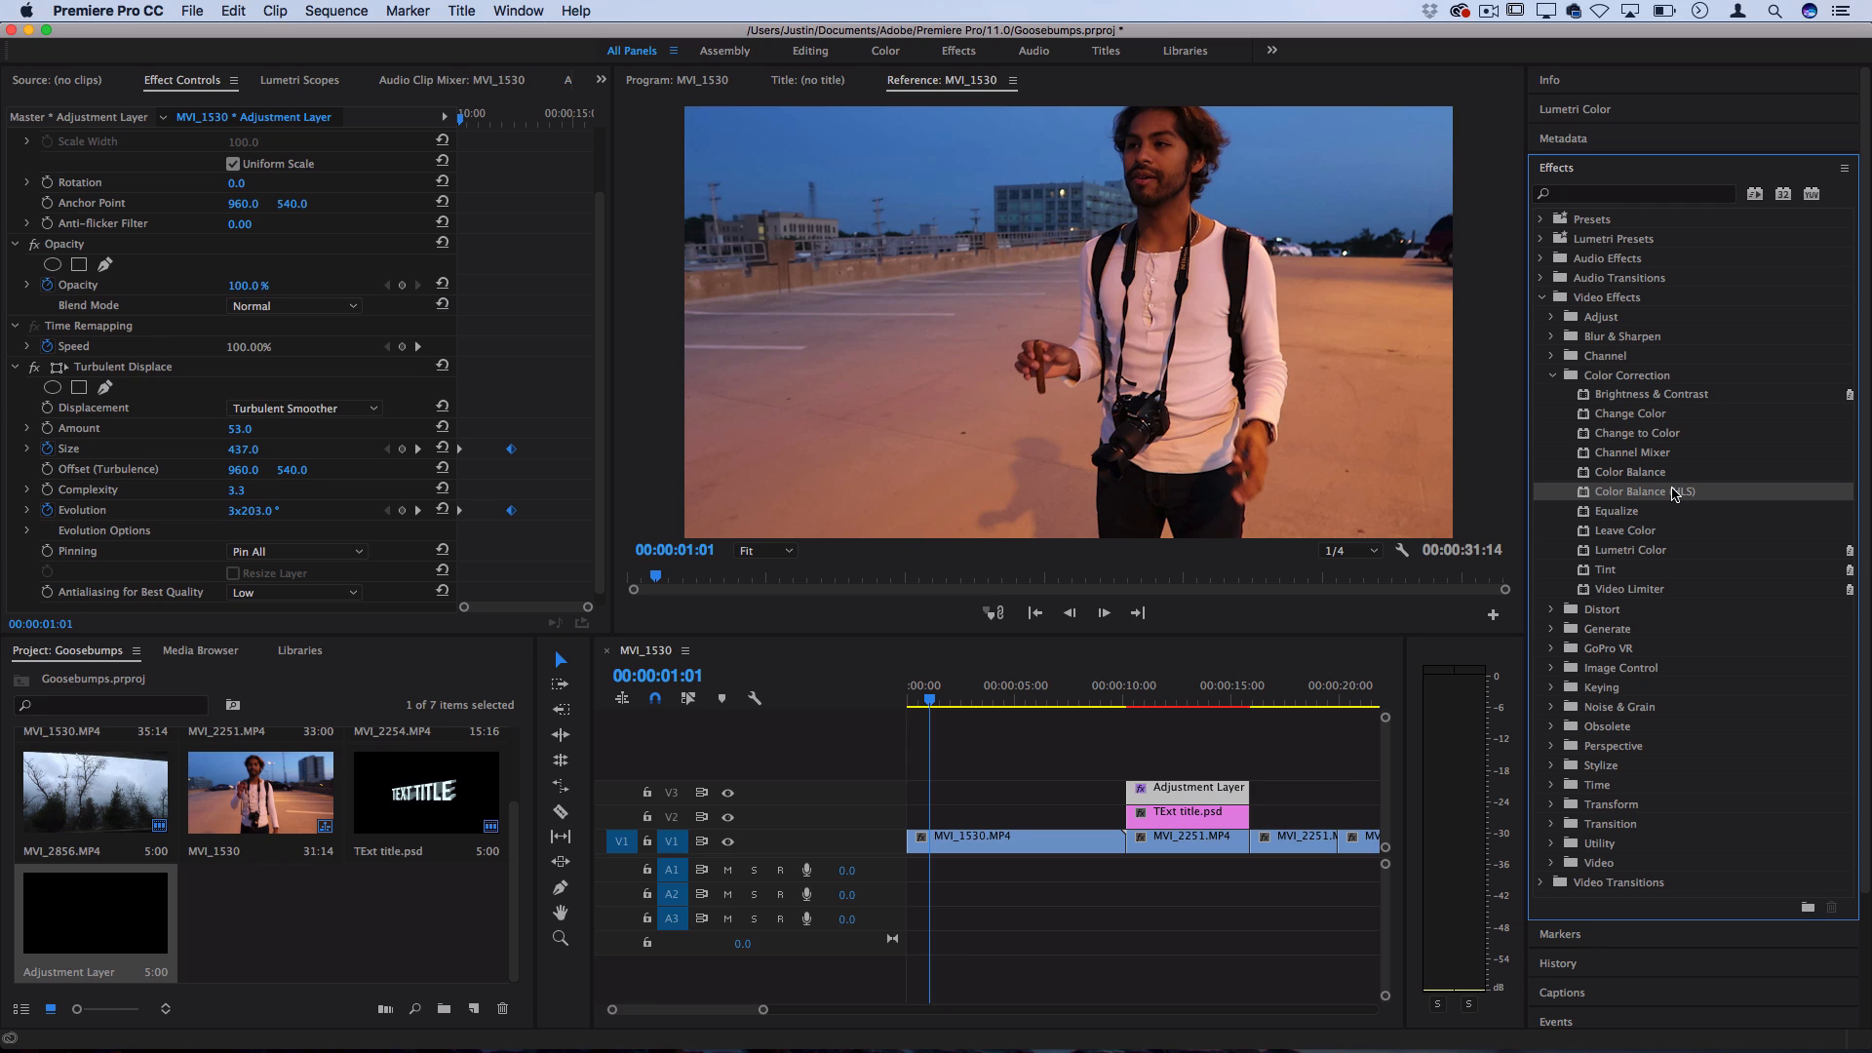
{"action": "left_click_drag", "start_coordinate": [1673, 492], "coordinate": [990, 840]}
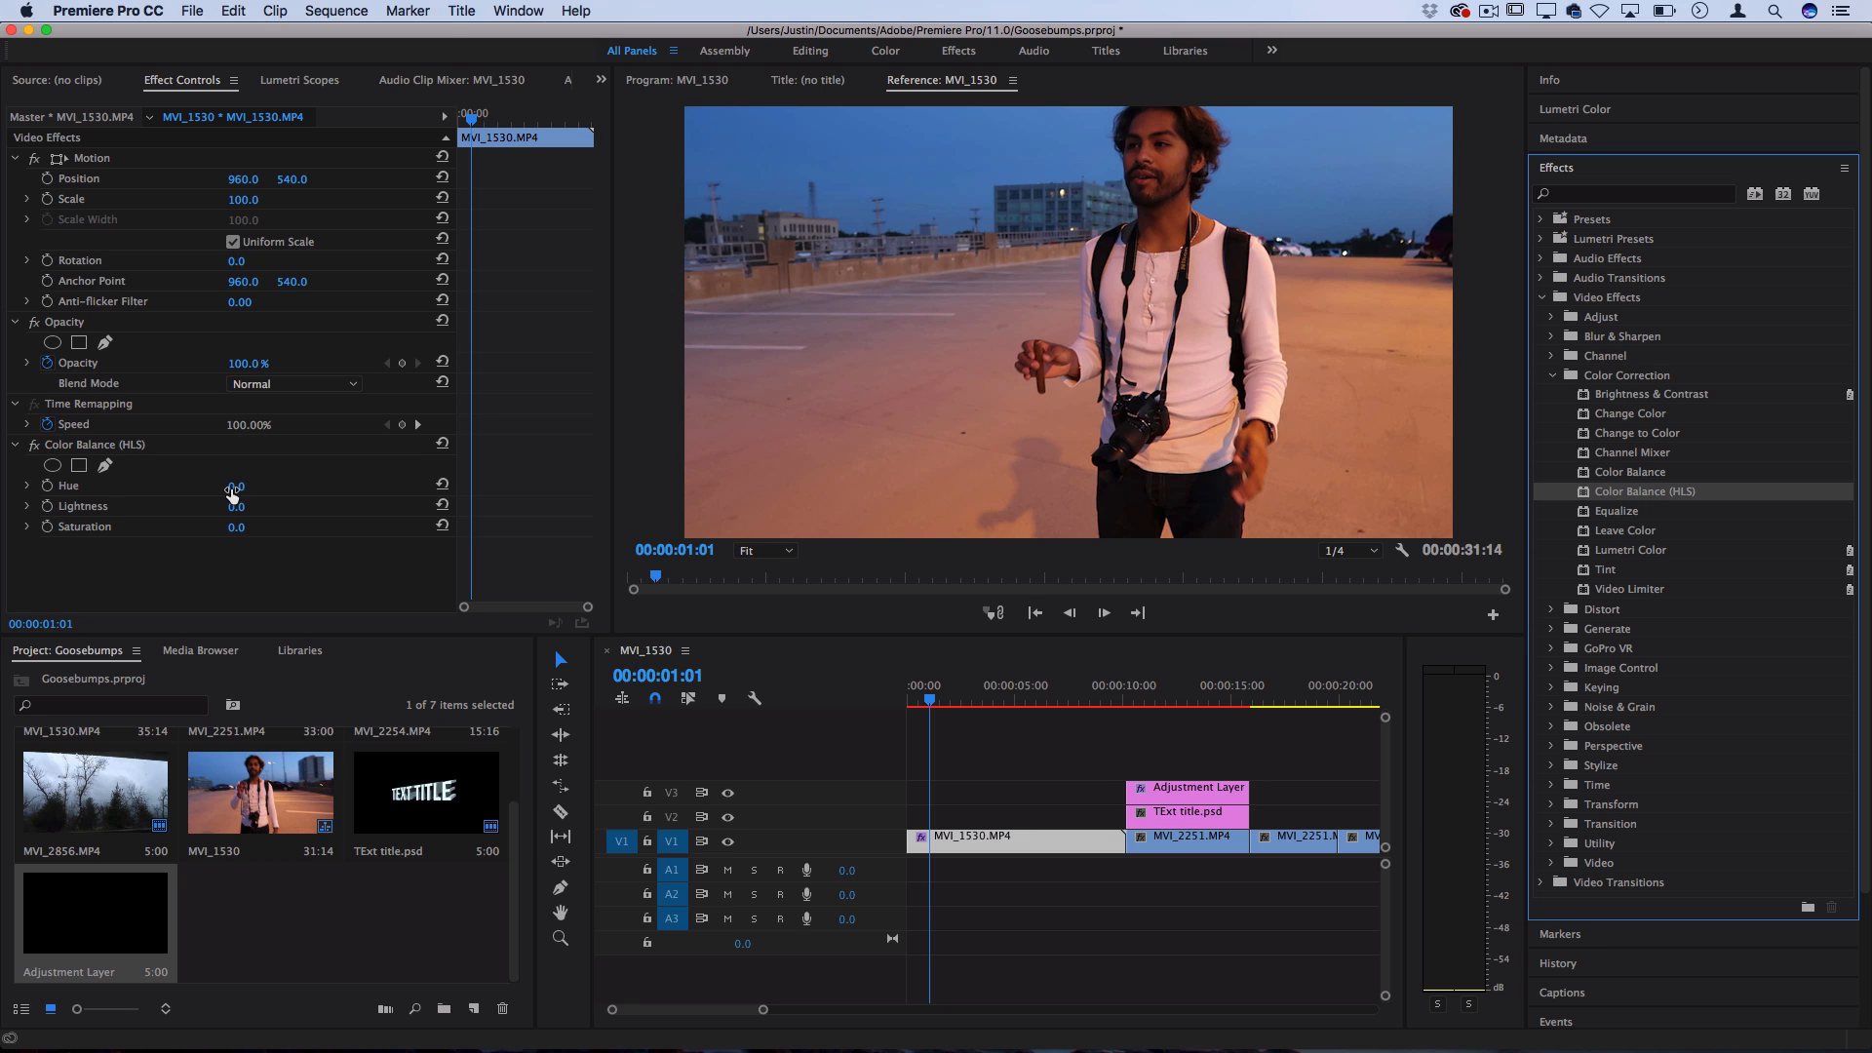
Step: Animate Color Balance (HLS)'s Hue from 0 at the start of the MVI_1530.MP4 clip to 2x70.0° at 00:00:06:04
{"action": "left_click_drag", "start_coordinate": [929, 700], "coordinate": [897, 700]}
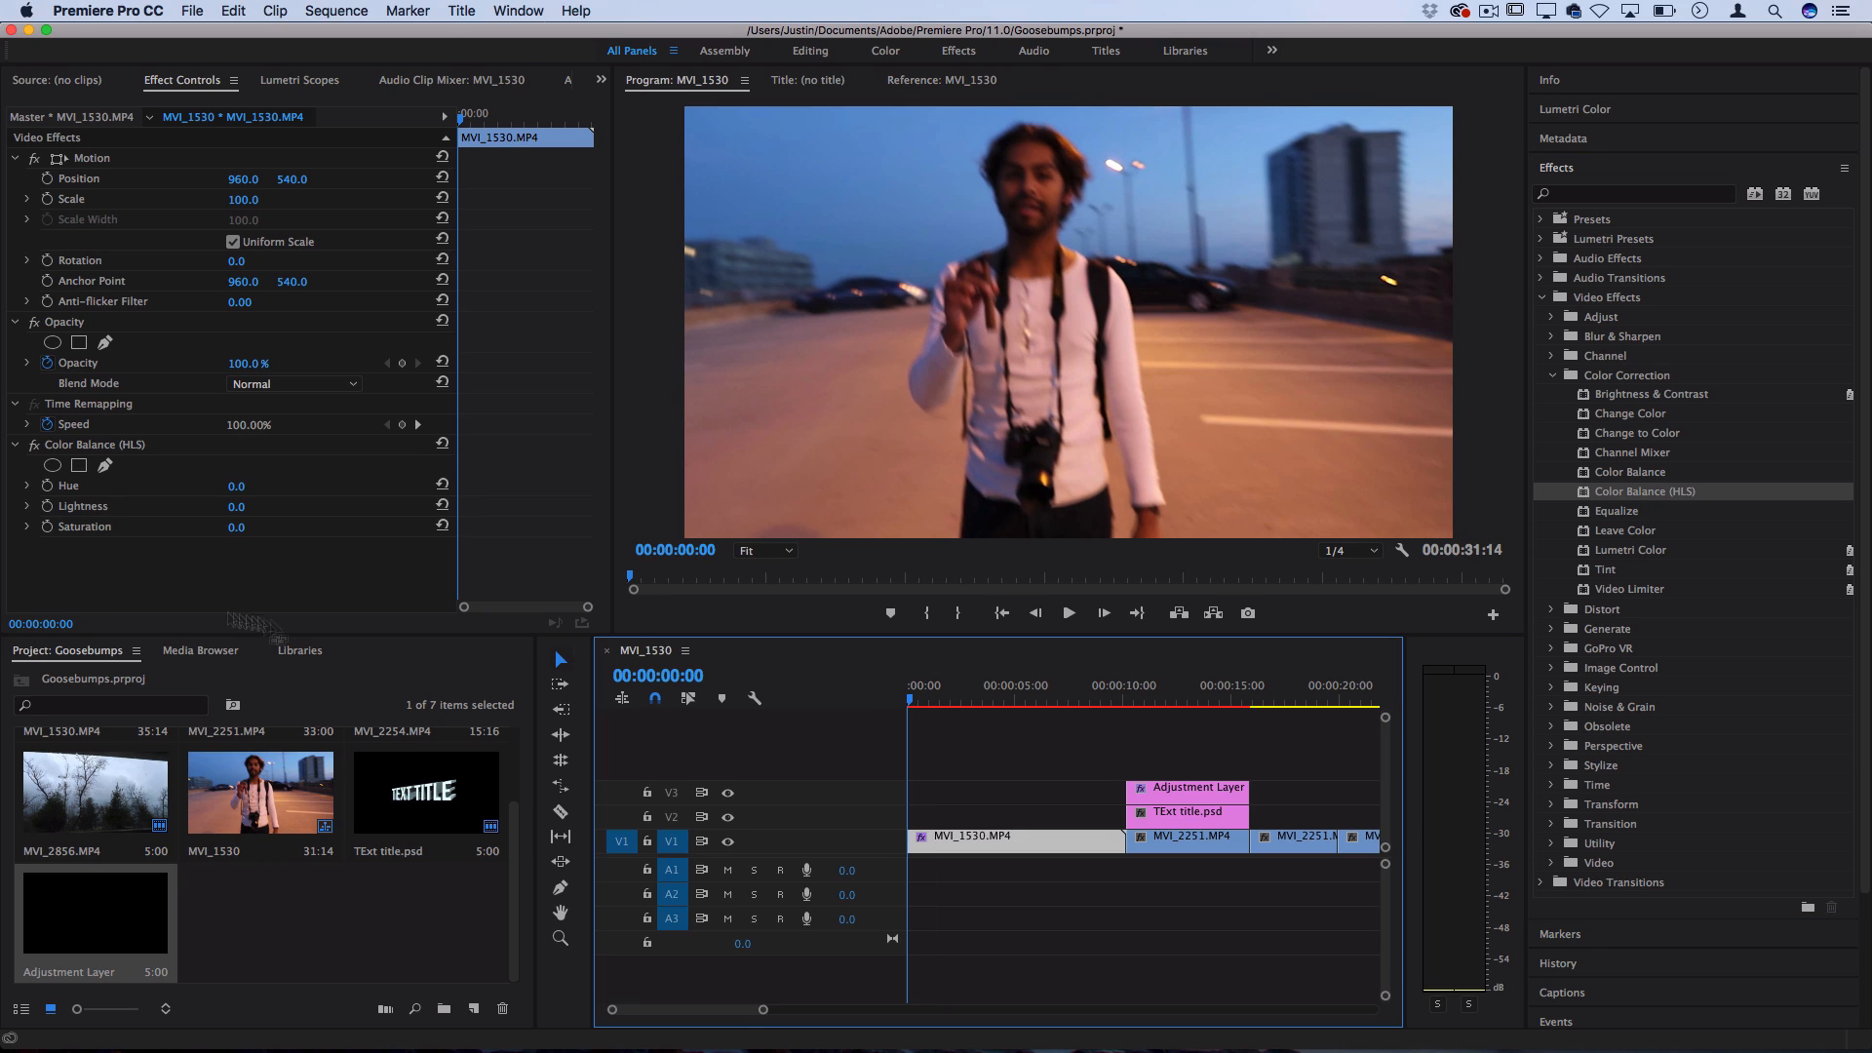
{"action": "left_click", "coordinate": [69, 485]}
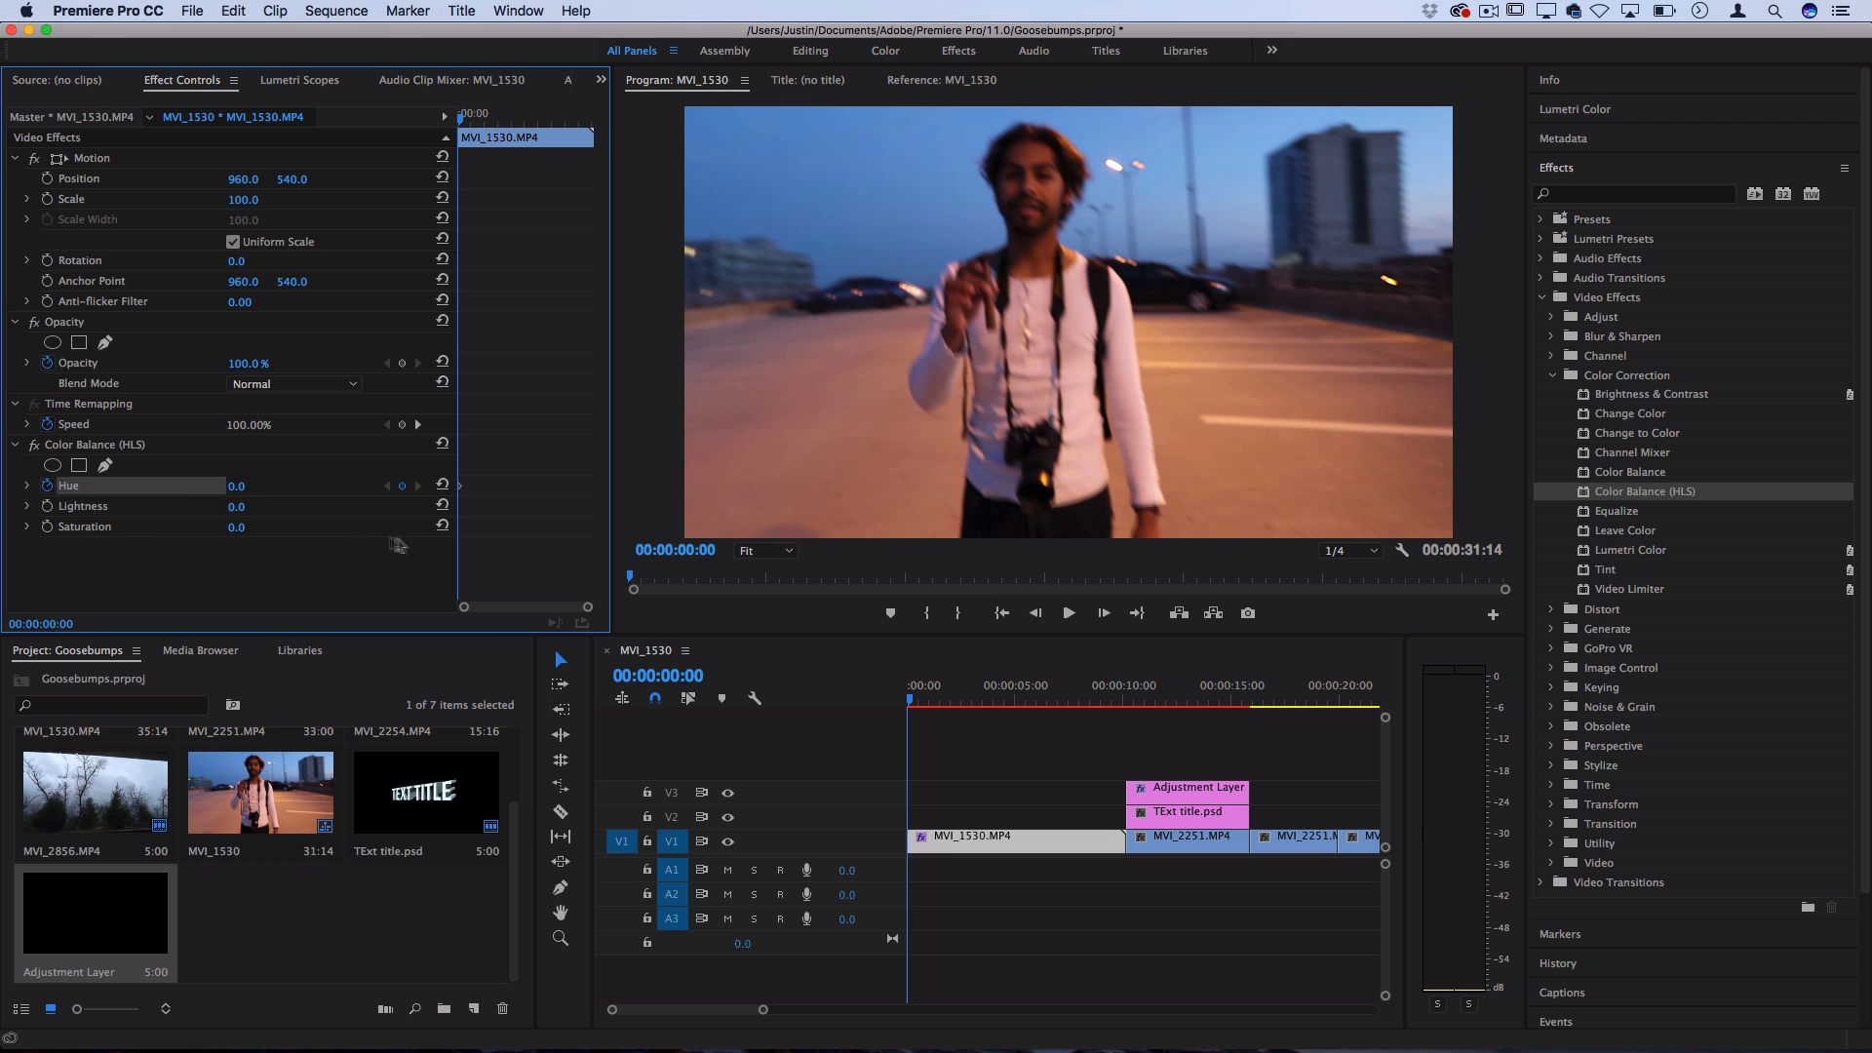
{"action": "left_click_drag", "start_coordinate": [982, 704], "coordinate": [1044, 702]}
{"action": "left_click_drag", "start_coordinate": [232, 488], "coordinate": [360, 488]}
{"action": "left_click_drag", "start_coordinate": [238, 490], "coordinate": [261, 487]}
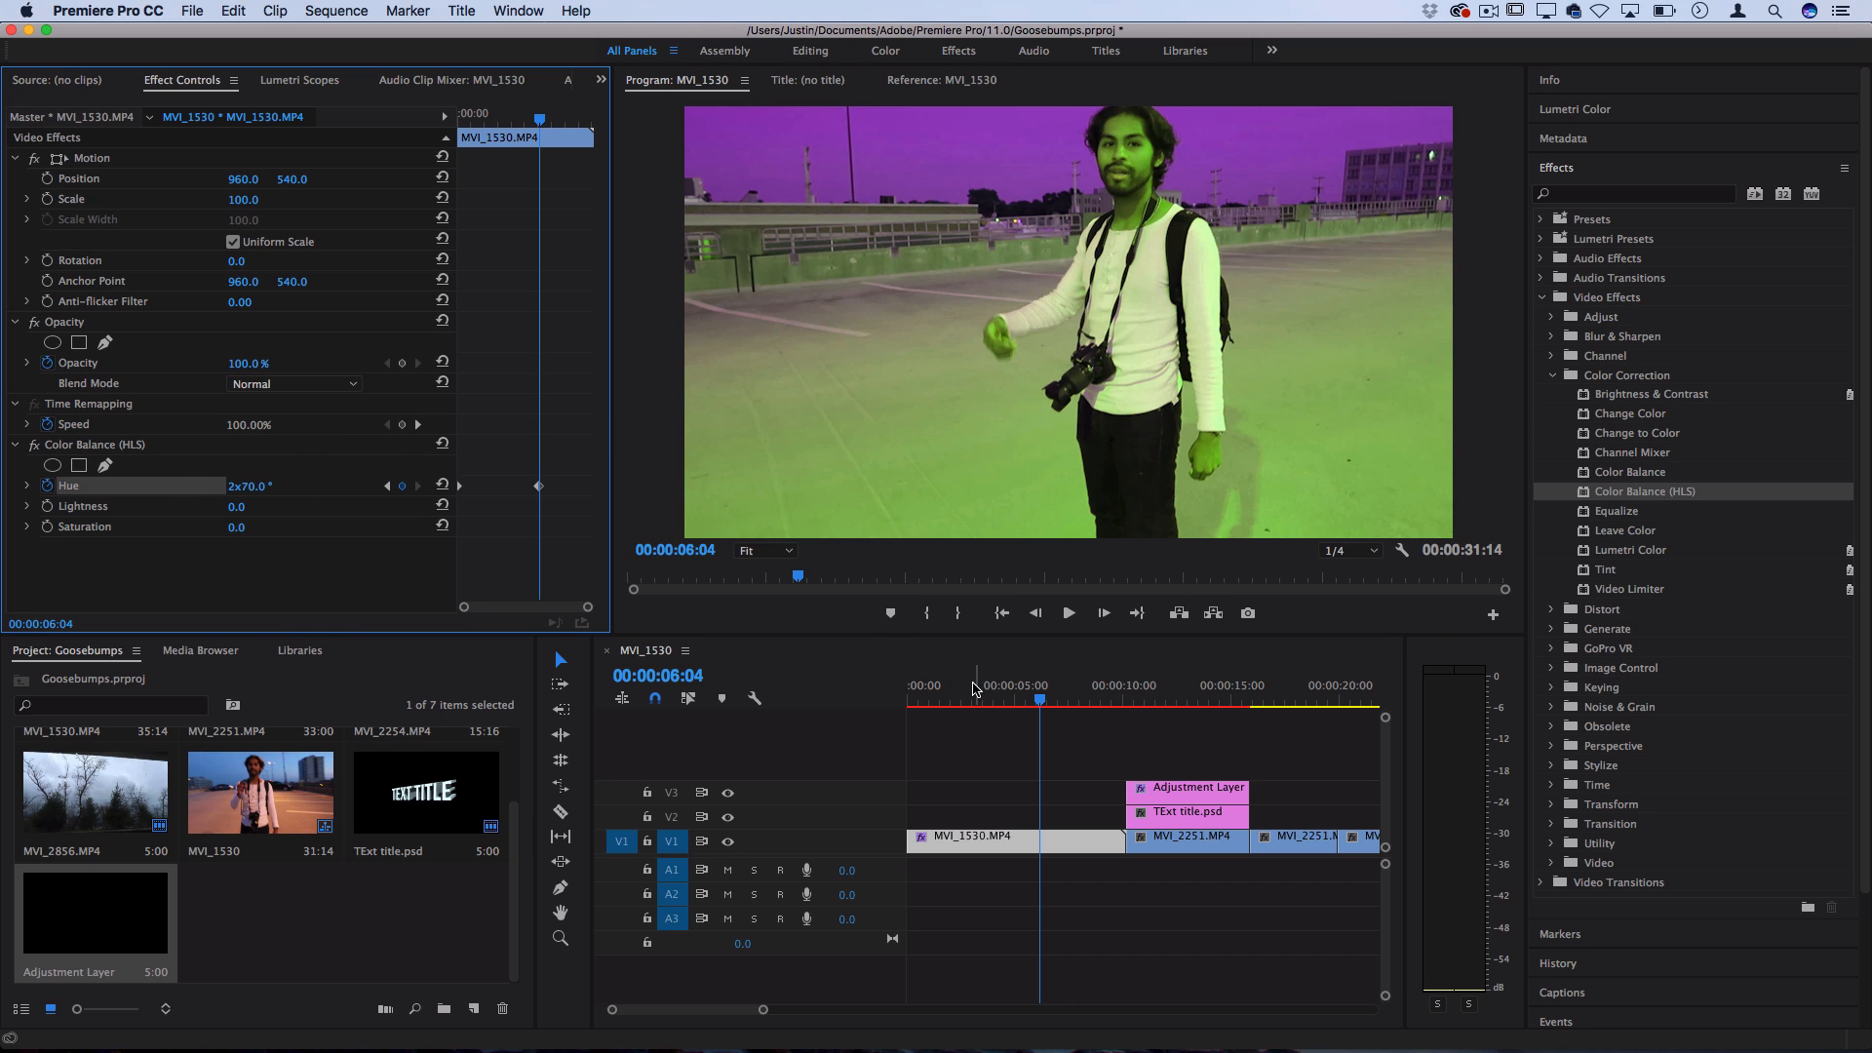
Step: Move the ending Hue keyframe to the end of the MVI_1530.MP4 clip, and play back the color shift from the start
{"action": "left_click_drag", "start_coordinate": [977, 699], "coordinate": [432, 700]}
{"action": "key", "text": "space"}
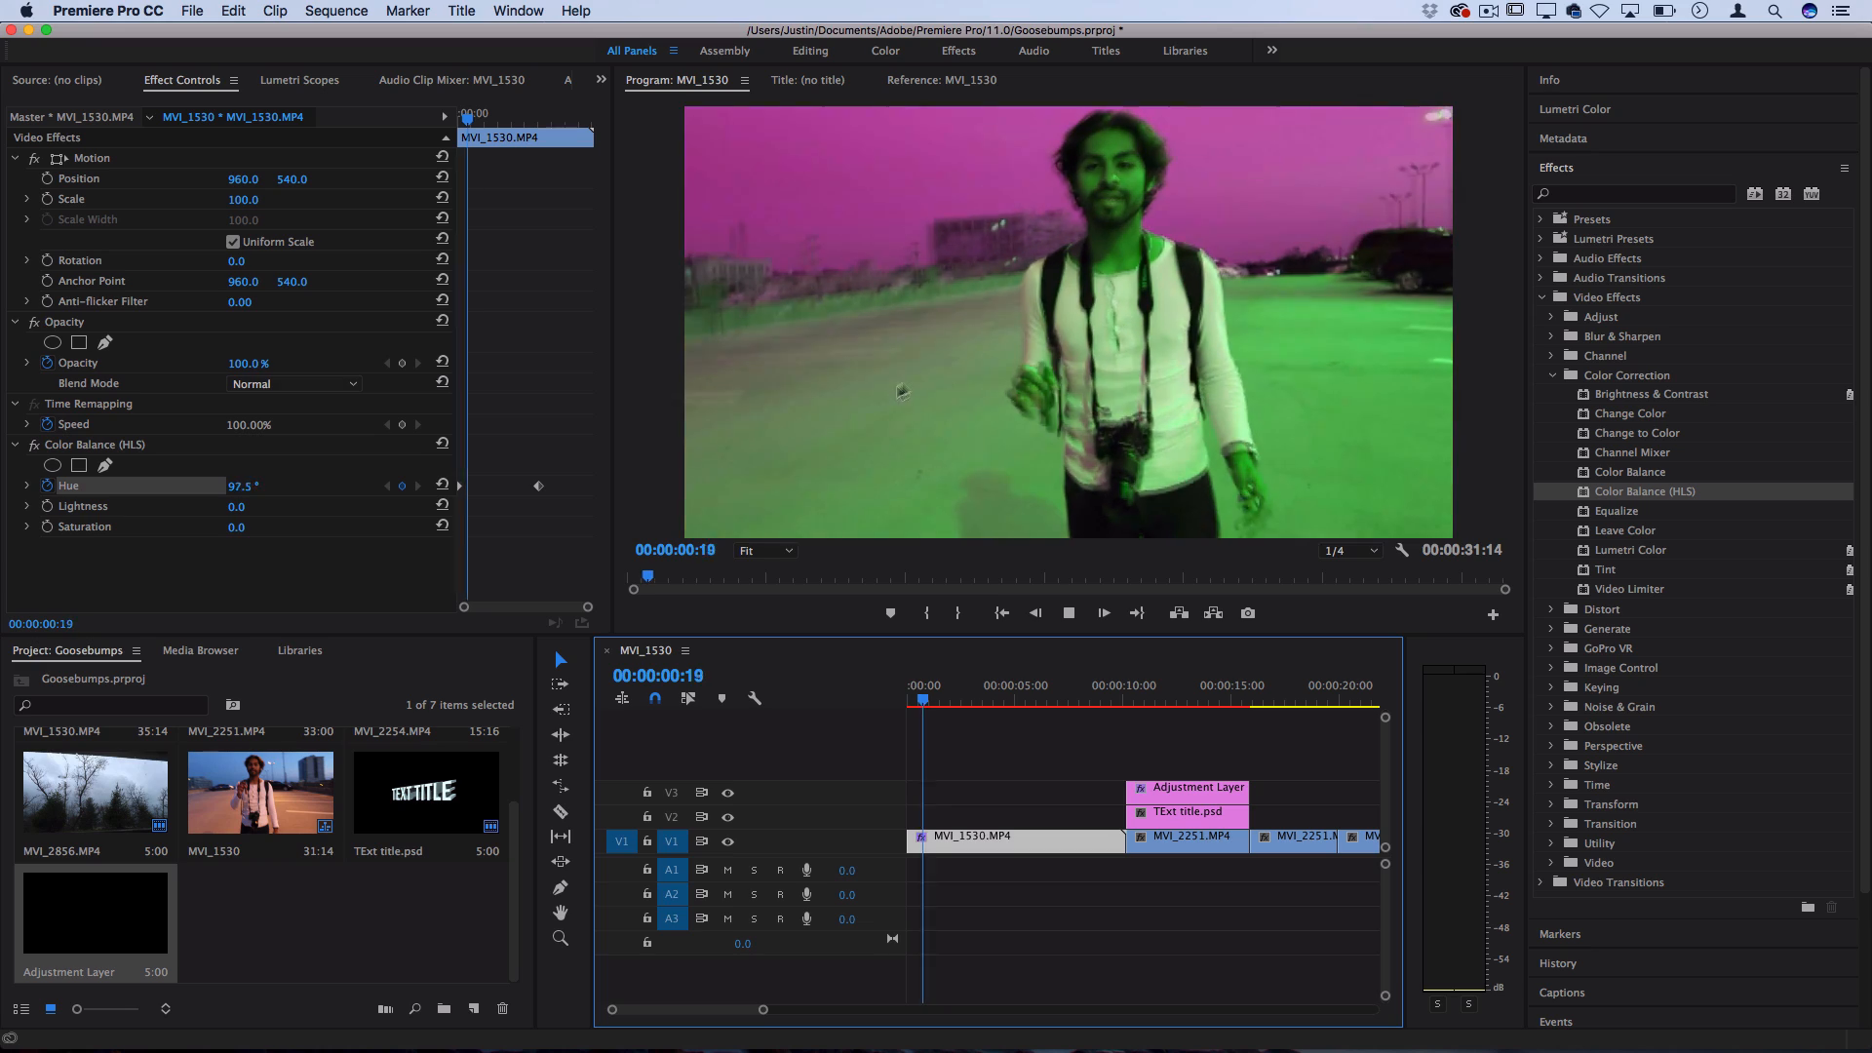
{"action": "key", "text": "space"}
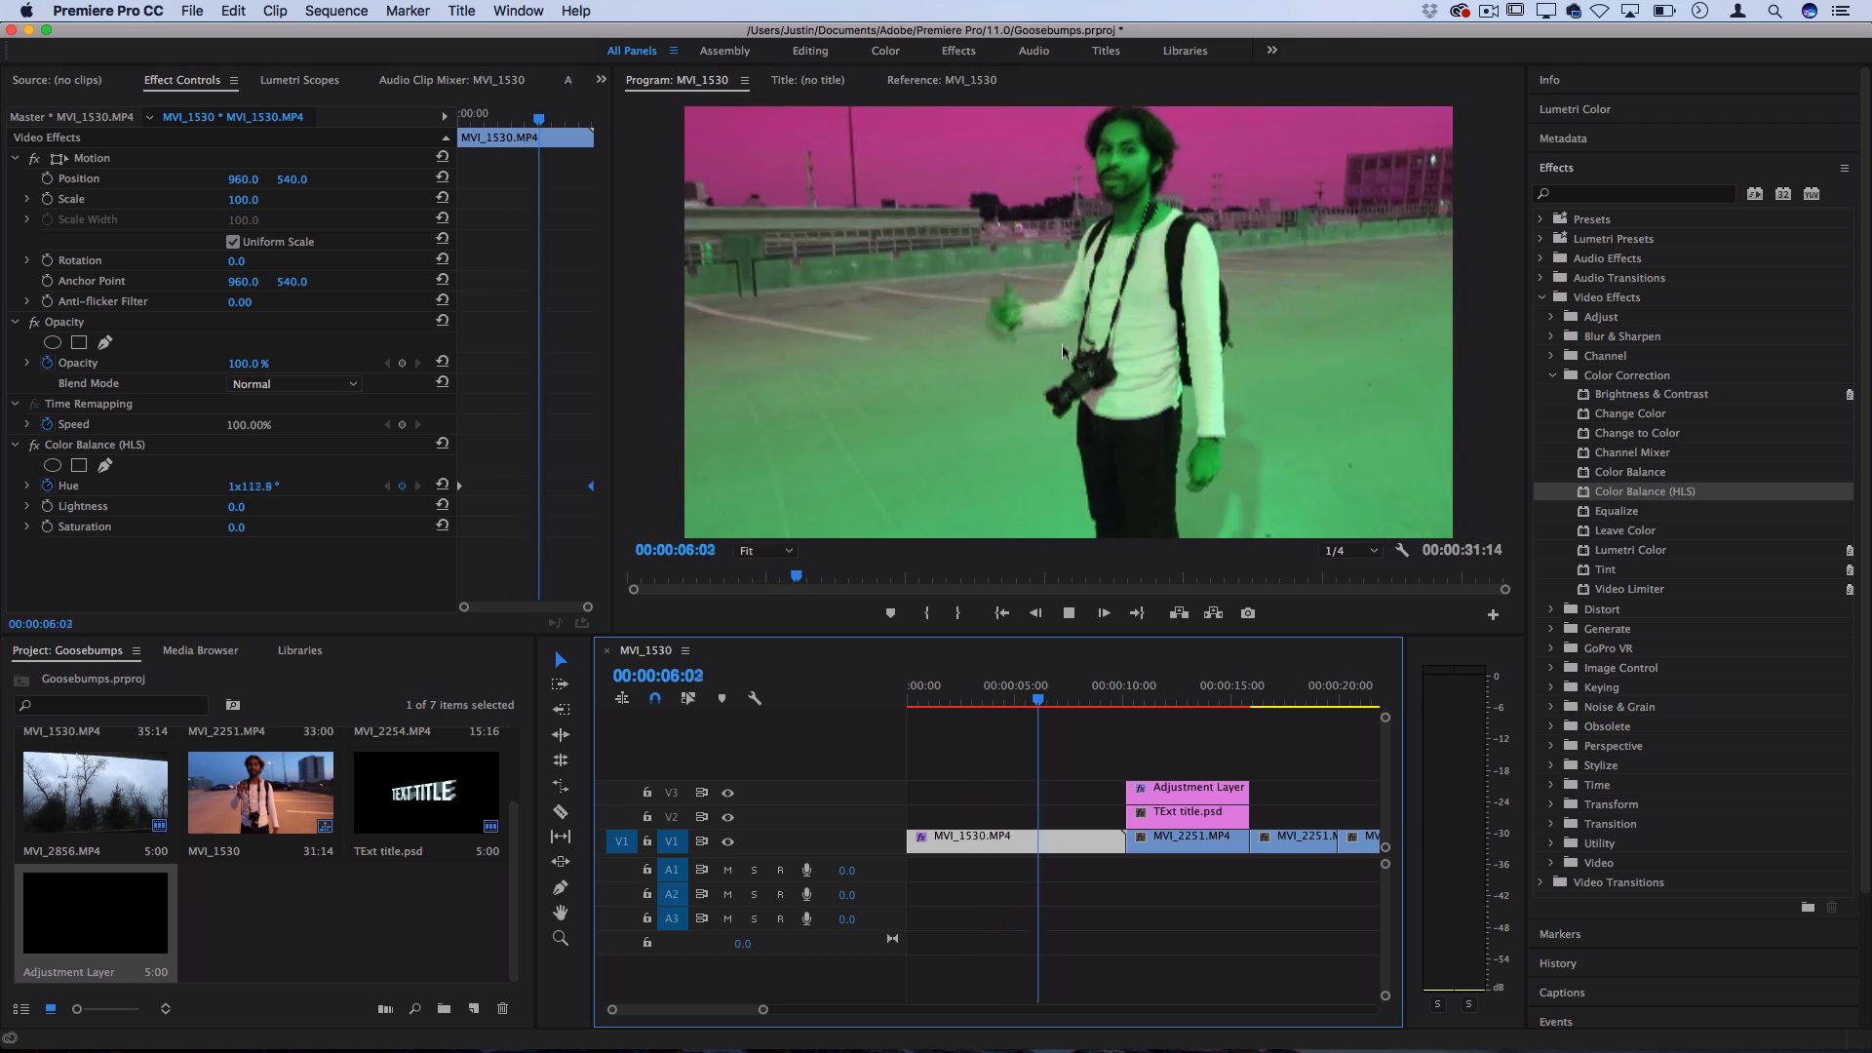
{"action": "key", "text": "space"}
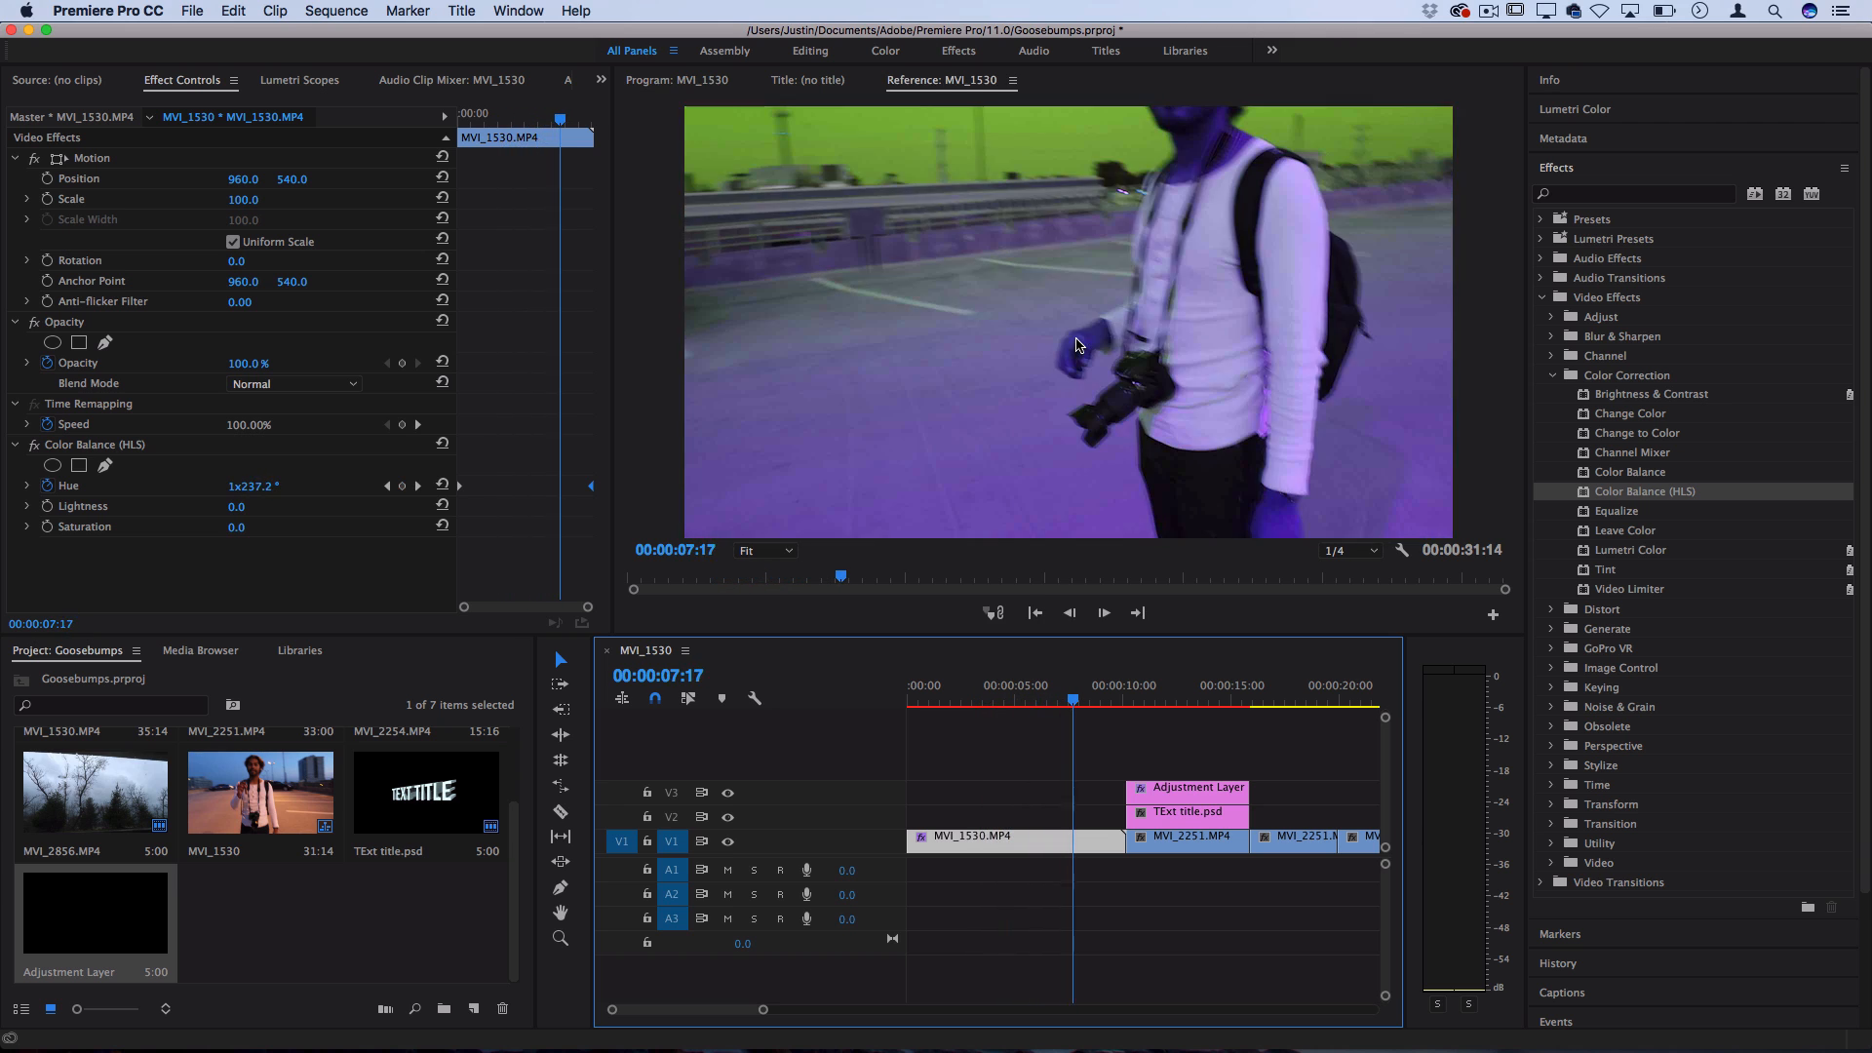
{"action": "left_click", "coordinate": [903, 693]}
{"action": "key", "text": "space"}
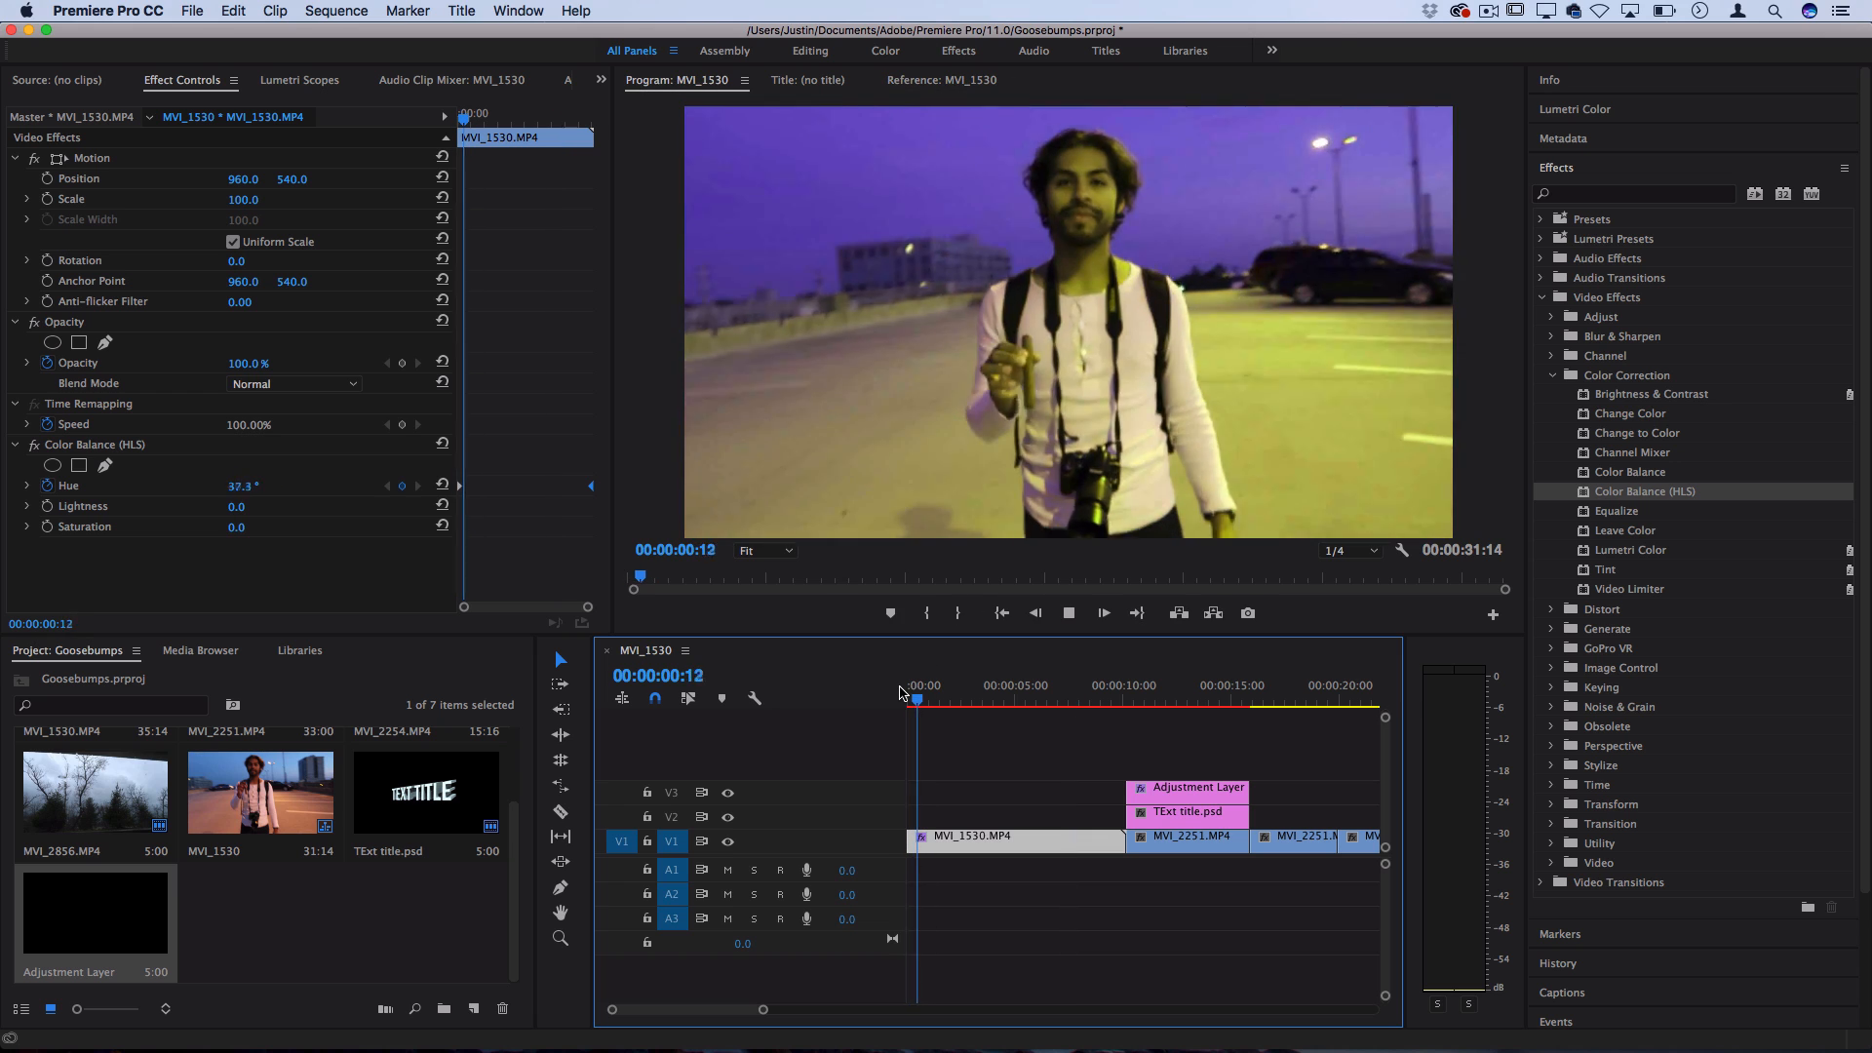
{"action": "key", "text": "space"}
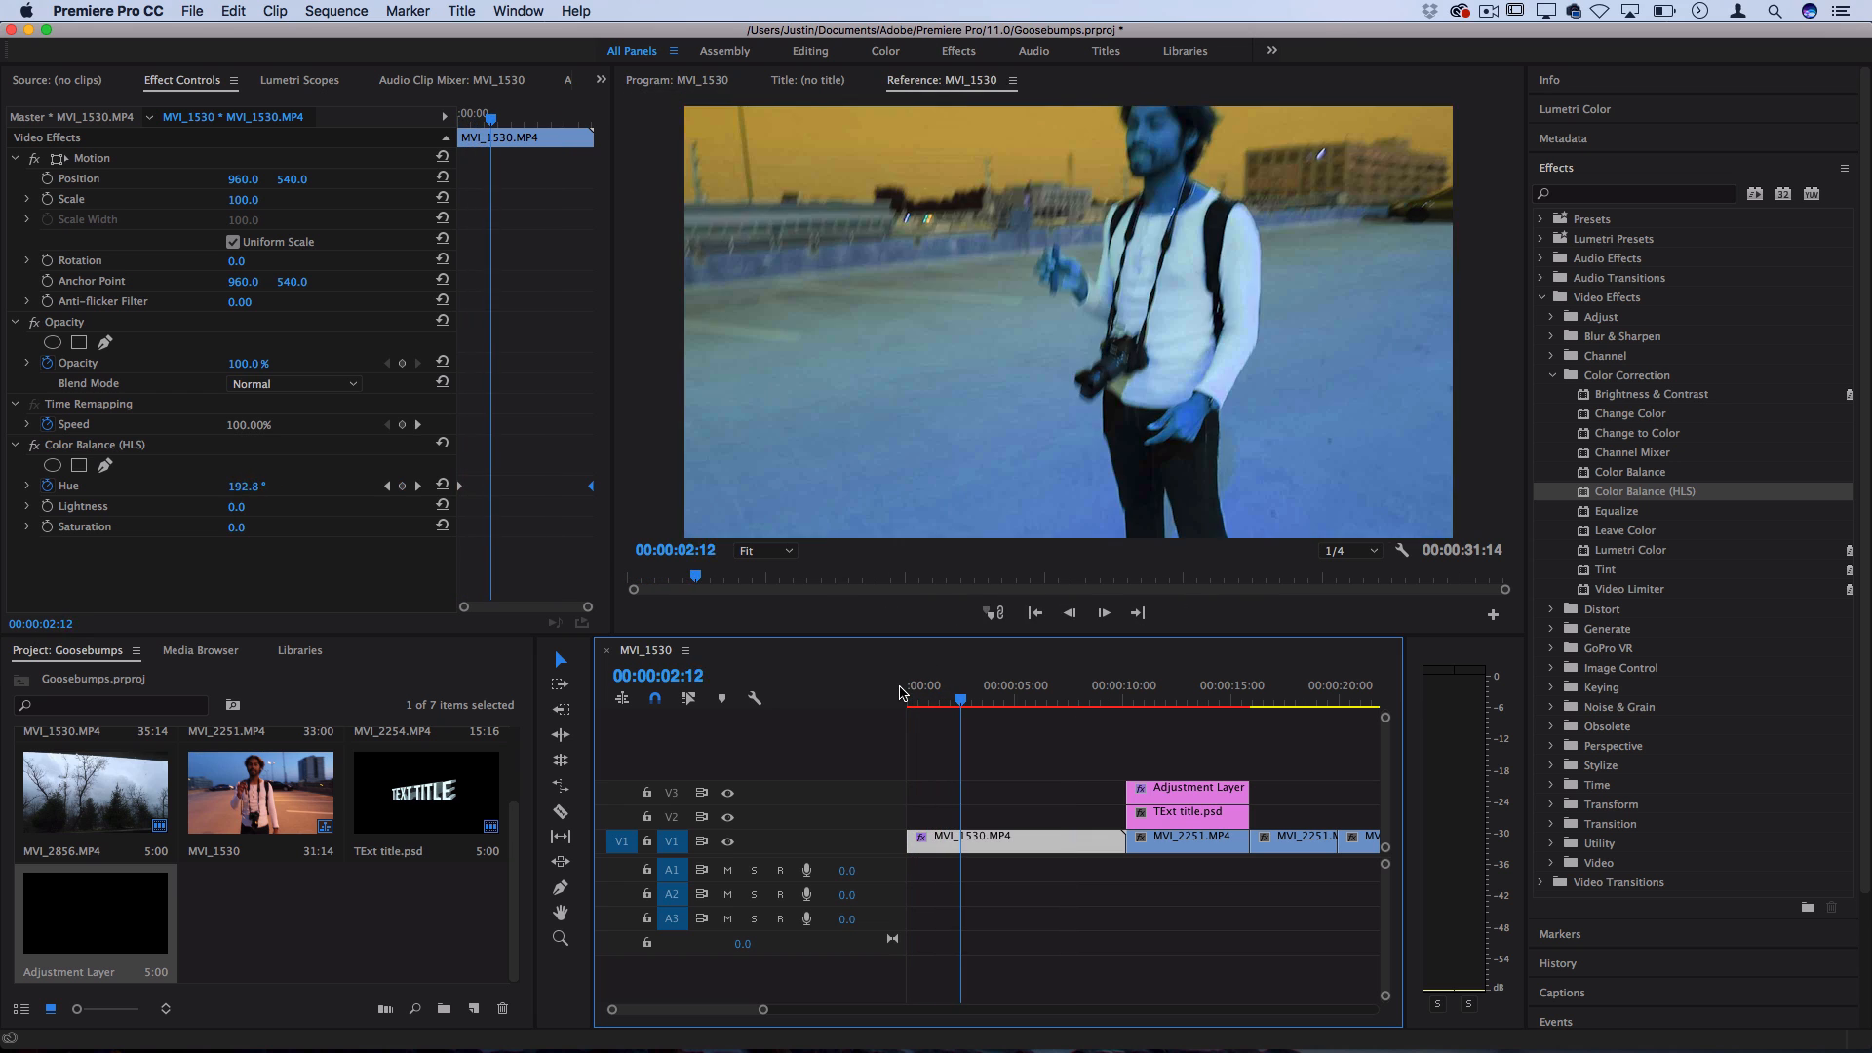
Step: Find the Noise video effect, apply it to the MVI_1530.MP4 clip and set Amount of Noise to 11%
{"action": "left_click", "coordinate": [1610, 195]}
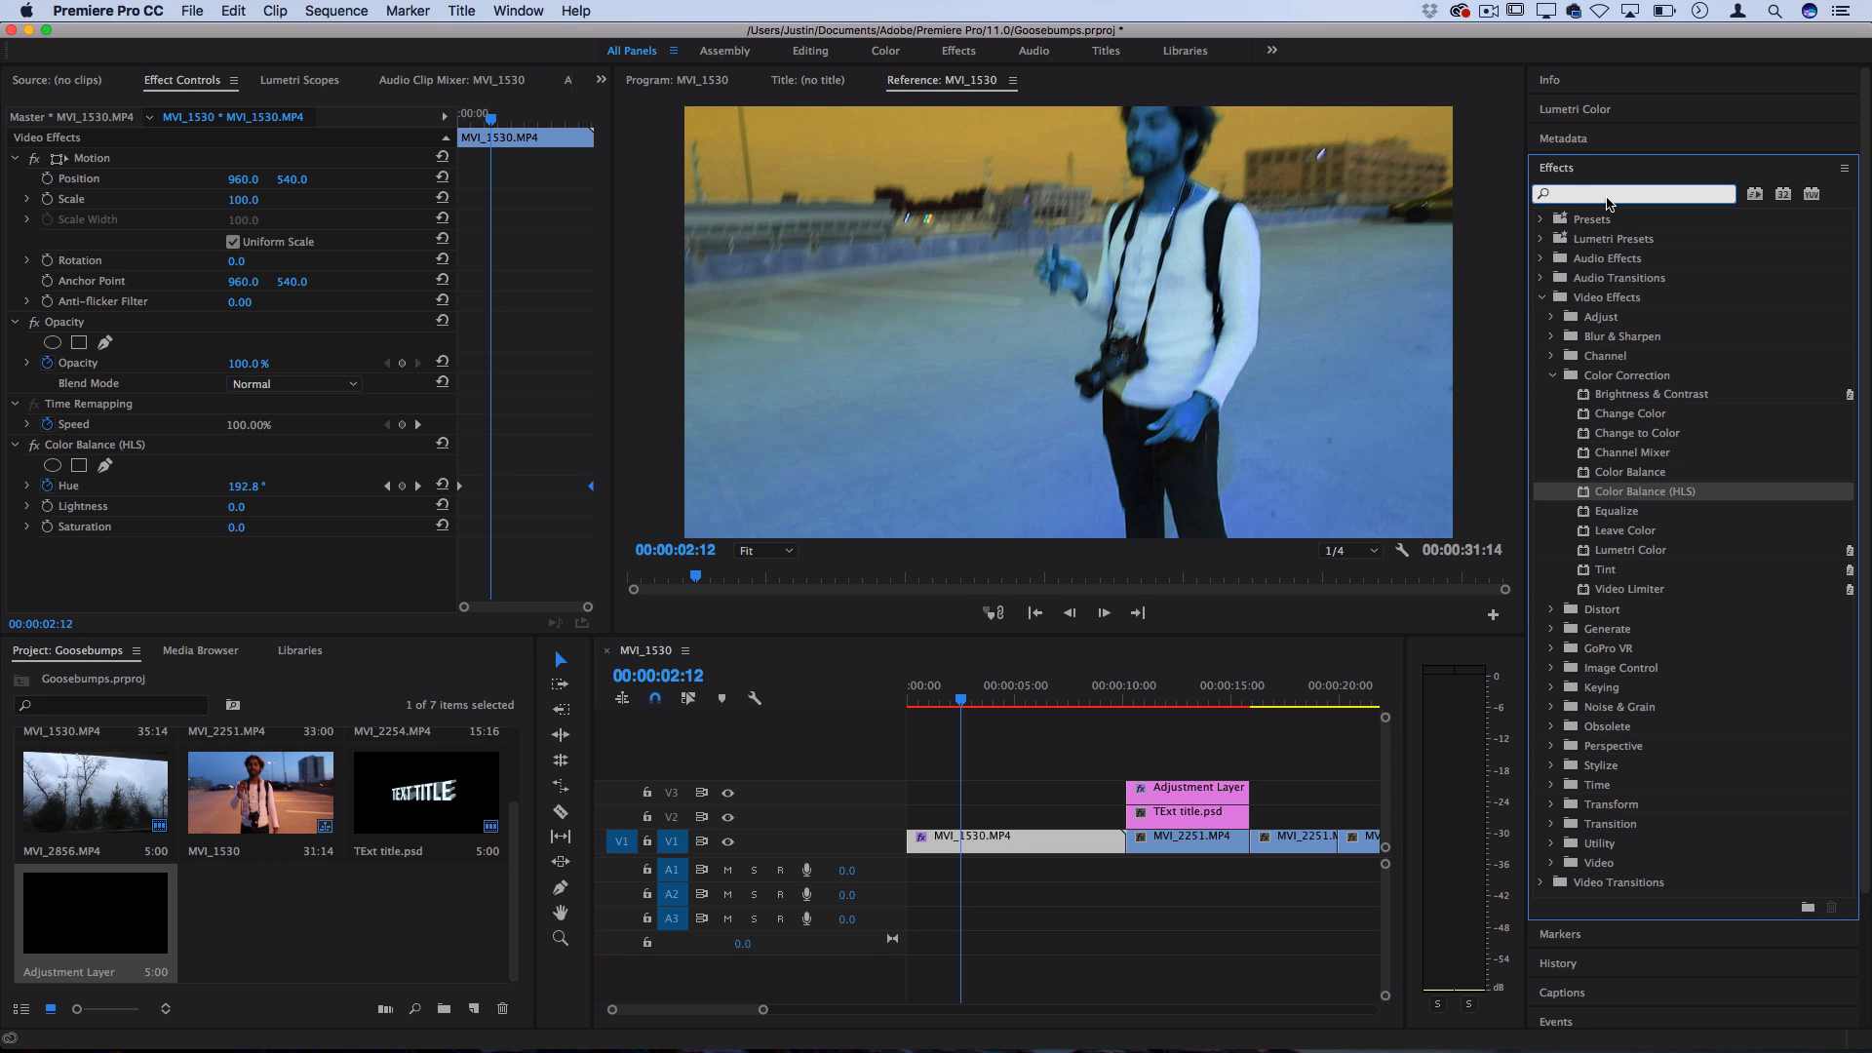
{"action": "type", "text": "noise"}
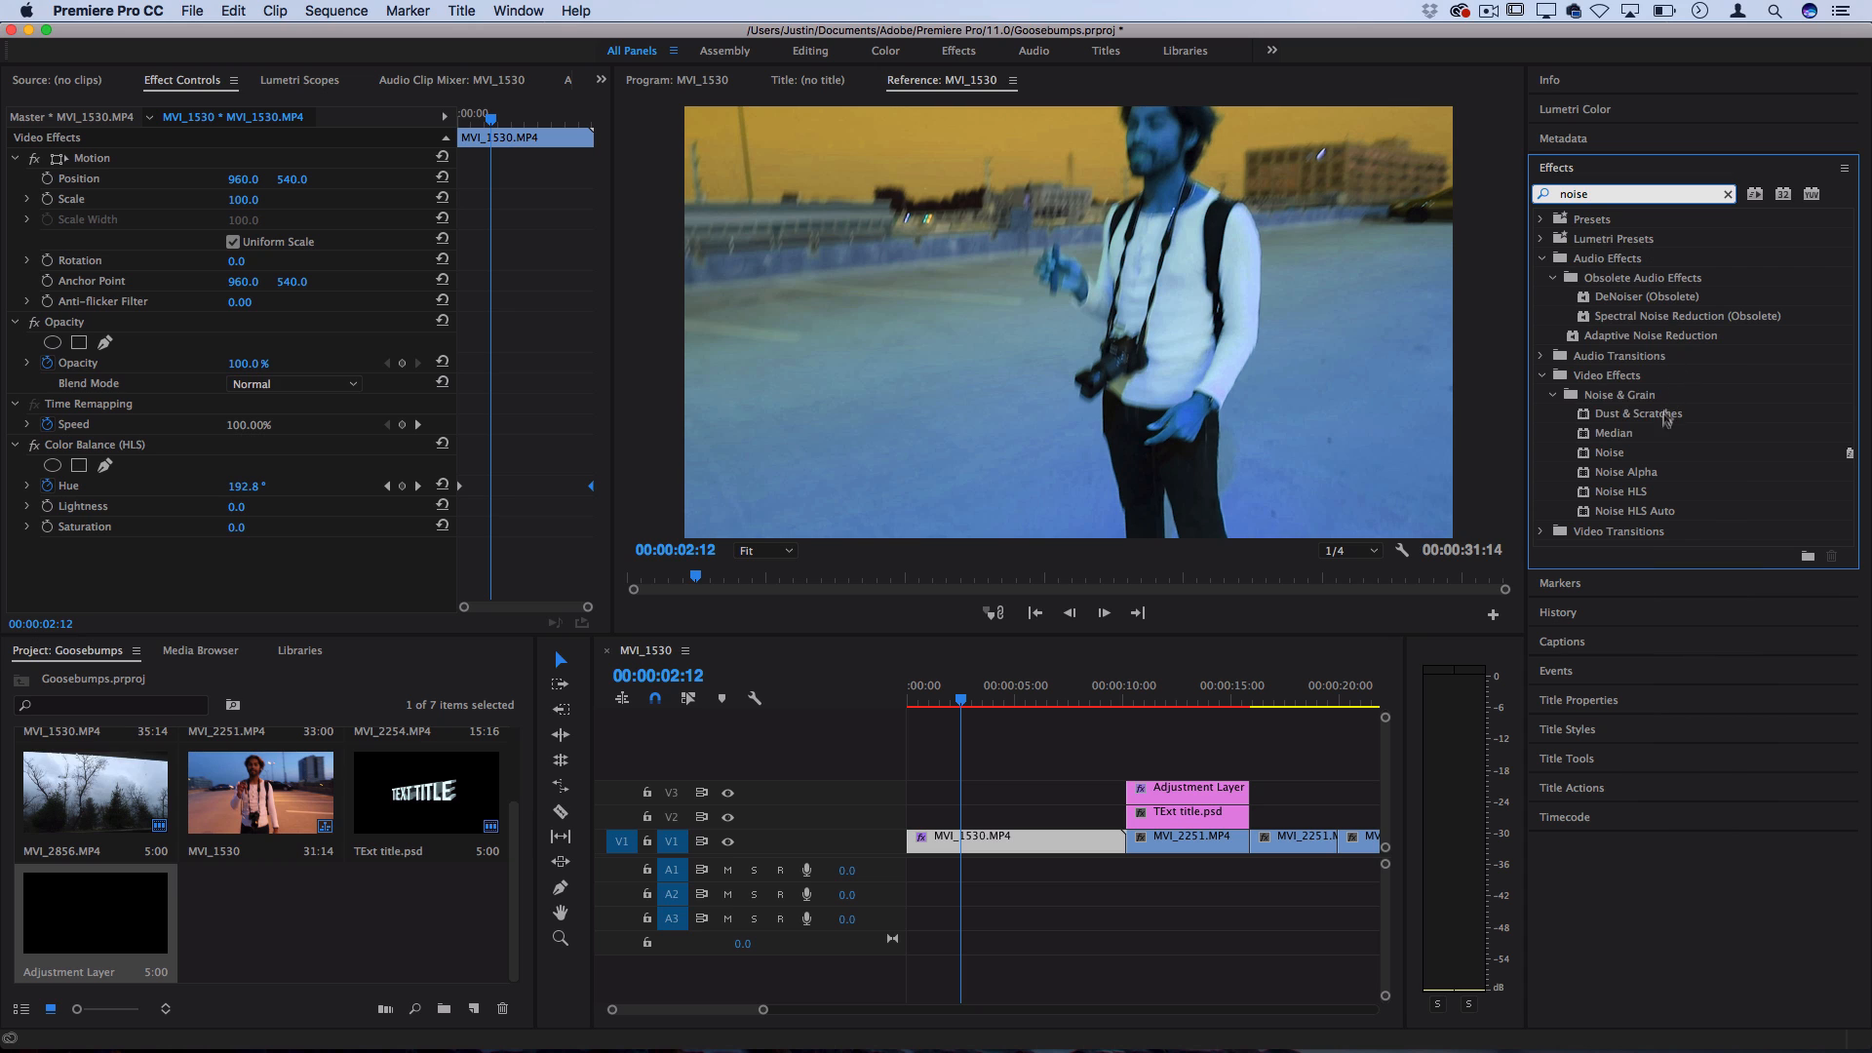
{"action": "left_click_drag", "start_coordinate": [1630, 458], "coordinate": [1003, 843]}
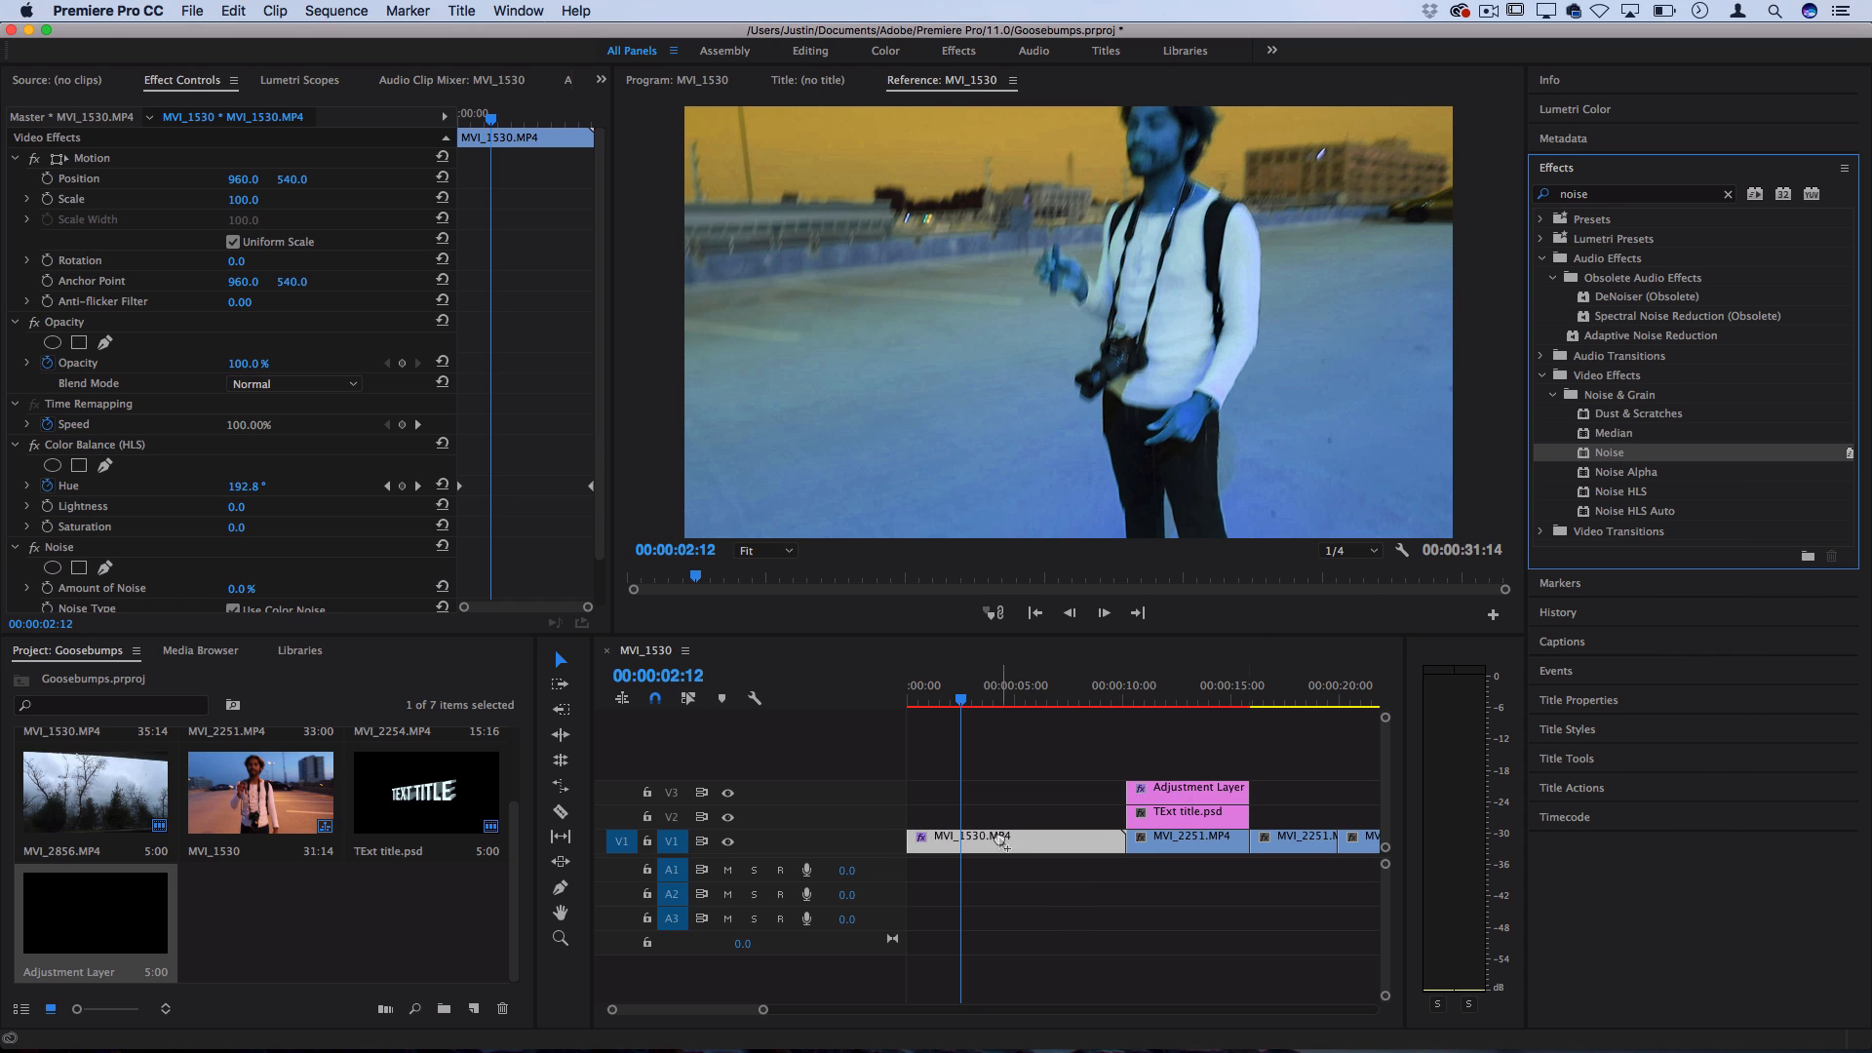
{"action": "scroll", "coordinate": [181, 585], "scroll_direction": "down", "scroll_amount": 1}
{"action": "left_click_drag", "start_coordinate": [234, 569], "coordinate": [259, 569]}
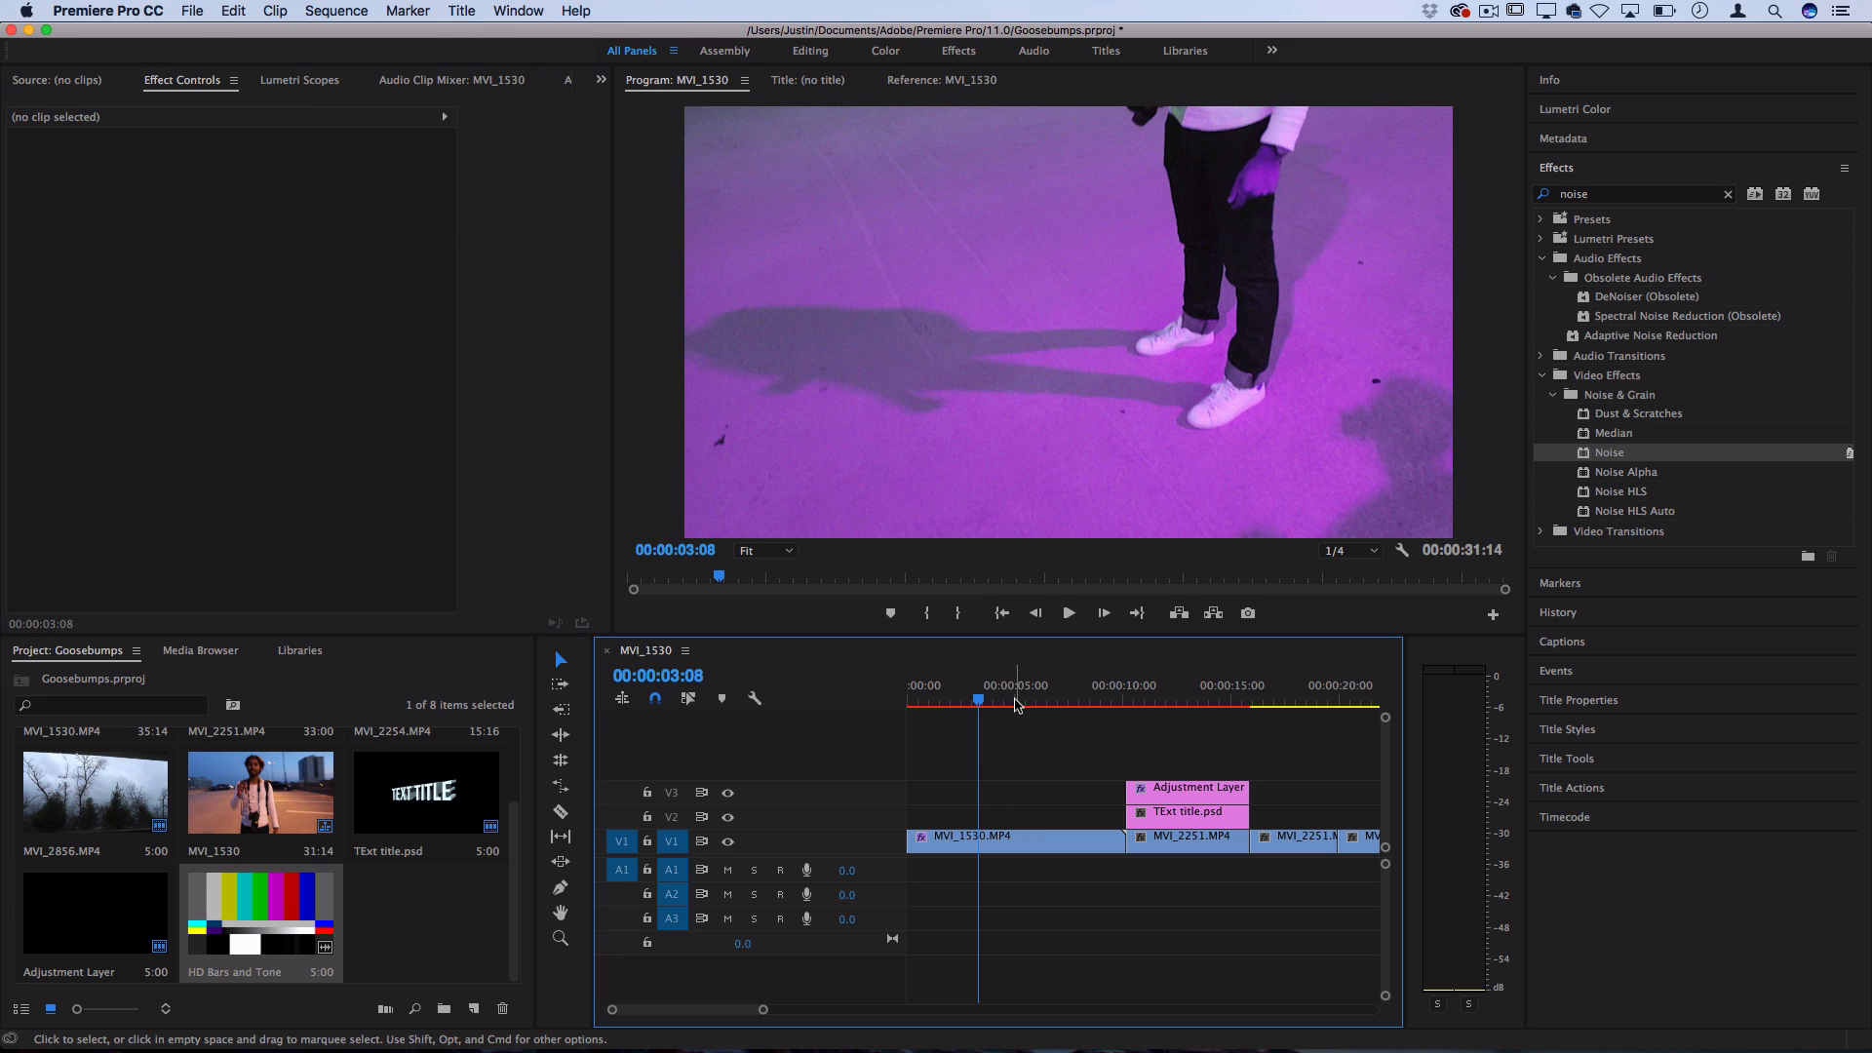
Step: Find the Echo effect, apply it to the MVI_1530.MP4 clip and play back the clip from about 00:00:07:15
{"action": "left_click_drag", "start_coordinate": [1019, 704], "coordinate": [1073, 706]}
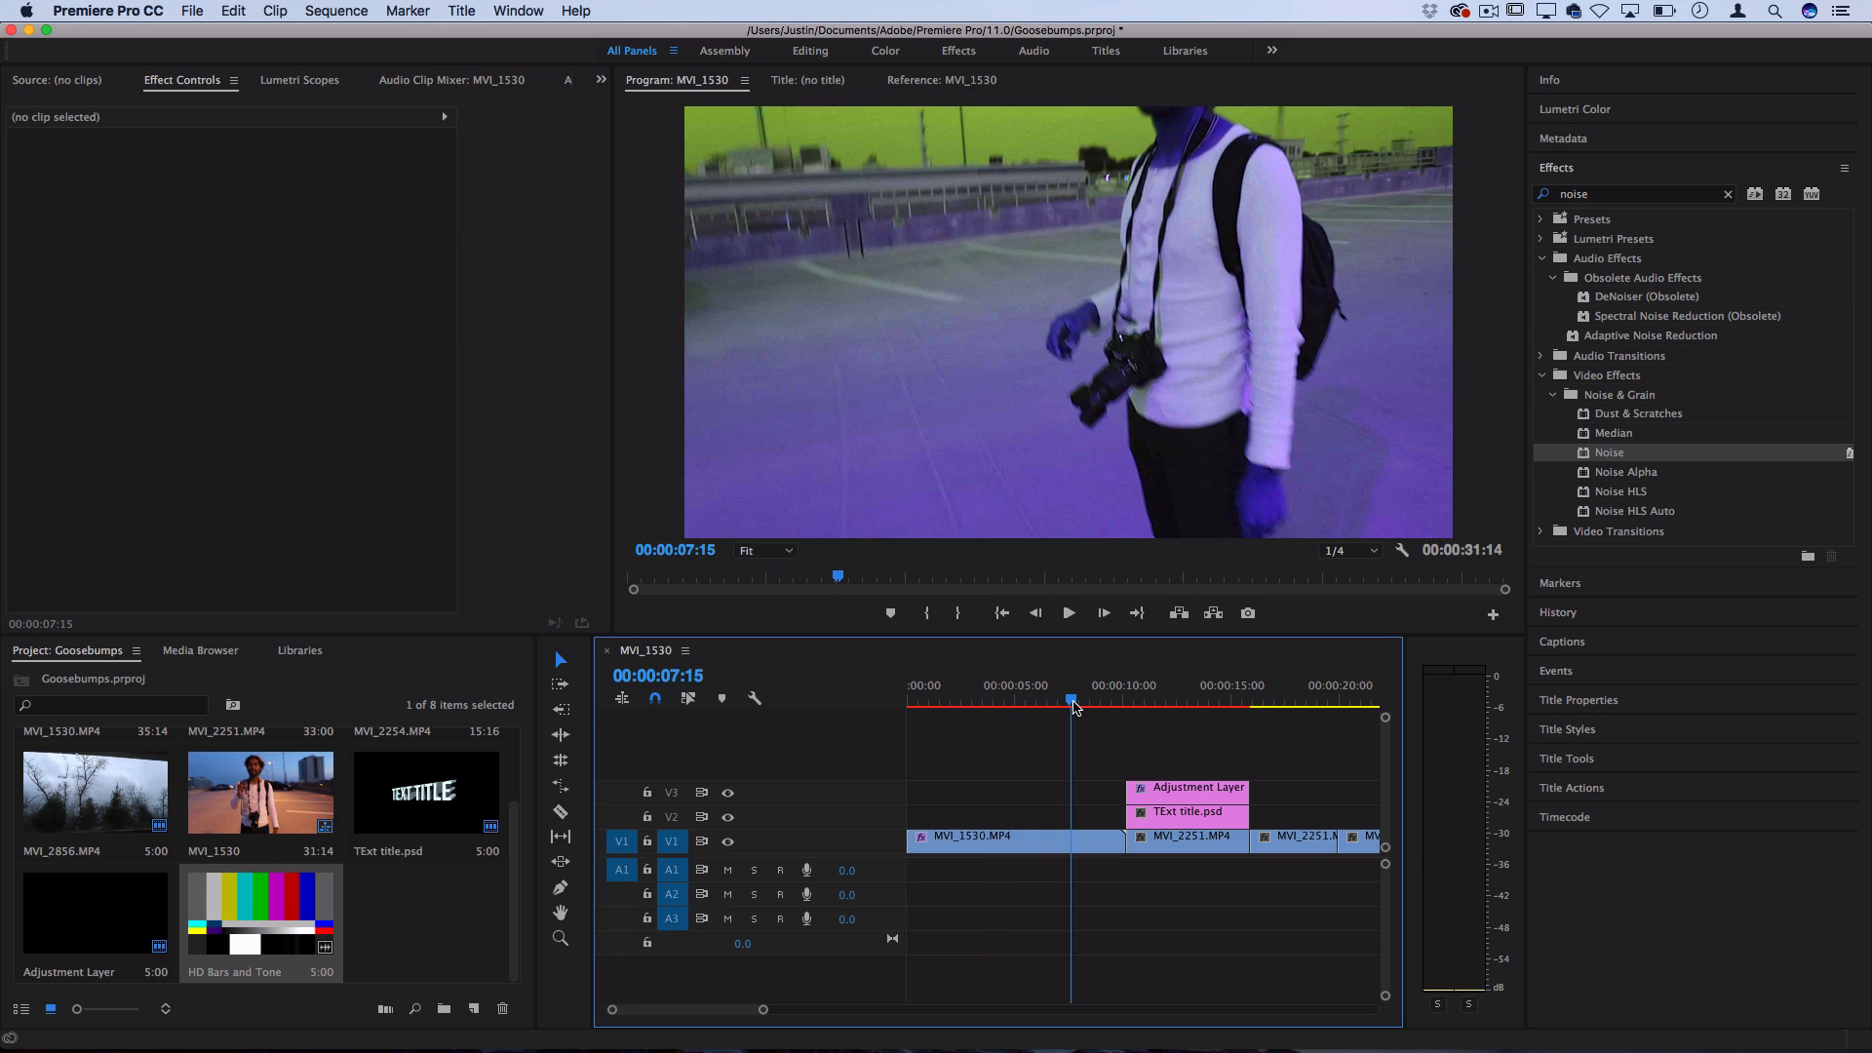
{"action": "left_click", "coordinate": [1613, 195]}
{"action": "type", "text": "echo"}
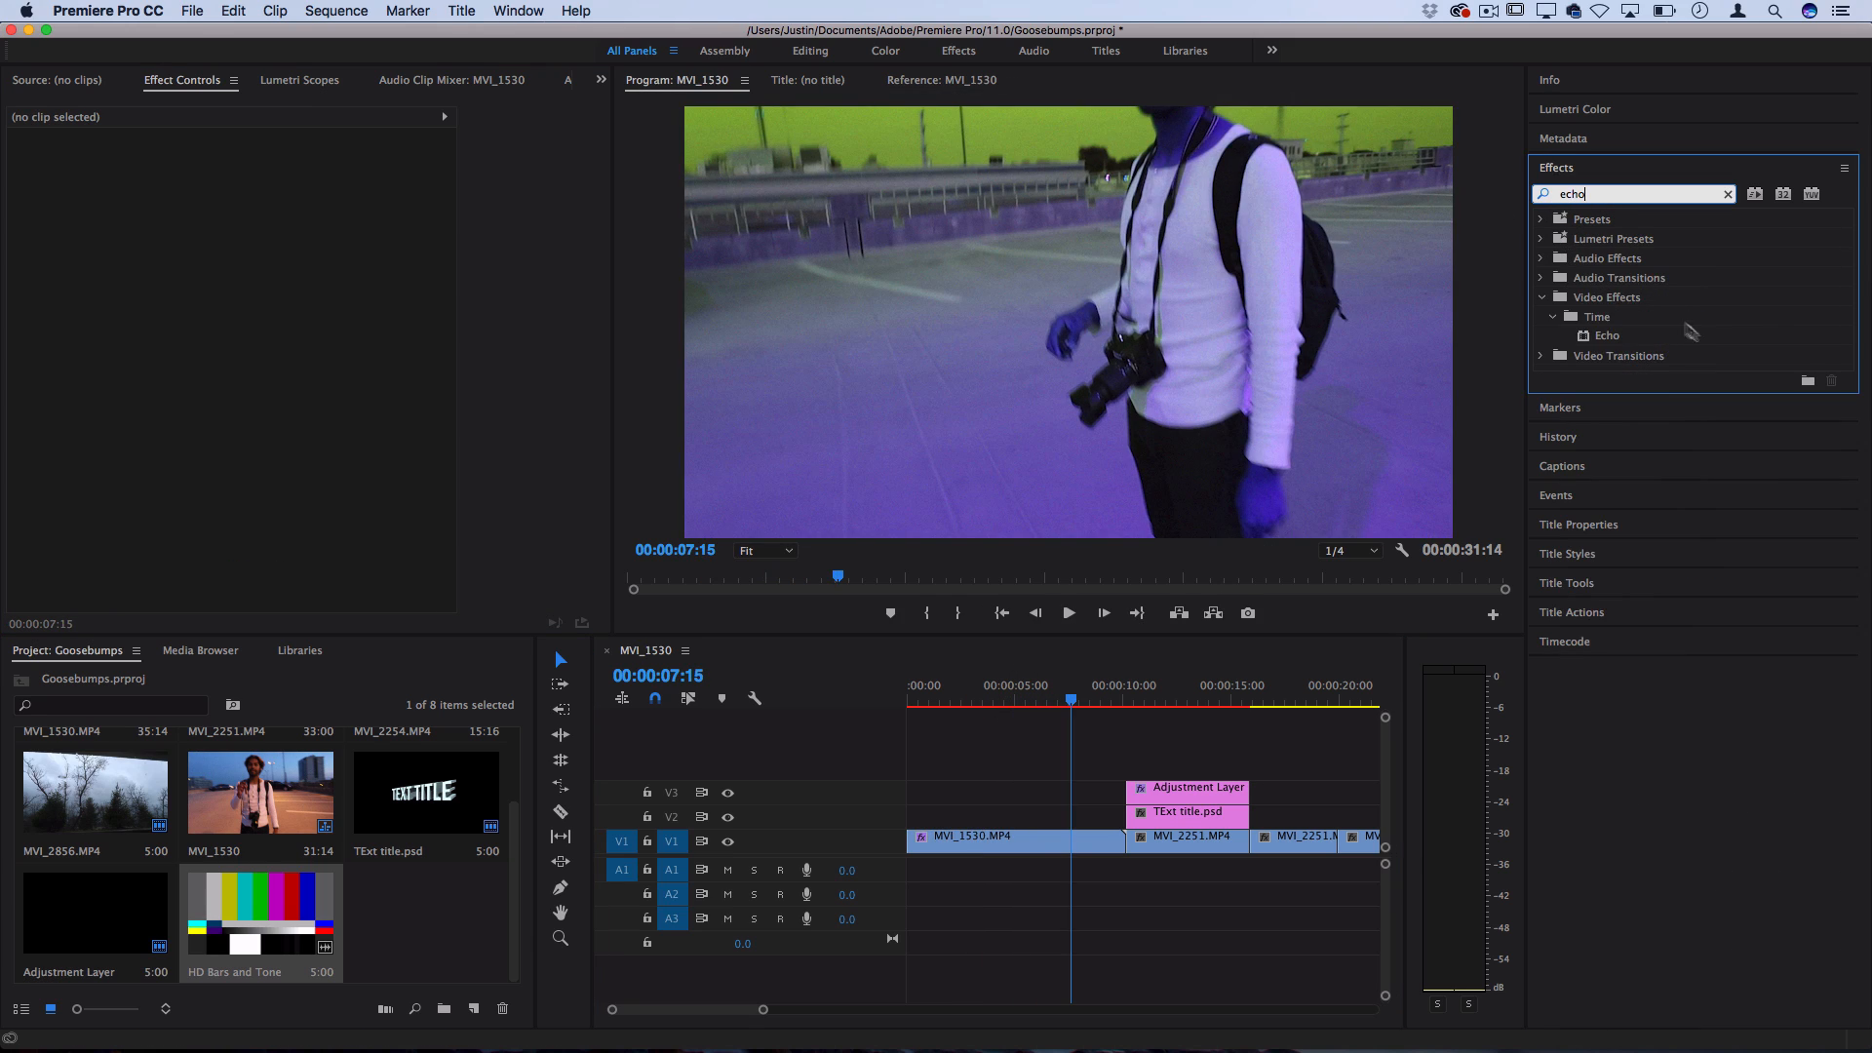
{"action": "left_click_drag", "start_coordinate": [1606, 348], "coordinate": [1062, 845]}
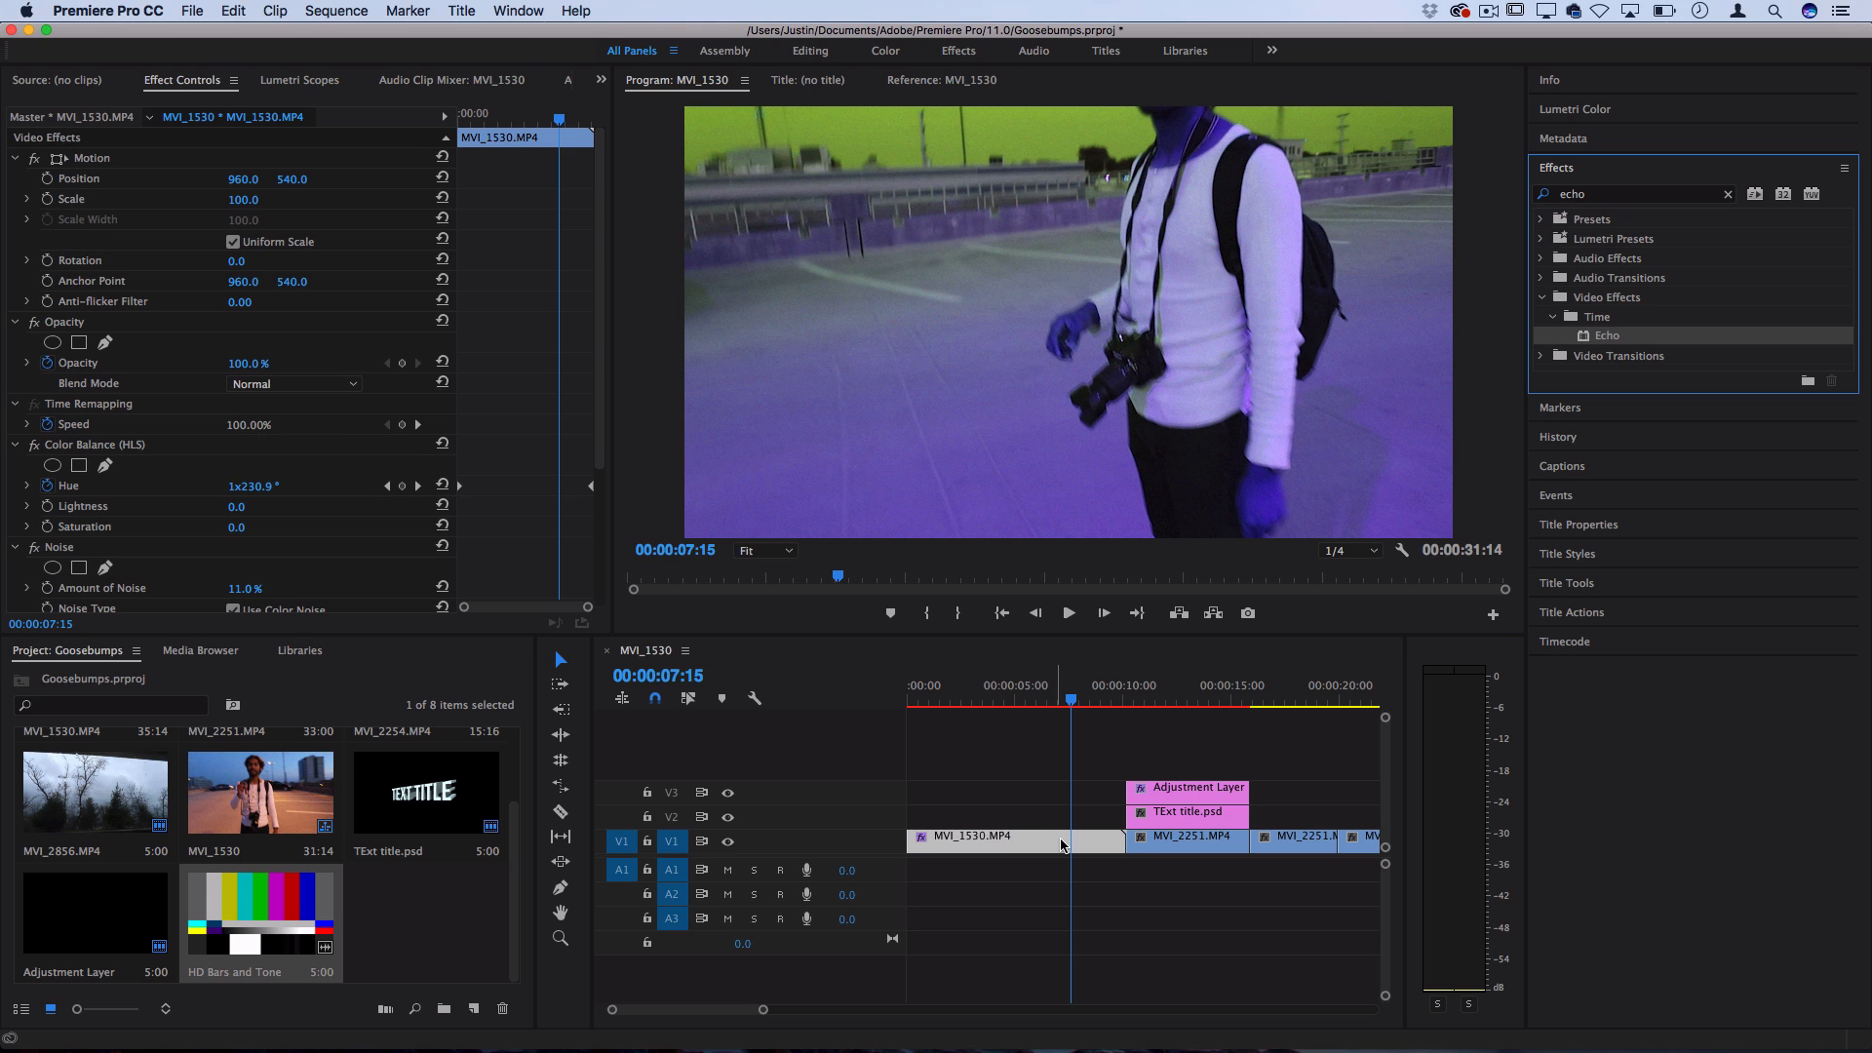
{"action": "key", "text": "space"}
{"action": "left_click", "coordinate": [1065, 695]}
{"action": "key", "text": "space"}
{"action": "key", "text": "space"}
{"action": "key", "text": "space"}
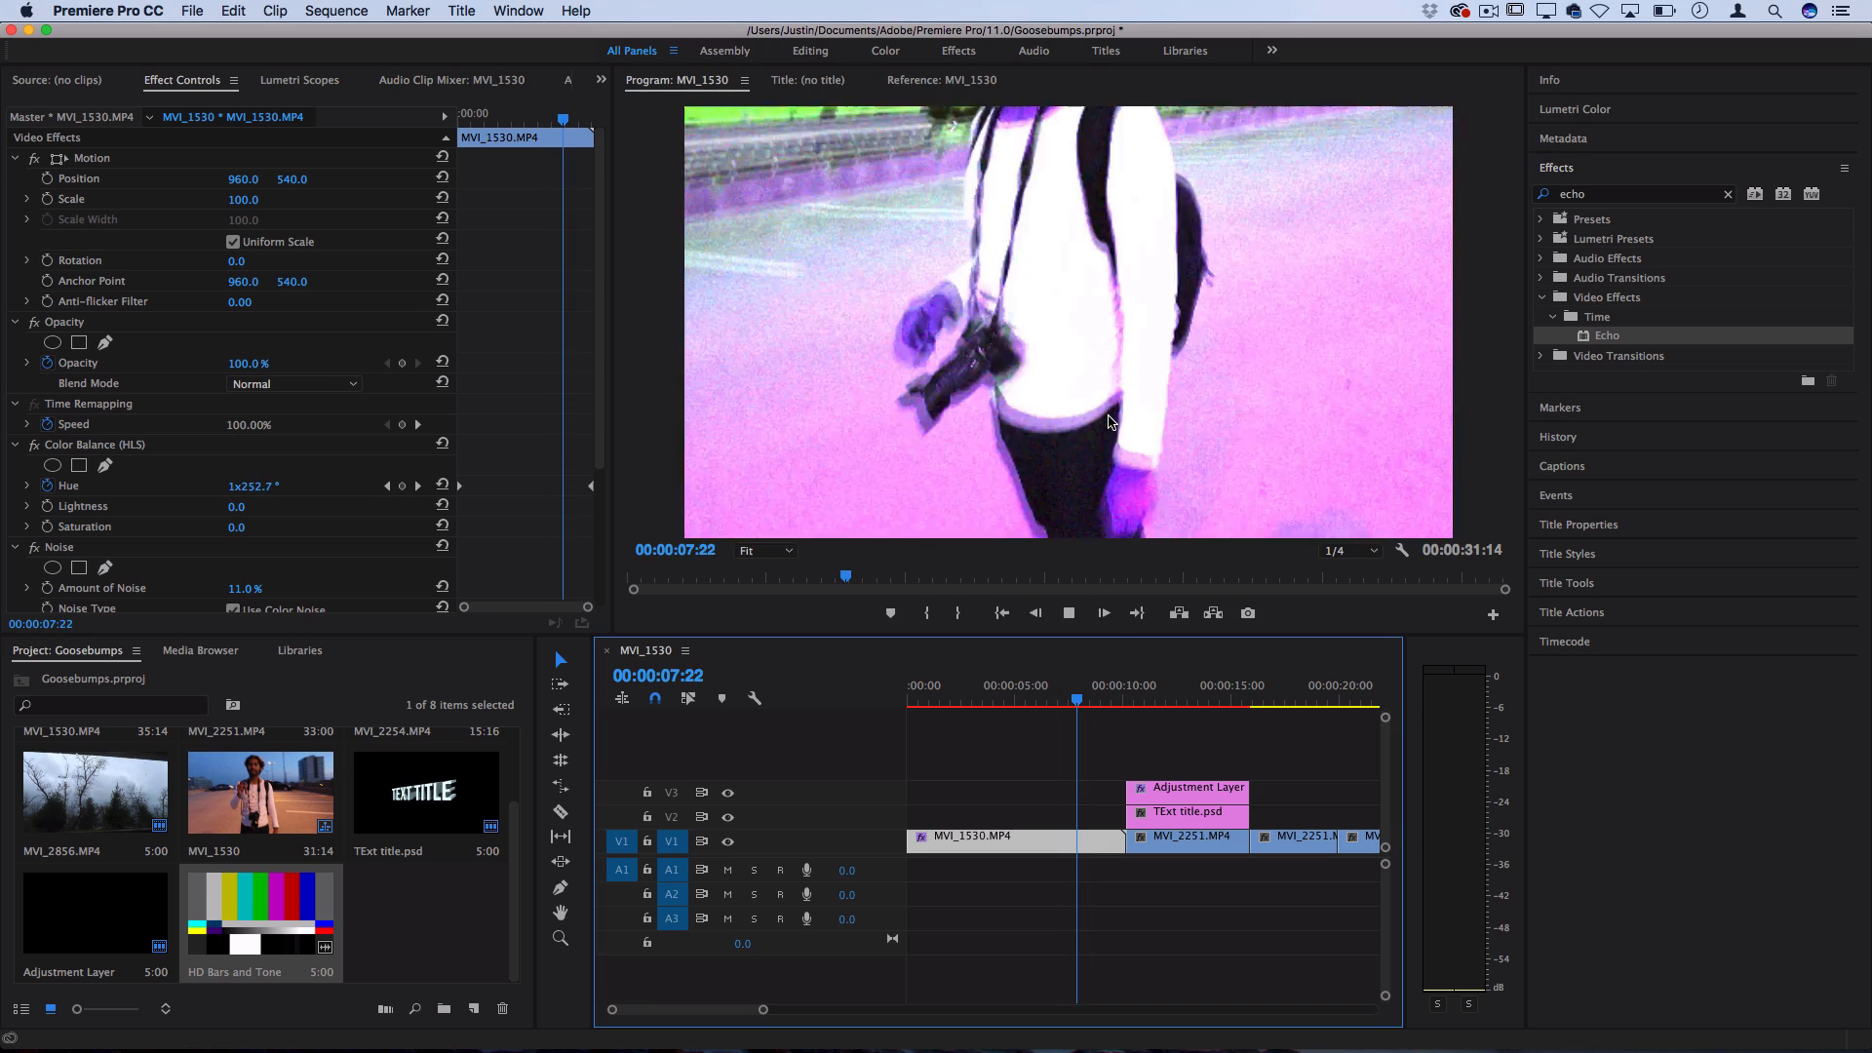
Step: Stop playback and set the clip's Echo Time to -0.050 seconds, Number Of Echoes to 2 and Decay to 0.40
{"action": "key", "text": "space"}
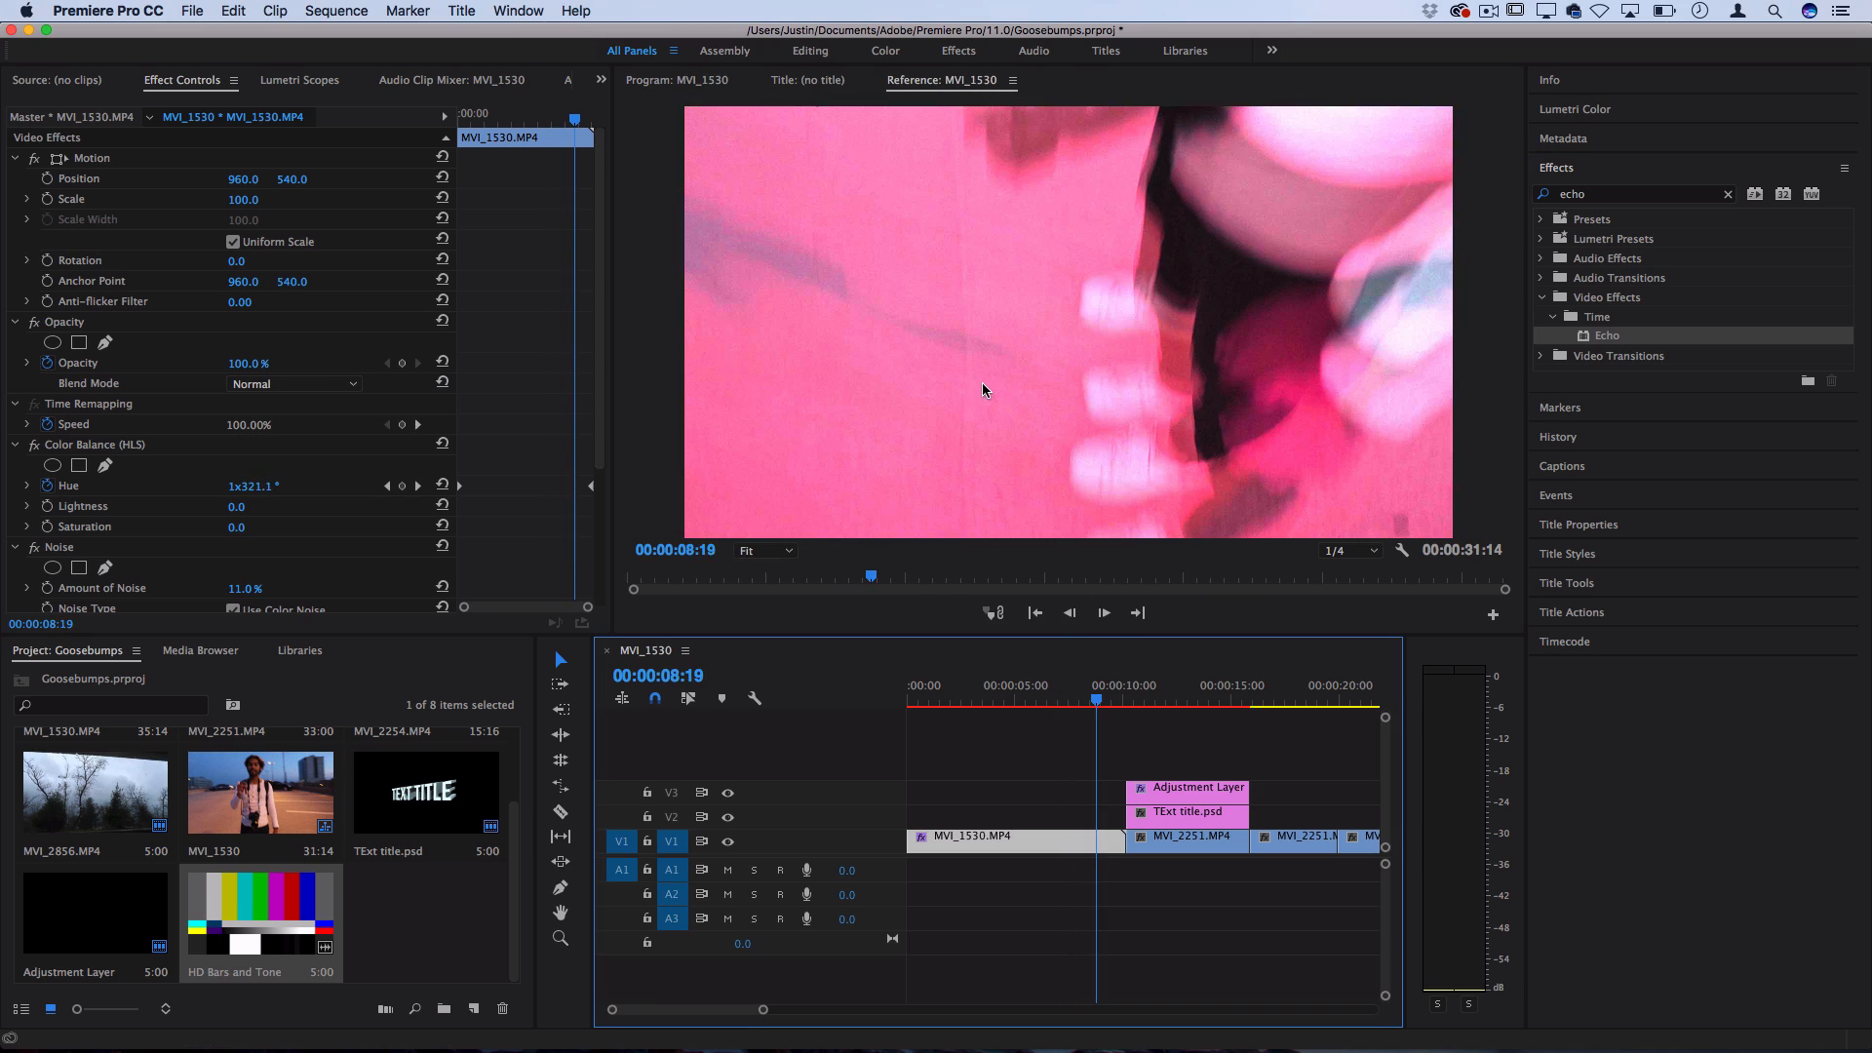
{"action": "scroll", "coordinate": [269, 564], "scroll_direction": "down", "scroll_amount": 5}
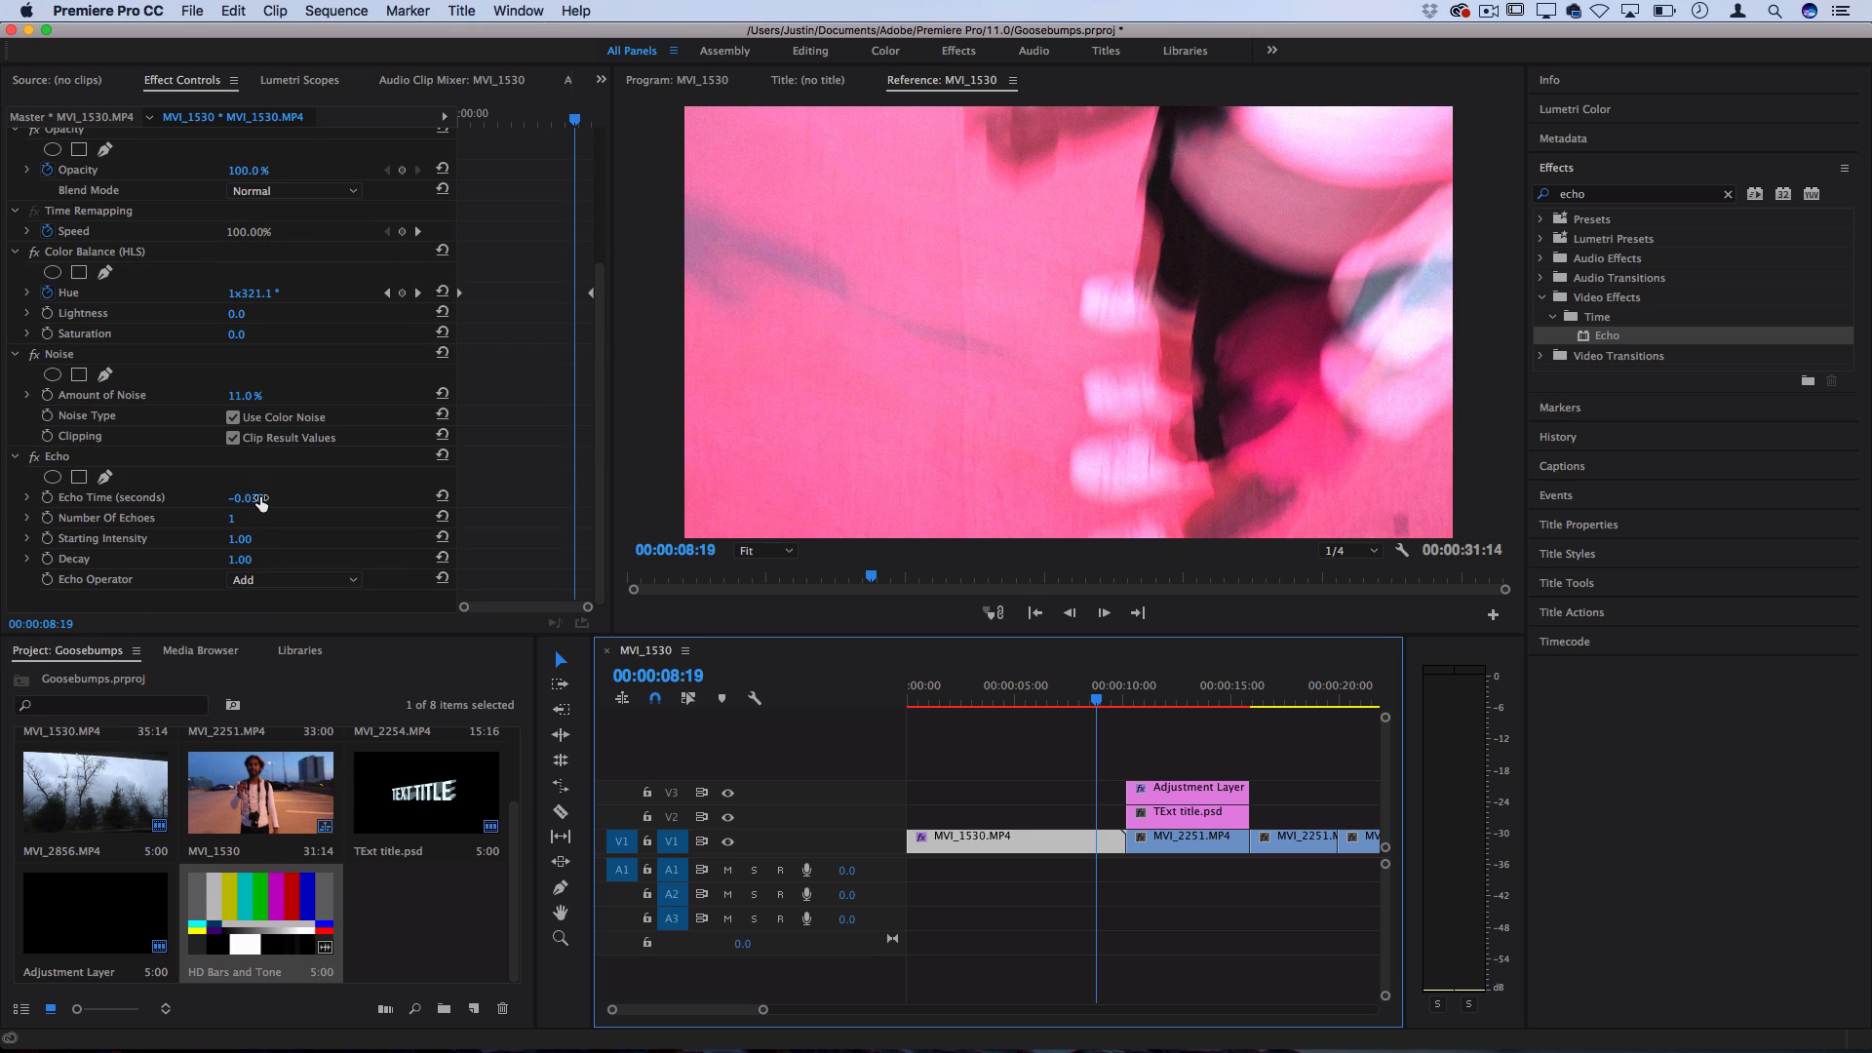
Step: Play back the last part of the MVI_1530.MP4 clip from about 00:00:07:13 to review the echo effect, replaying it past the cut
{"action": "left_click", "coordinate": [1069, 700]}
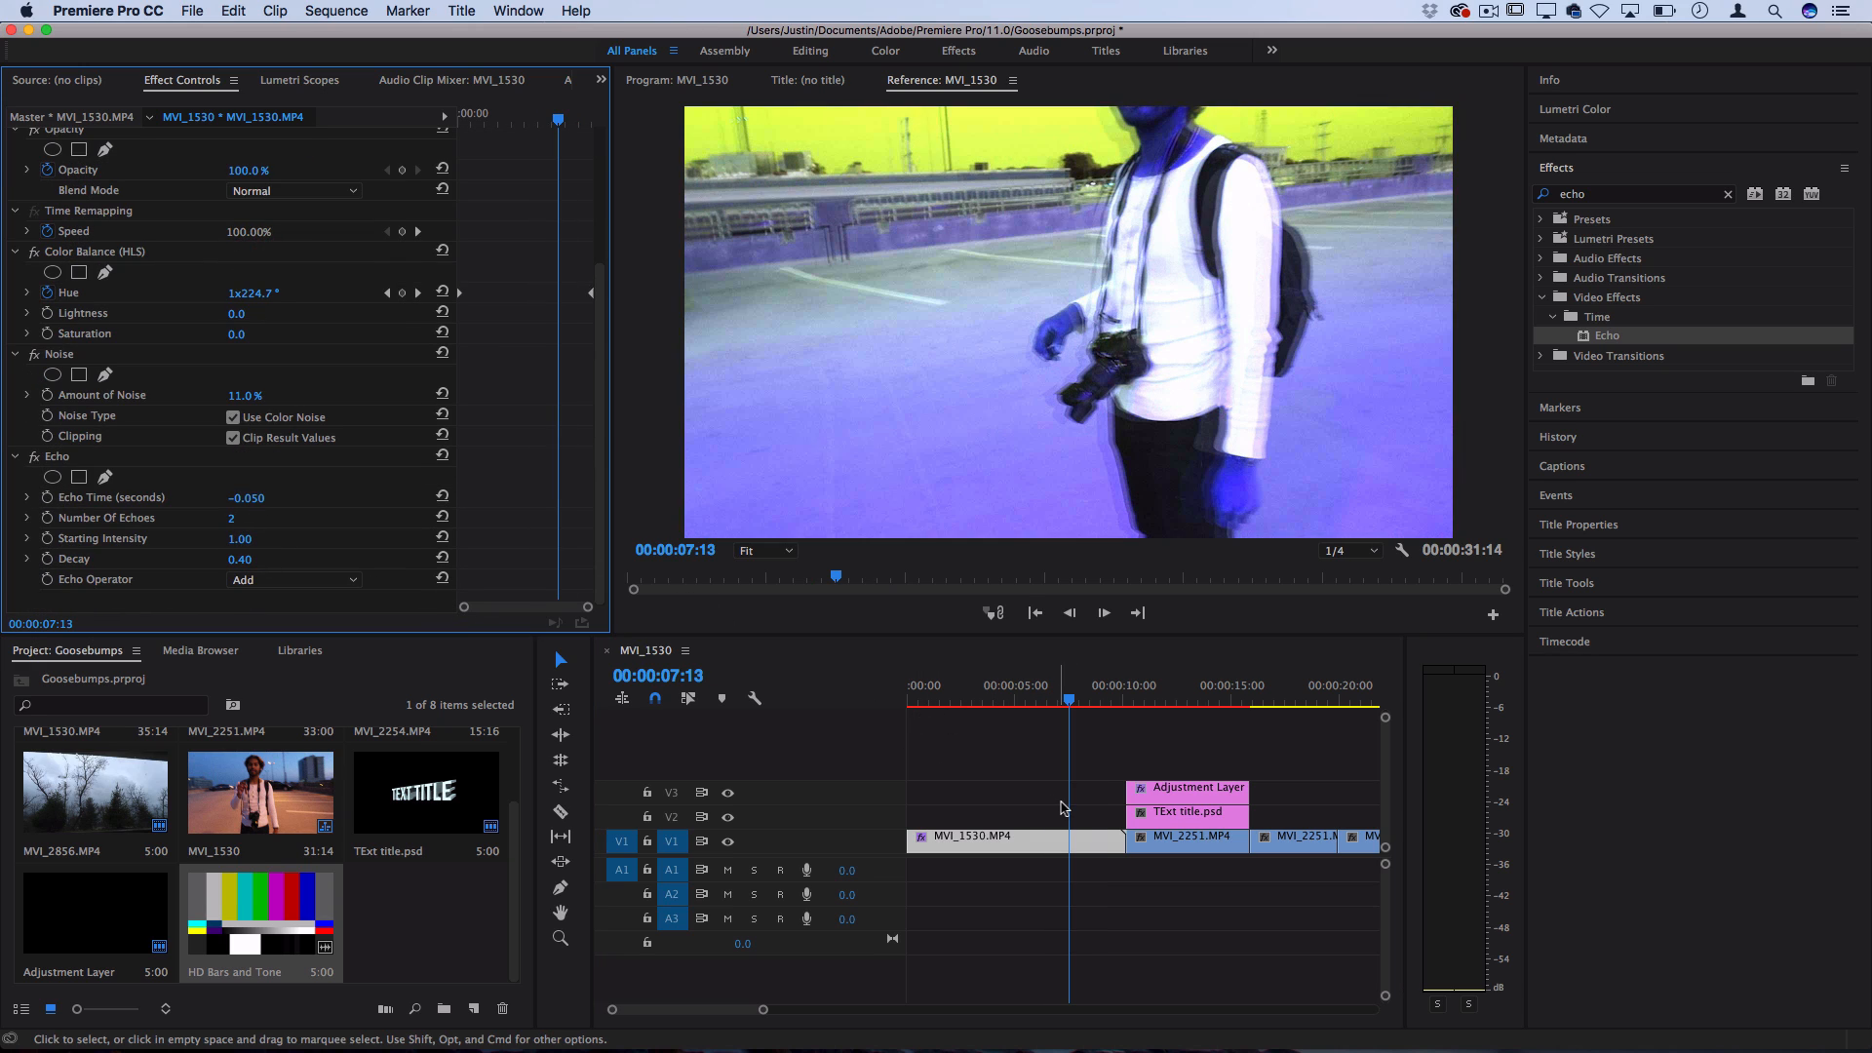
{"action": "key", "text": "space"}
{"action": "key", "text": "space"}
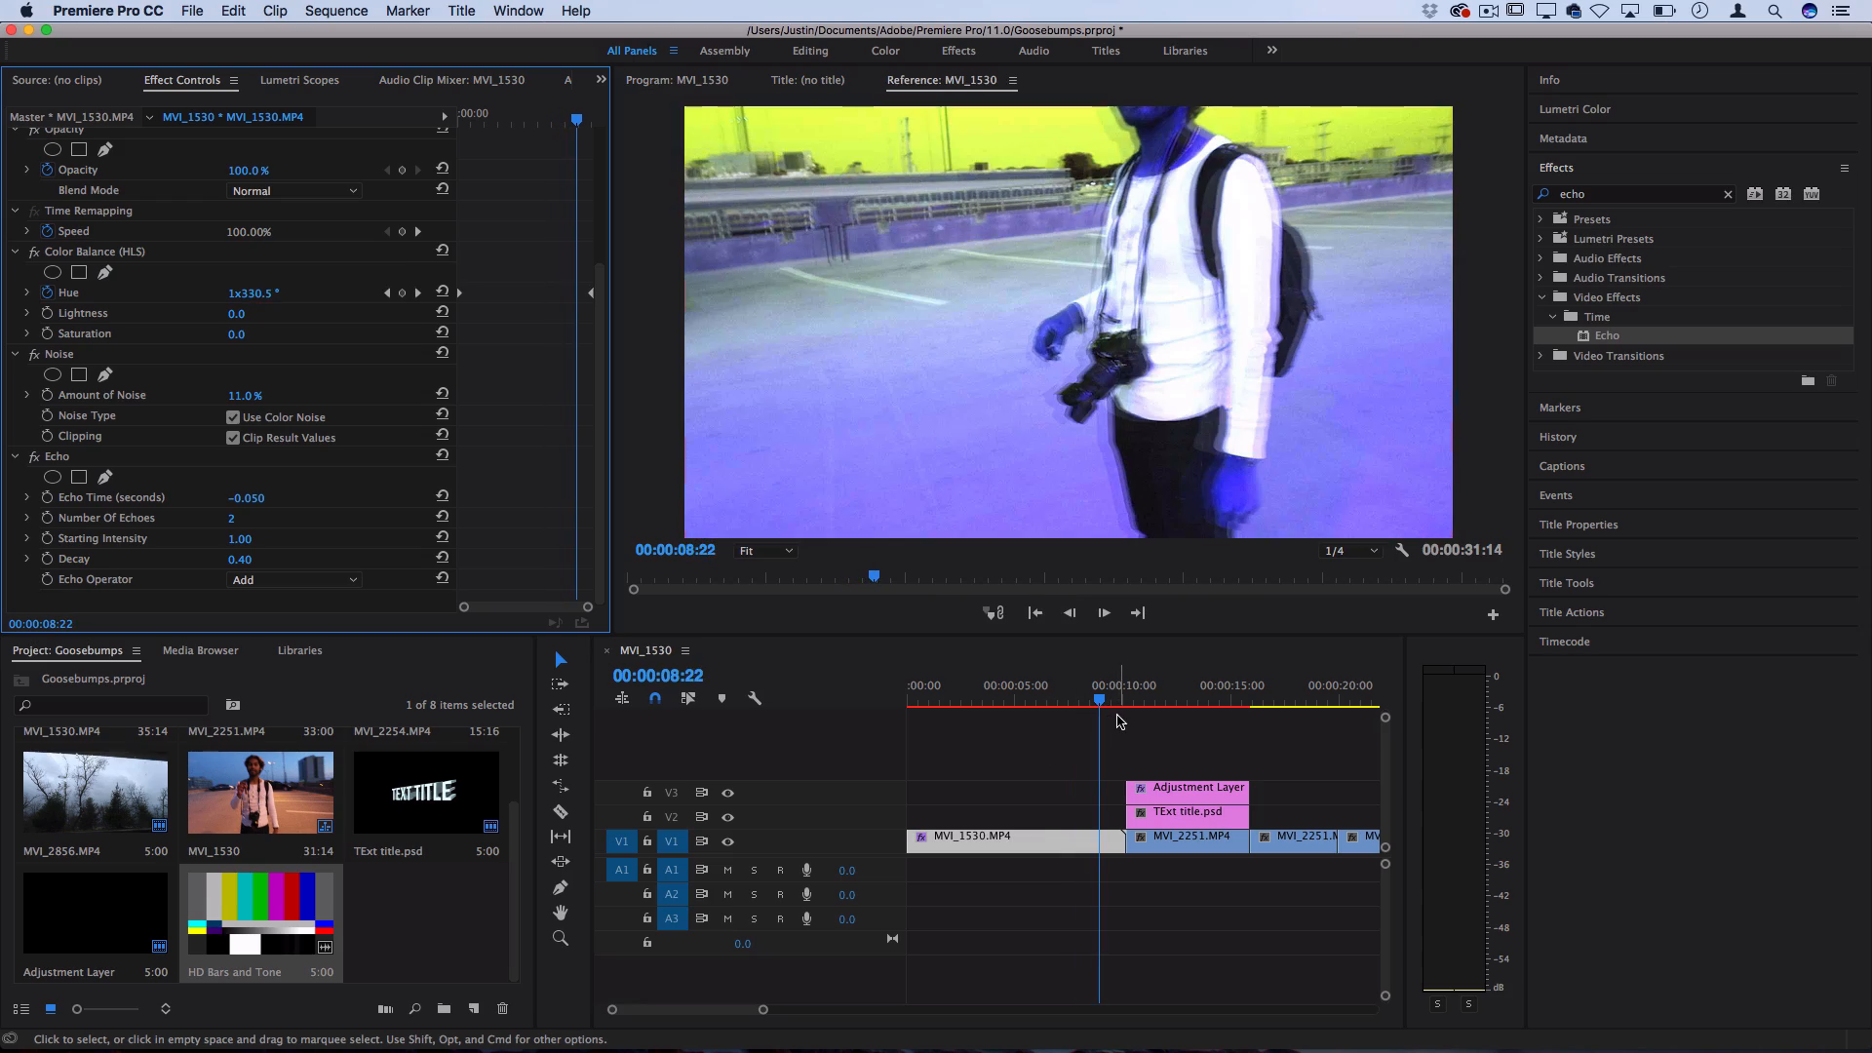
{"action": "left_click", "coordinate": [1062, 704]}
{"action": "key", "text": "space"}
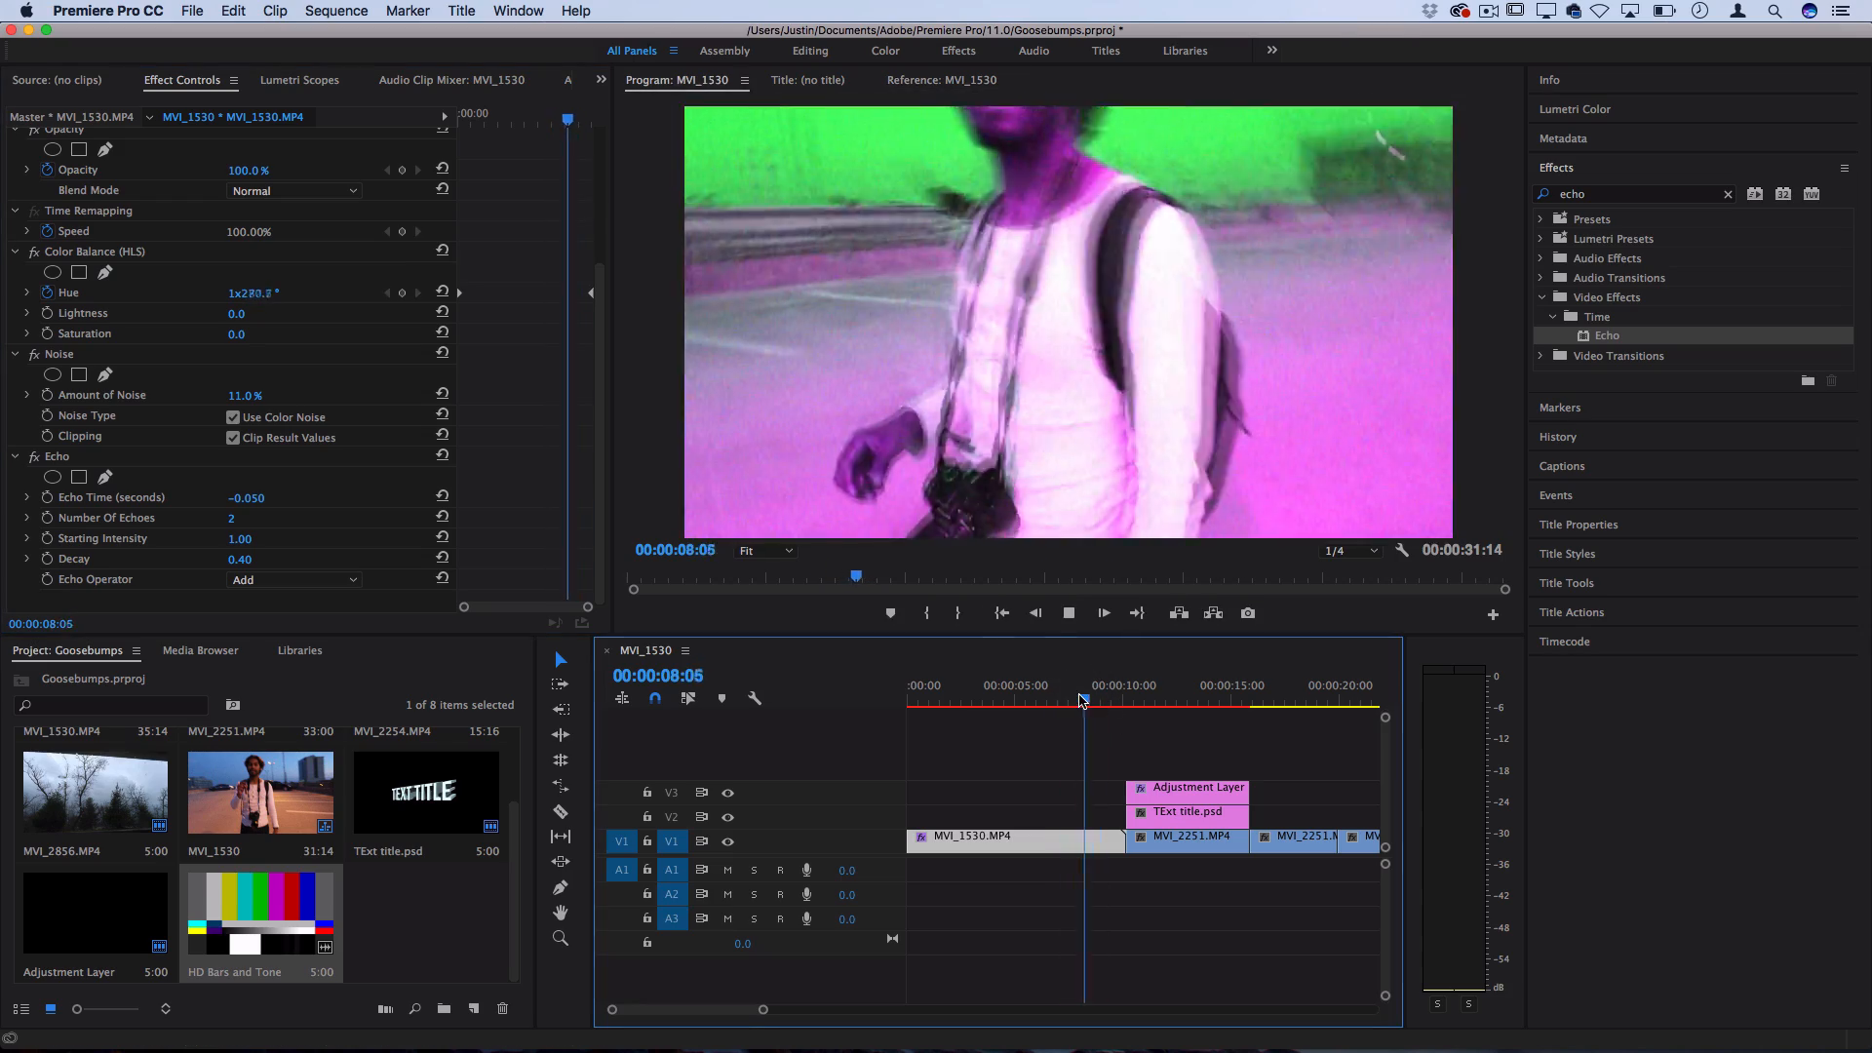
{"action": "key", "text": "space"}
{"action": "key", "text": "space"}
{"action": "key", "text": "space"}
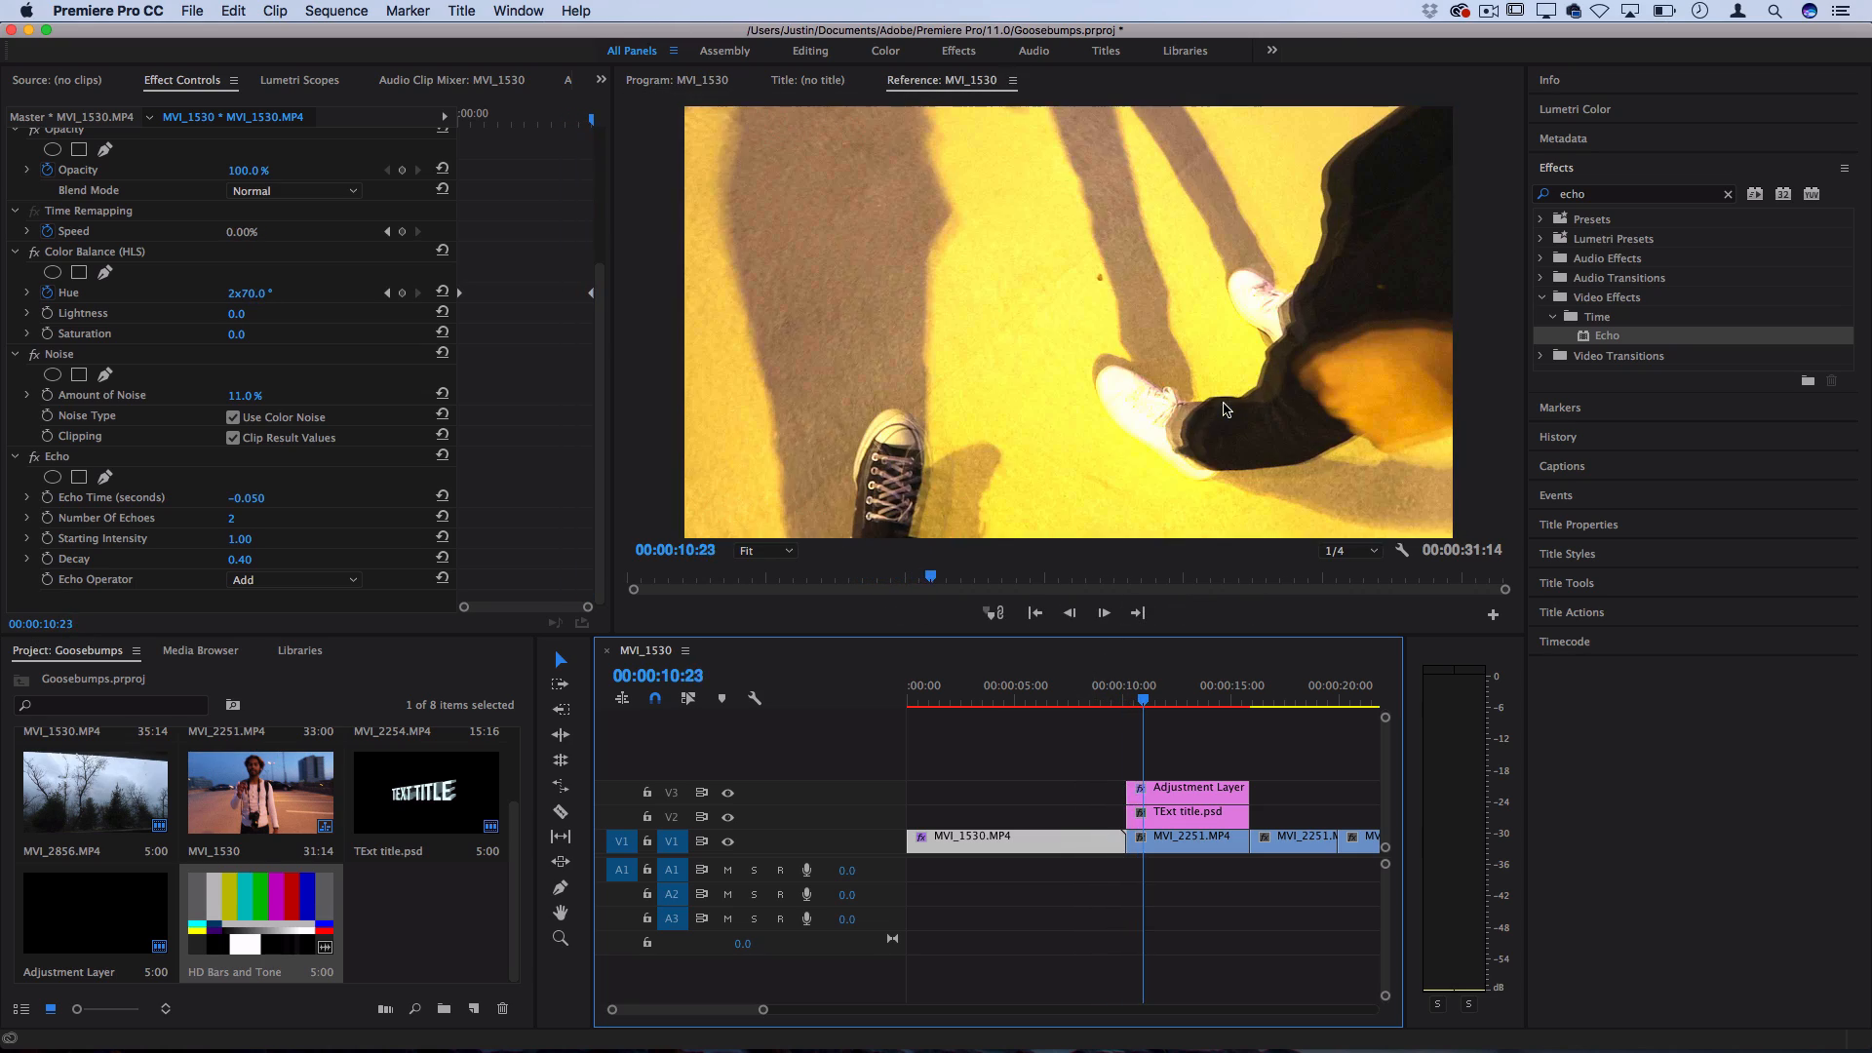